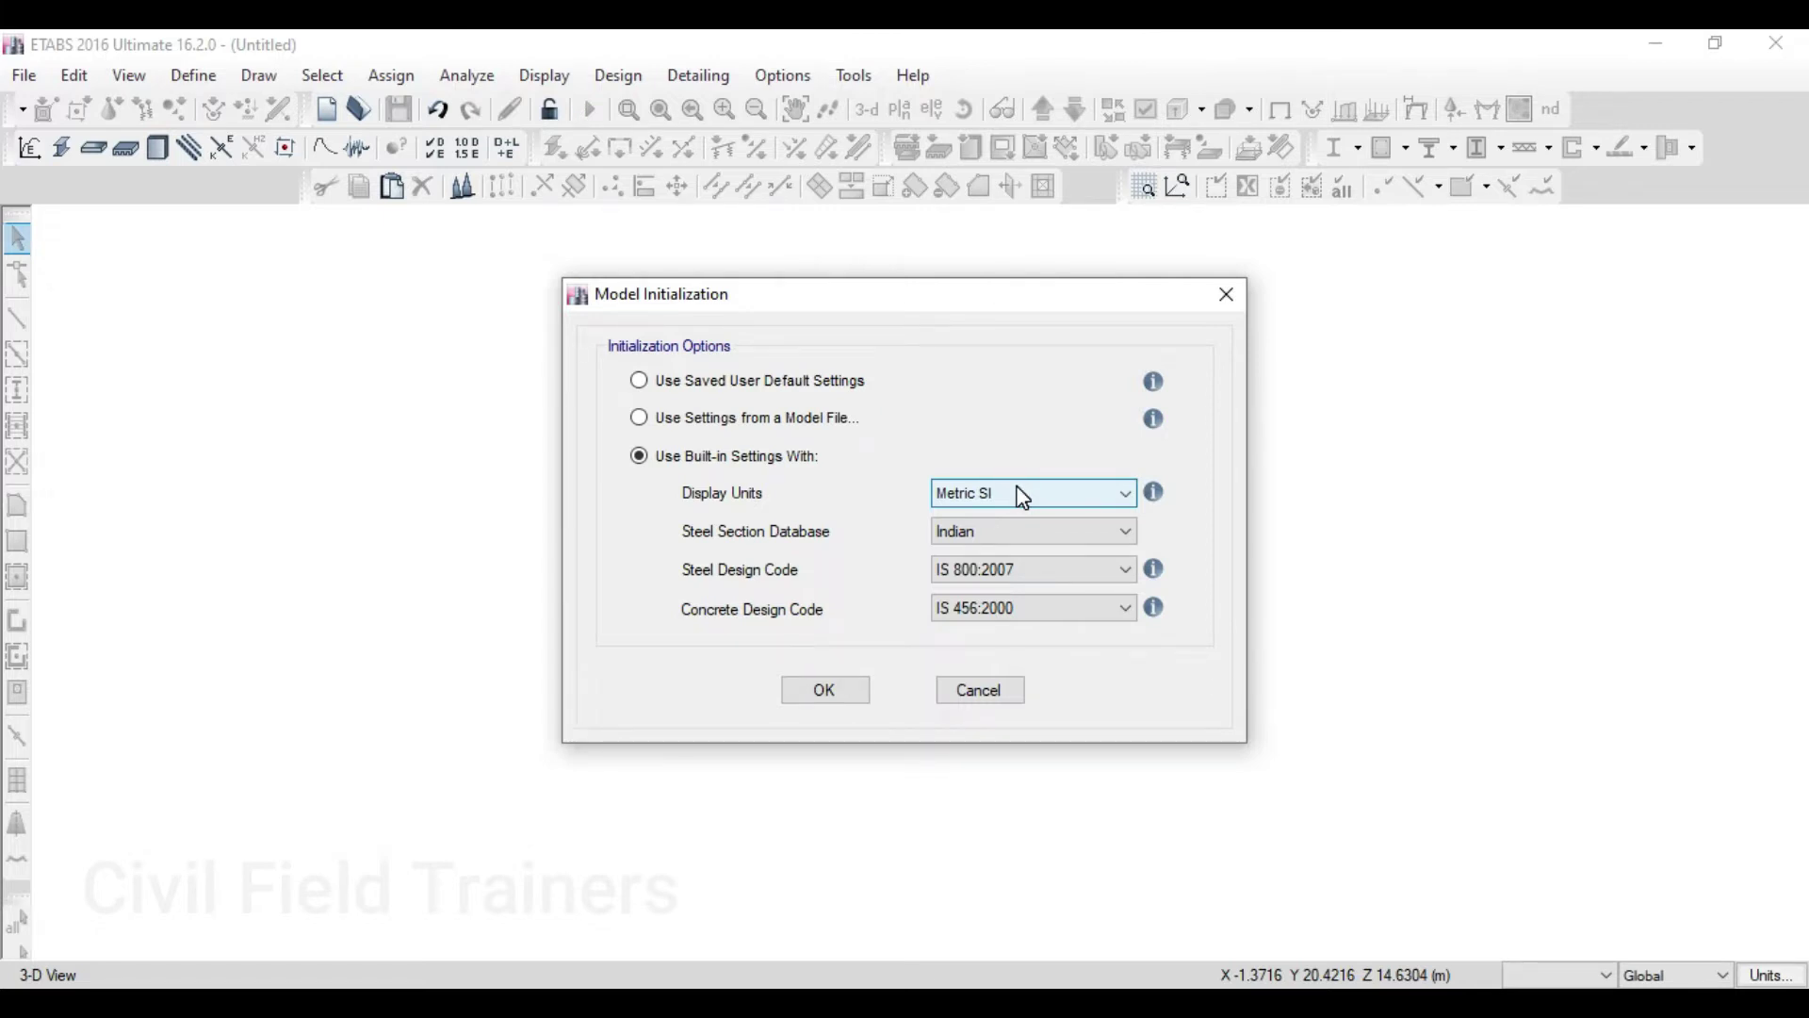
Initialize the model with built-in Metric SI units, Indian sections, IS 800:2007 and IS 456:2000, and start from the Blank template
drag(900, 291, 923, 265)
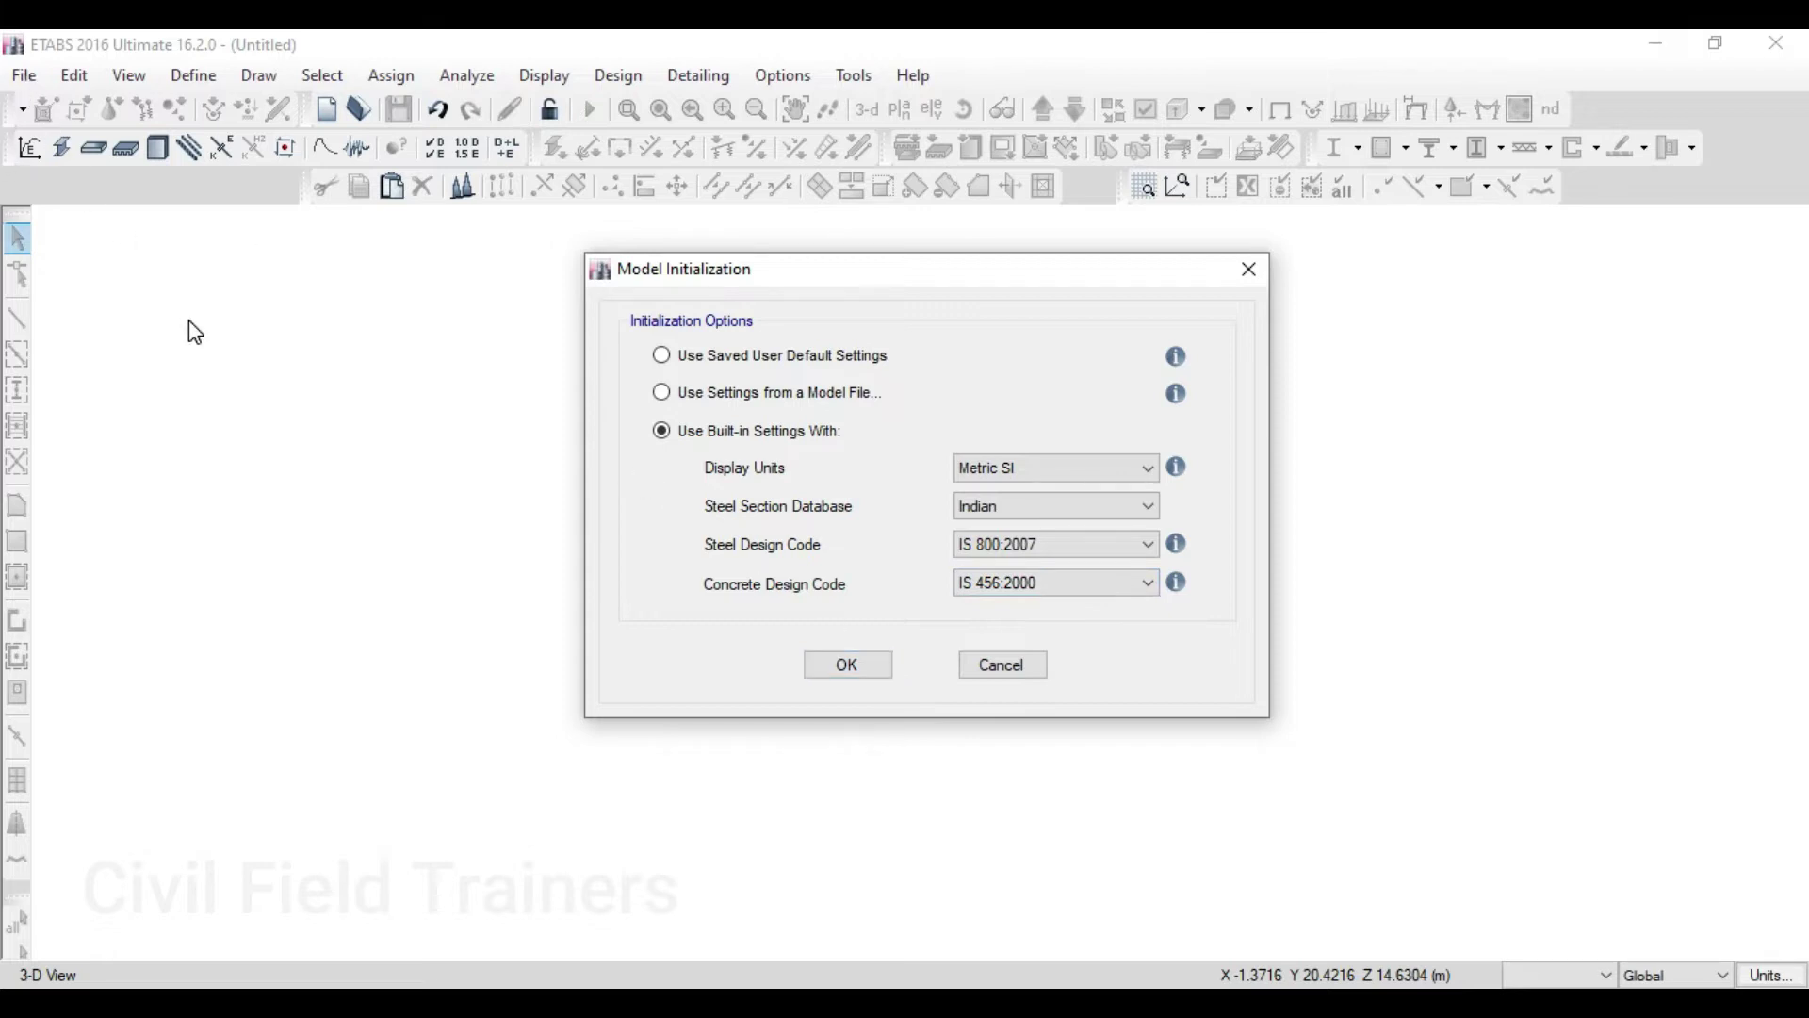
click(855, 665)
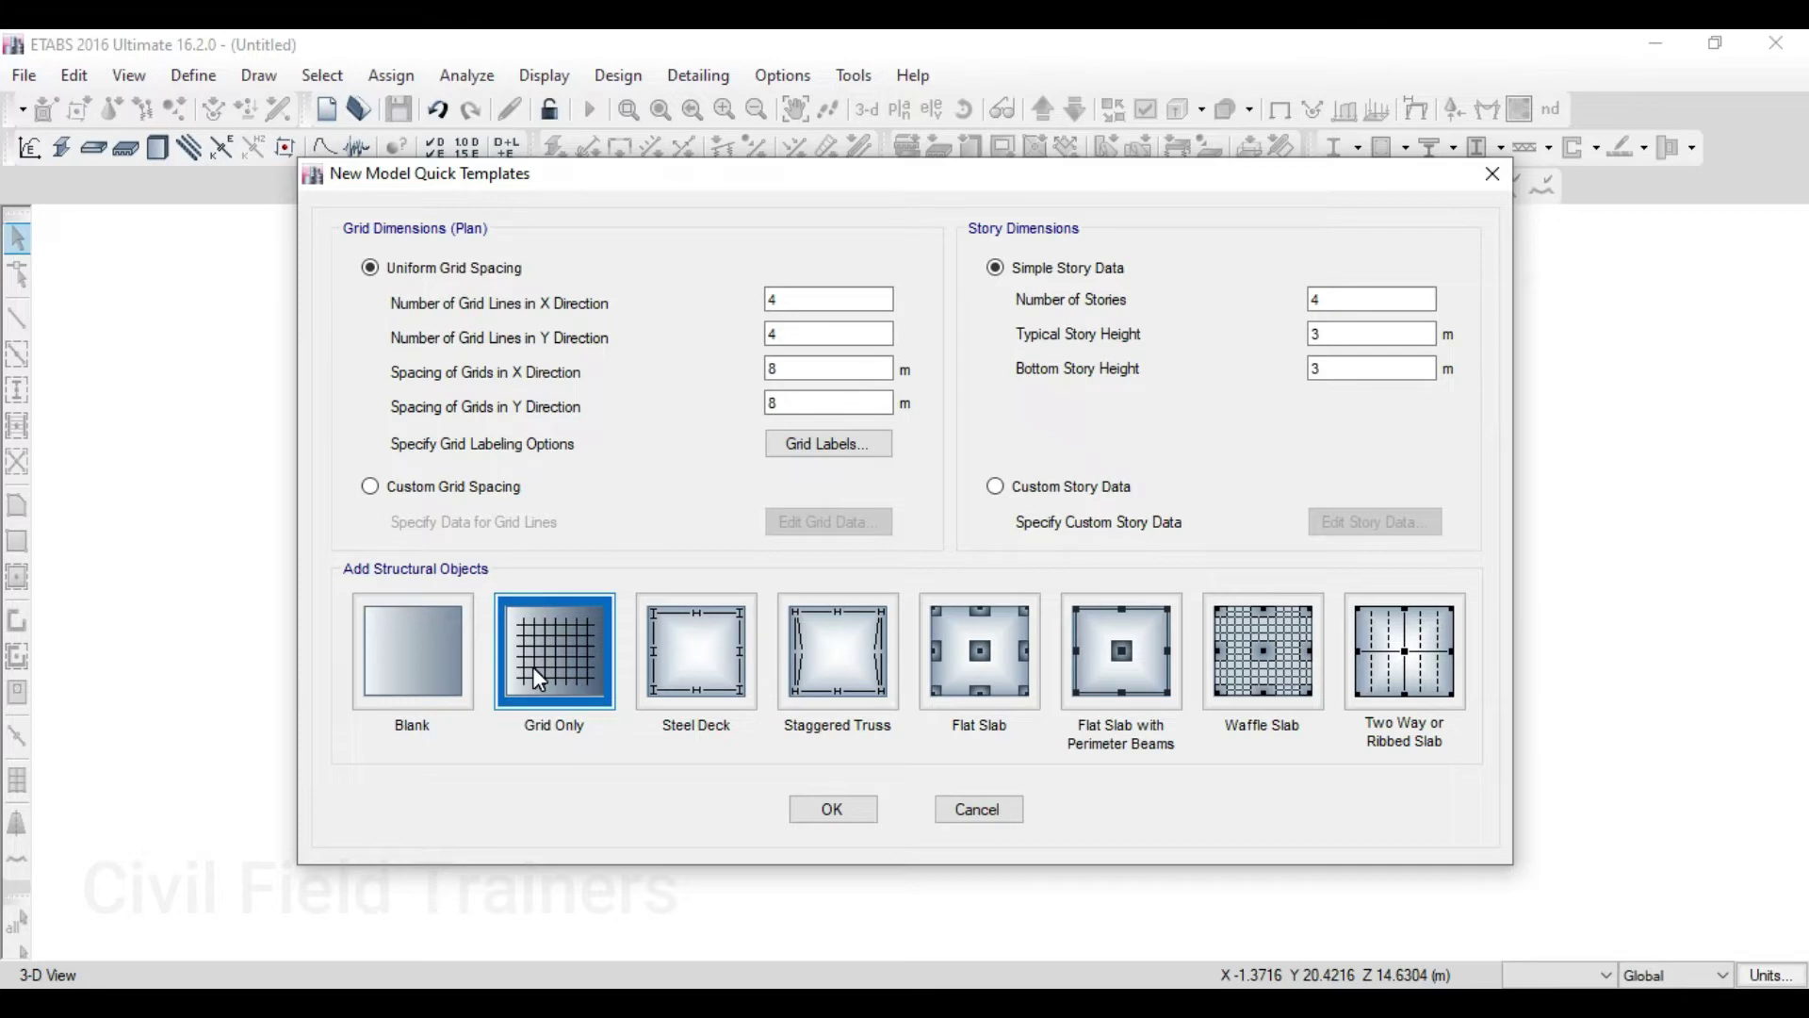
click(390, 680)
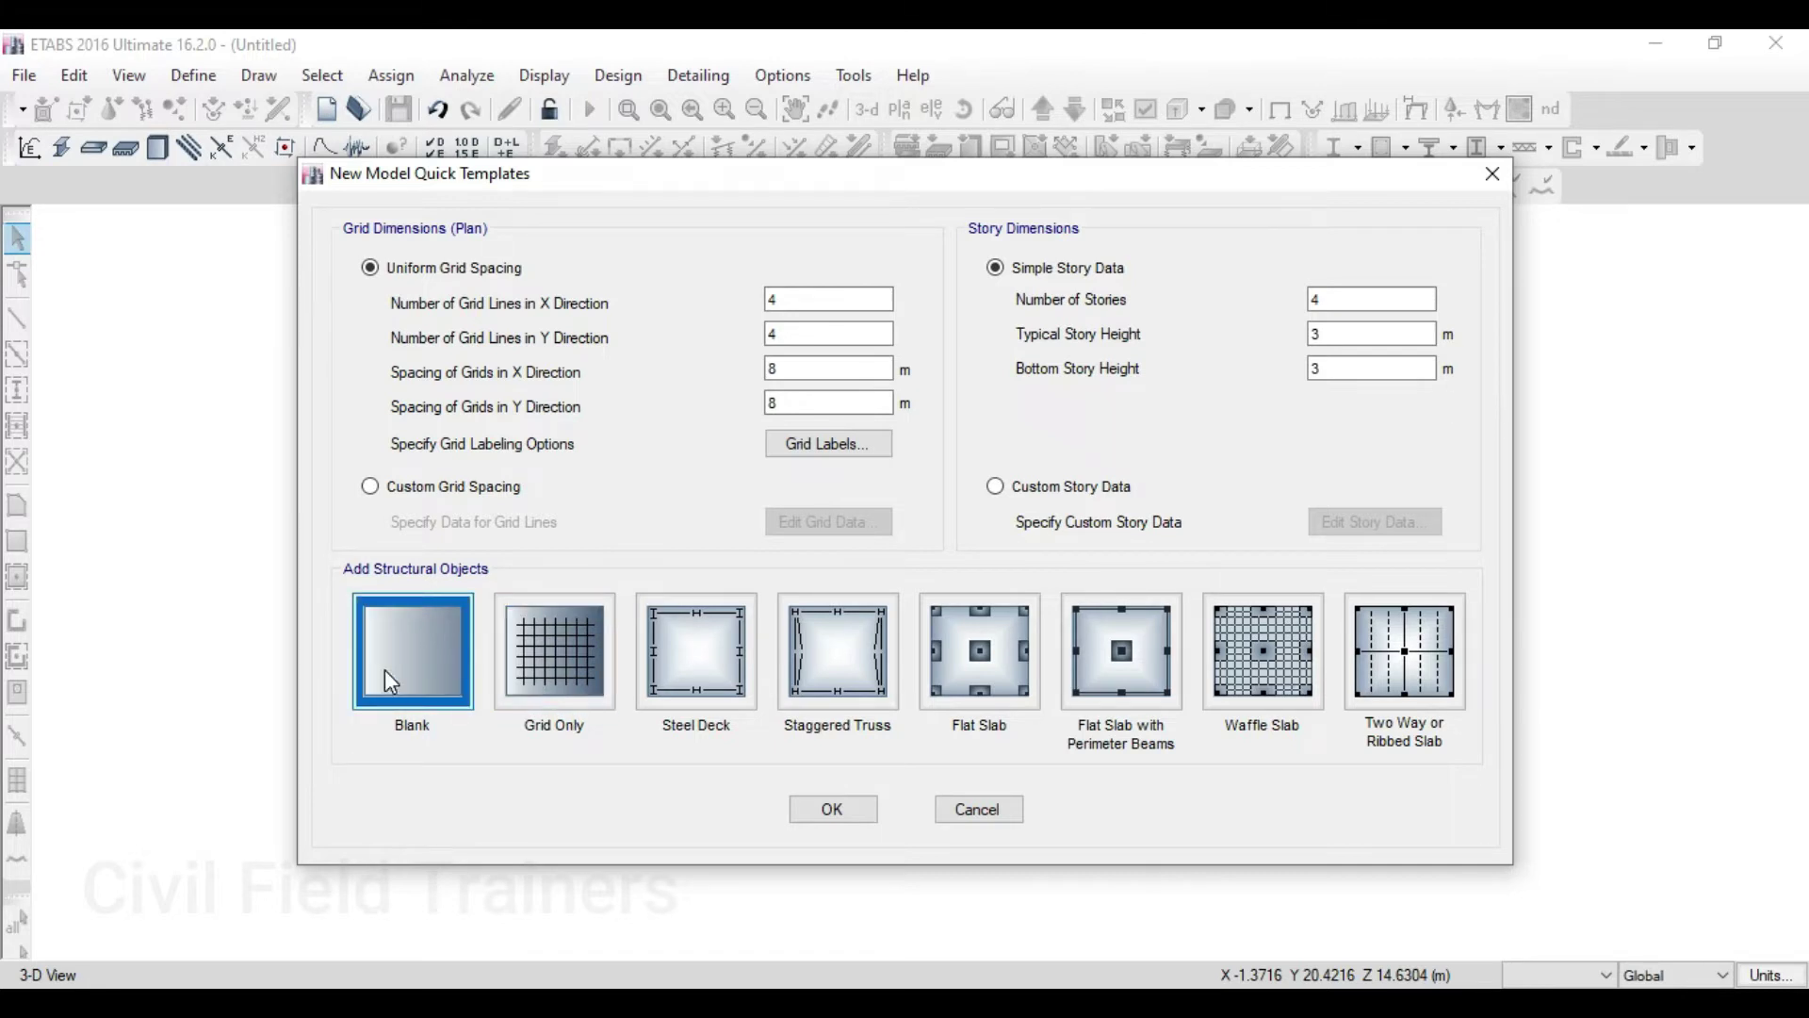
click(561, 674)
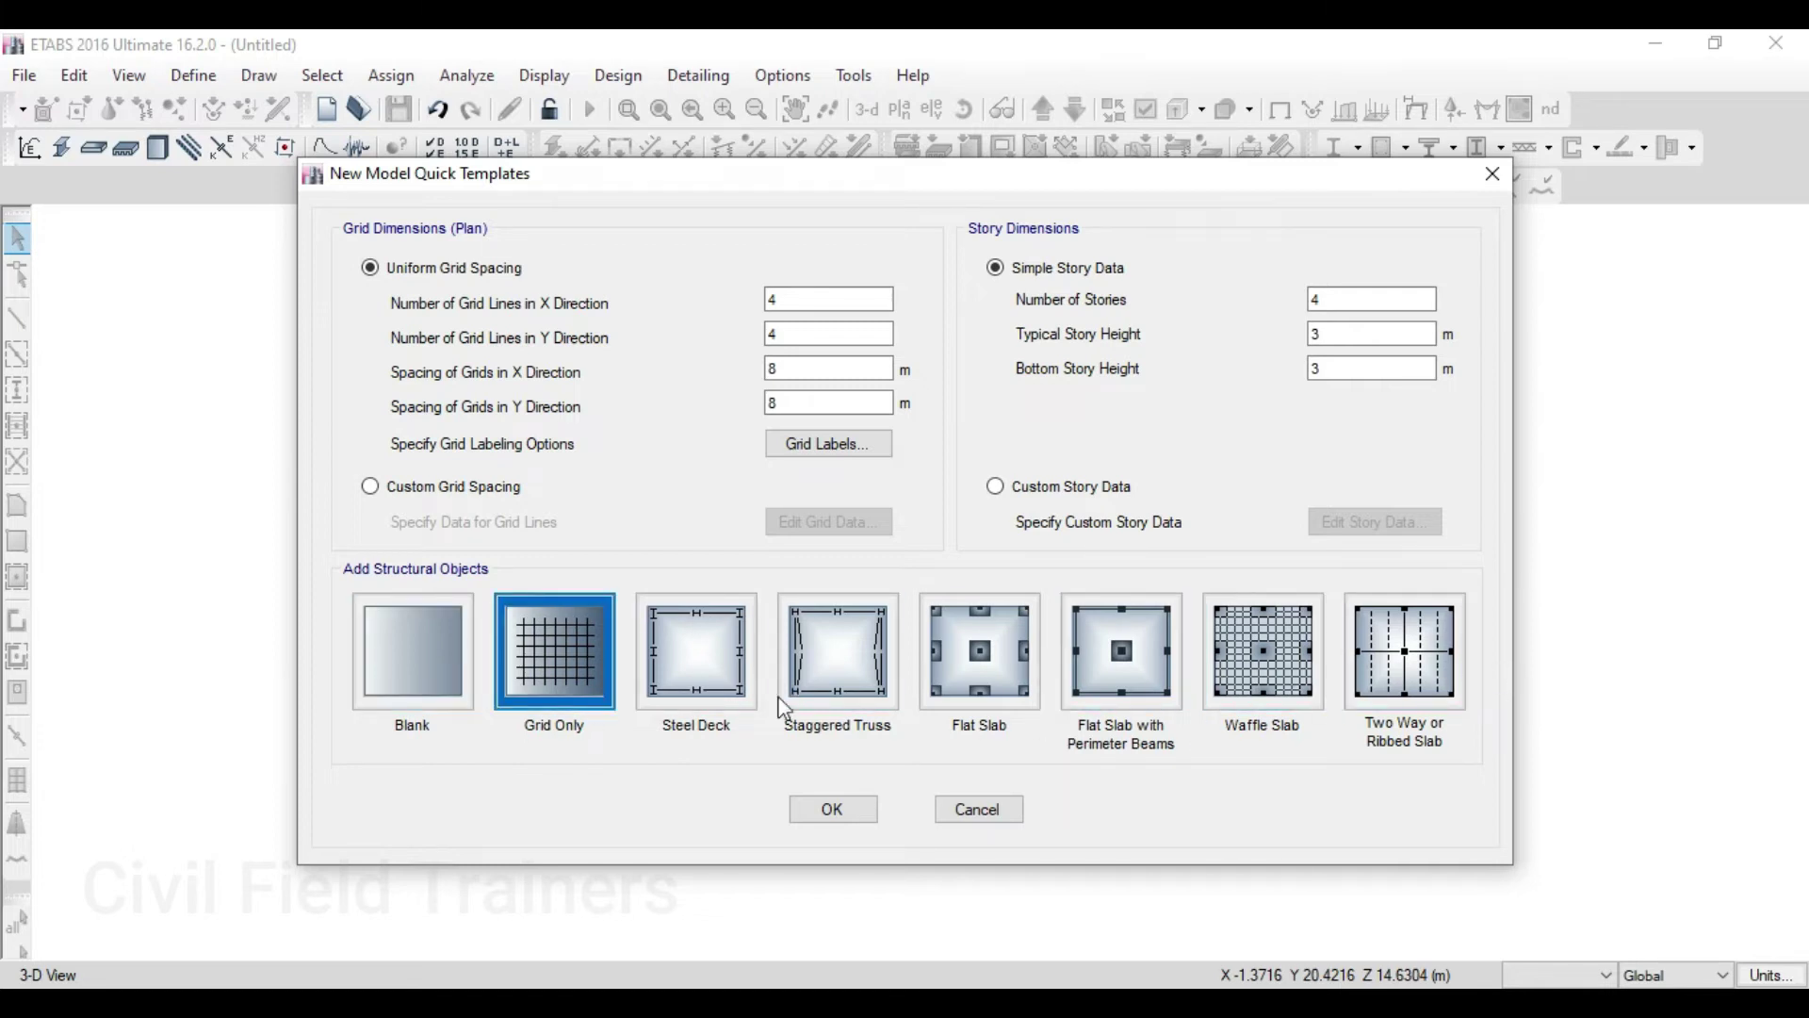
click(457, 669)
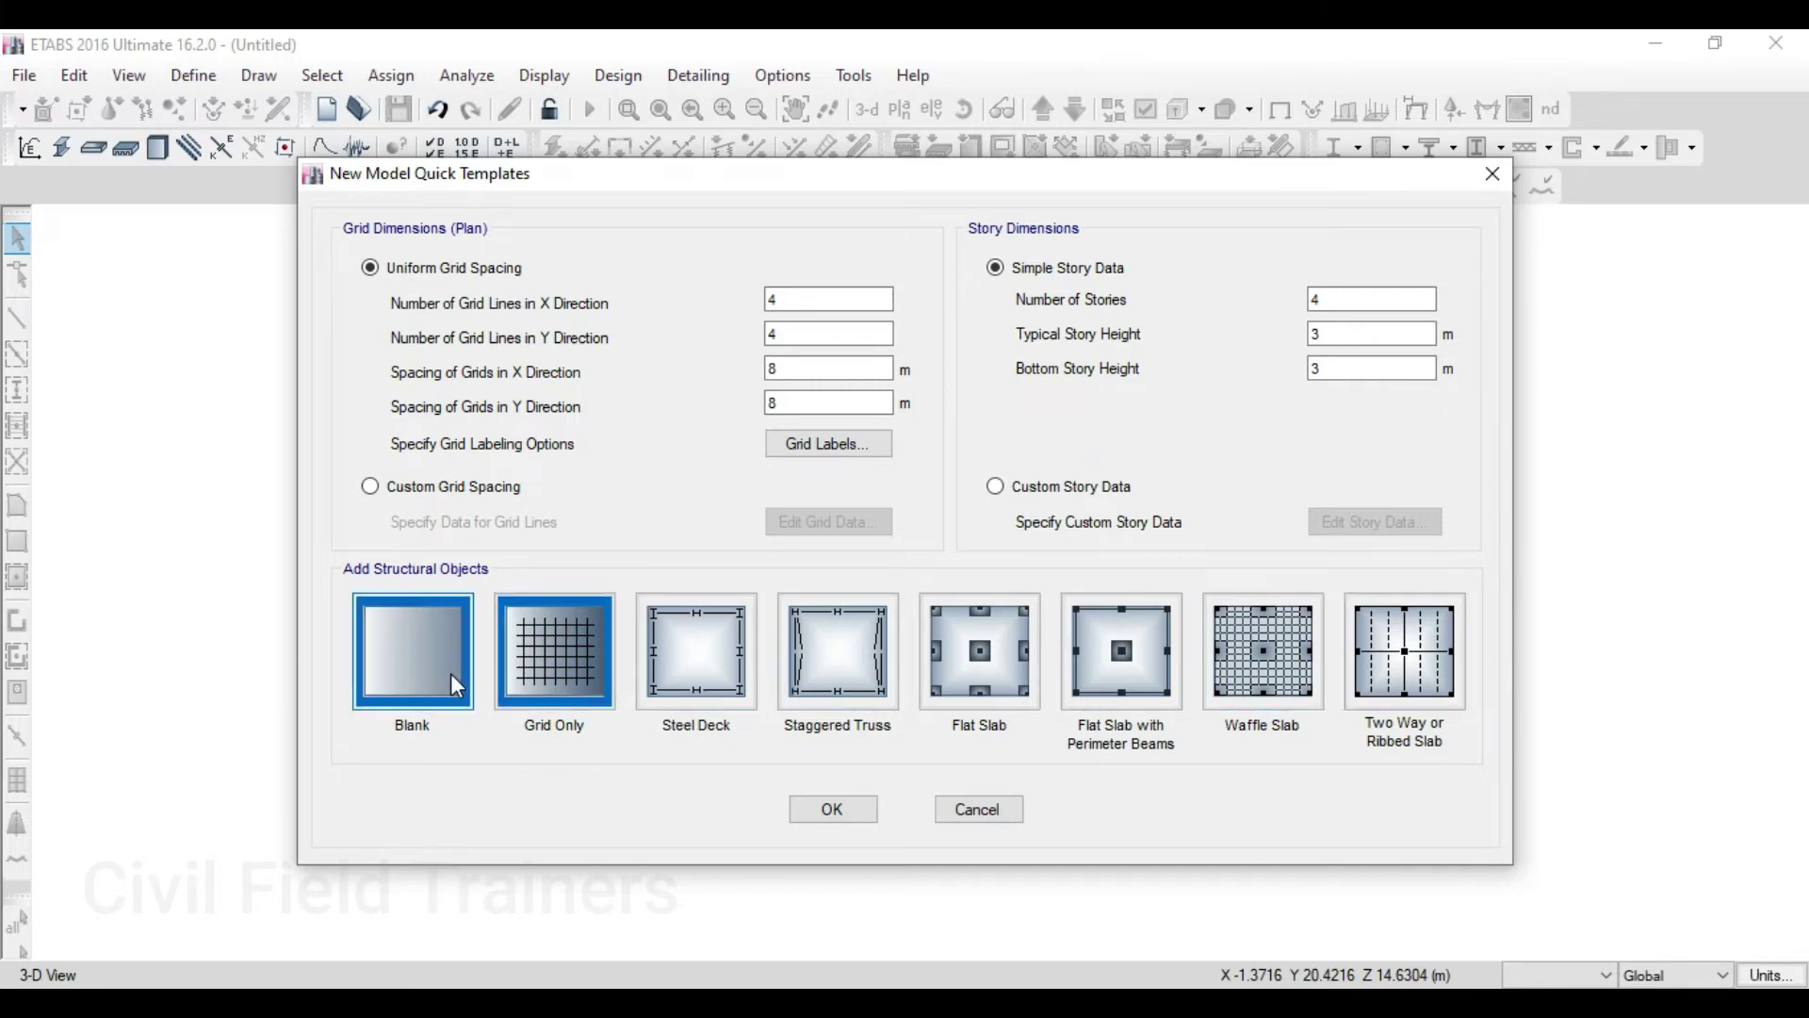
click(833, 812)
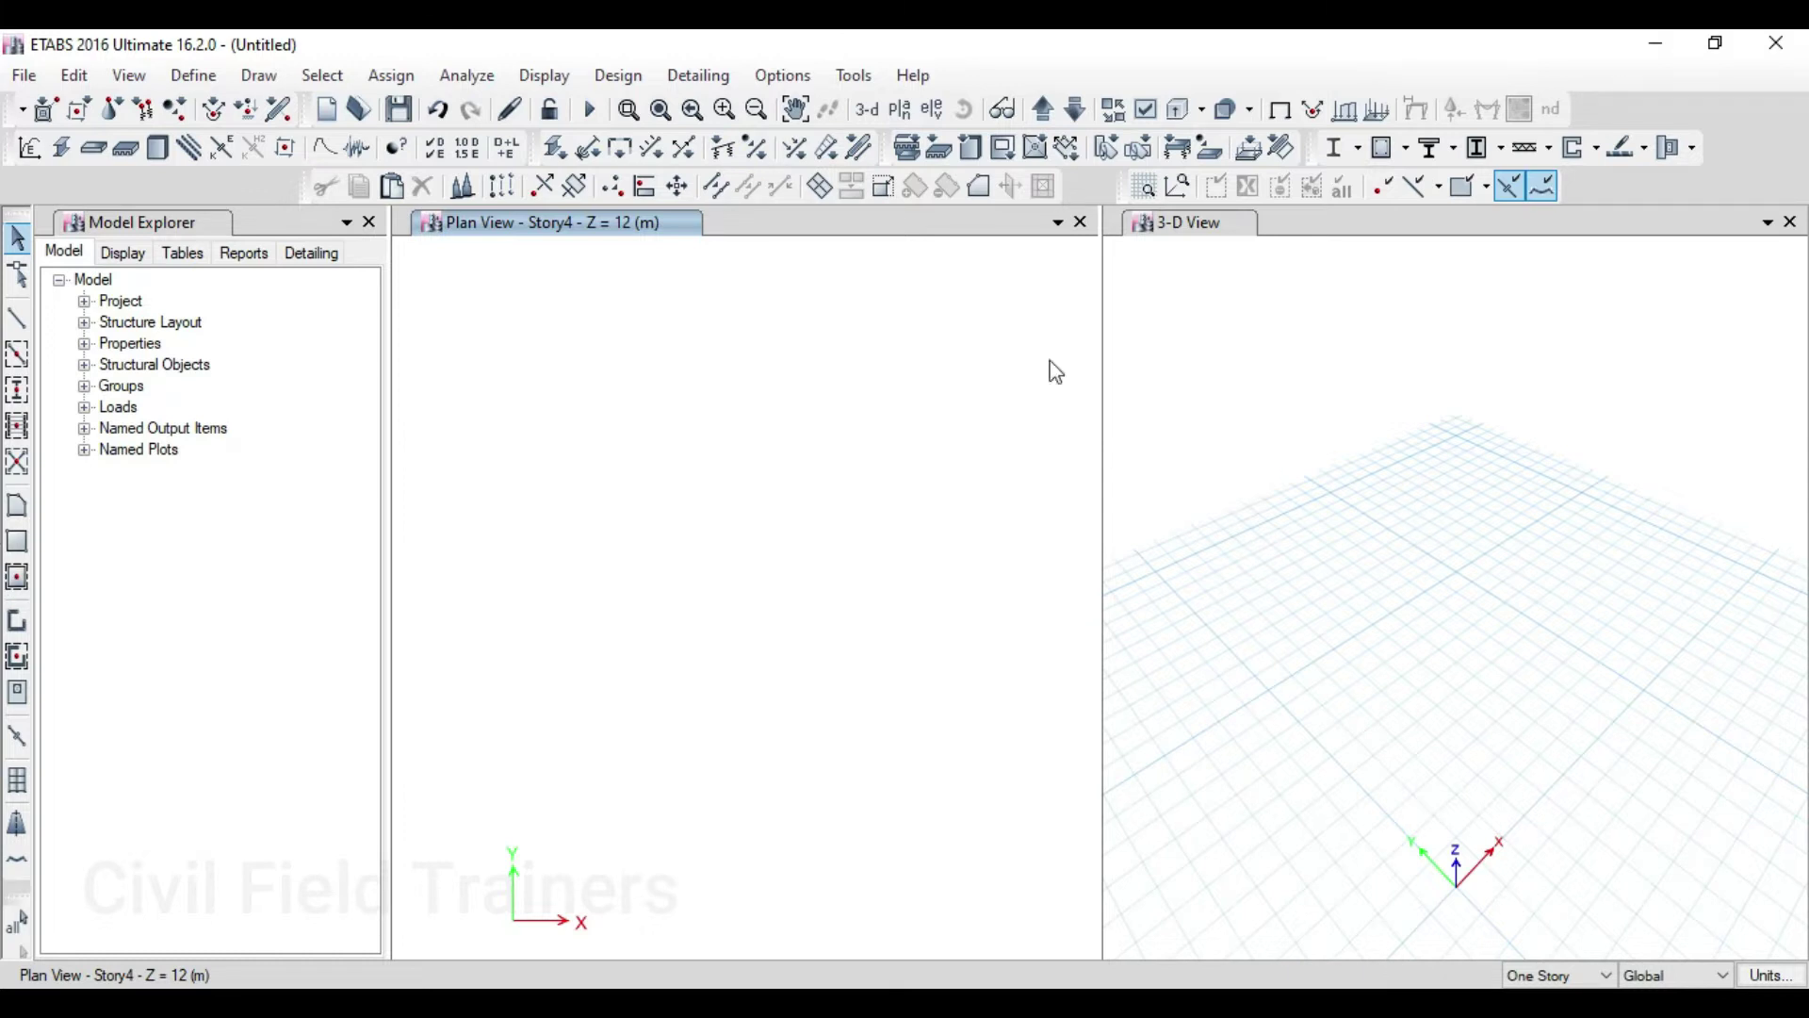
Review grid system G1's rectangular grid data displayed as spacing, and close the grid dialogs without applying changes
click(75, 80)
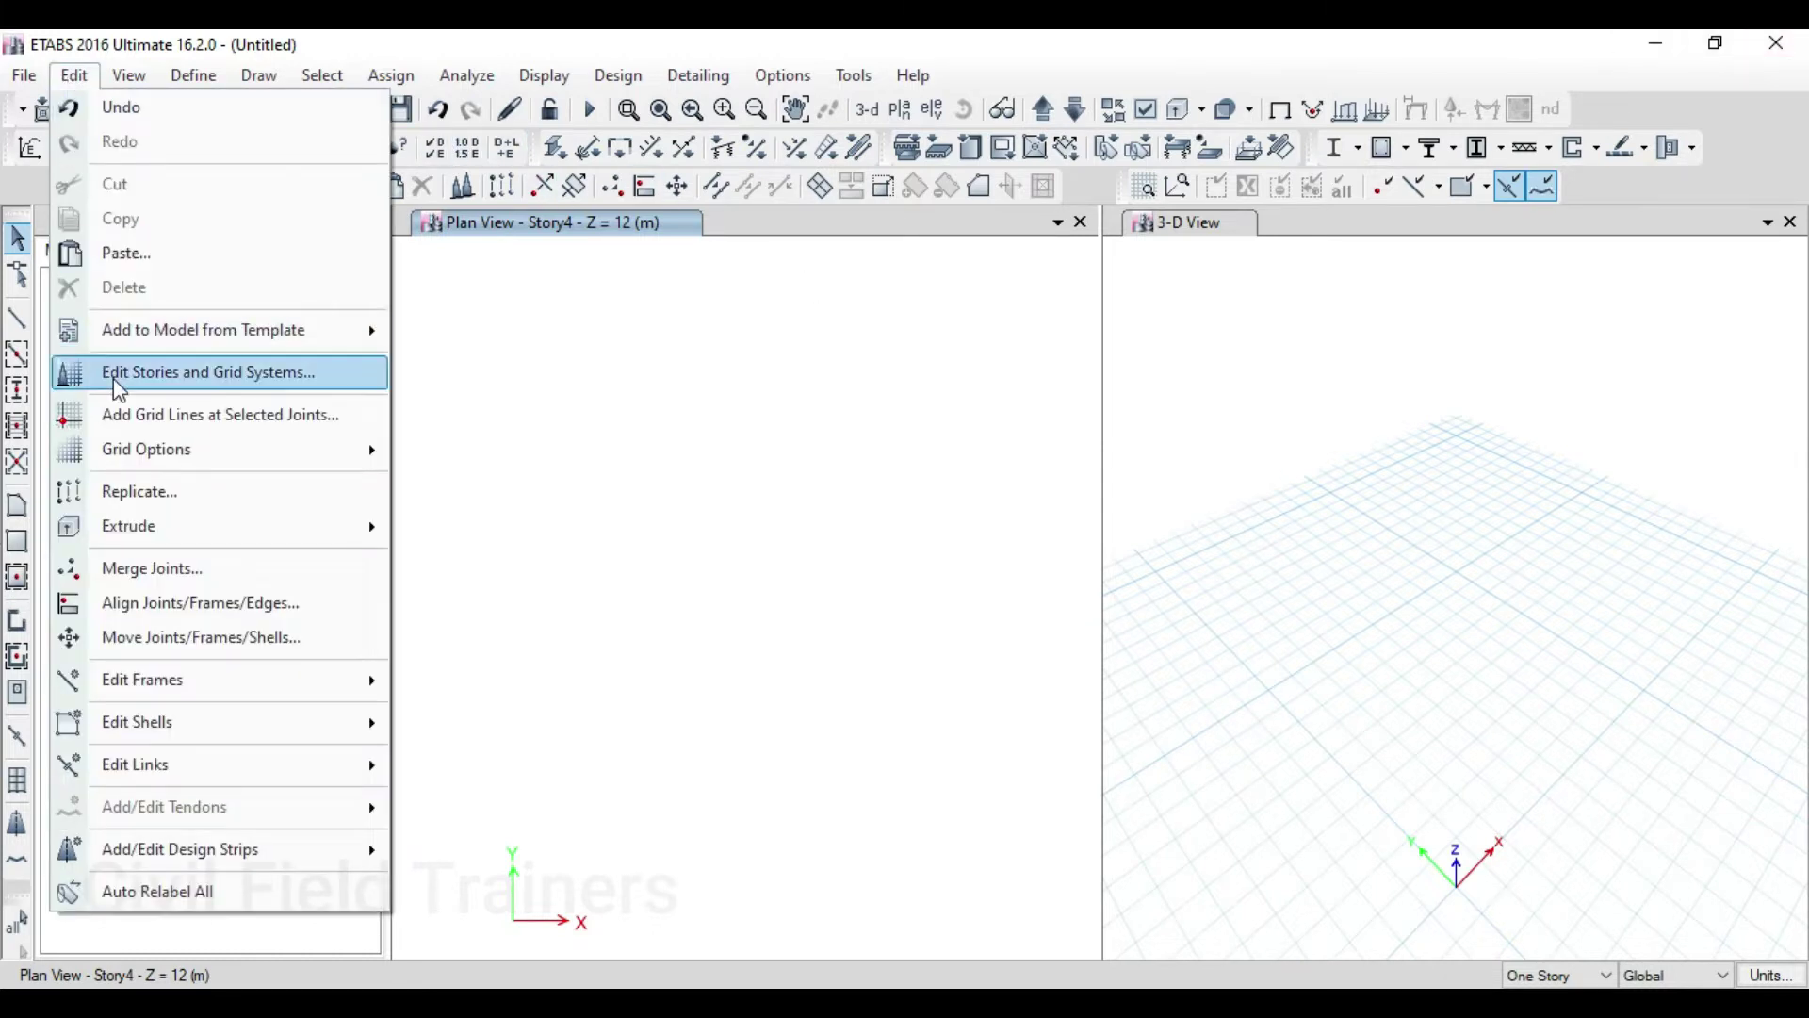
click(862, 517)
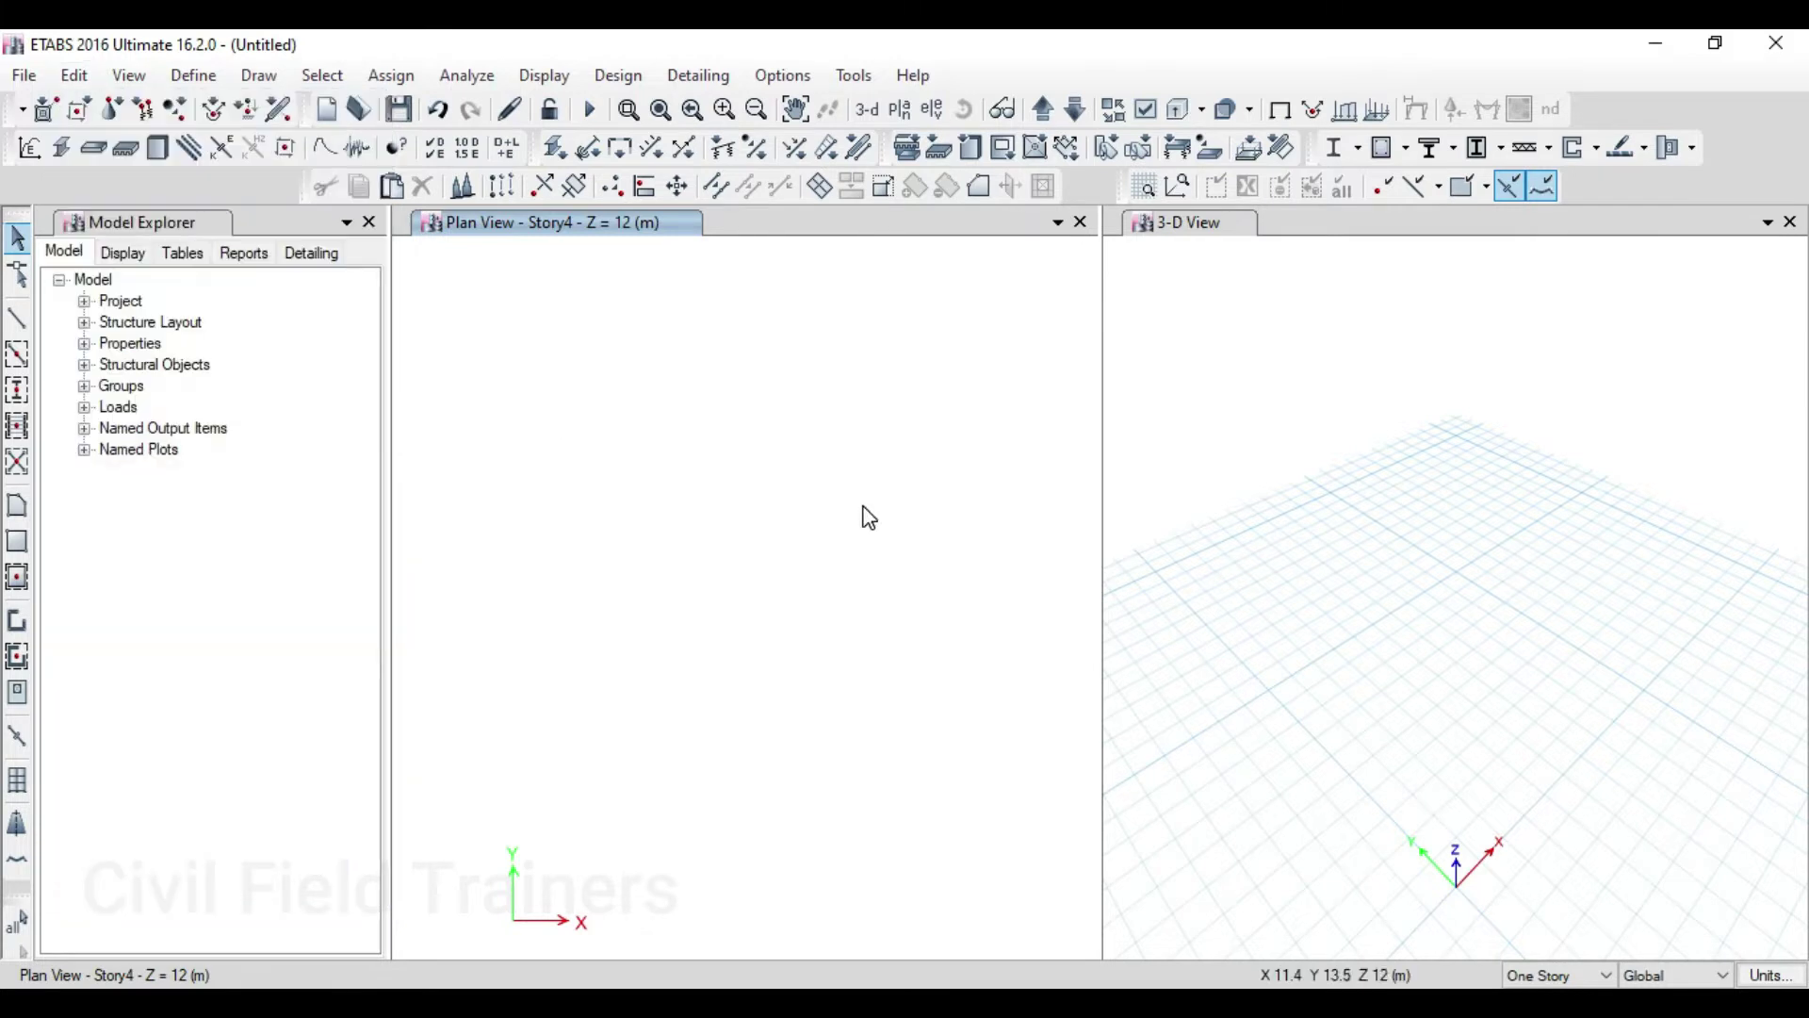
click(89, 83)
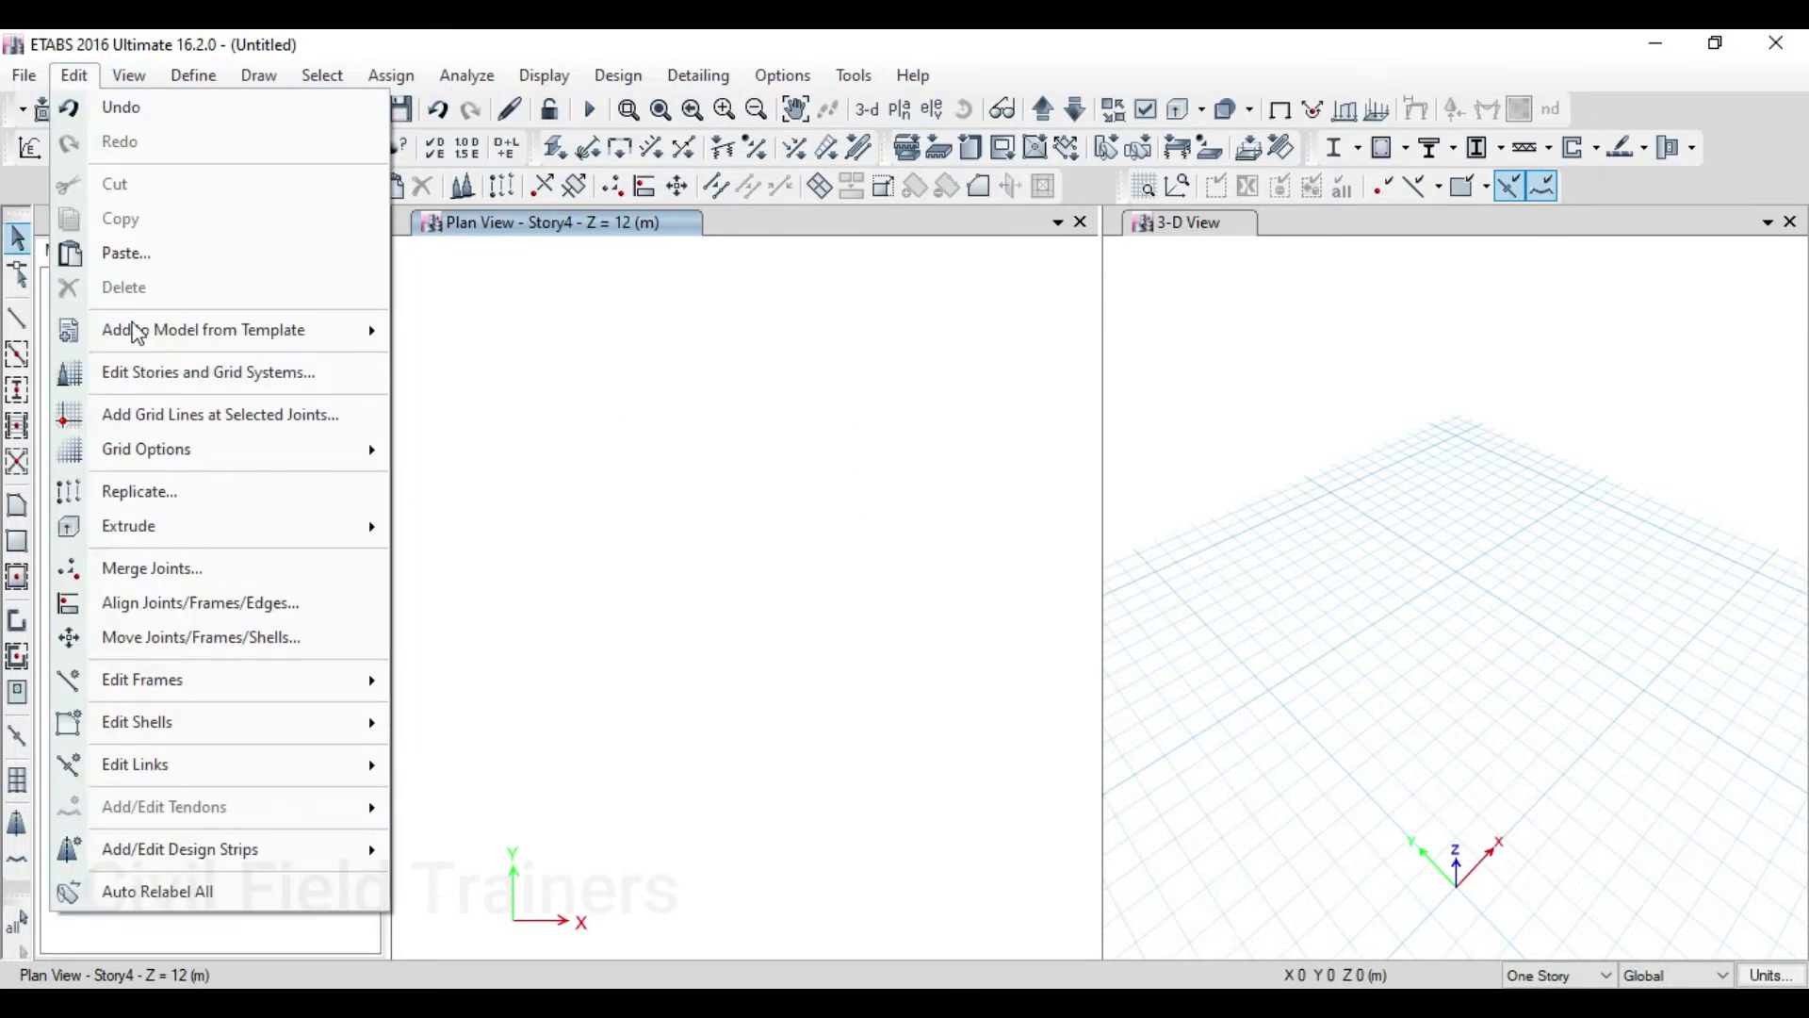
click(165, 375)
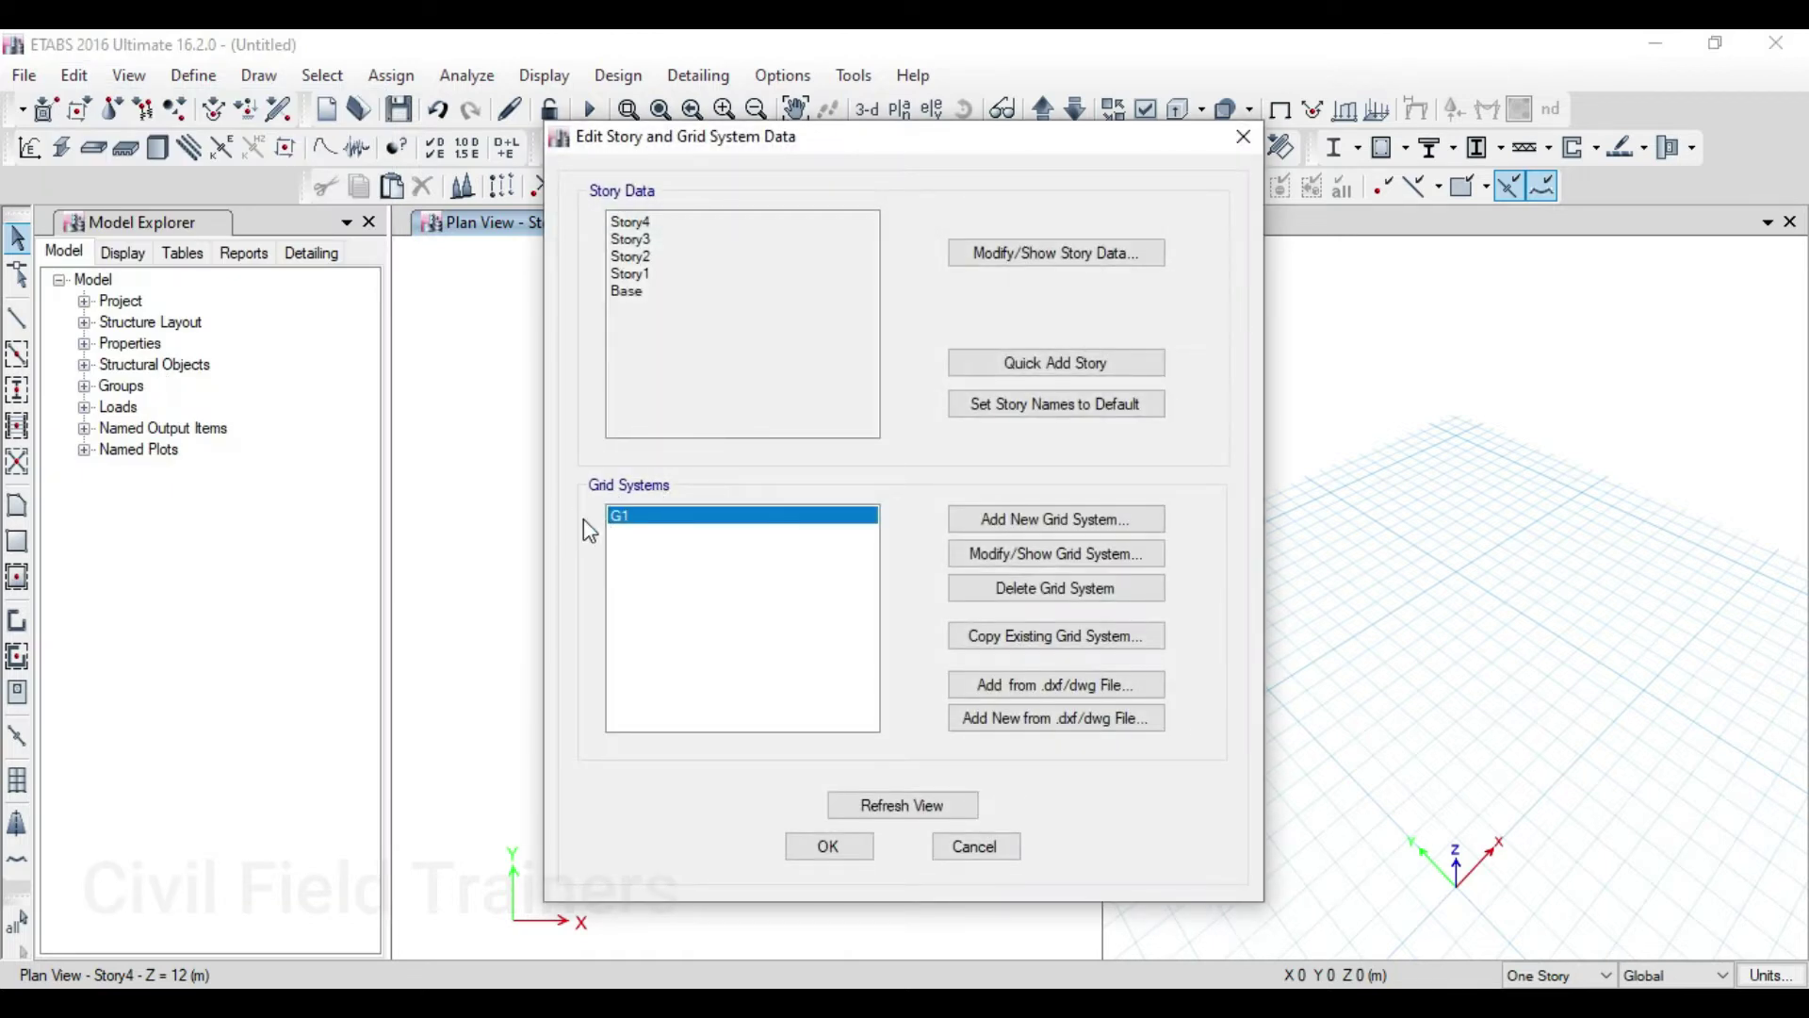
click(1011, 556)
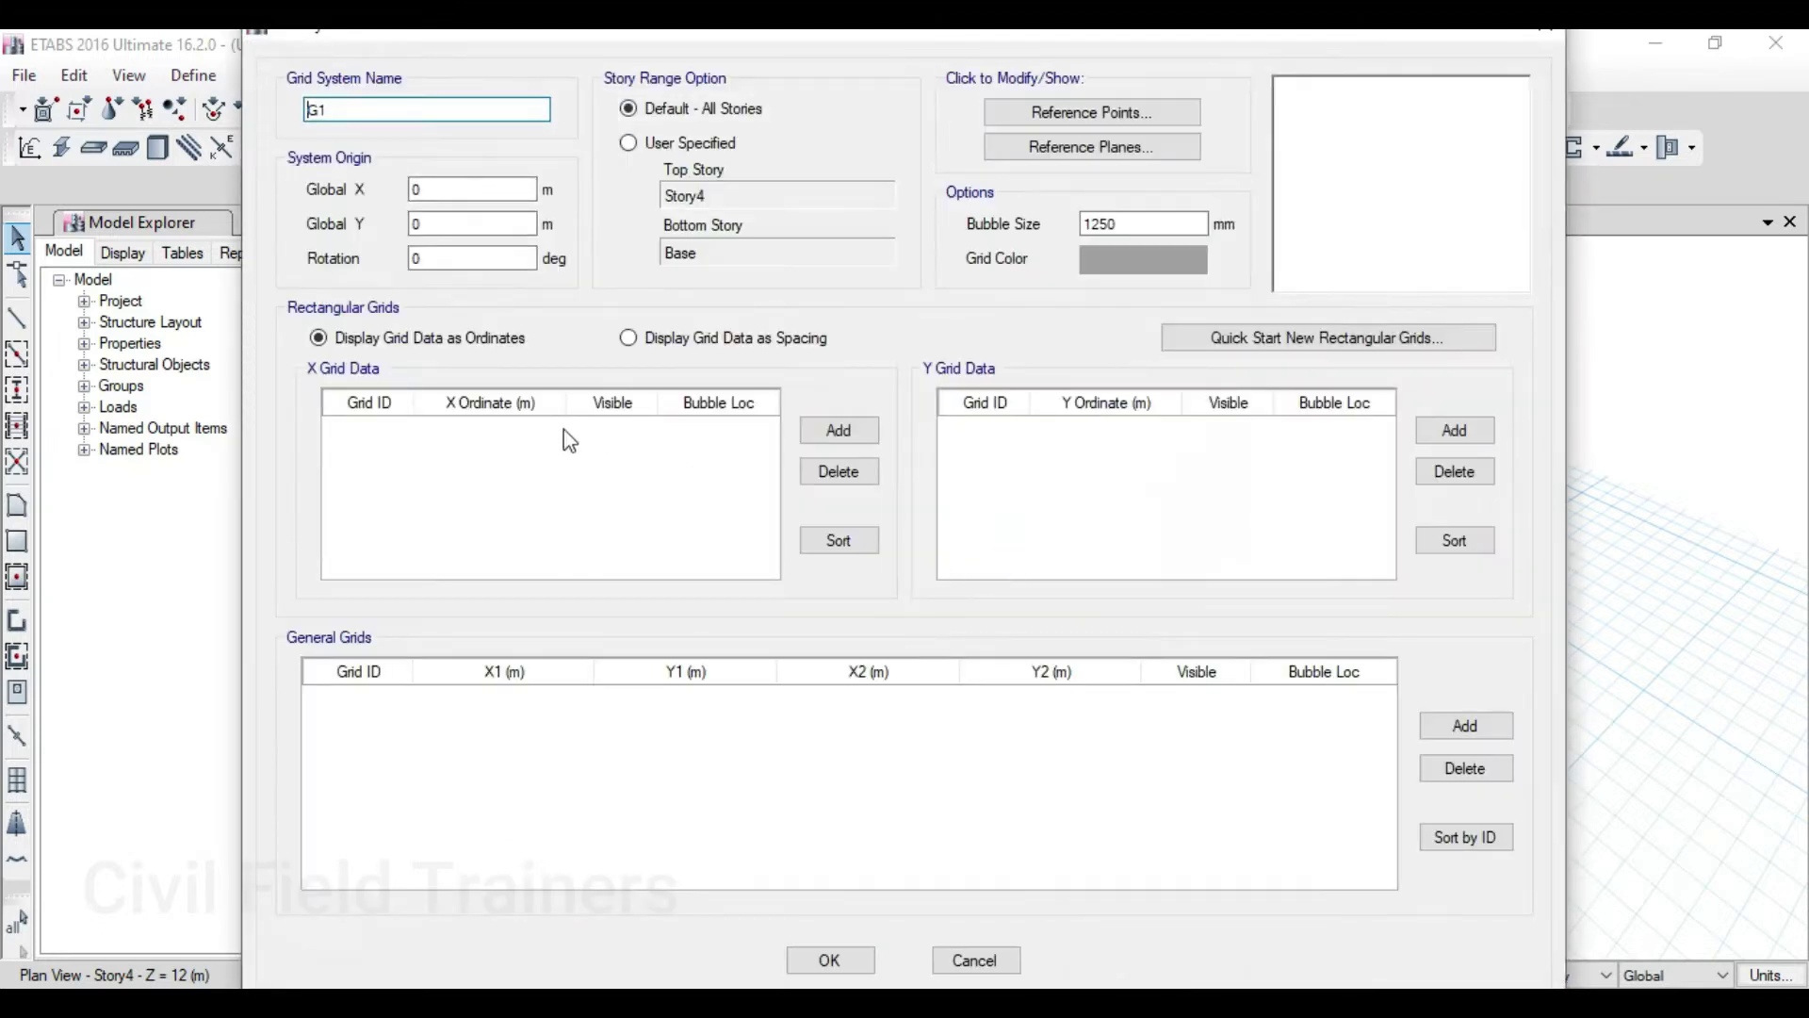
click(700, 345)
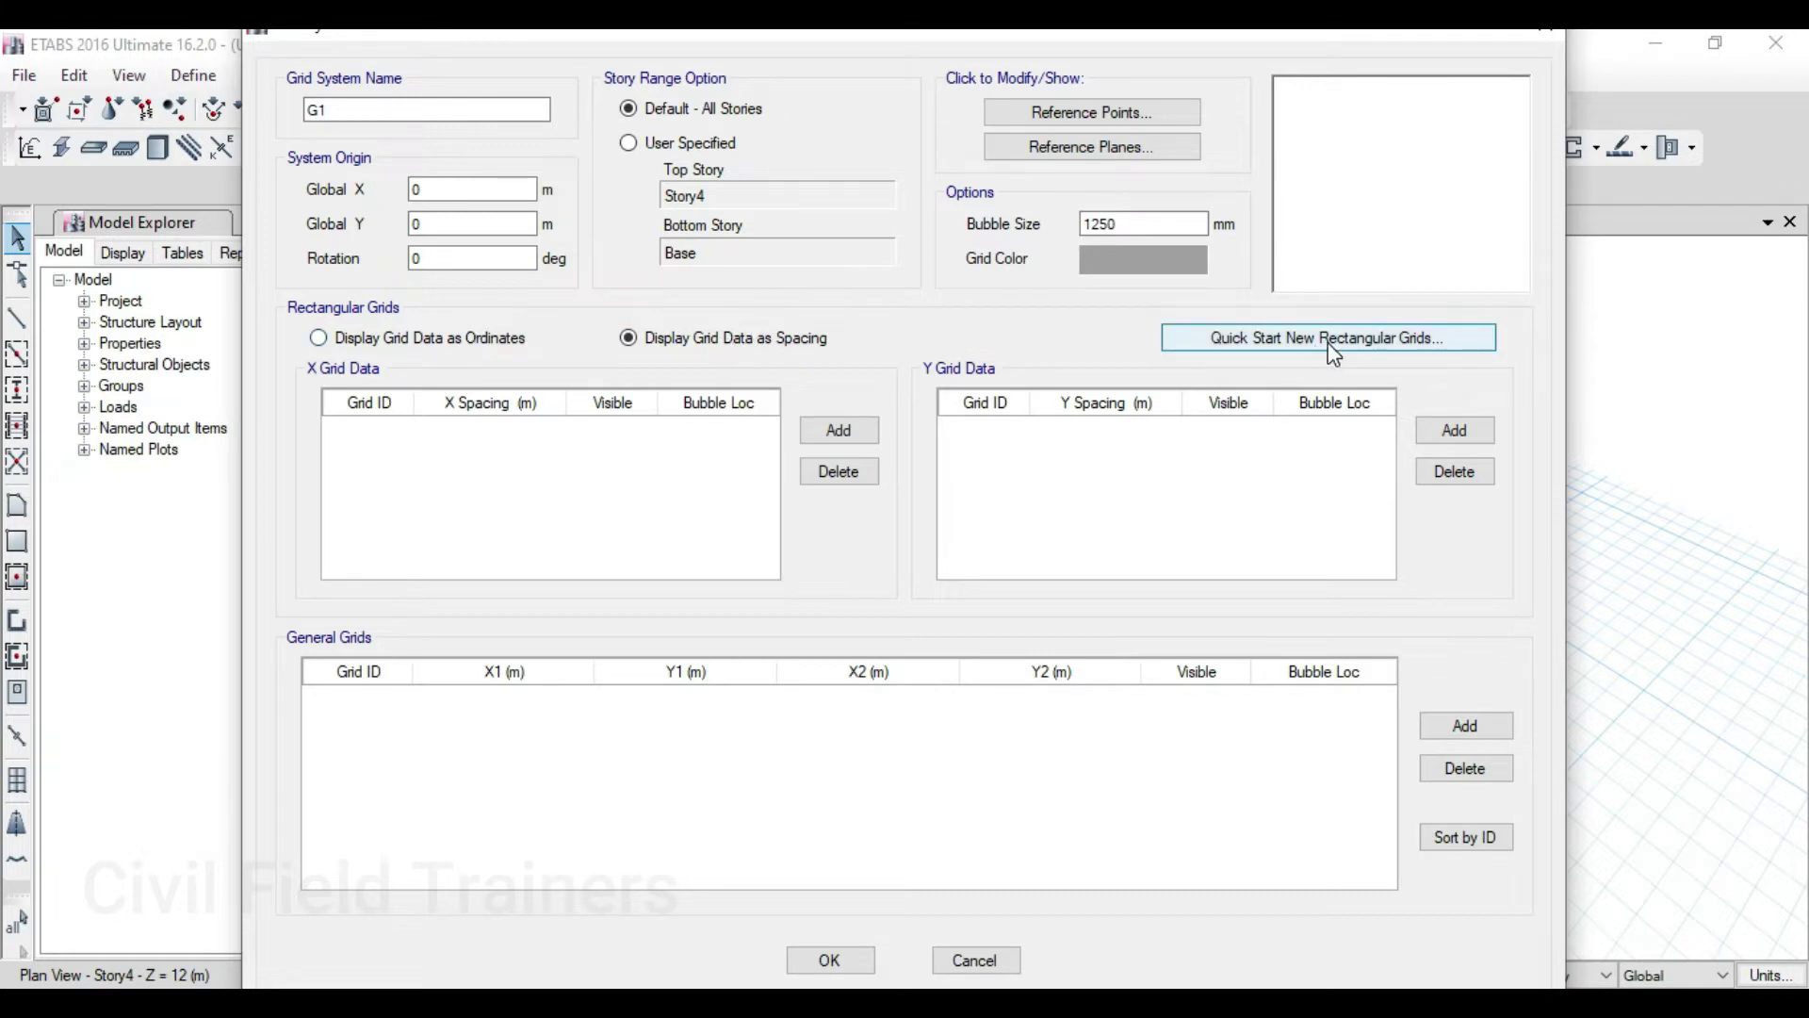
drag(1436, 30, 1447, 59)
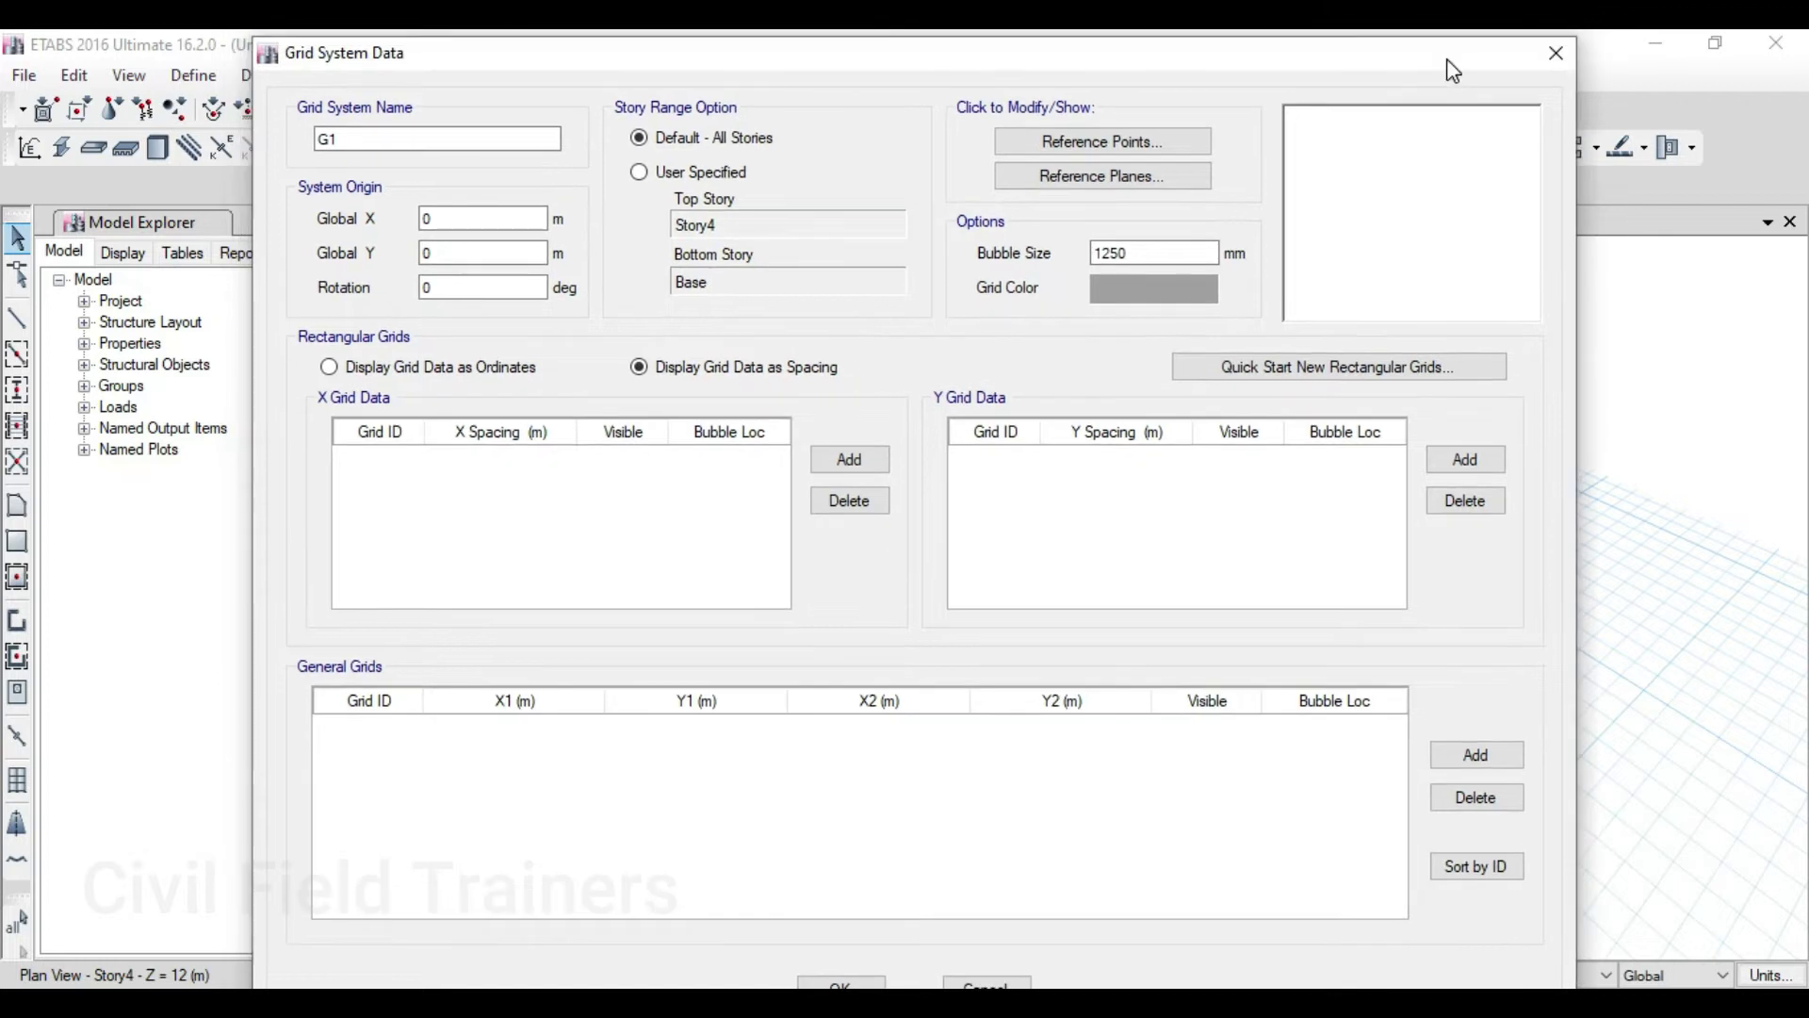
click(1556, 55)
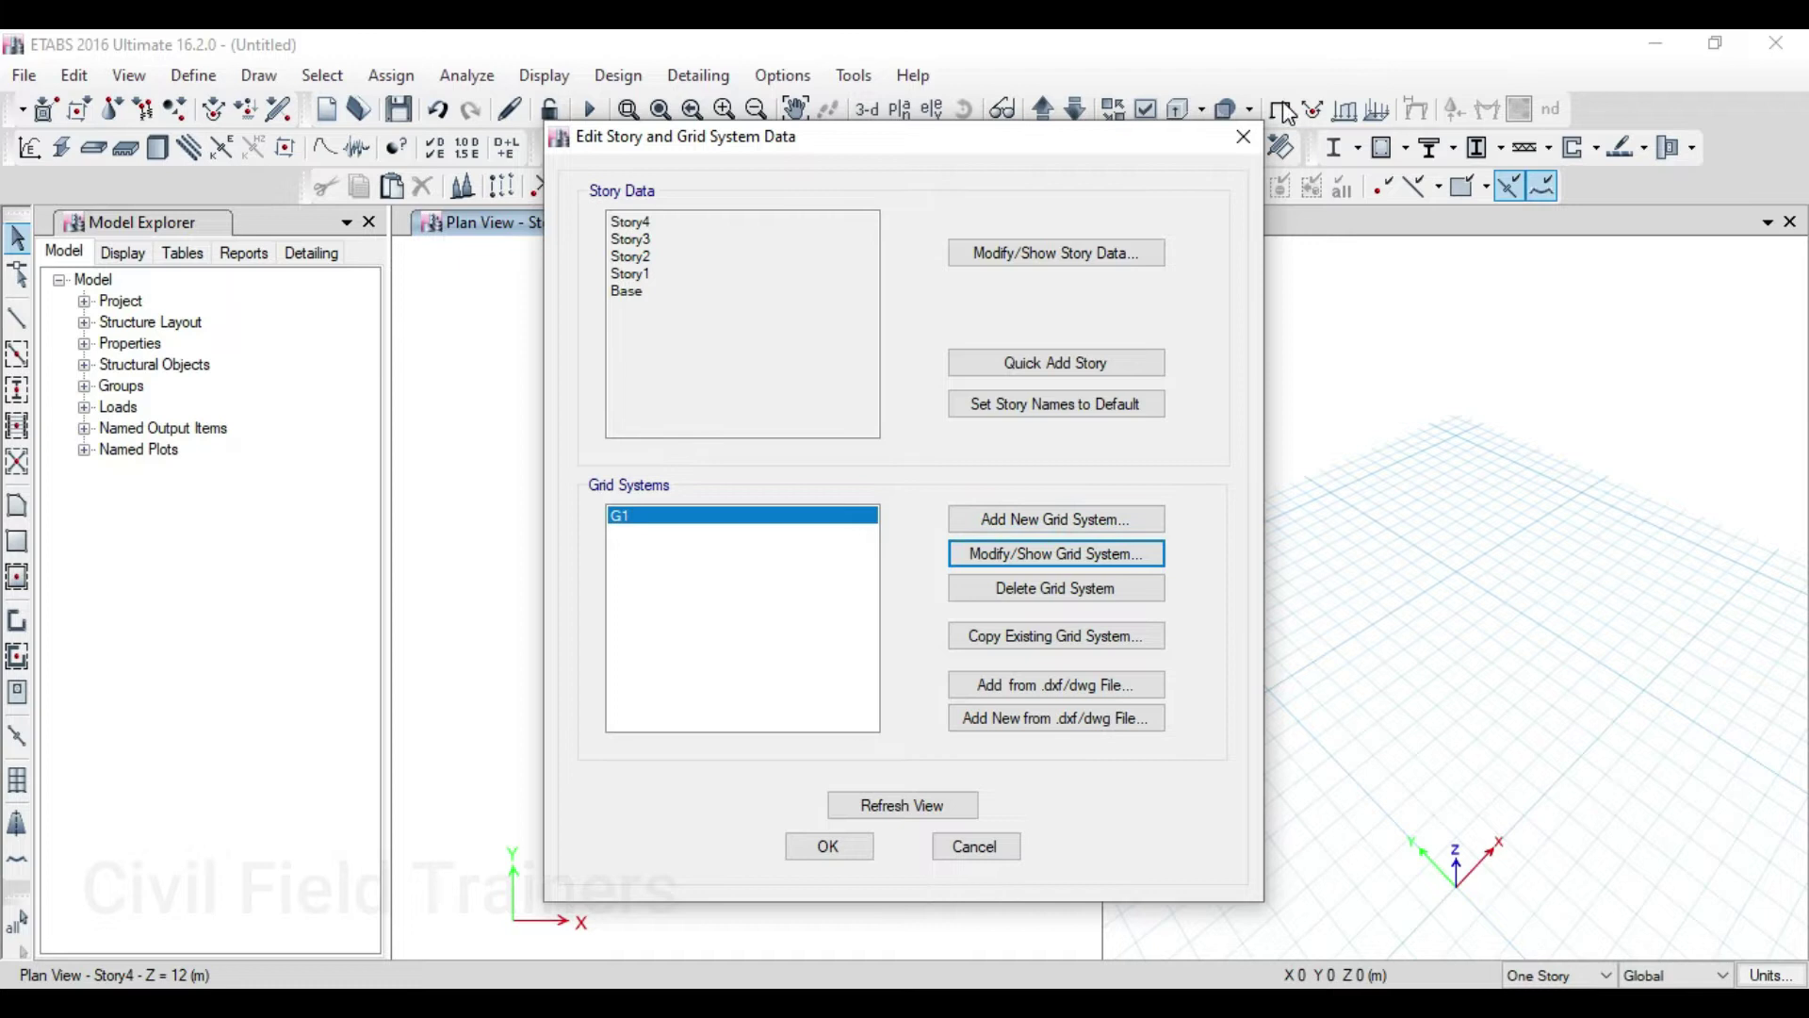
click(1243, 138)
Add cylindrical grid system G2 with 4 grid lines in R and T, 6 m and 30° spacing, labelled away from center and clockwise
click(95, 79)
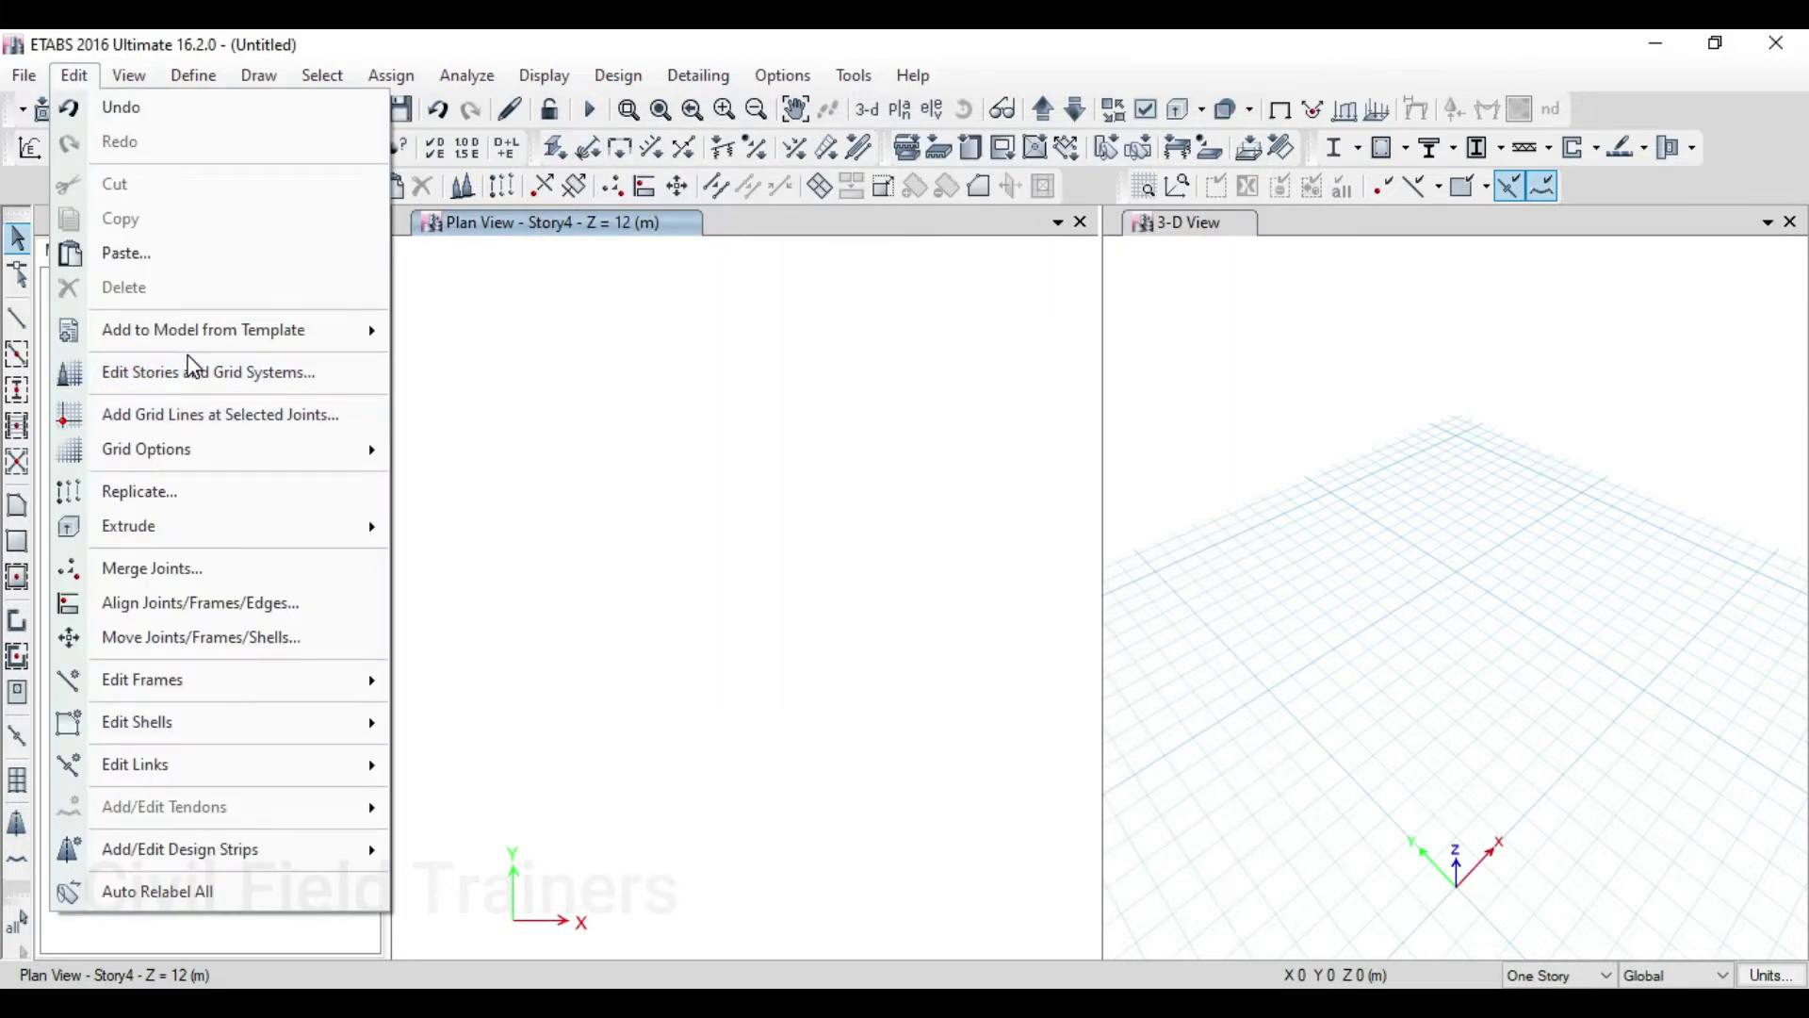
click(191, 382)
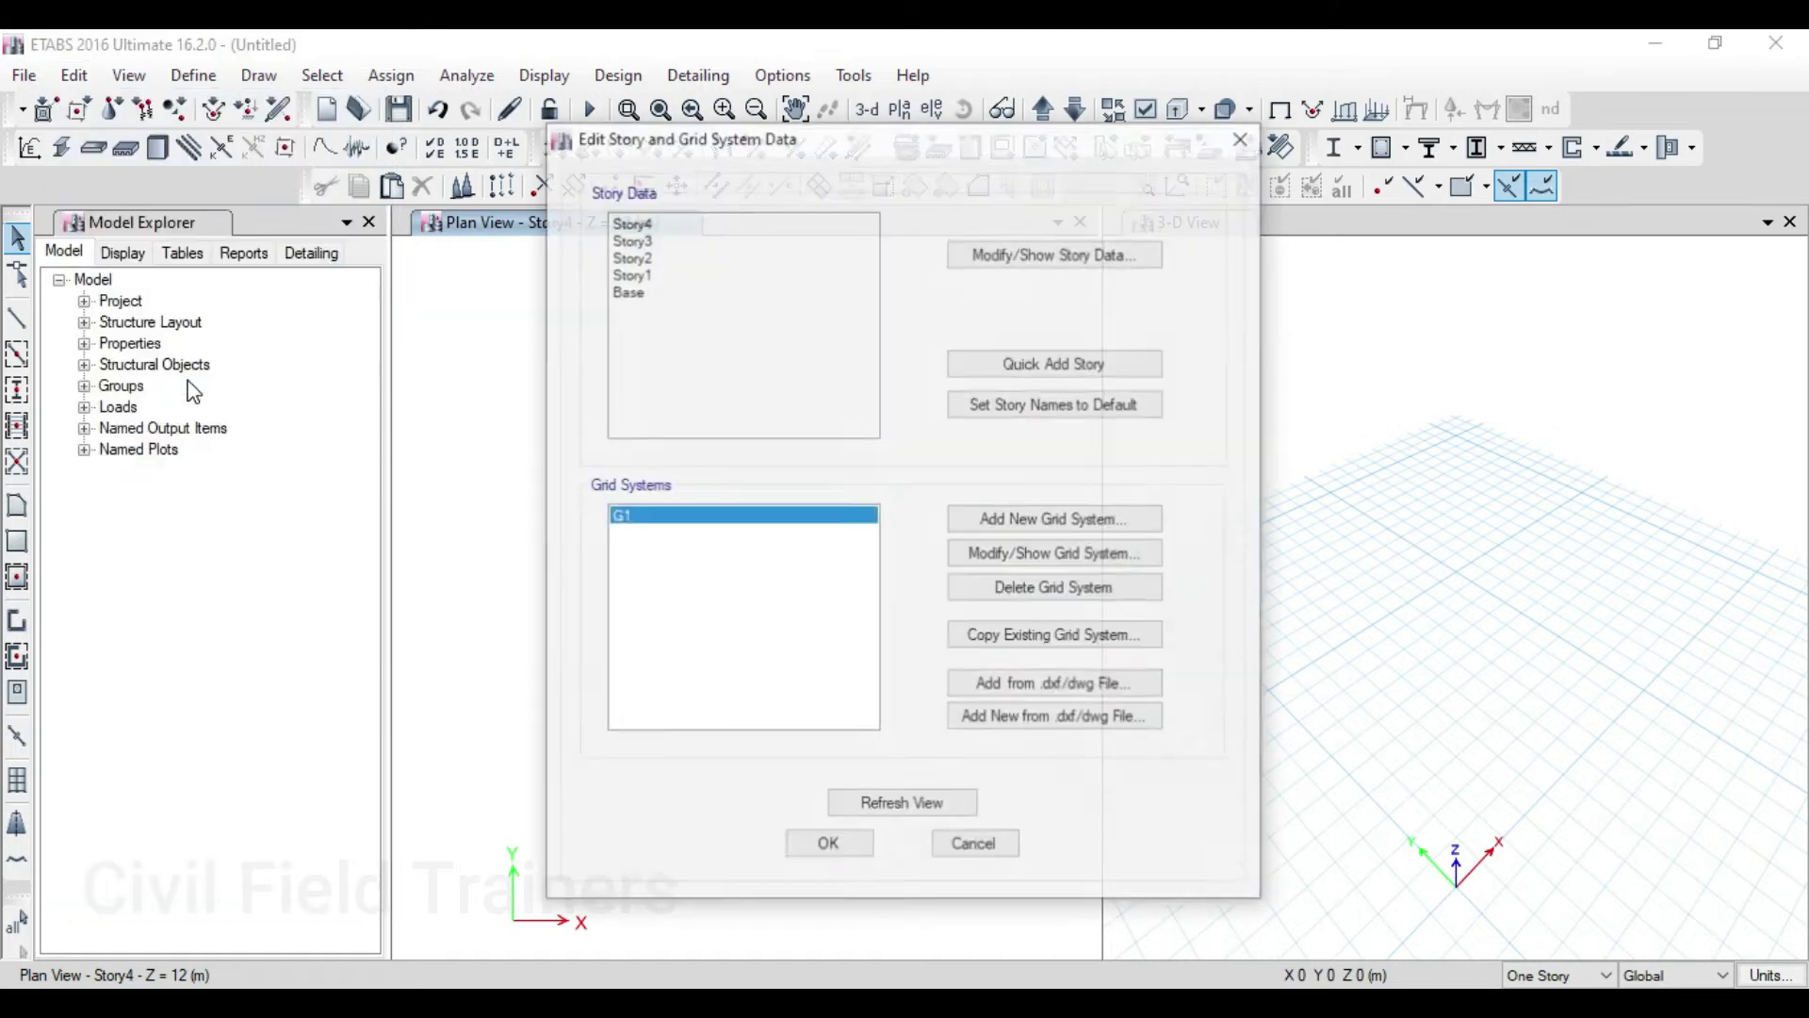
click(1101, 524)
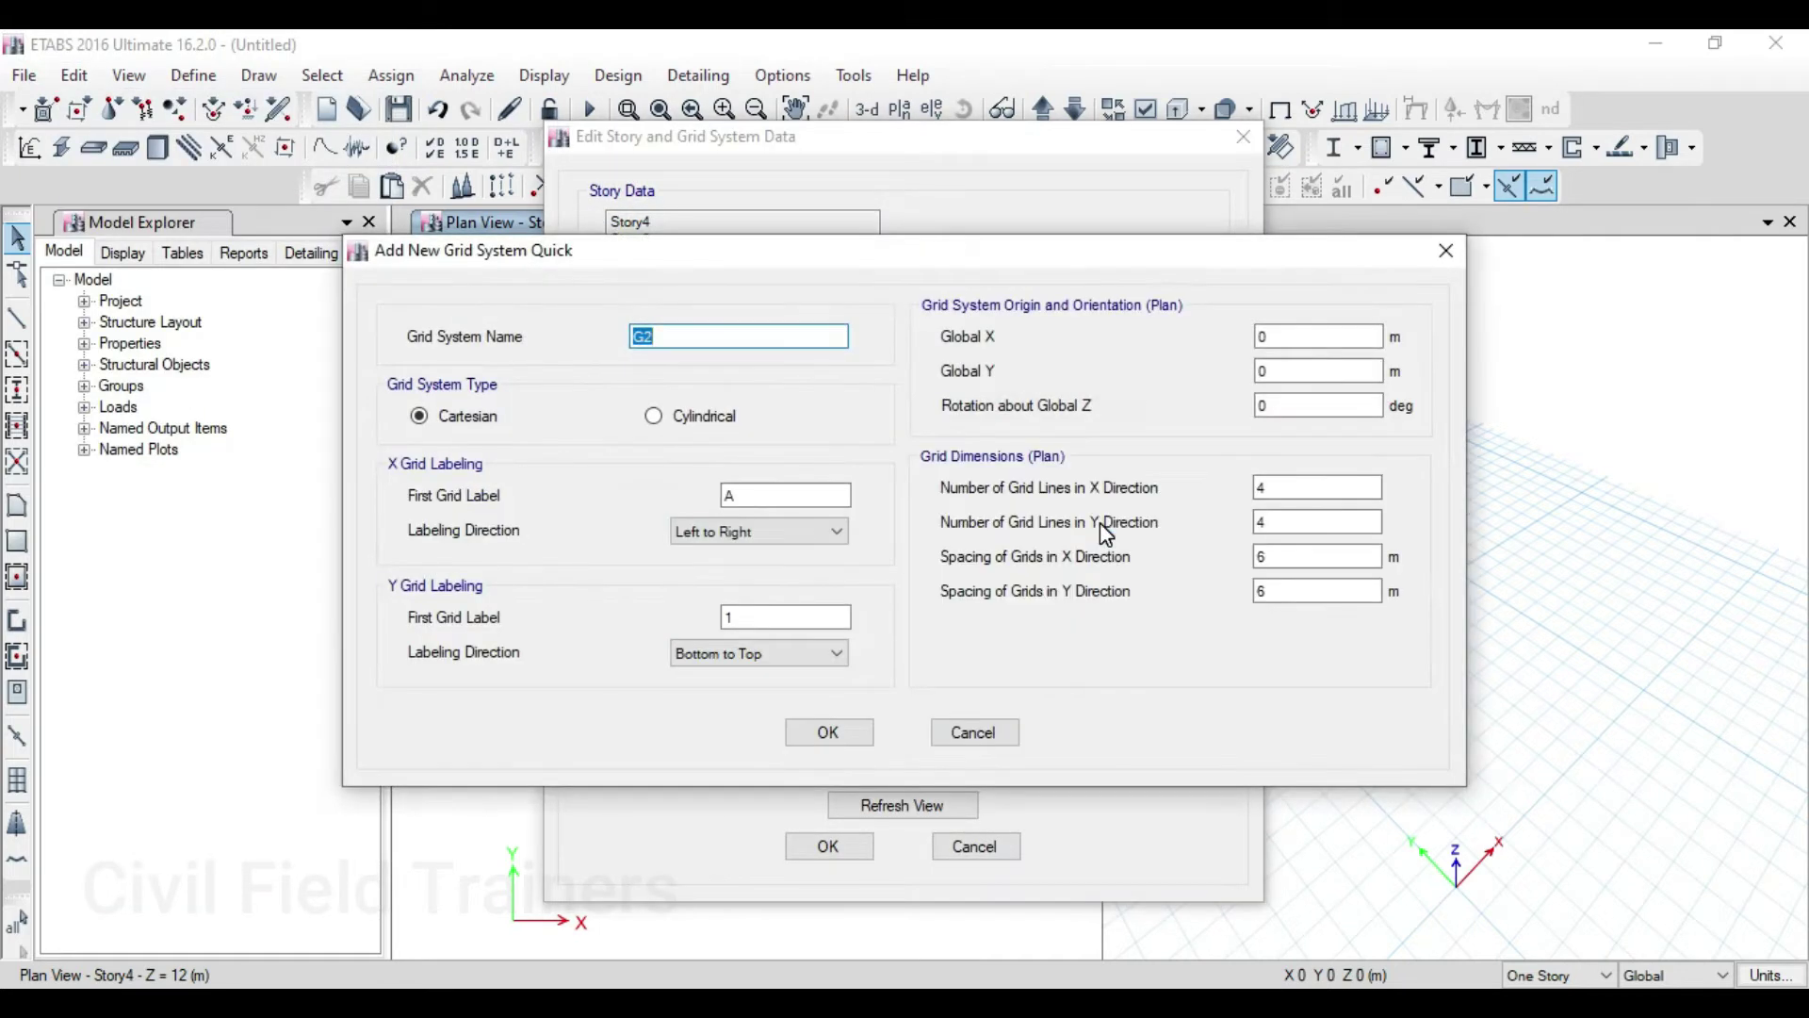
click(675, 416)
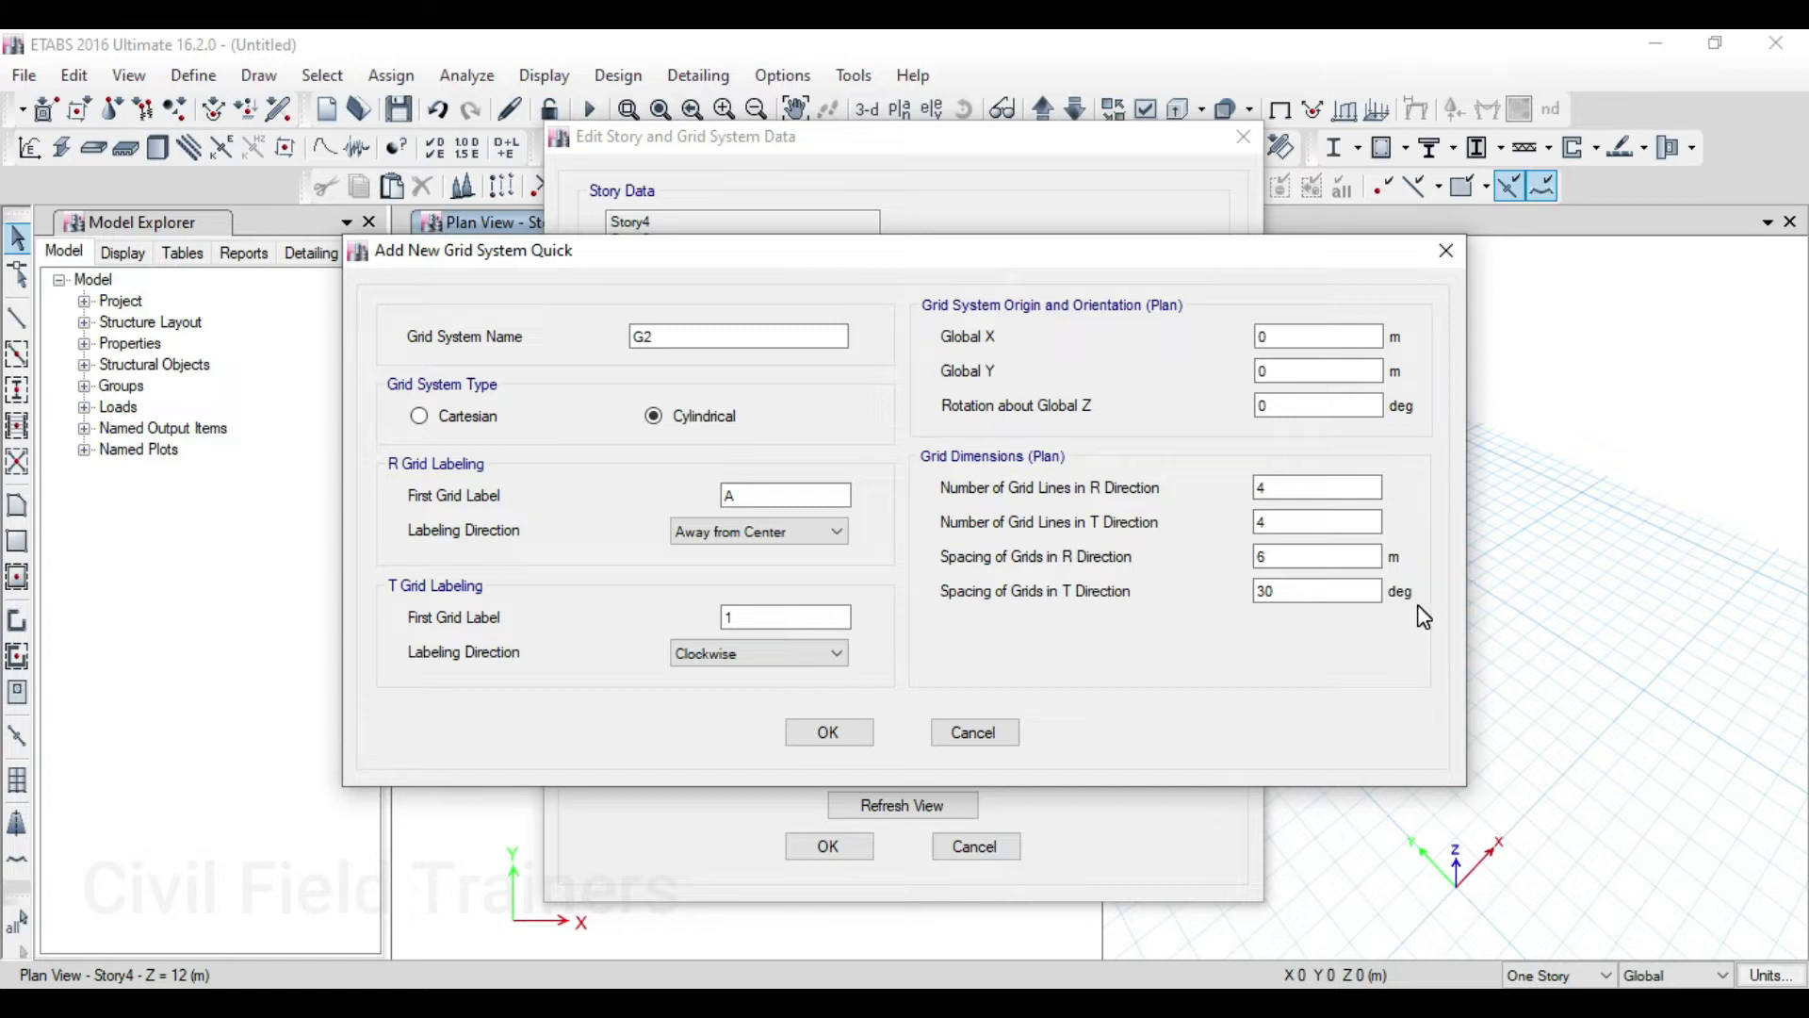
click(461, 416)
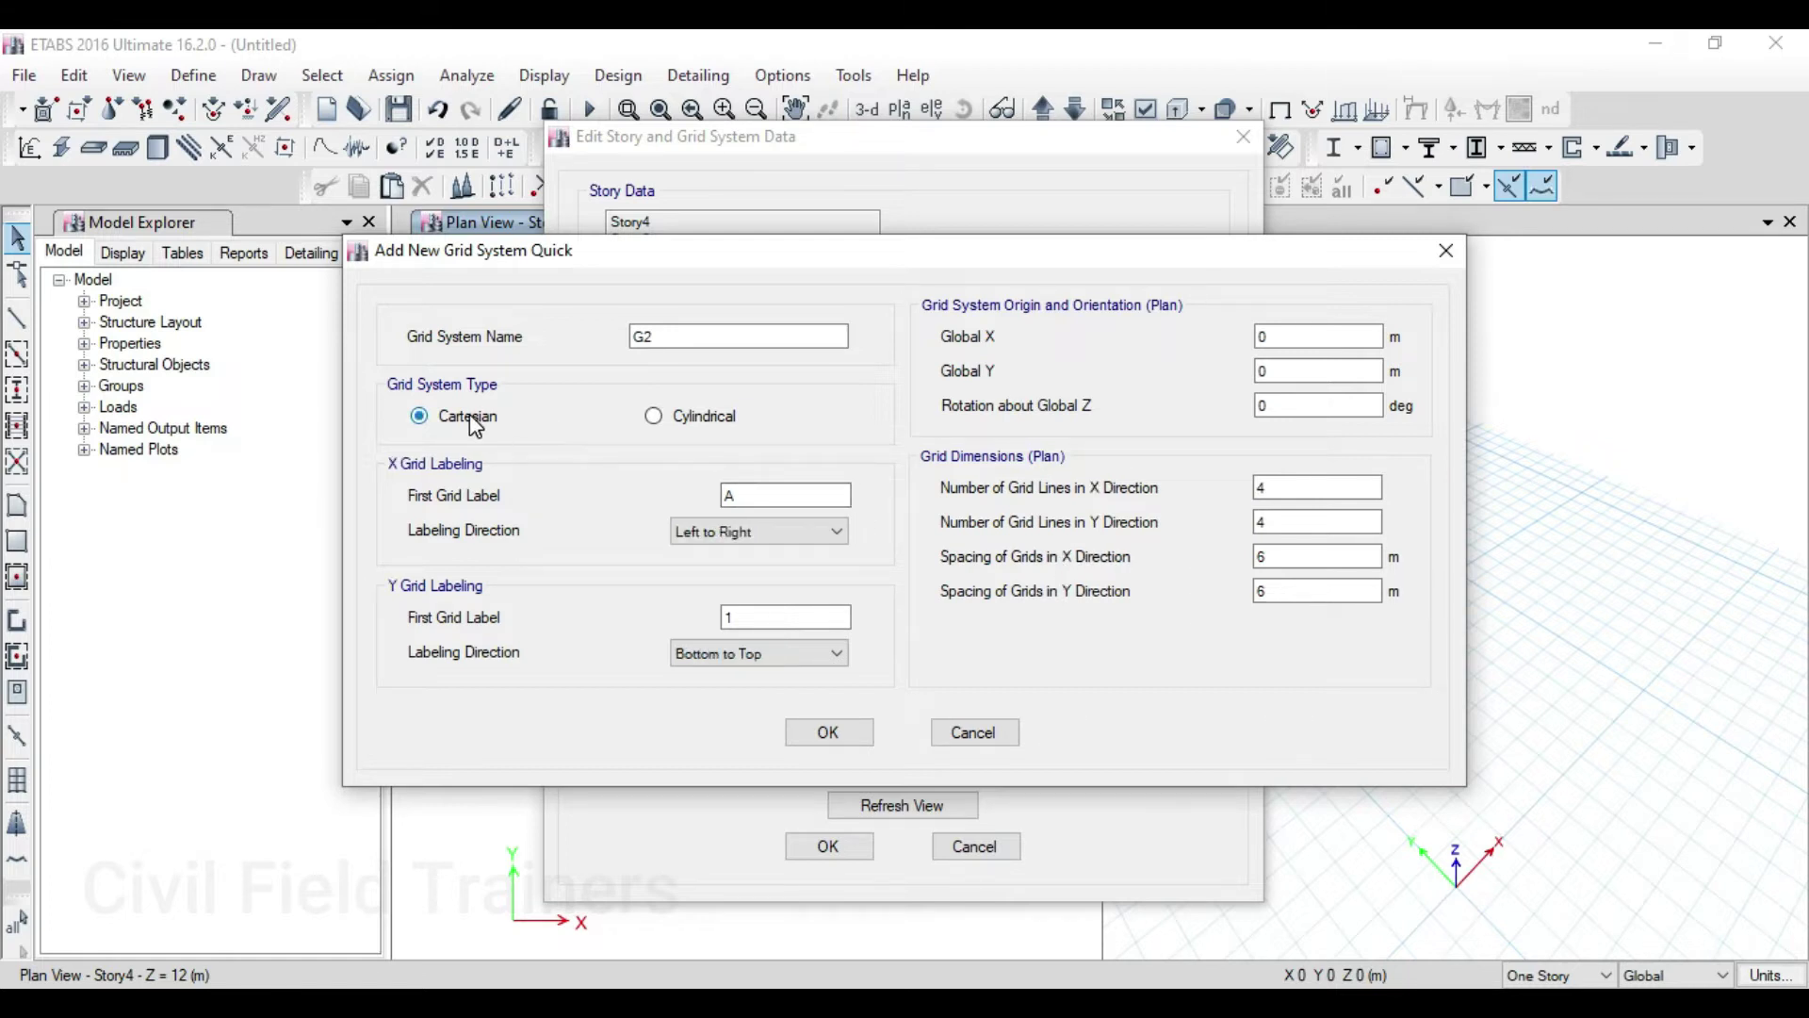
click(700, 426)
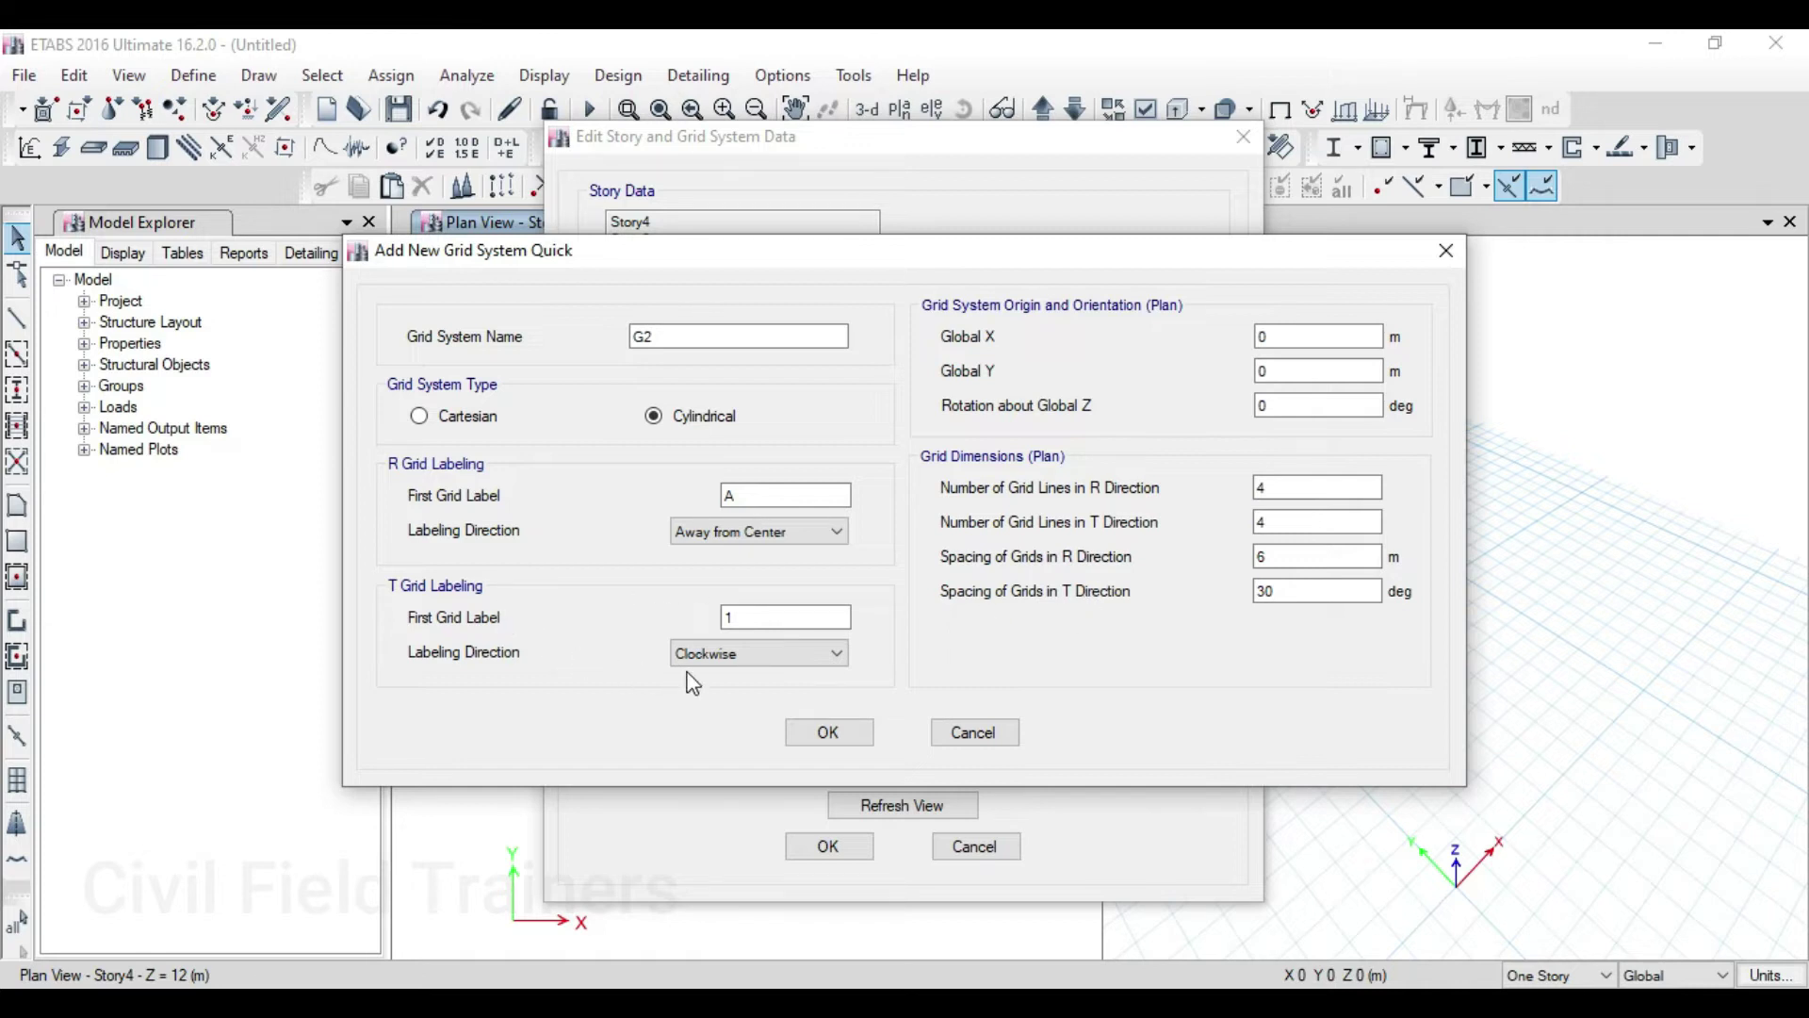
click(767, 657)
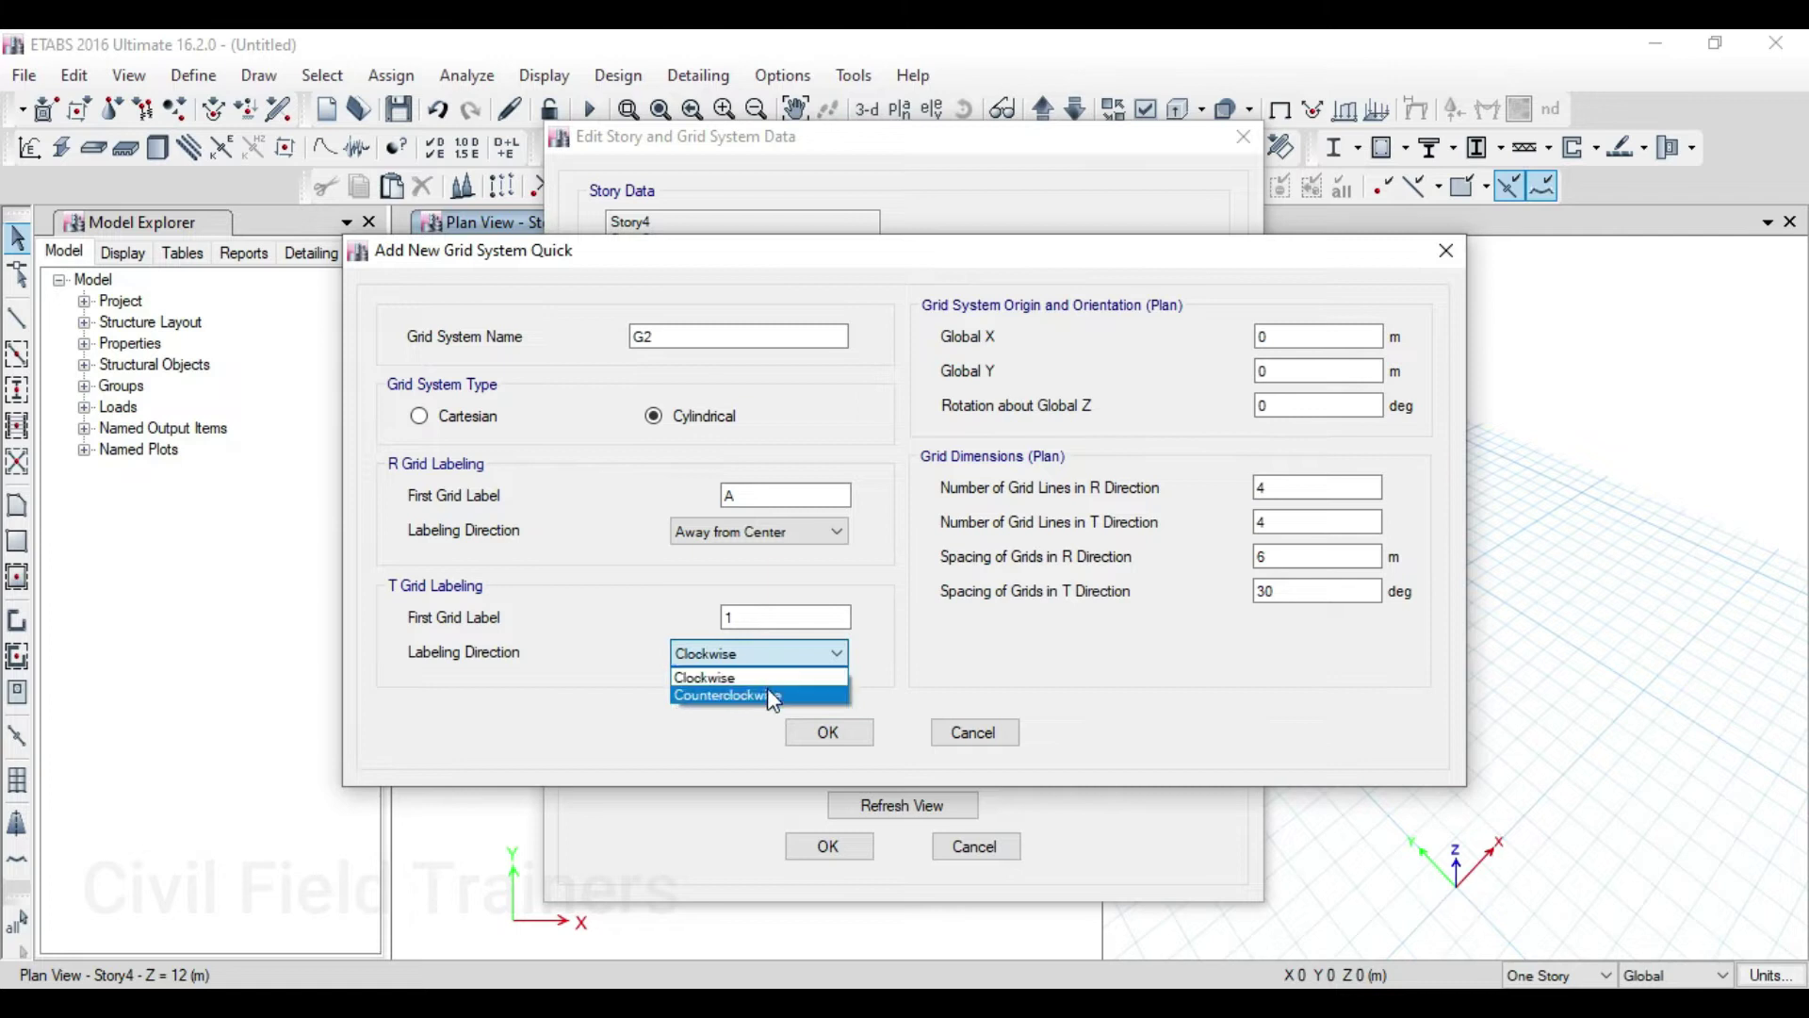
click(569, 622)
click(716, 533)
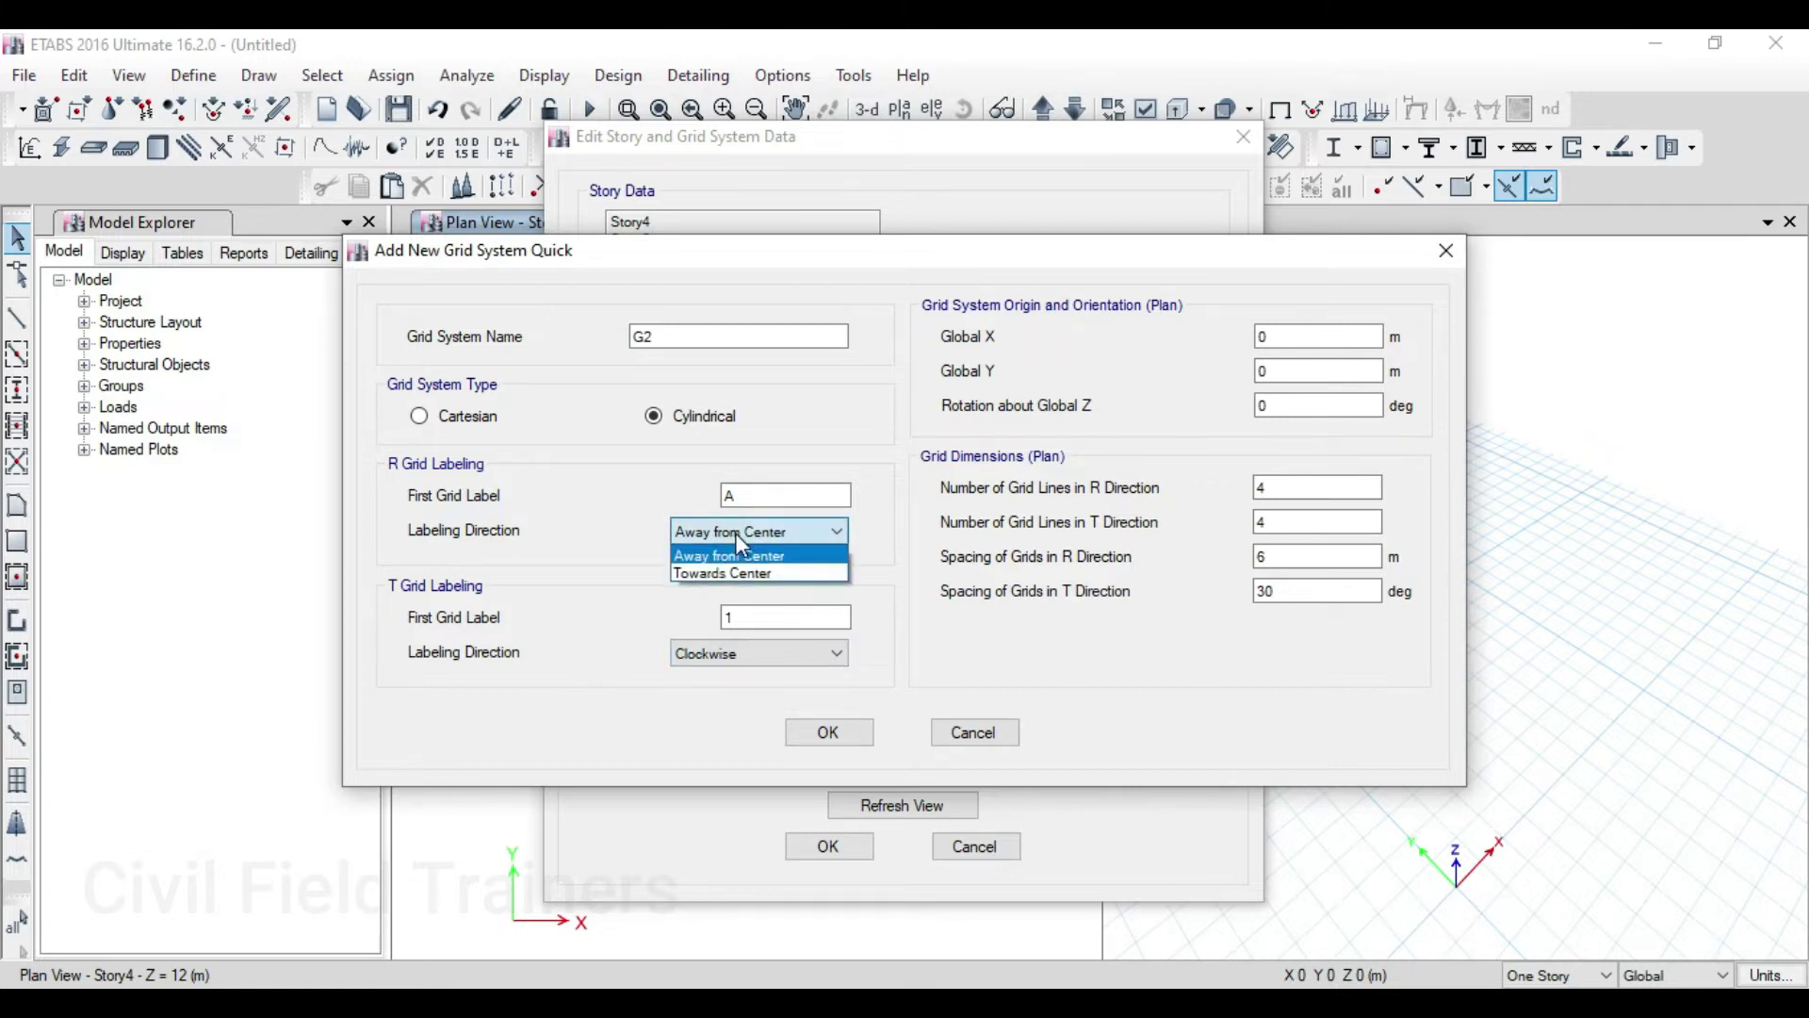
click(532, 548)
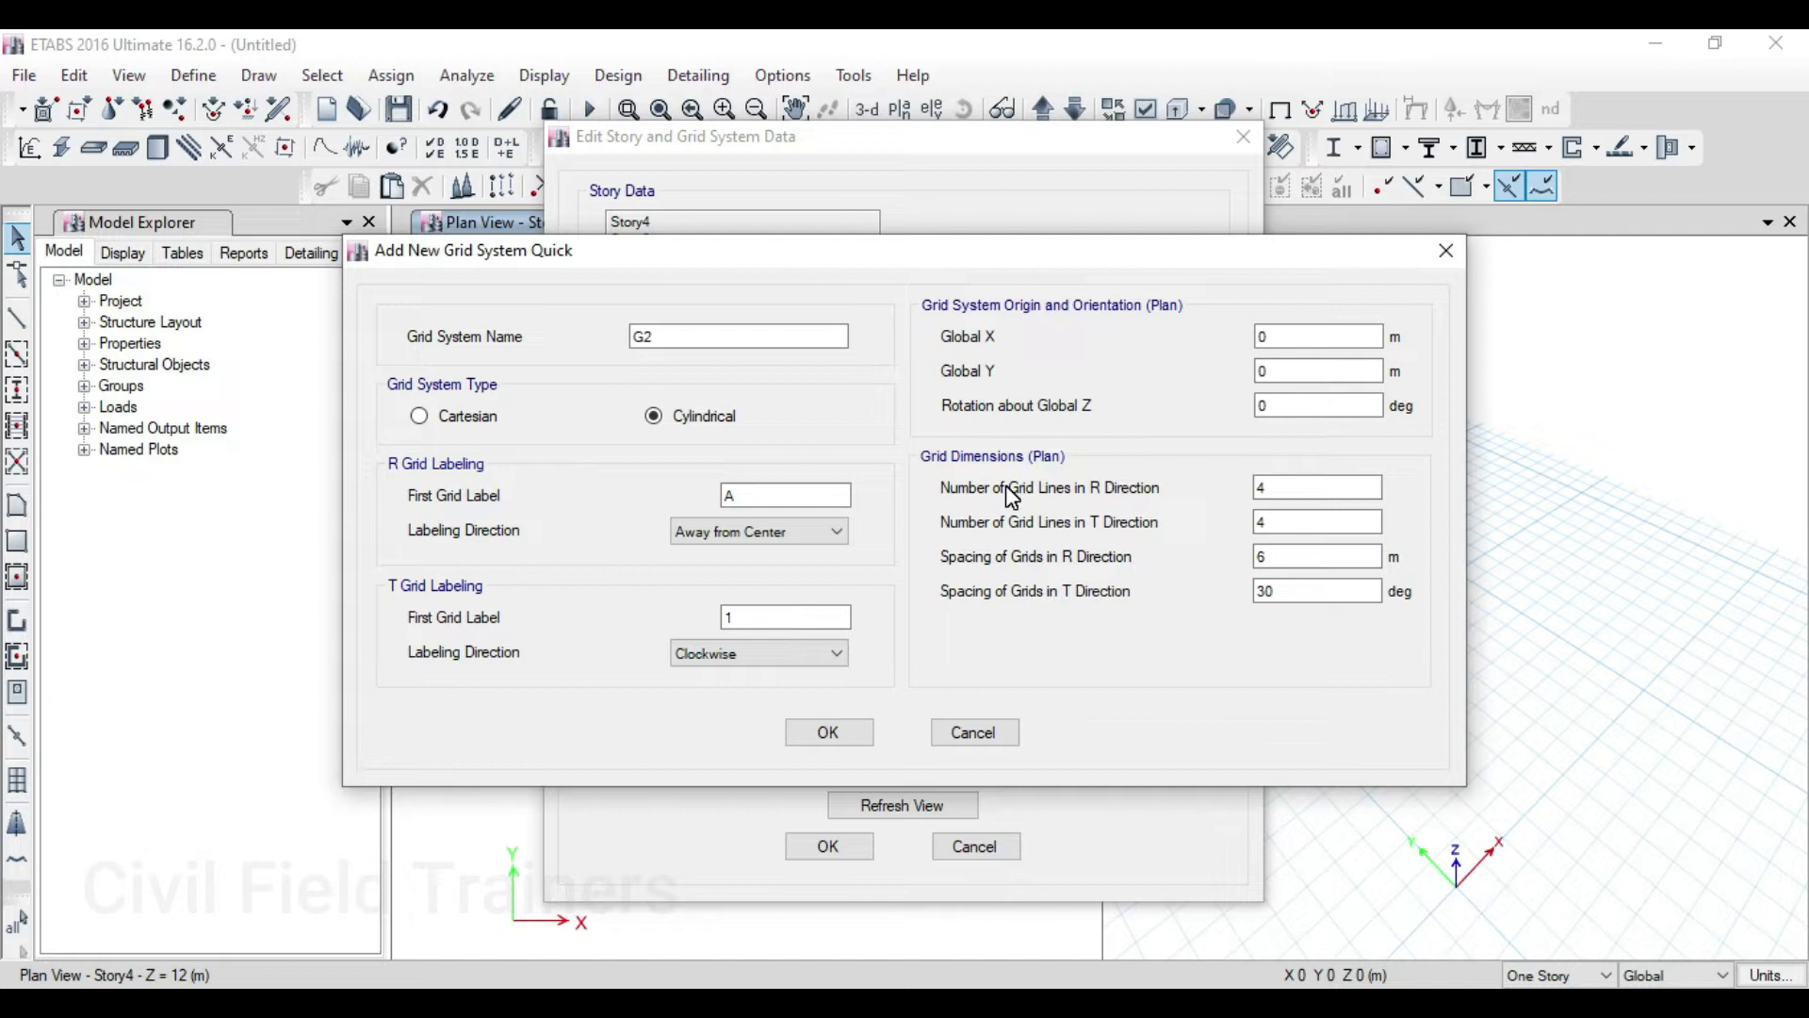
click(859, 733)
click(811, 850)
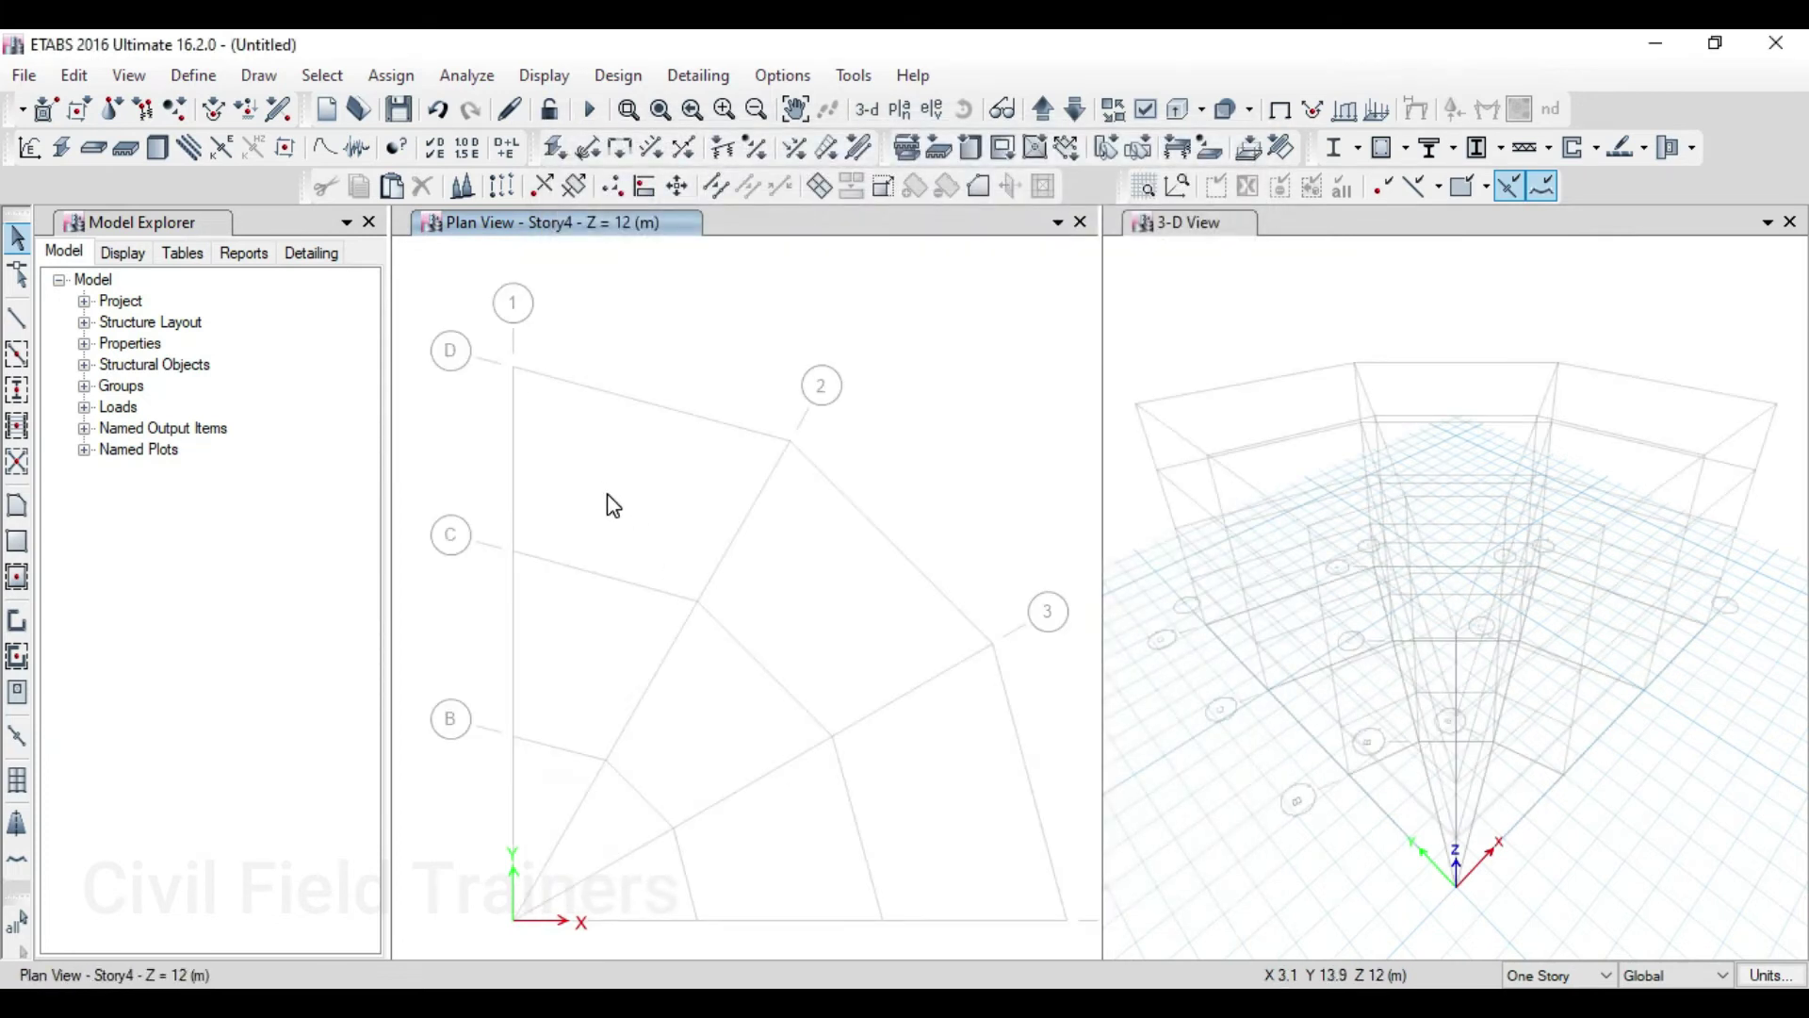
Delete grid system G1 from the story and grid system data
scroll(607, 500, down, 3)
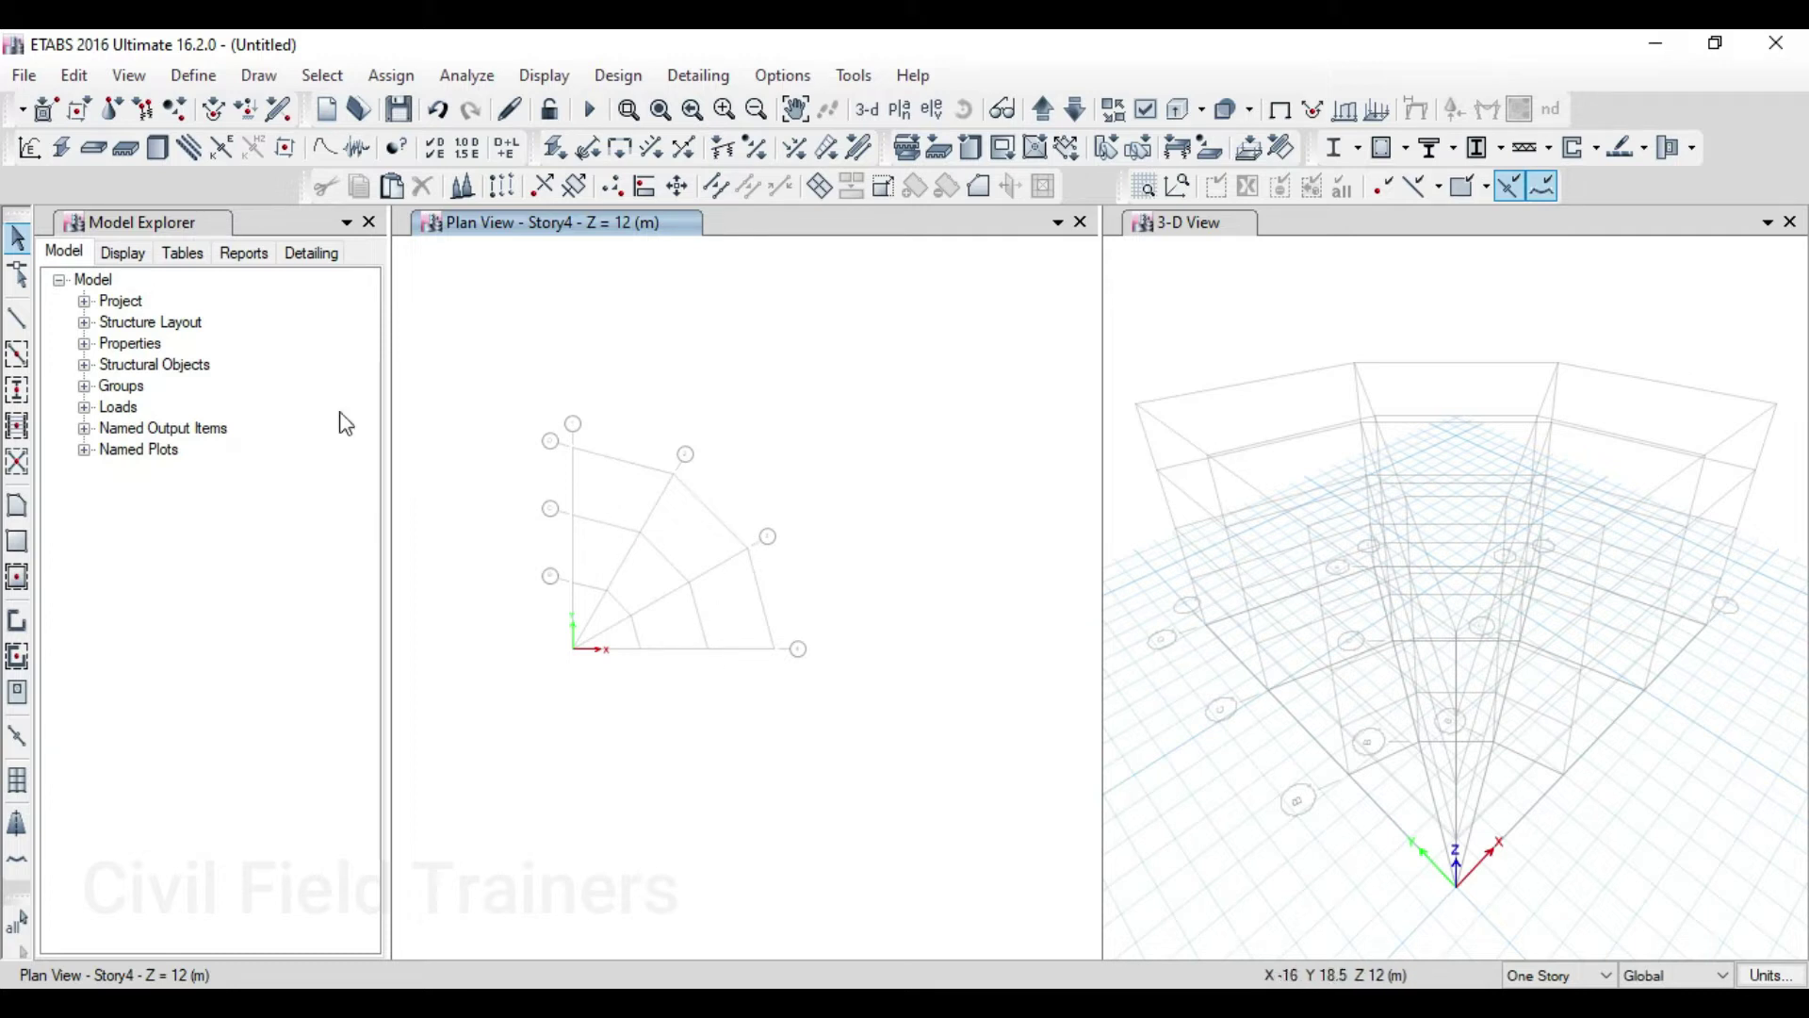
click(79, 75)
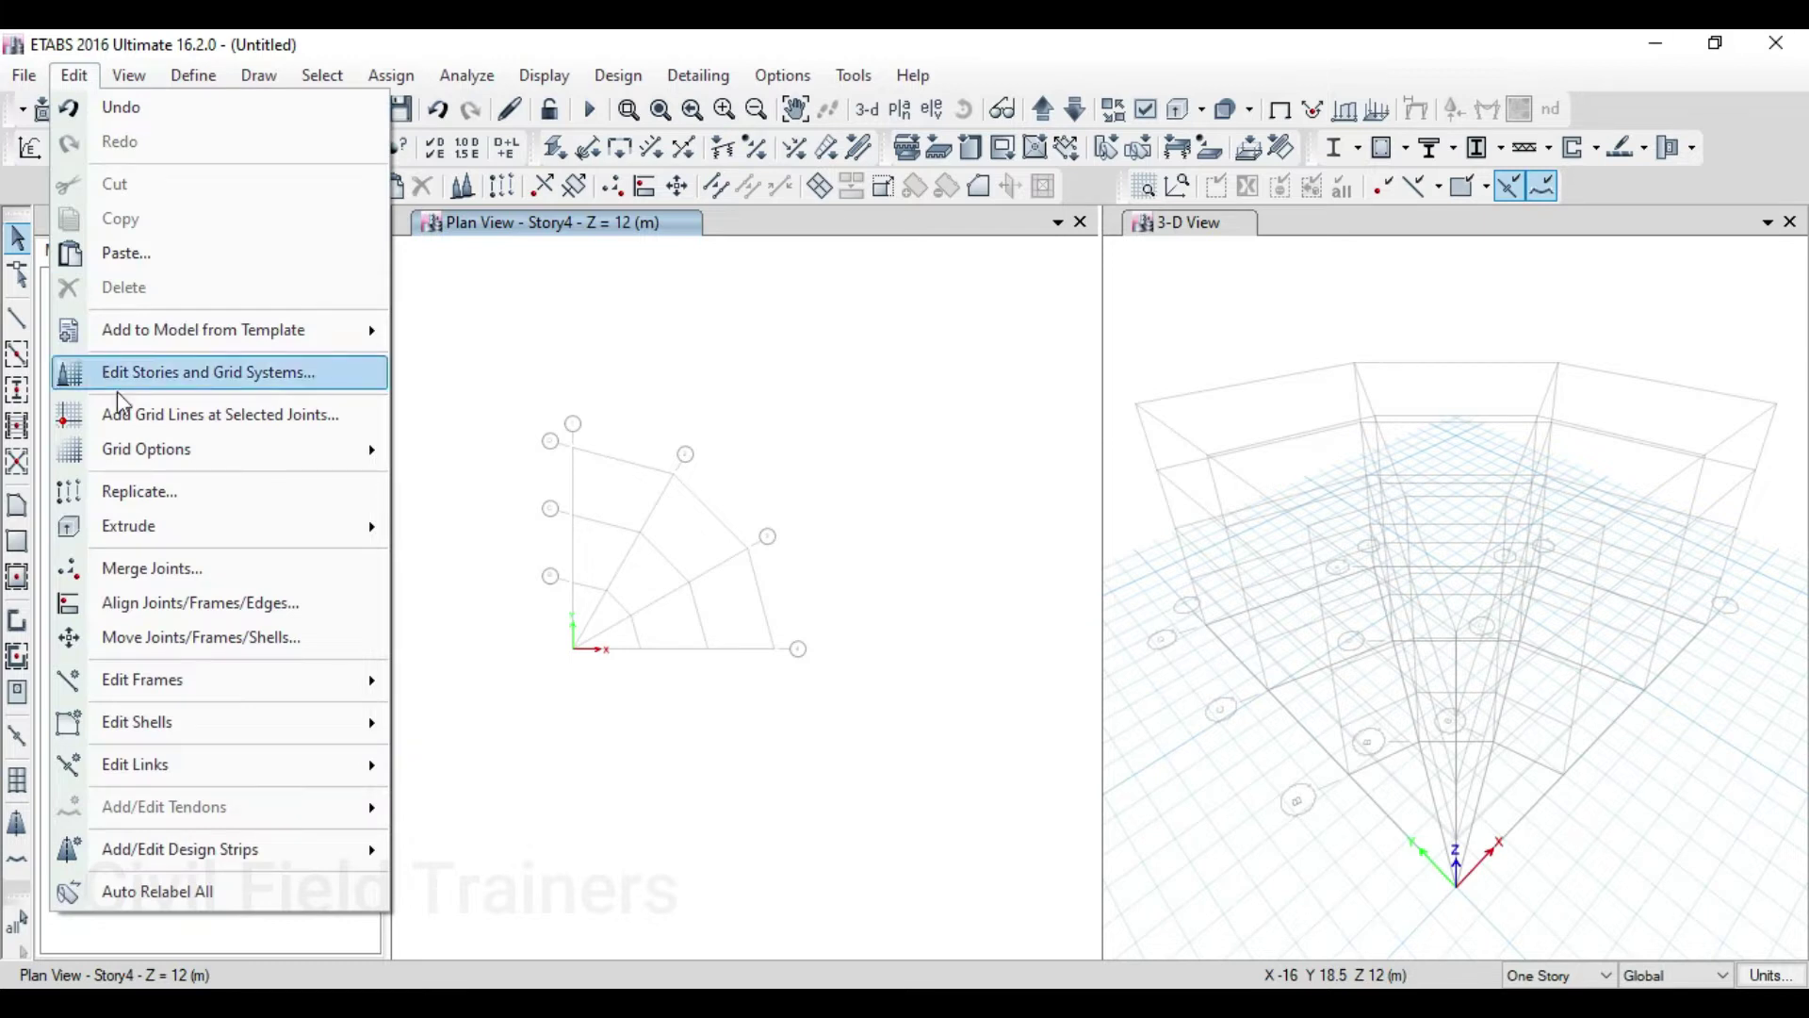
click(206, 372)
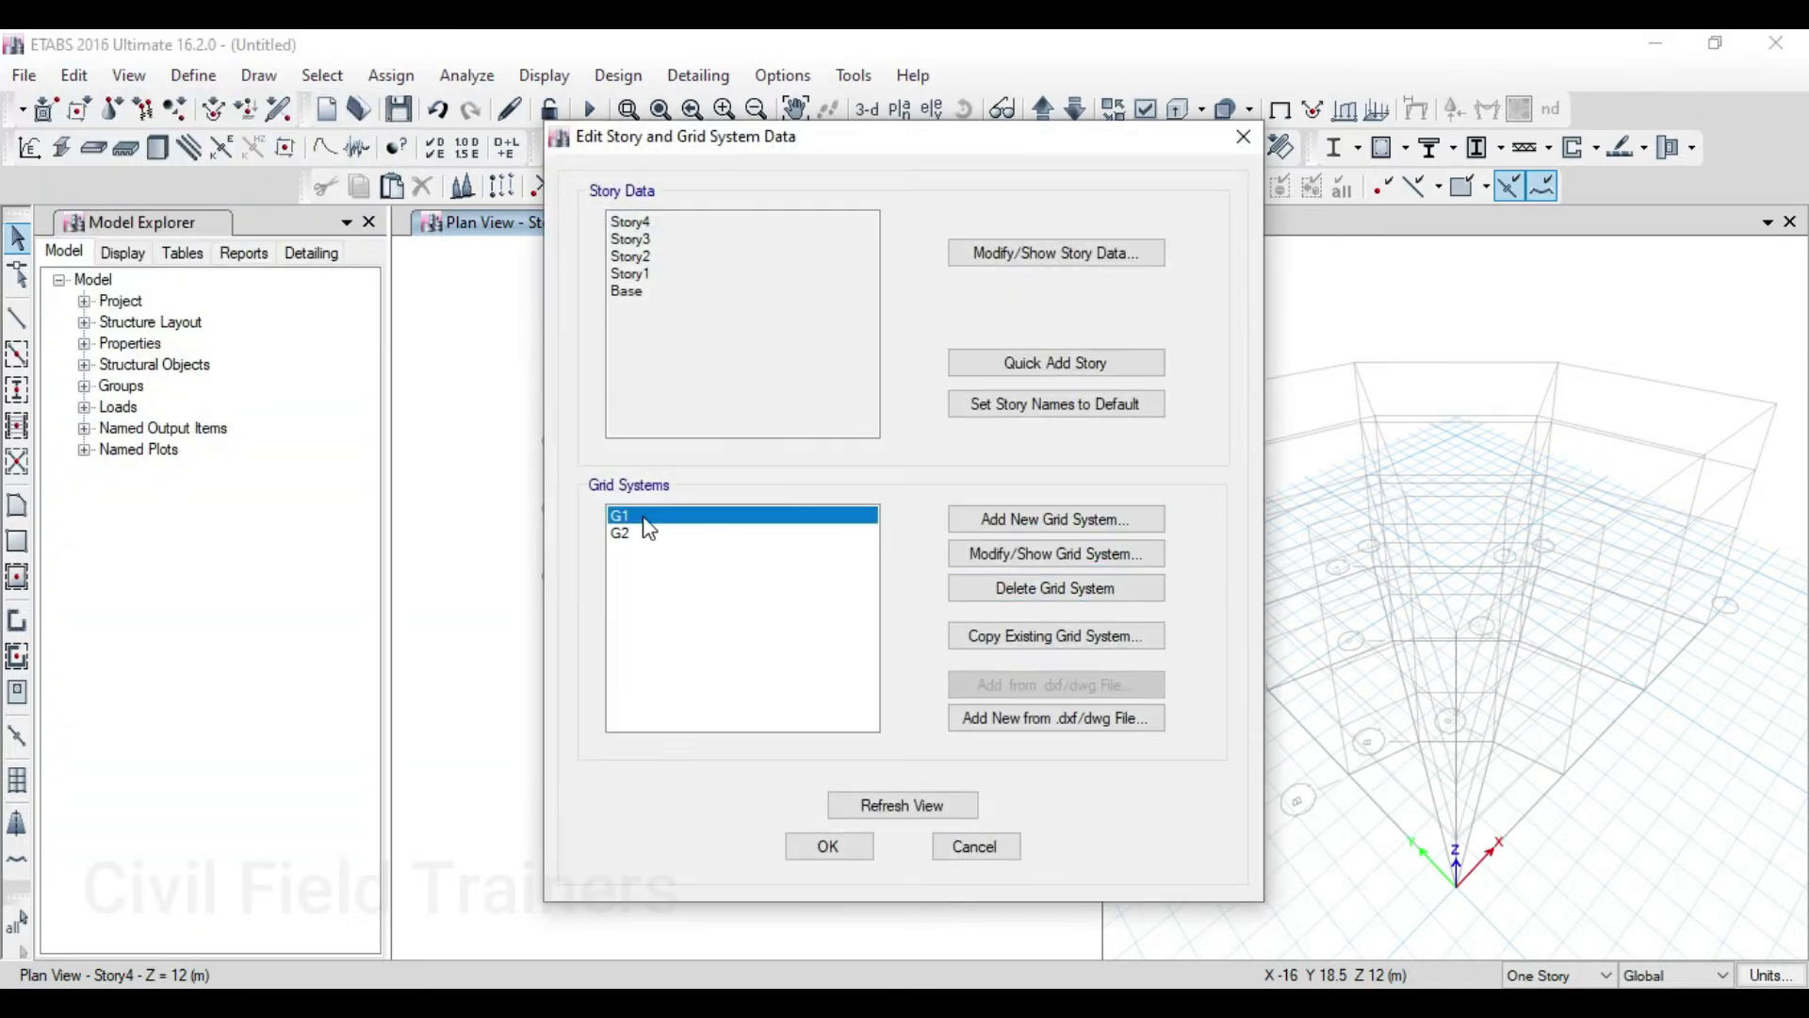
click(1028, 589)
click(918, 613)
Open grid system G2 for modification and display its cylindrical grid data as spacing
click(706, 515)
click(1017, 554)
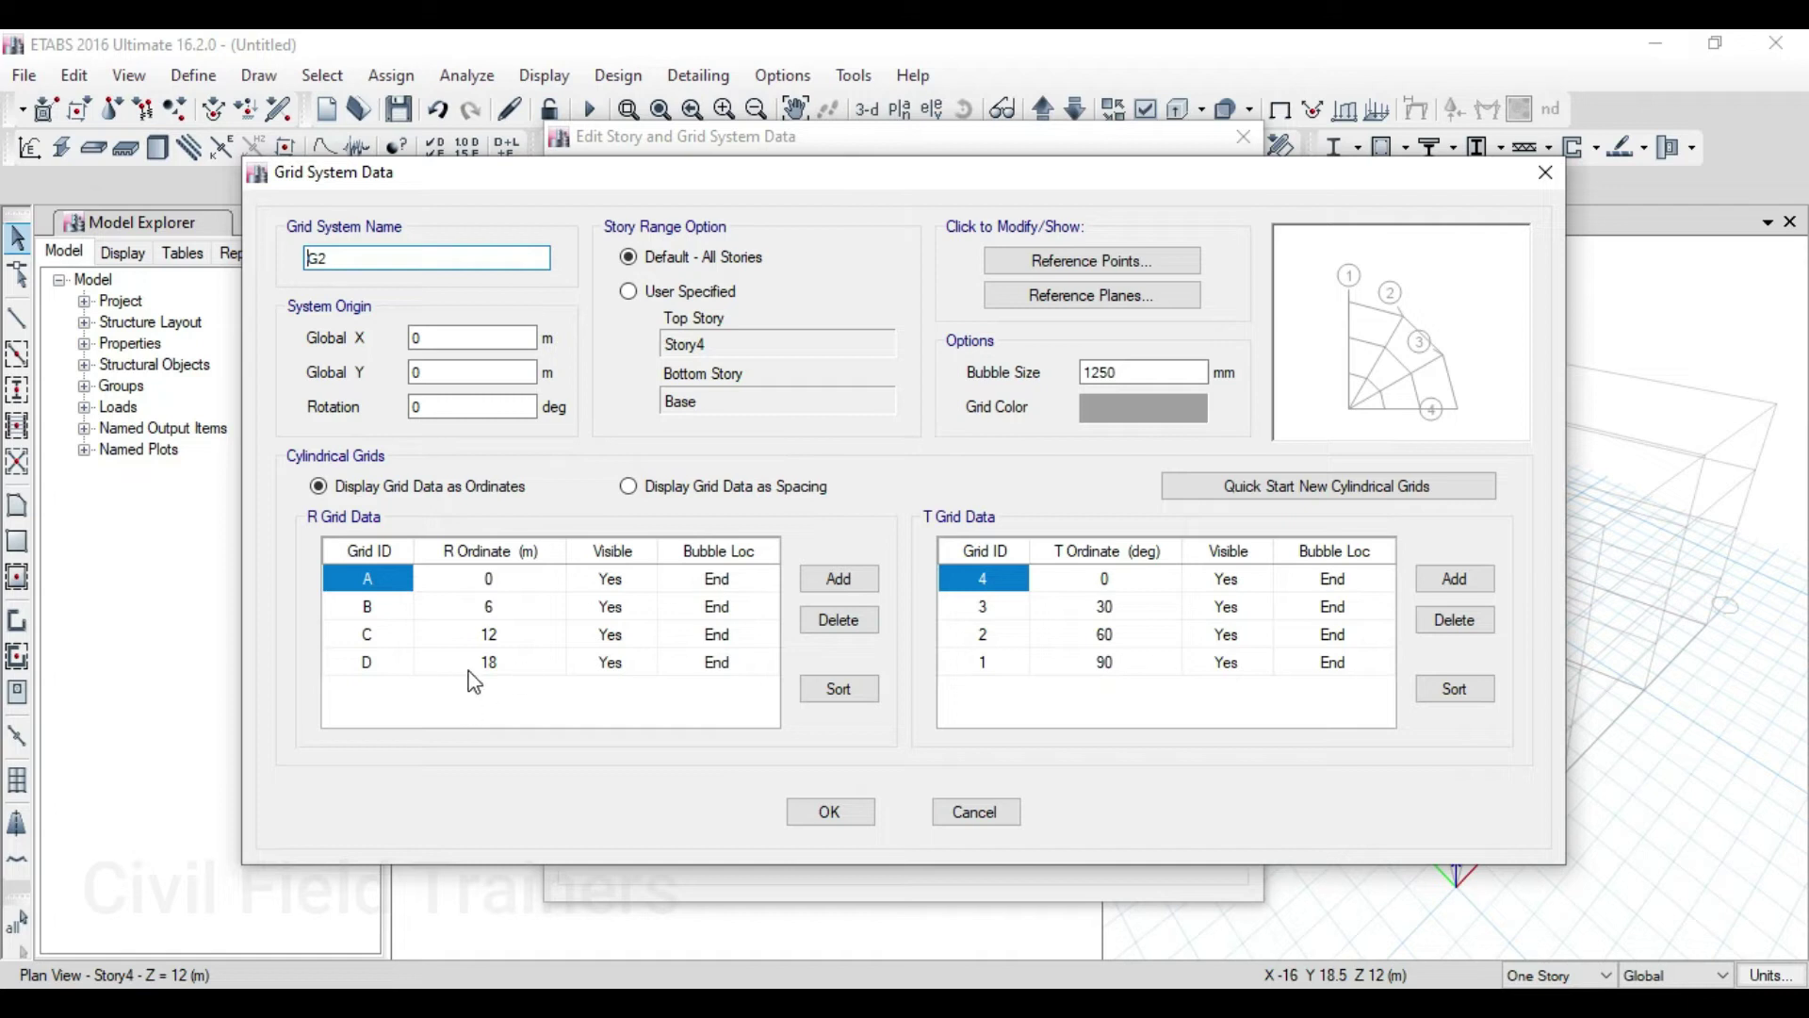
click(694, 494)
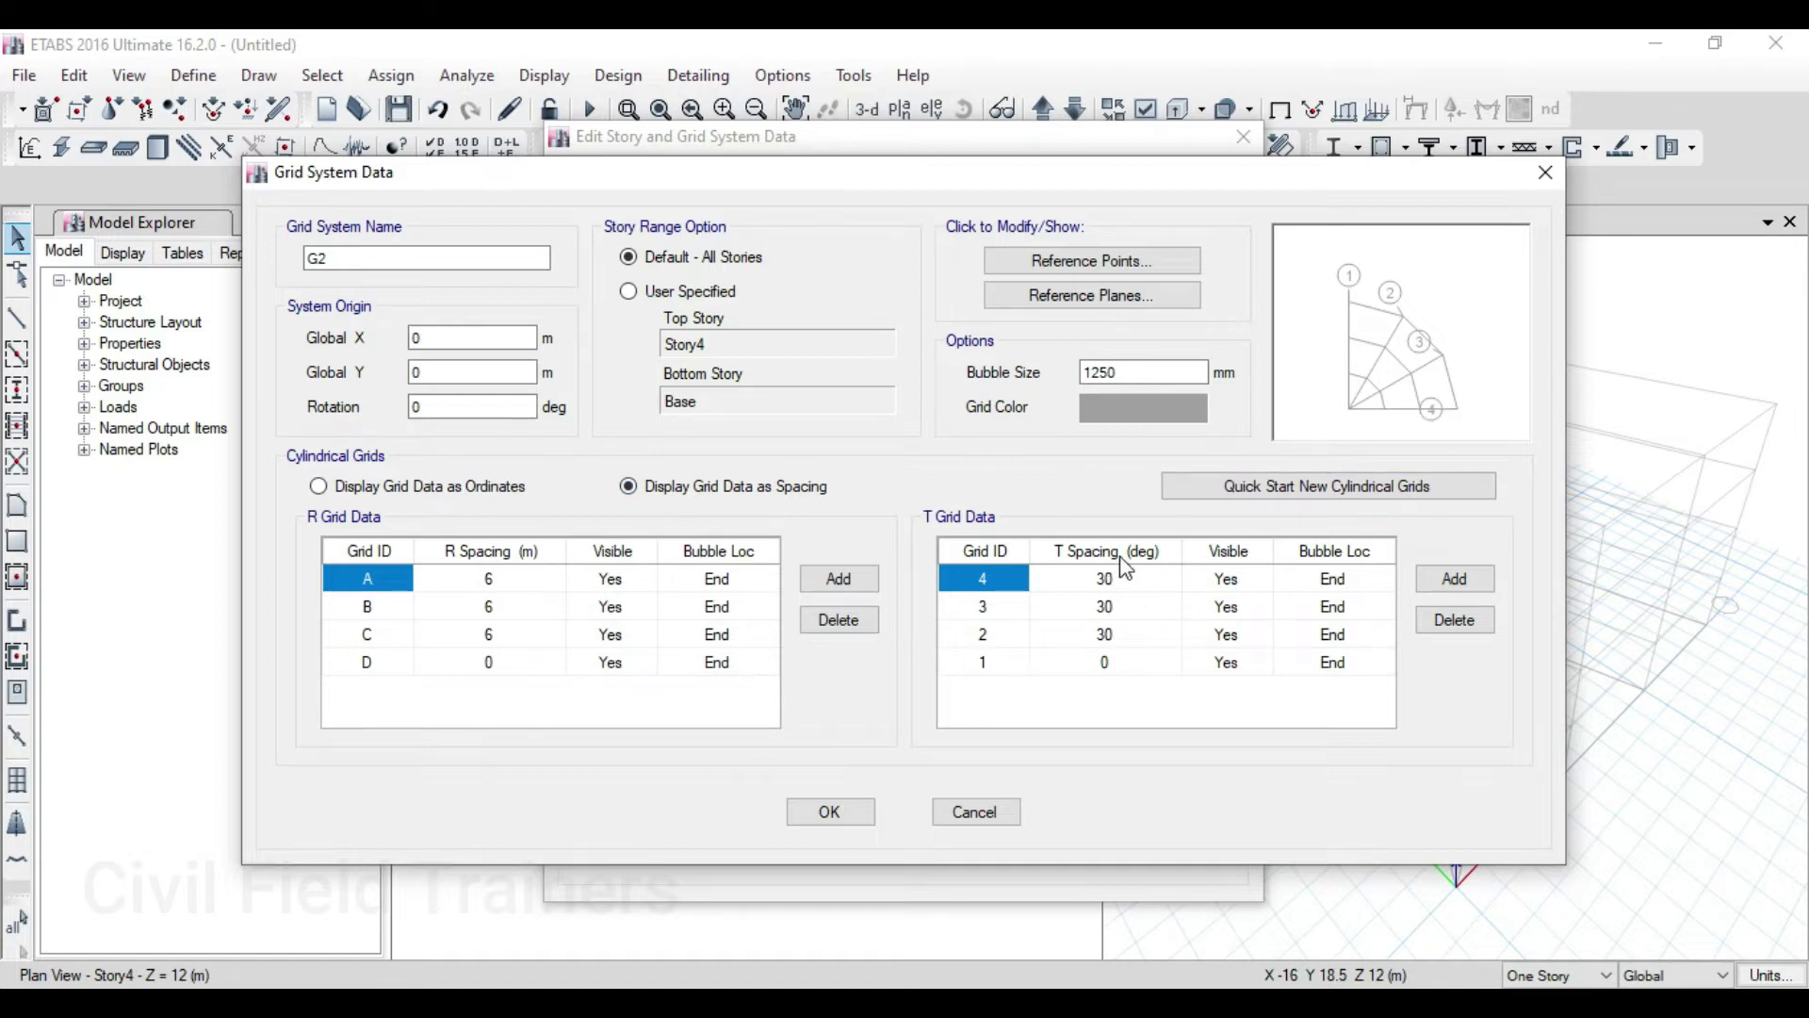
click(460, 490)
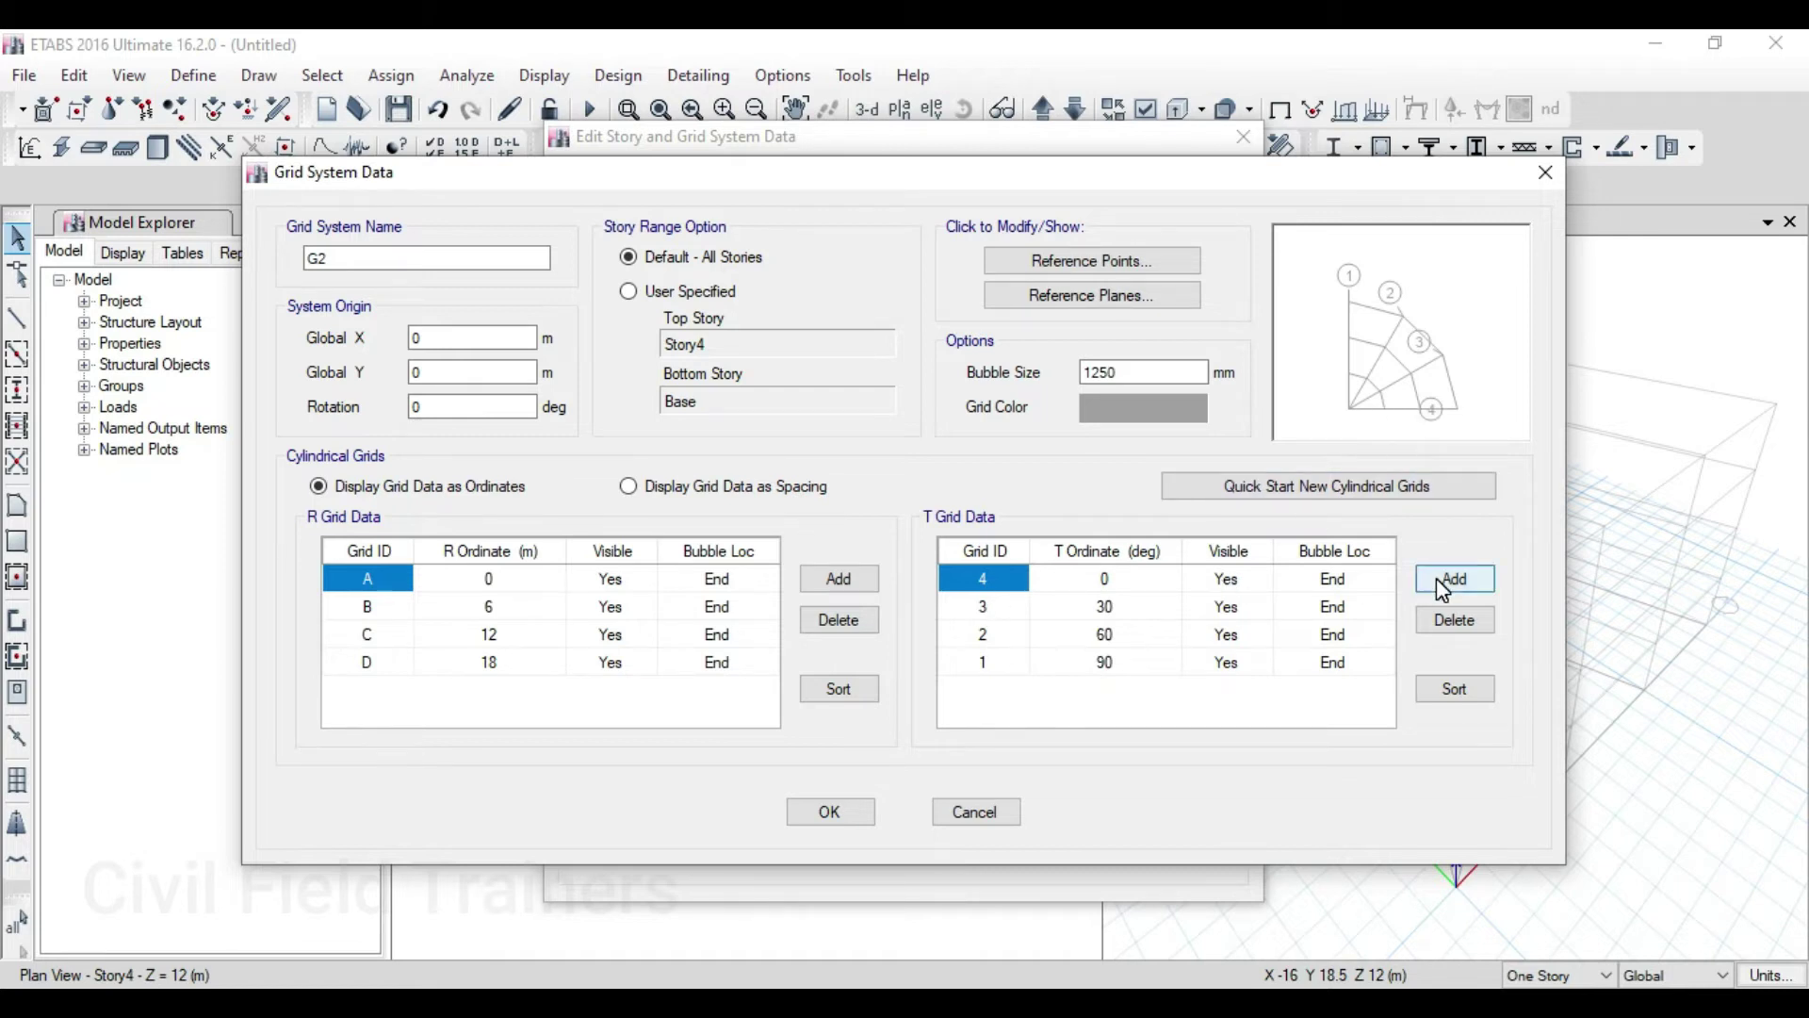
click(714, 501)
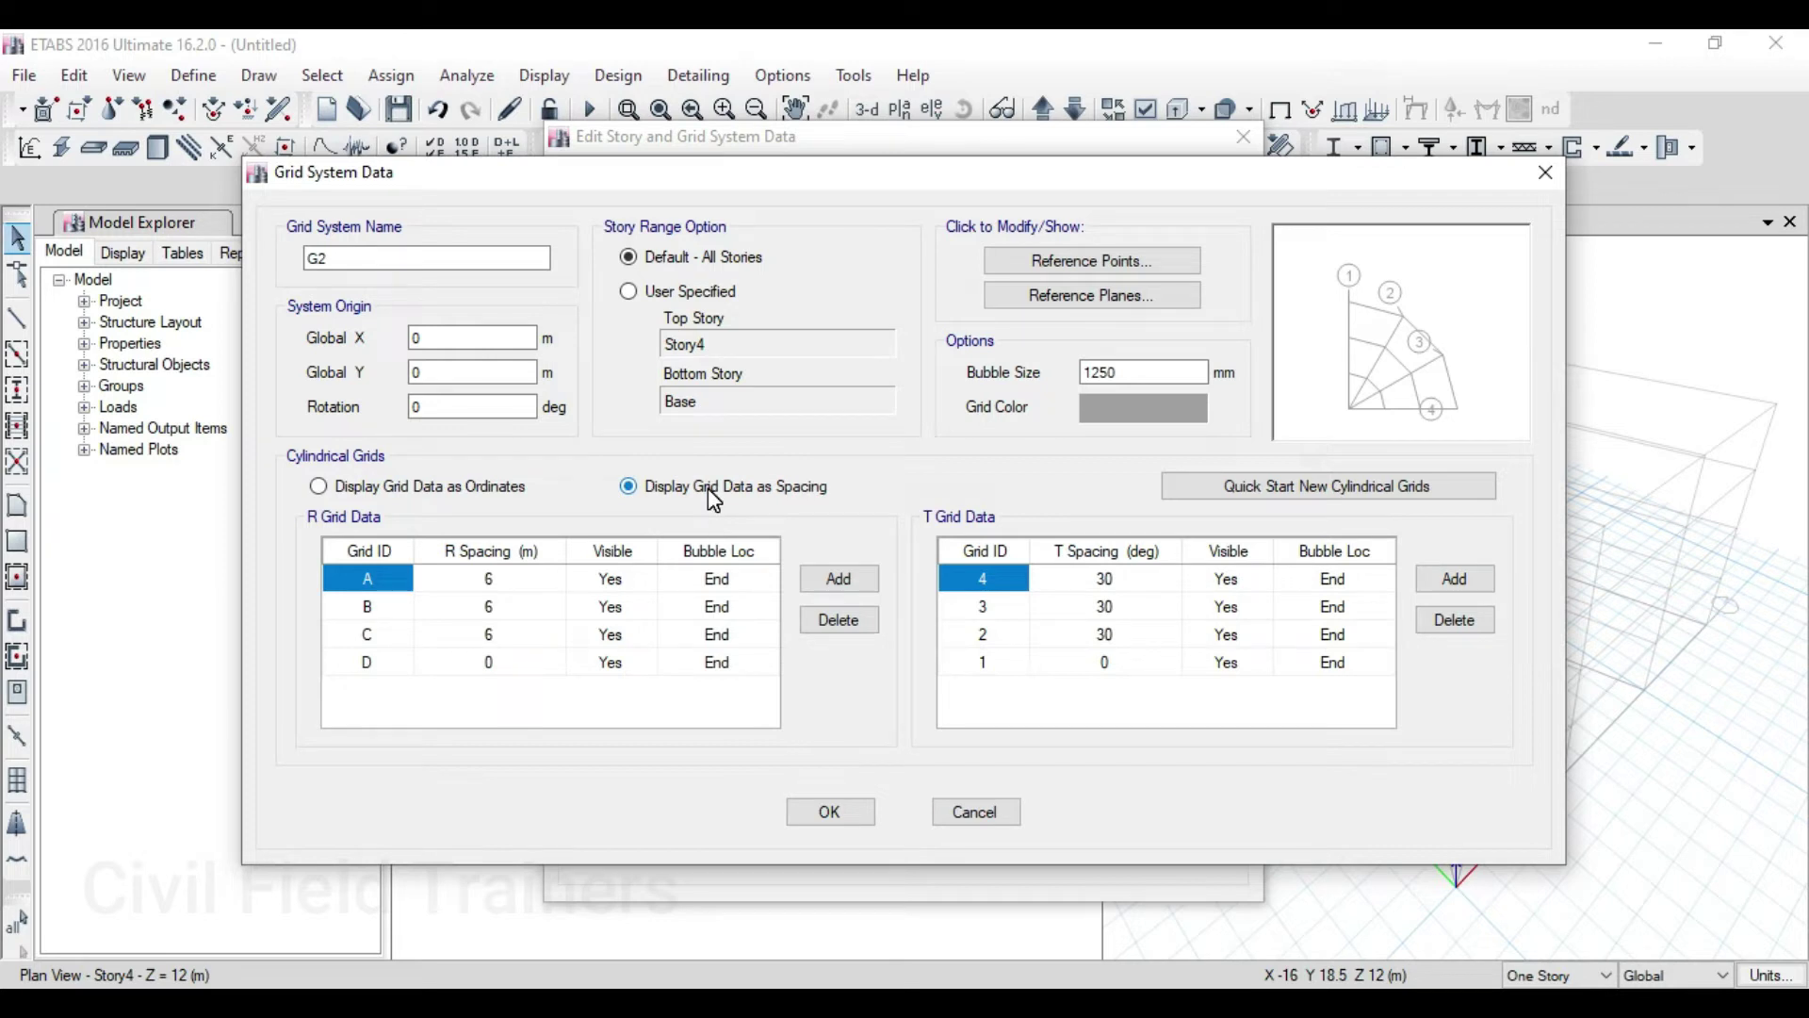
Set the T spacing of grid lines 2, 3 and 4 to 40 degrees
click(1107, 636)
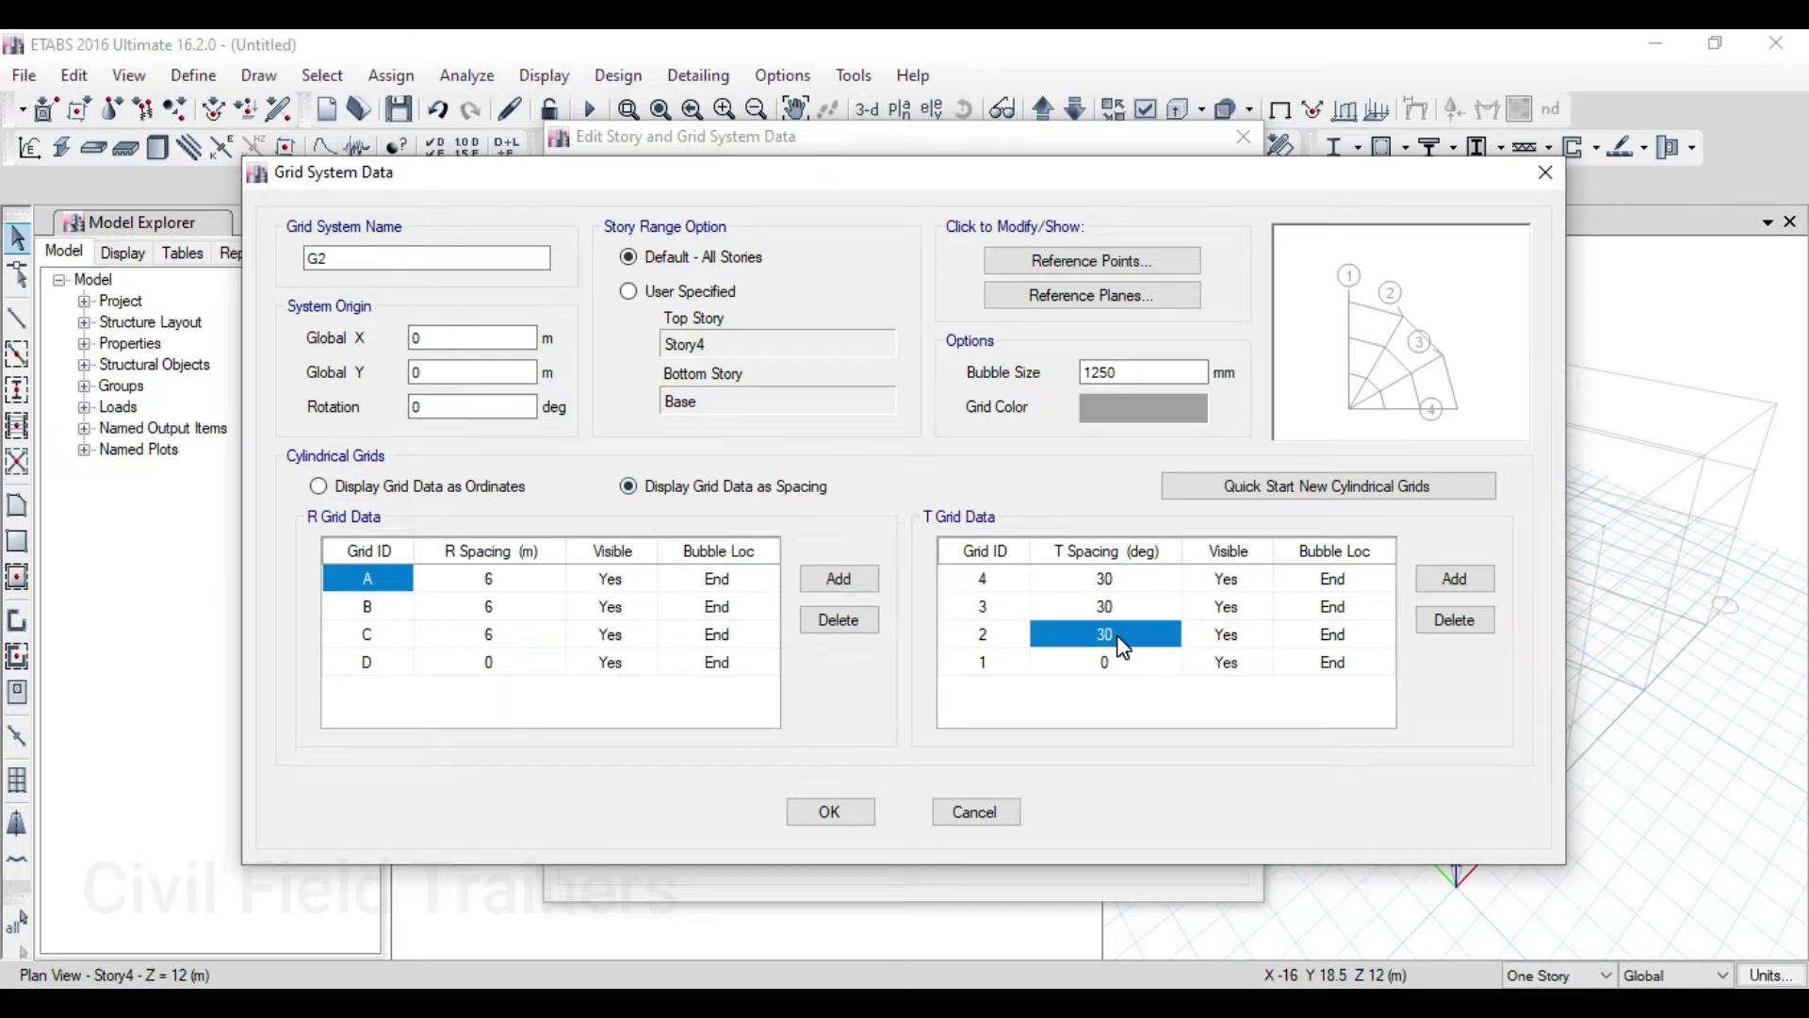
click(1107, 634)
drag(1109, 634, 1060, 633)
text(4)
click(1103, 606)
click(1101, 606)
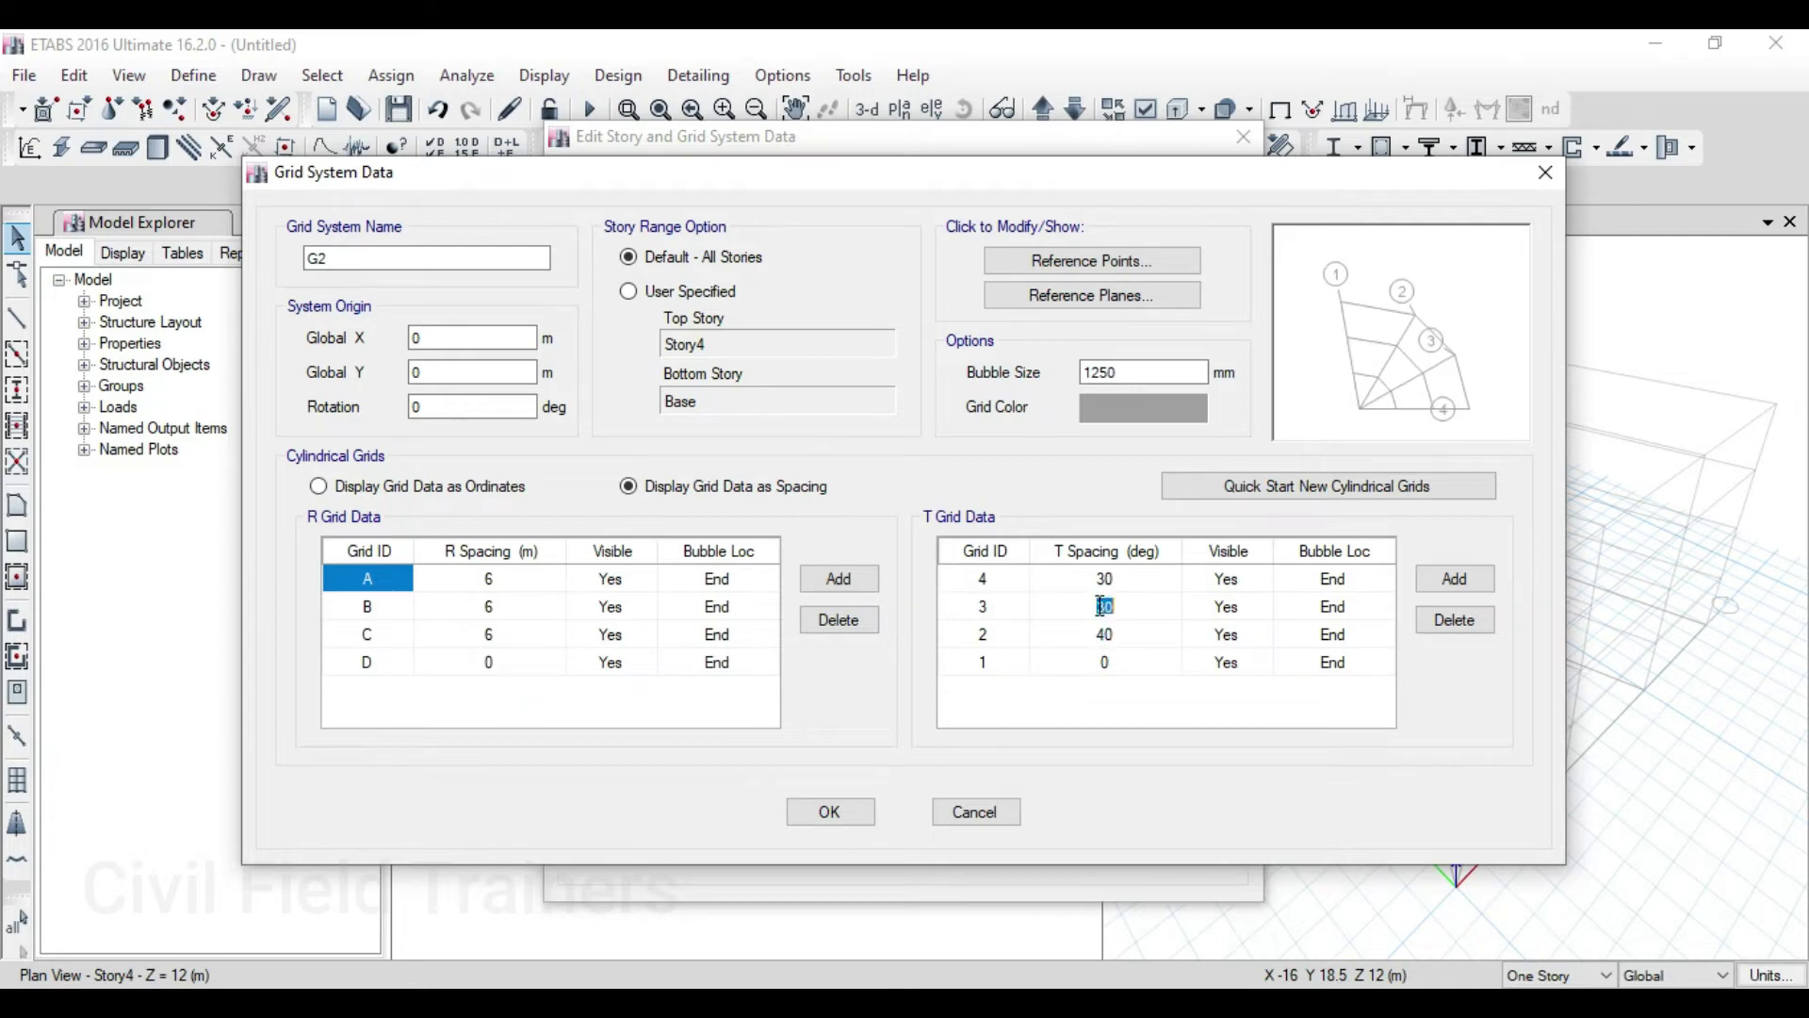
mouse_move(1108, 606)
mouse_down()
mouse_move(1074, 605)
mouse_move(1105, 604)
mouse_up()
text(4)
click(1102, 579)
click(1102, 580)
text(40)
click(1133, 611)
click(1135, 646)
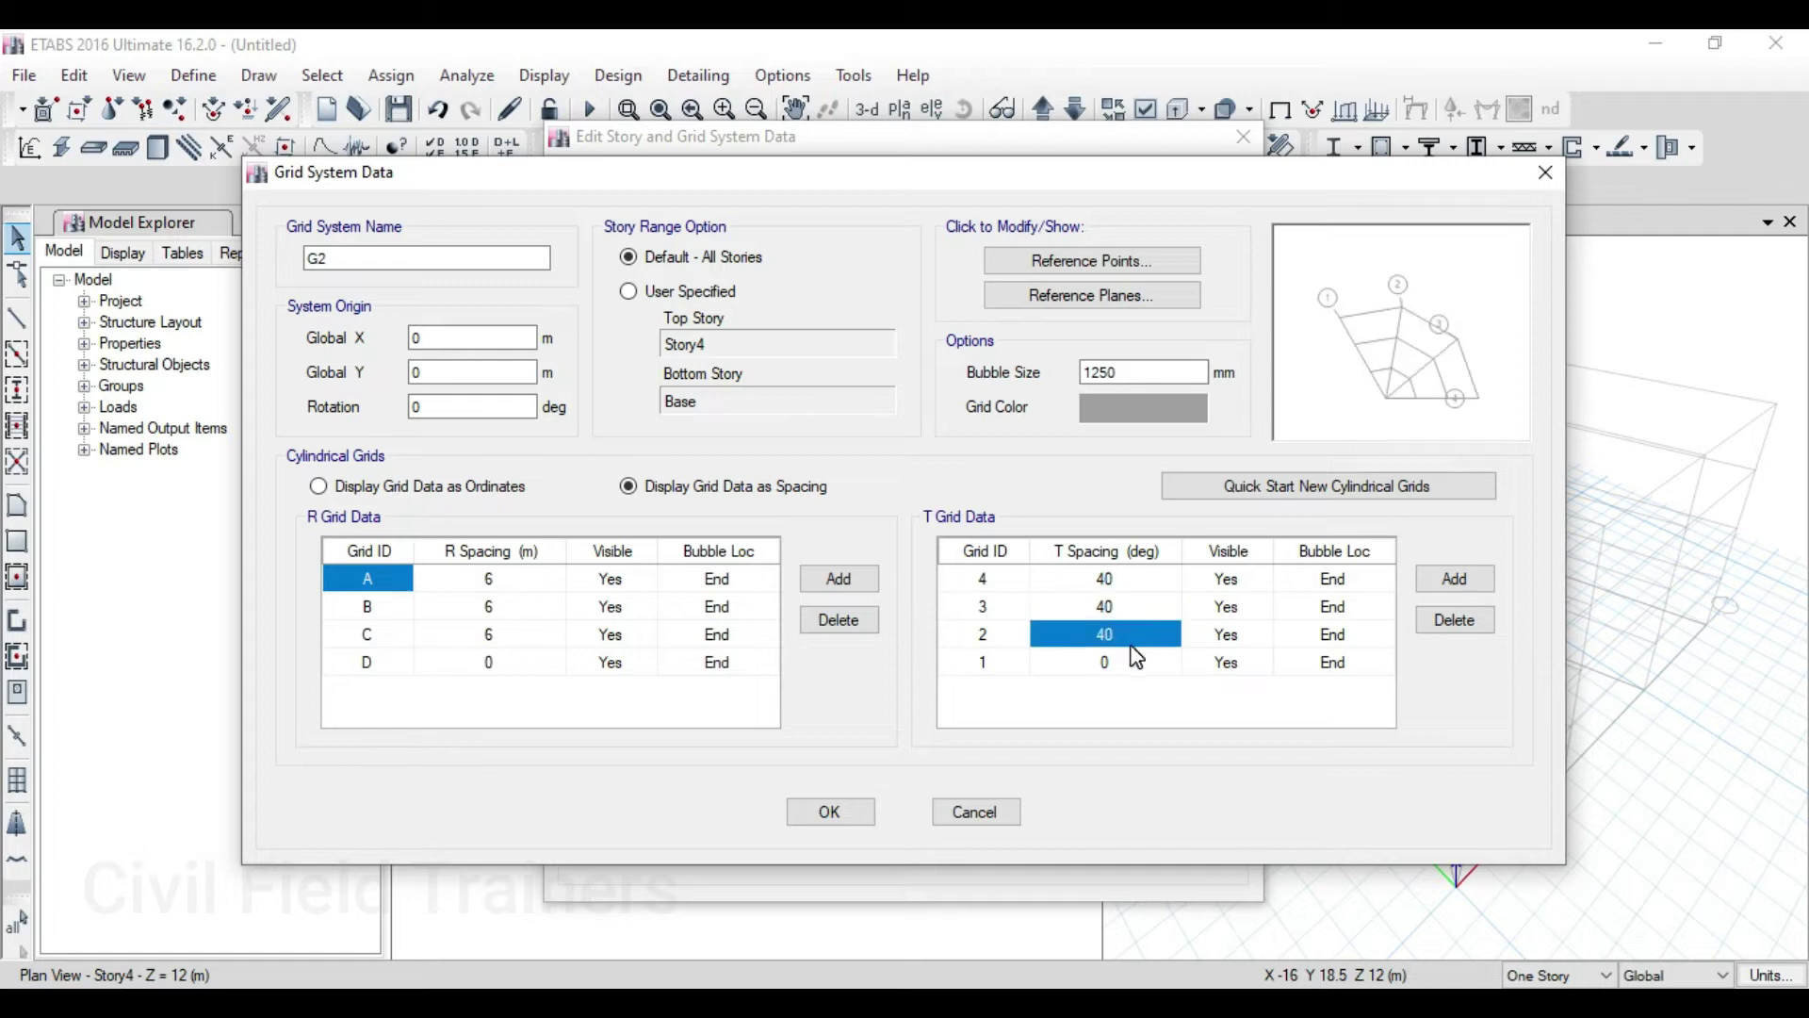
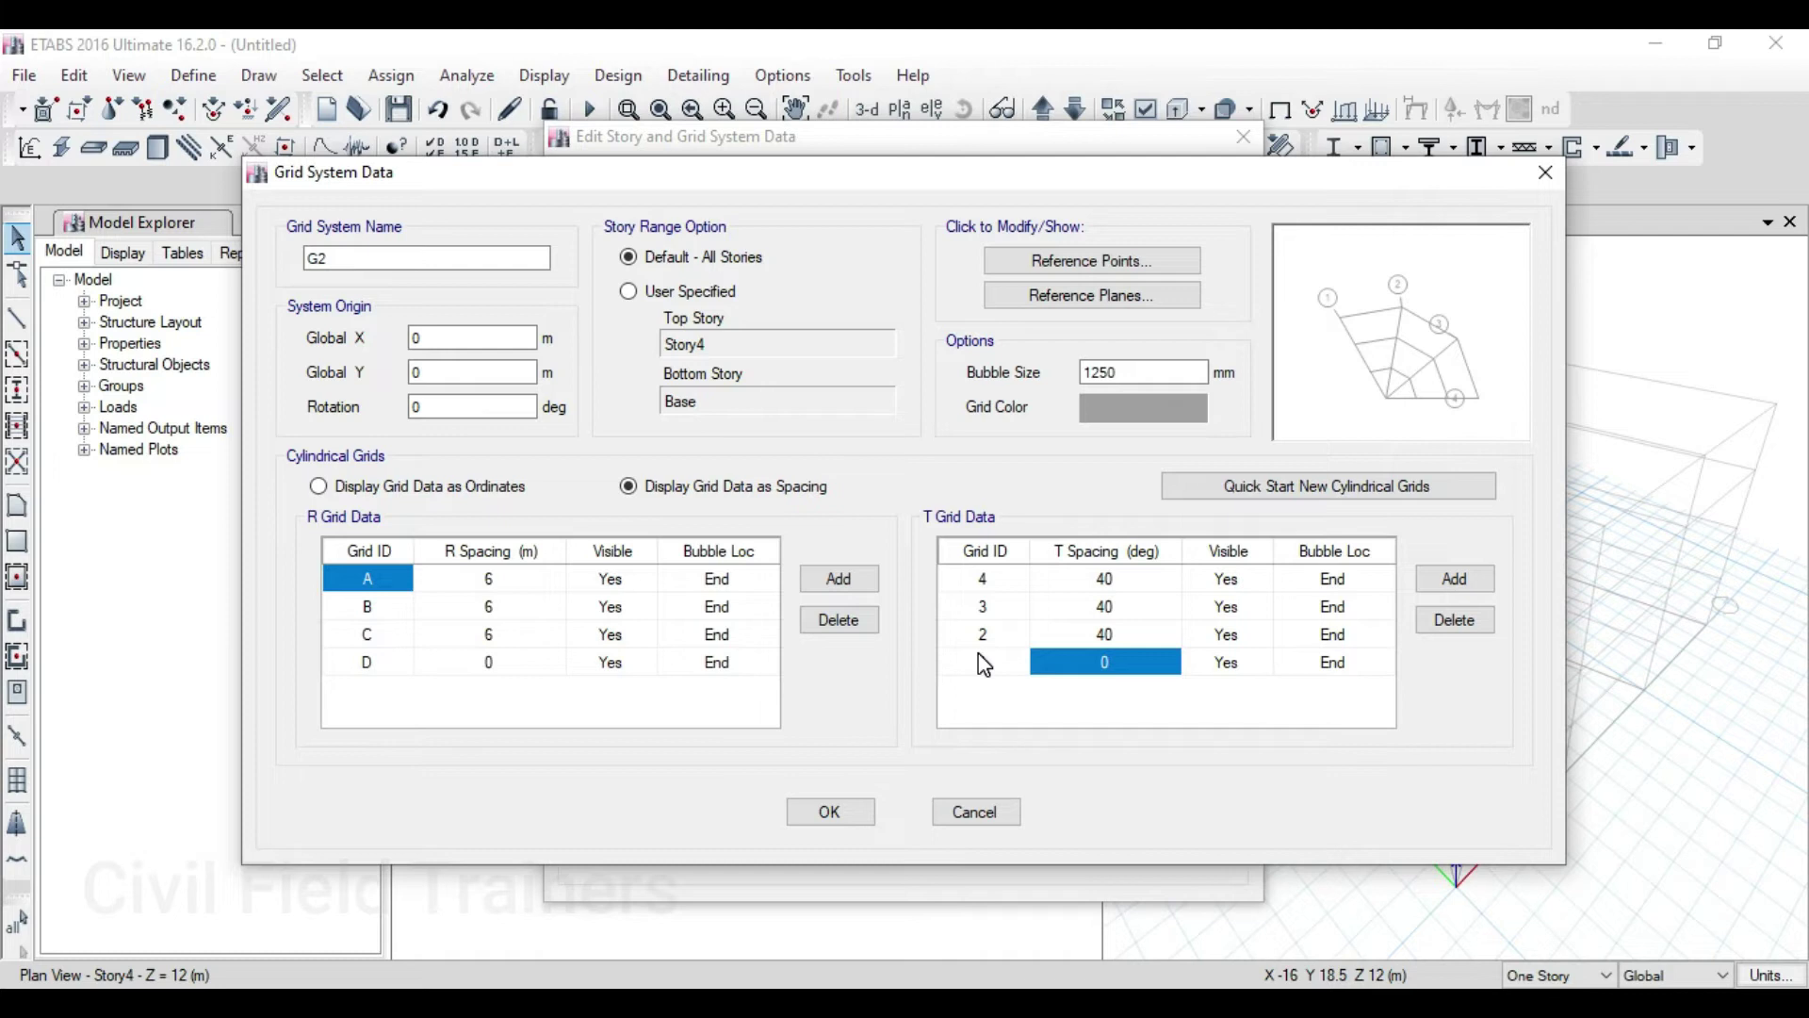
Add three more grid lines to the T grid data of grid system G2
click(1451, 582)
click(1450, 582)
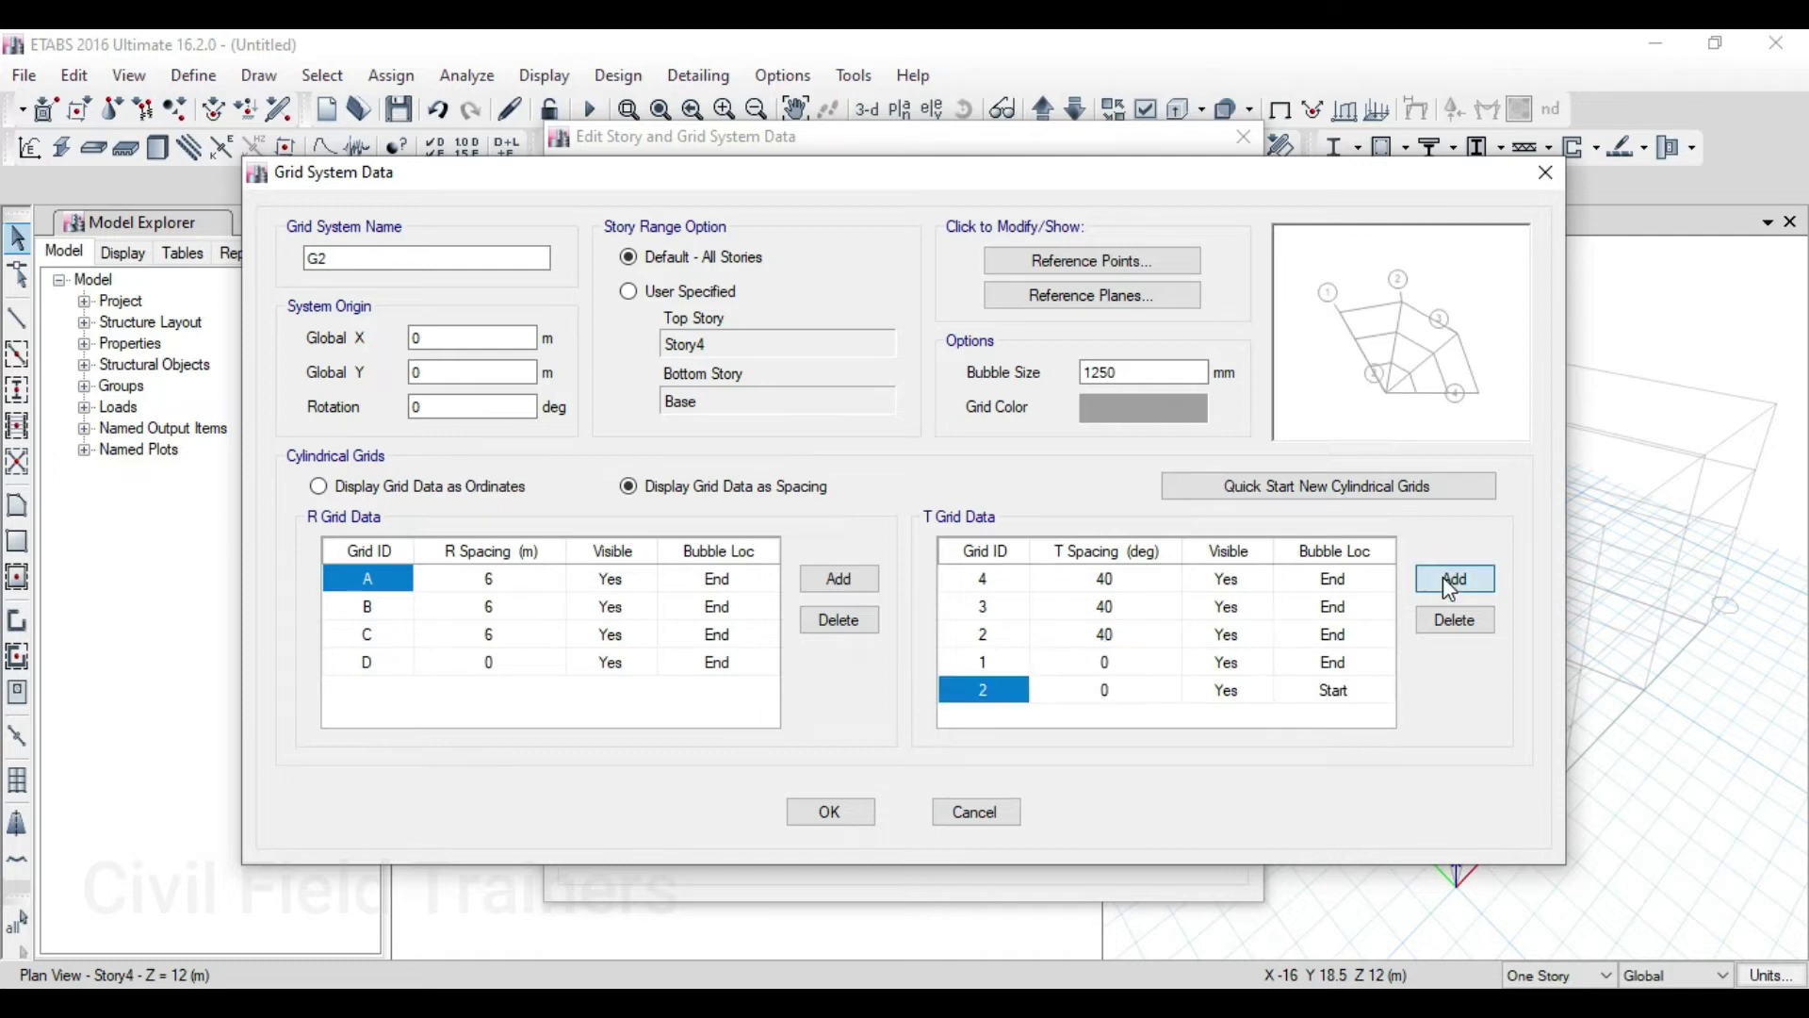
click(1450, 583)
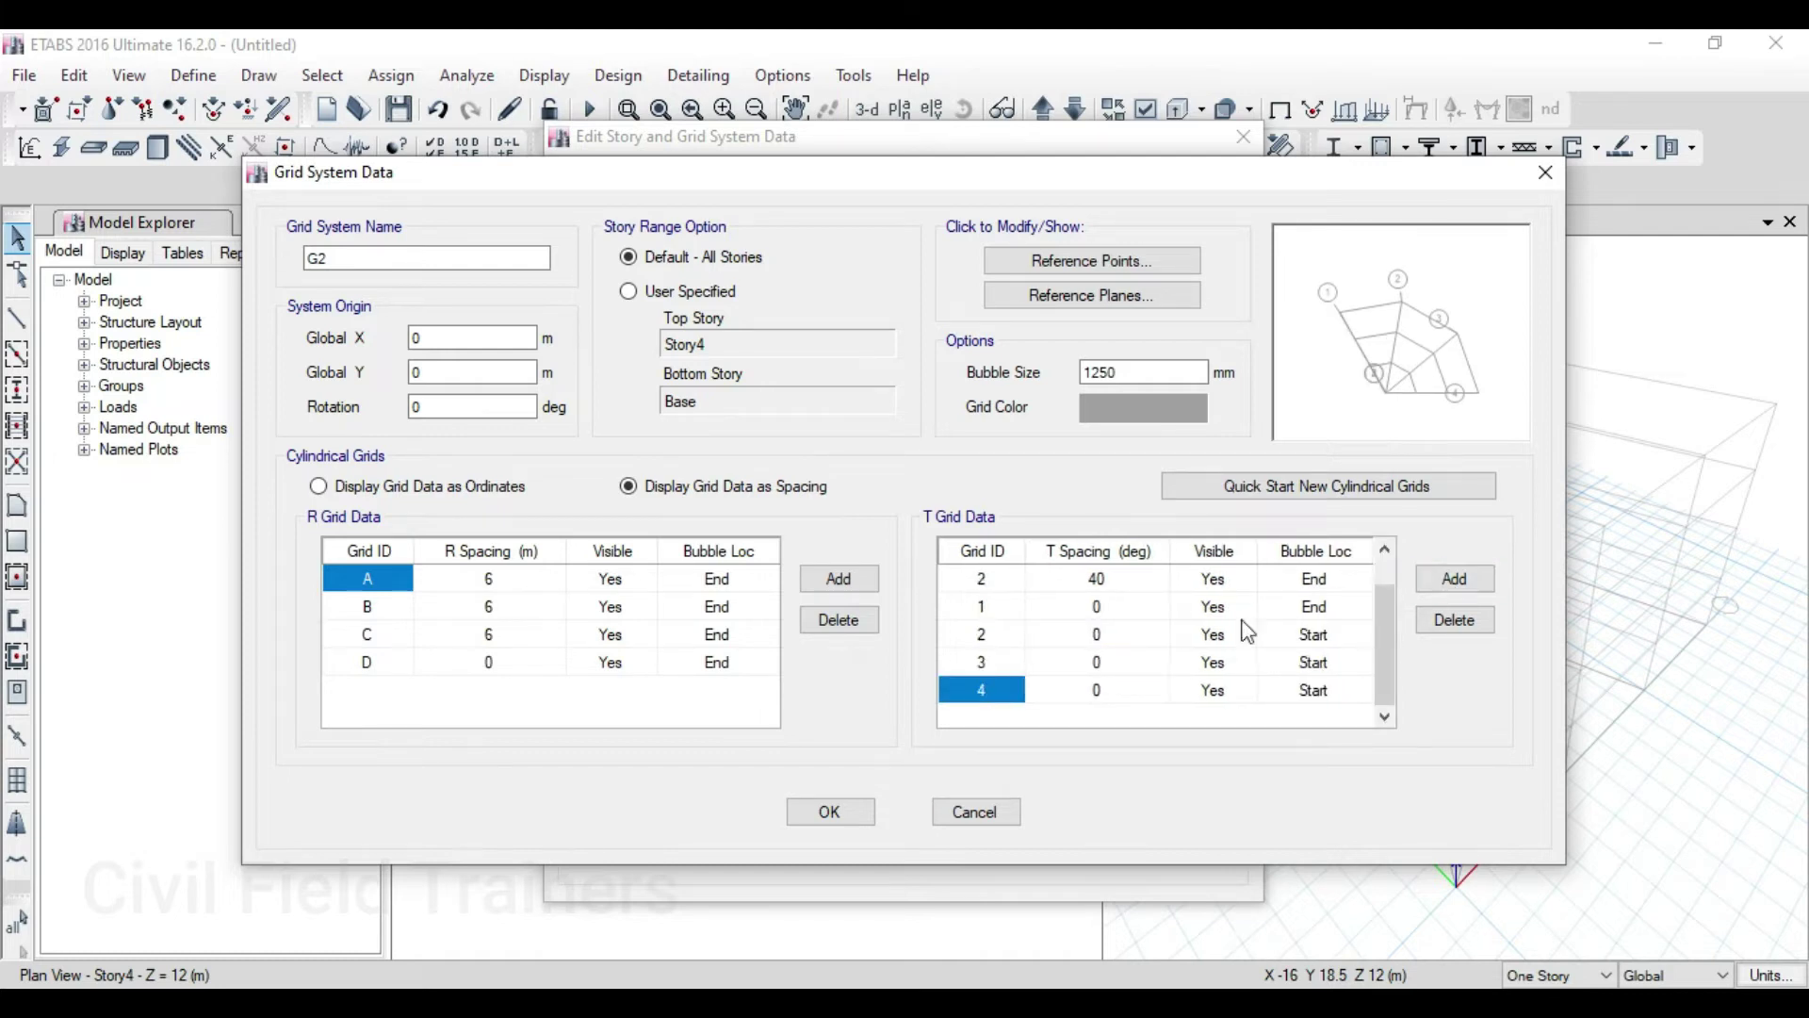
scroll(1046, 659, up, 1)
scroll(1093, 678, down, 1)
scroll(1093, 678, up, 1)
scroll(1037, 669, down, 1)
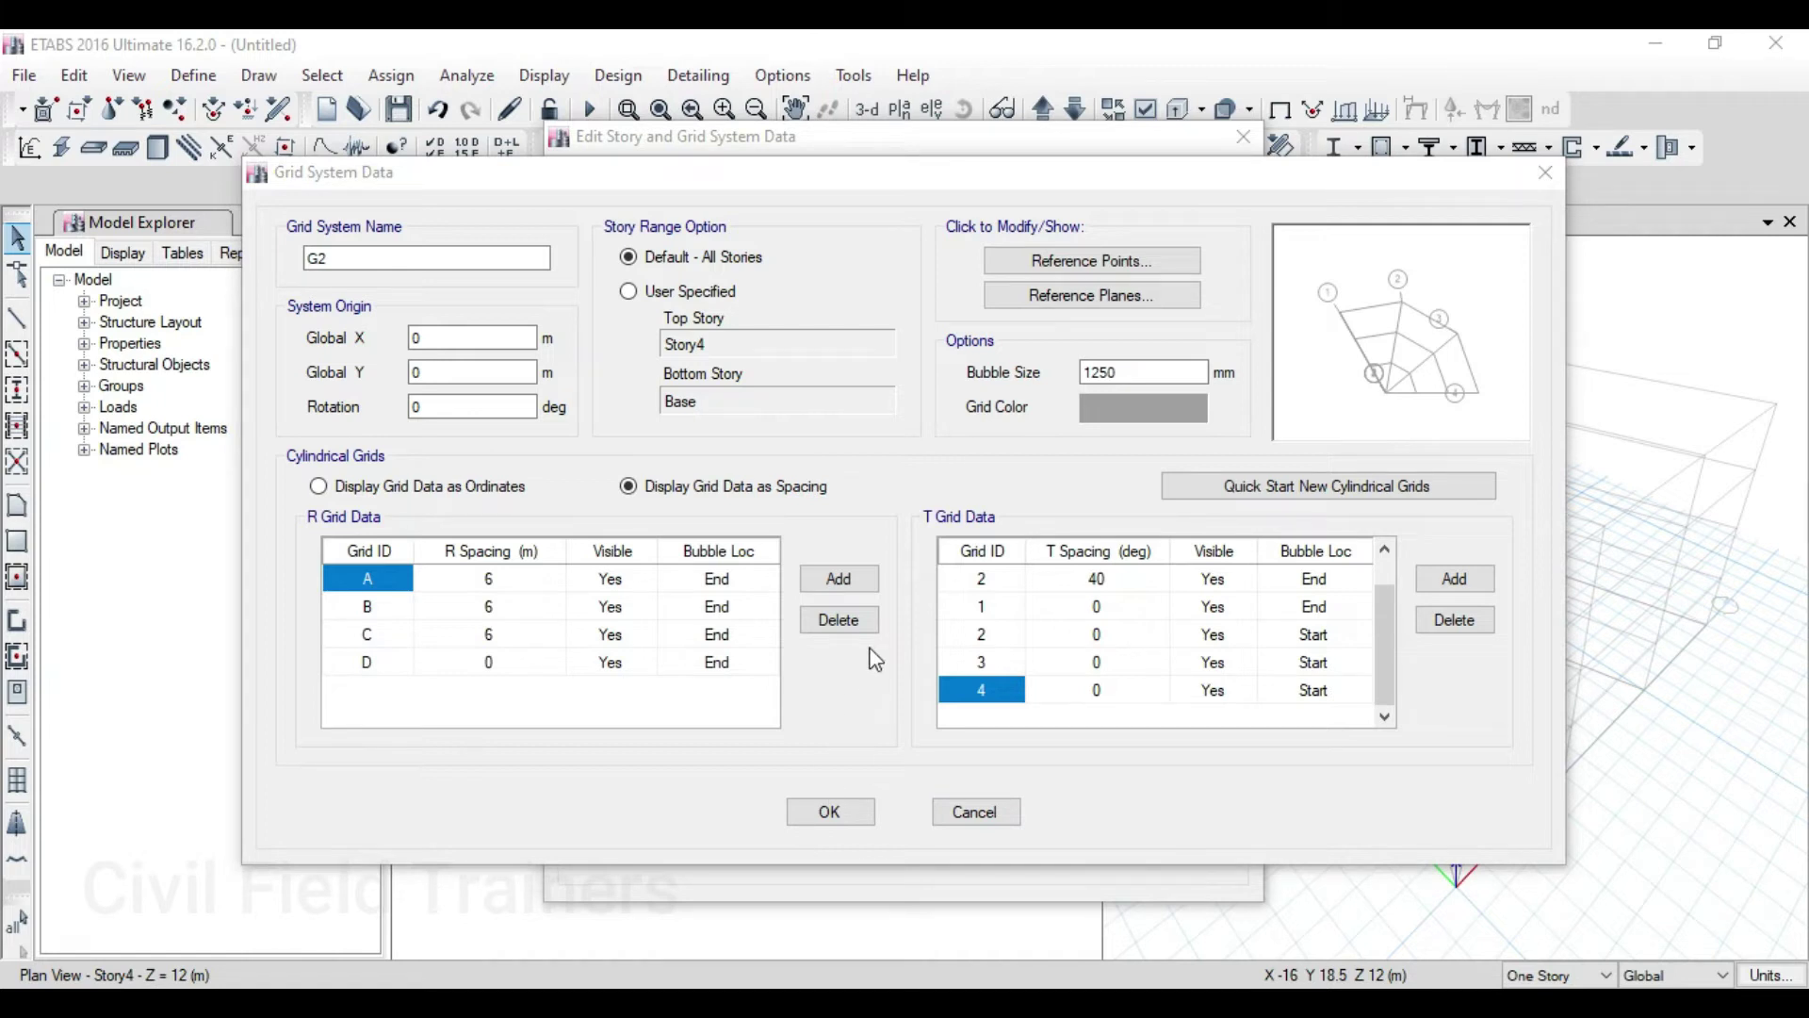
Divide 360 by 30 in the Windows Calculator
click(1453, 796)
click(1480, 735)
click(1357, 890)
click(1603, 587)
click(1481, 811)
click(1343, 885)
click(1578, 883)
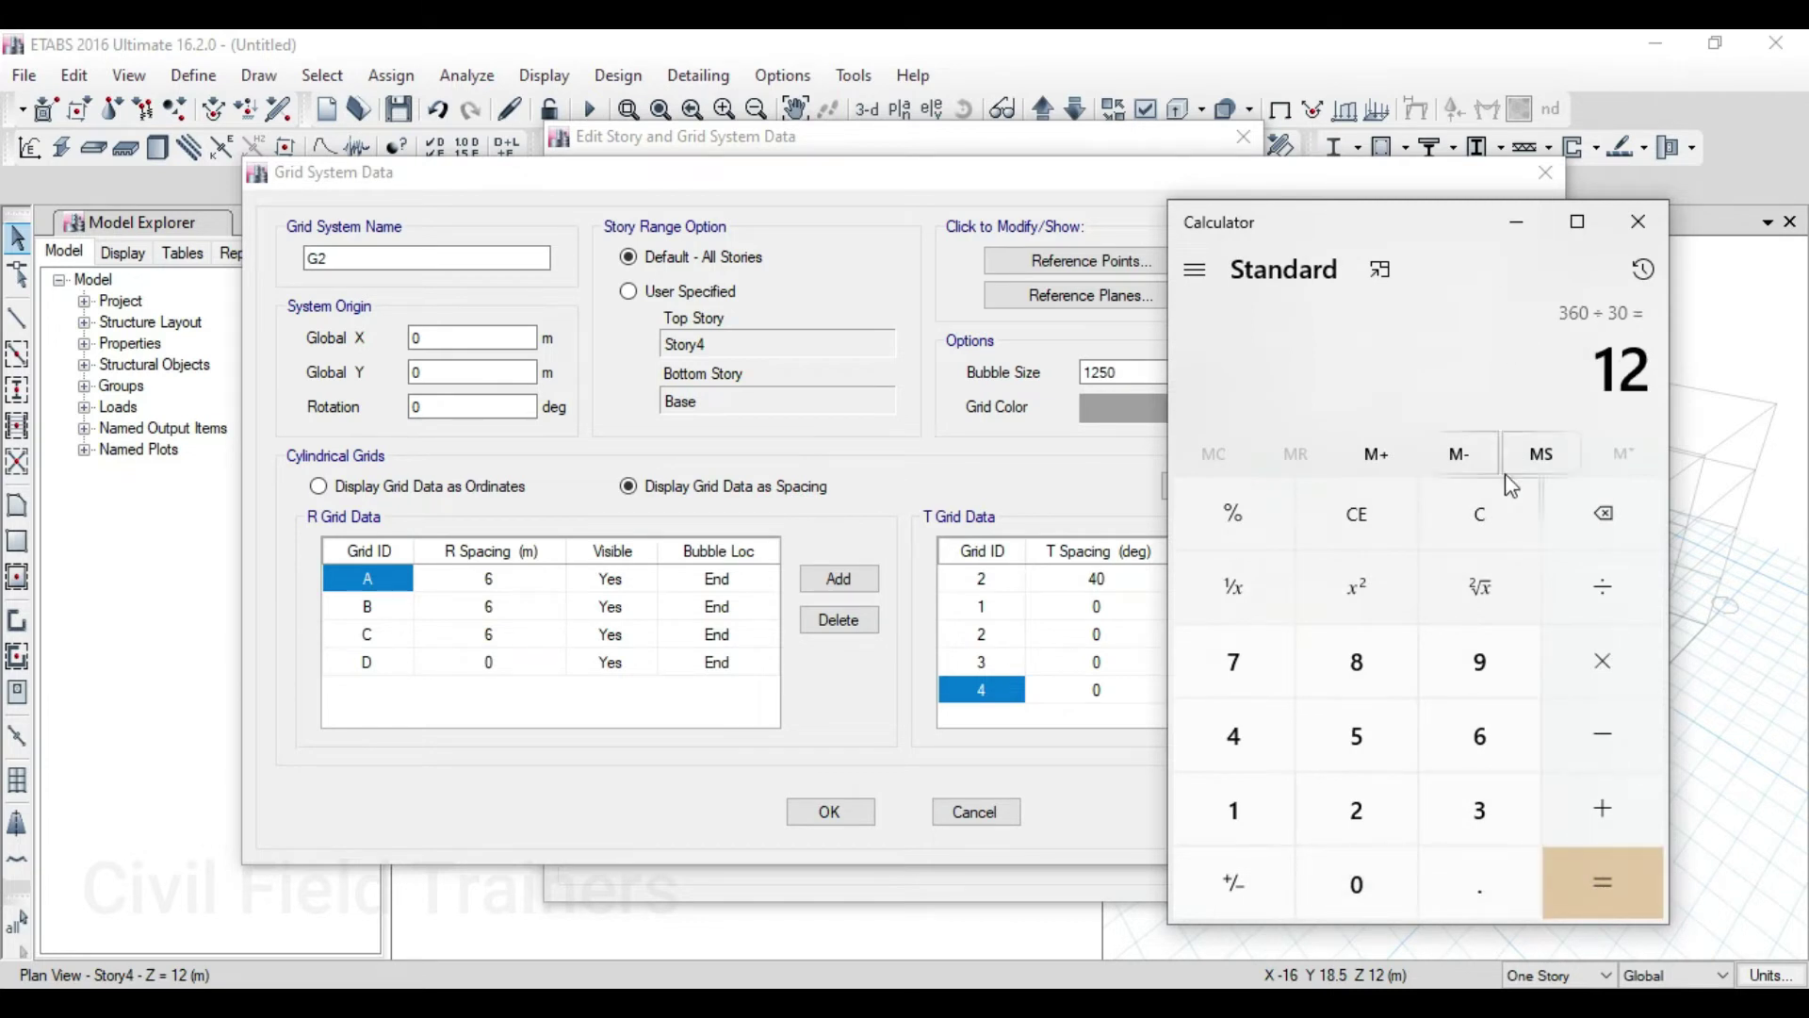
Clear the calculation, divide 360 by 40, and return to the grid system data in ETABS
click(1489, 513)
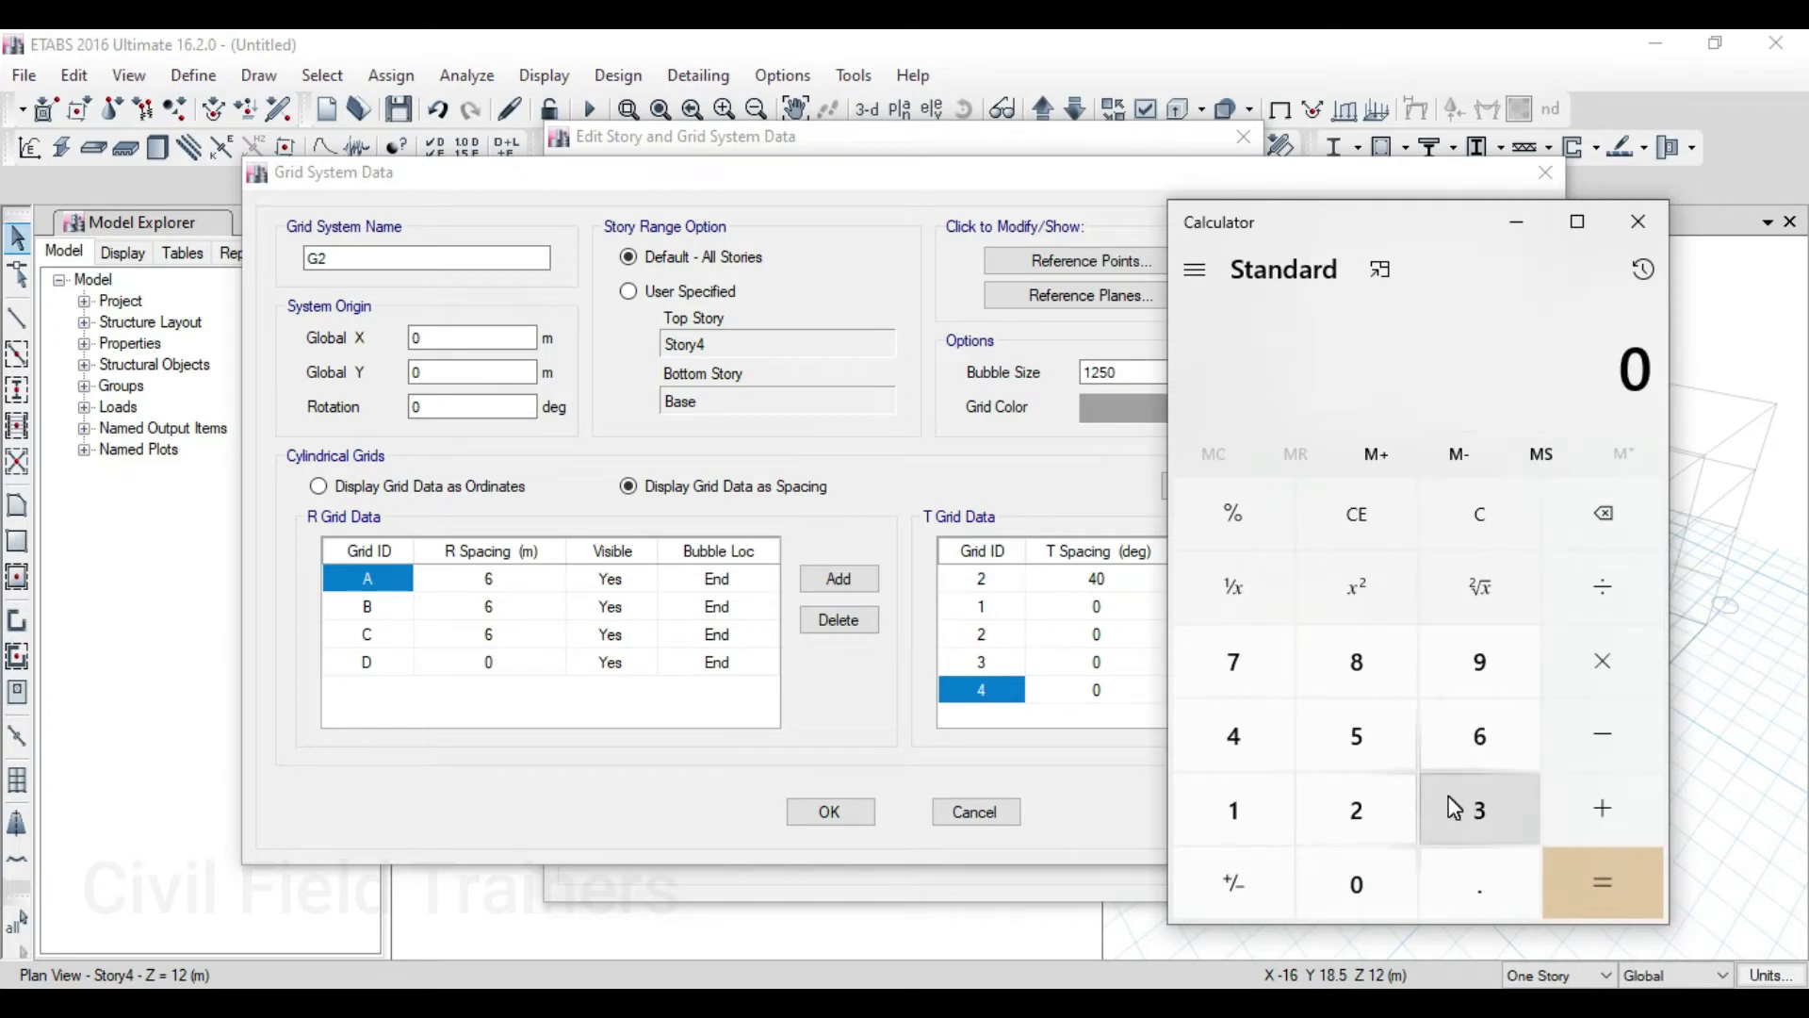
click(1480, 733)
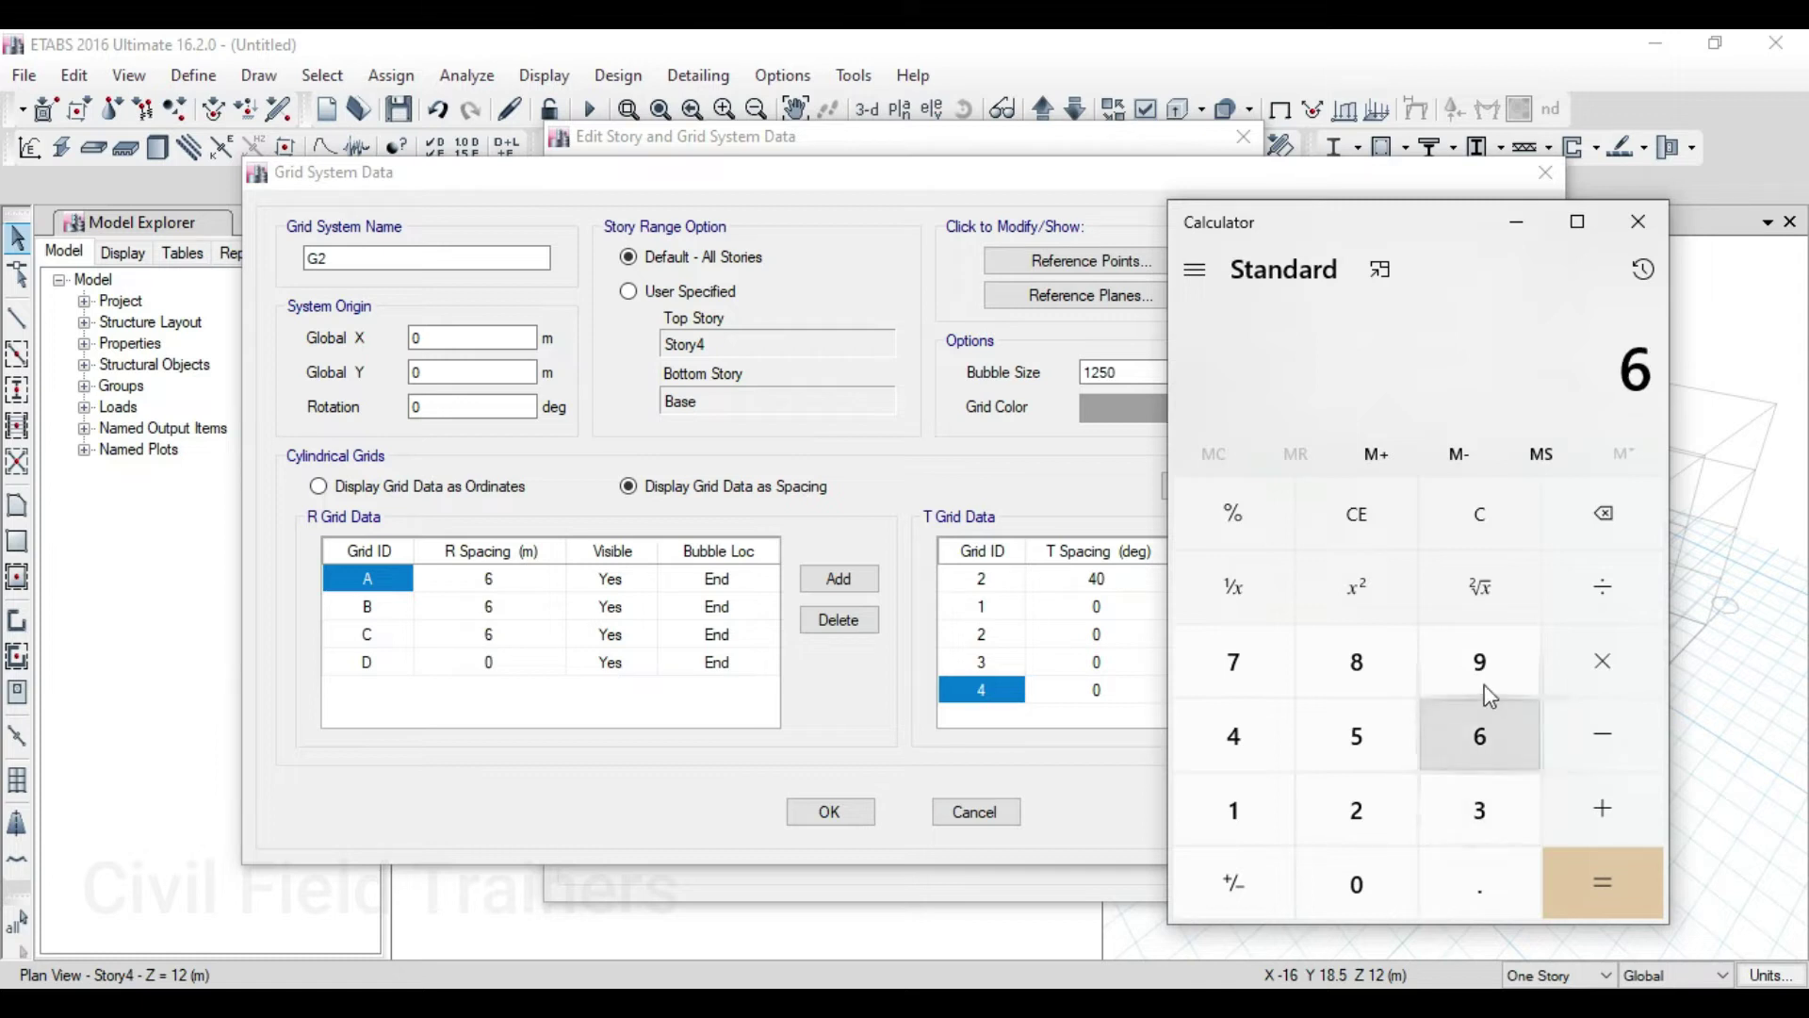
click(1452, 523)
click(1479, 811)
click(1480, 735)
click(1357, 883)
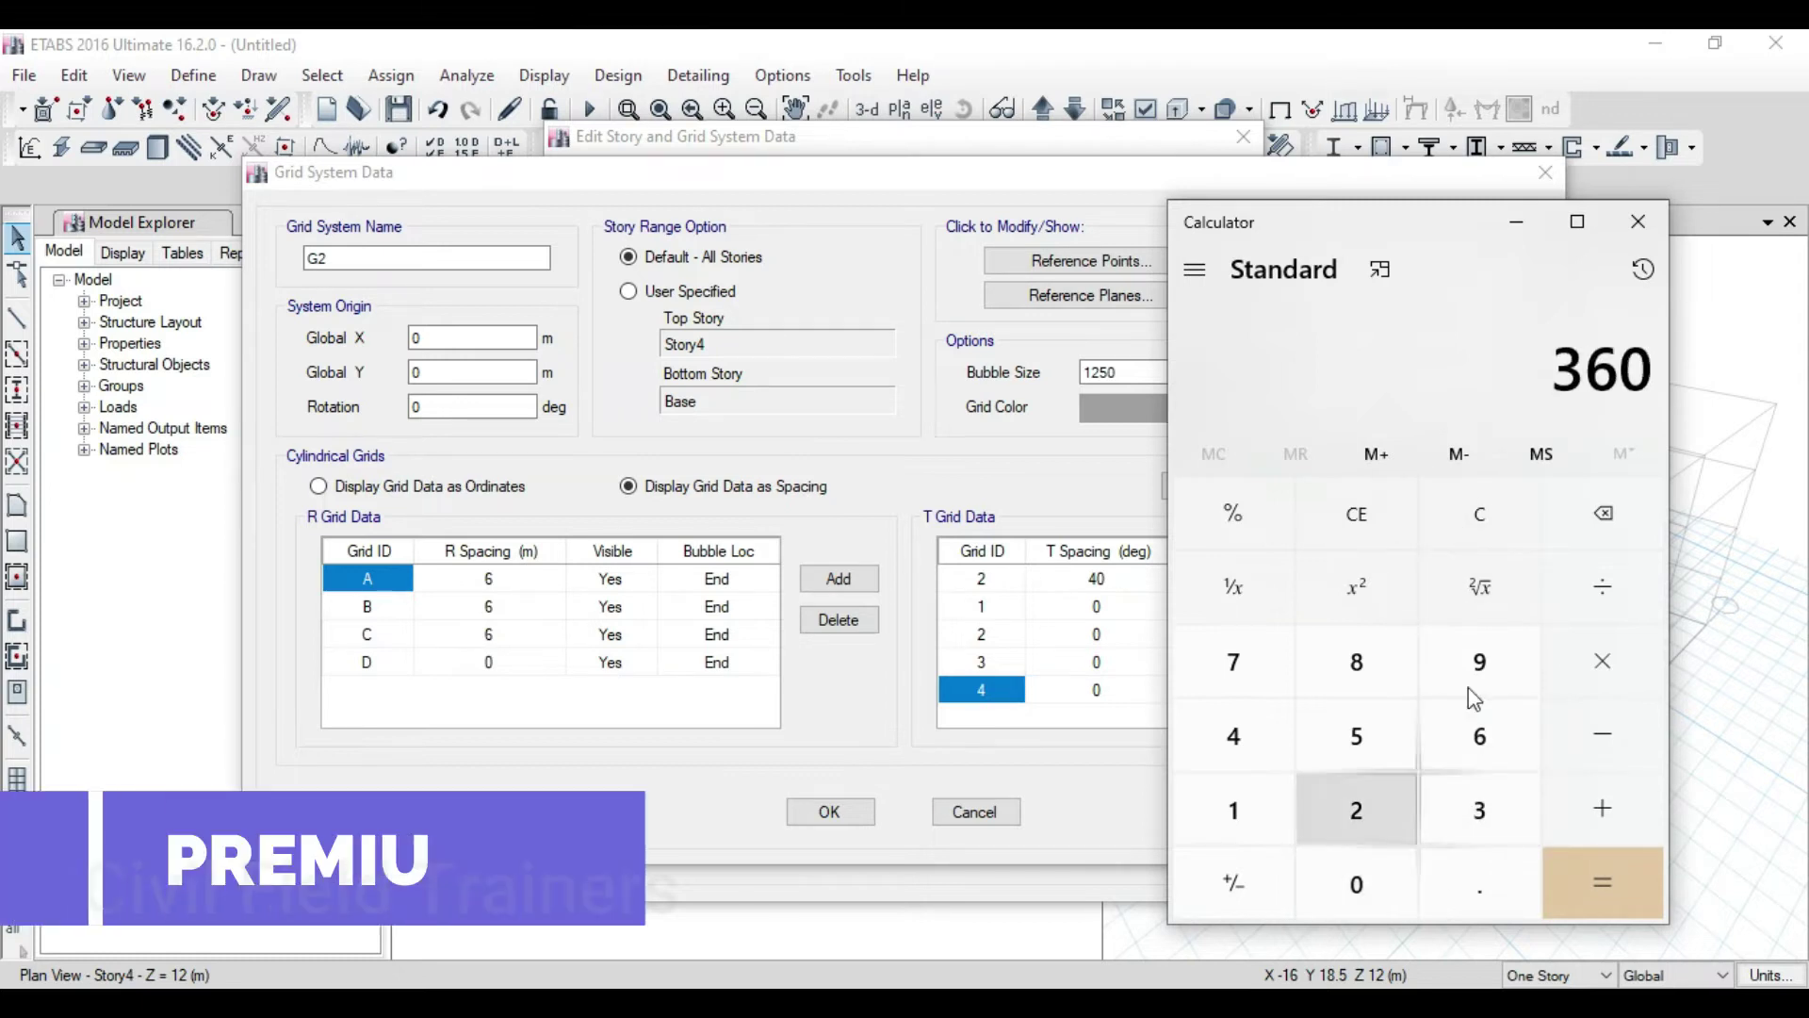
click(1576, 615)
click(1268, 741)
click(1357, 883)
click(1603, 871)
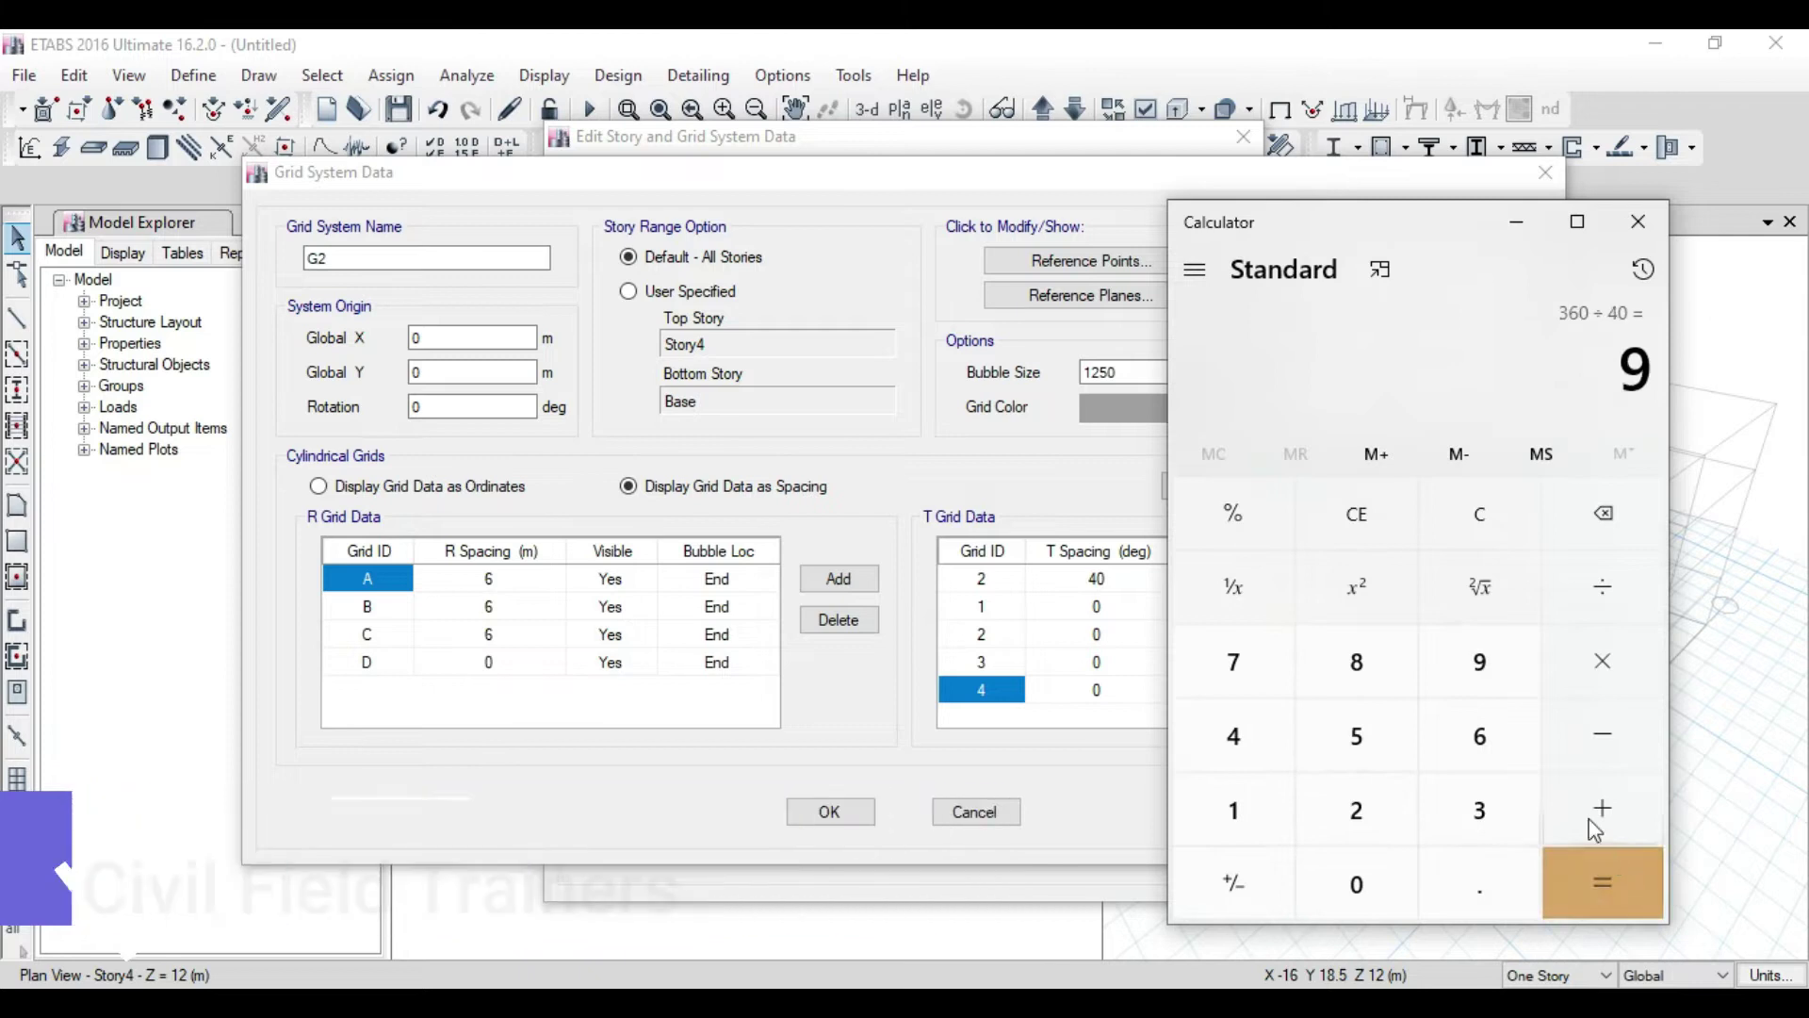
click(1517, 231)
Renumber the seven T grid lines in descending order from 7 in the first row to 1 in the last
text(1)
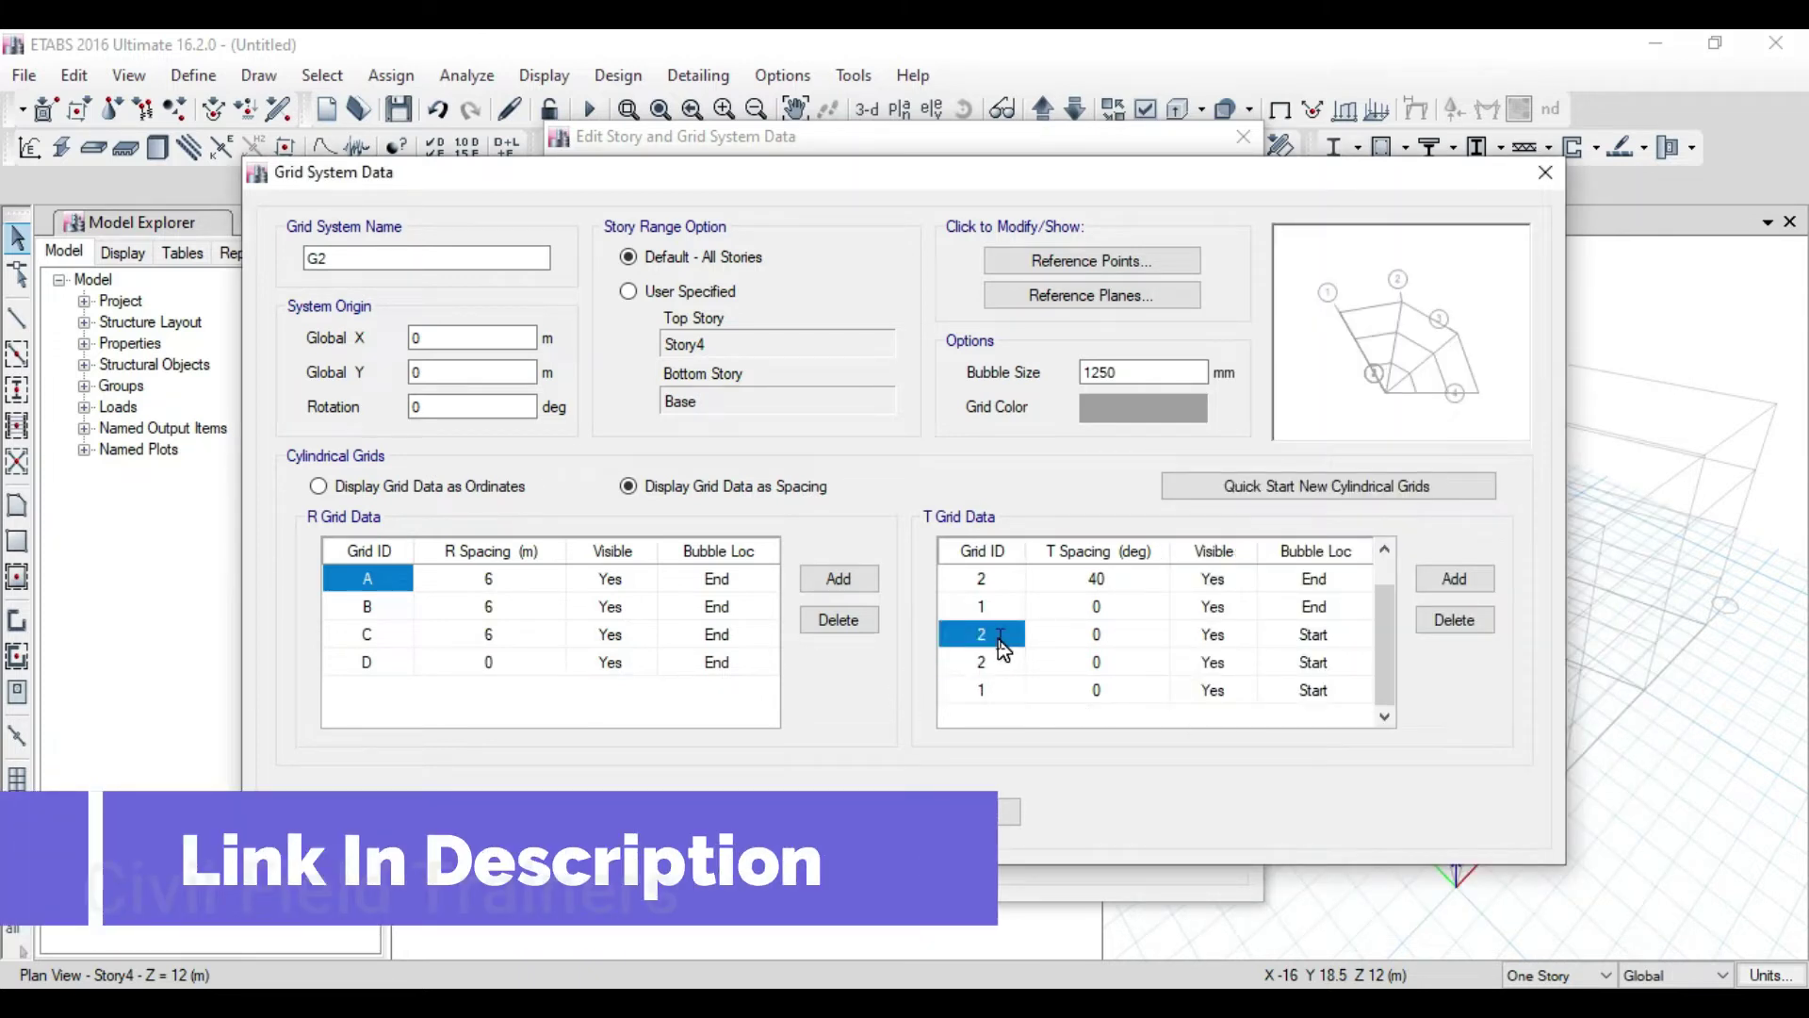
text(3)
click(988, 603)
text(4)
click(984, 580)
text(4)
scroll(994, 591, up, 1)
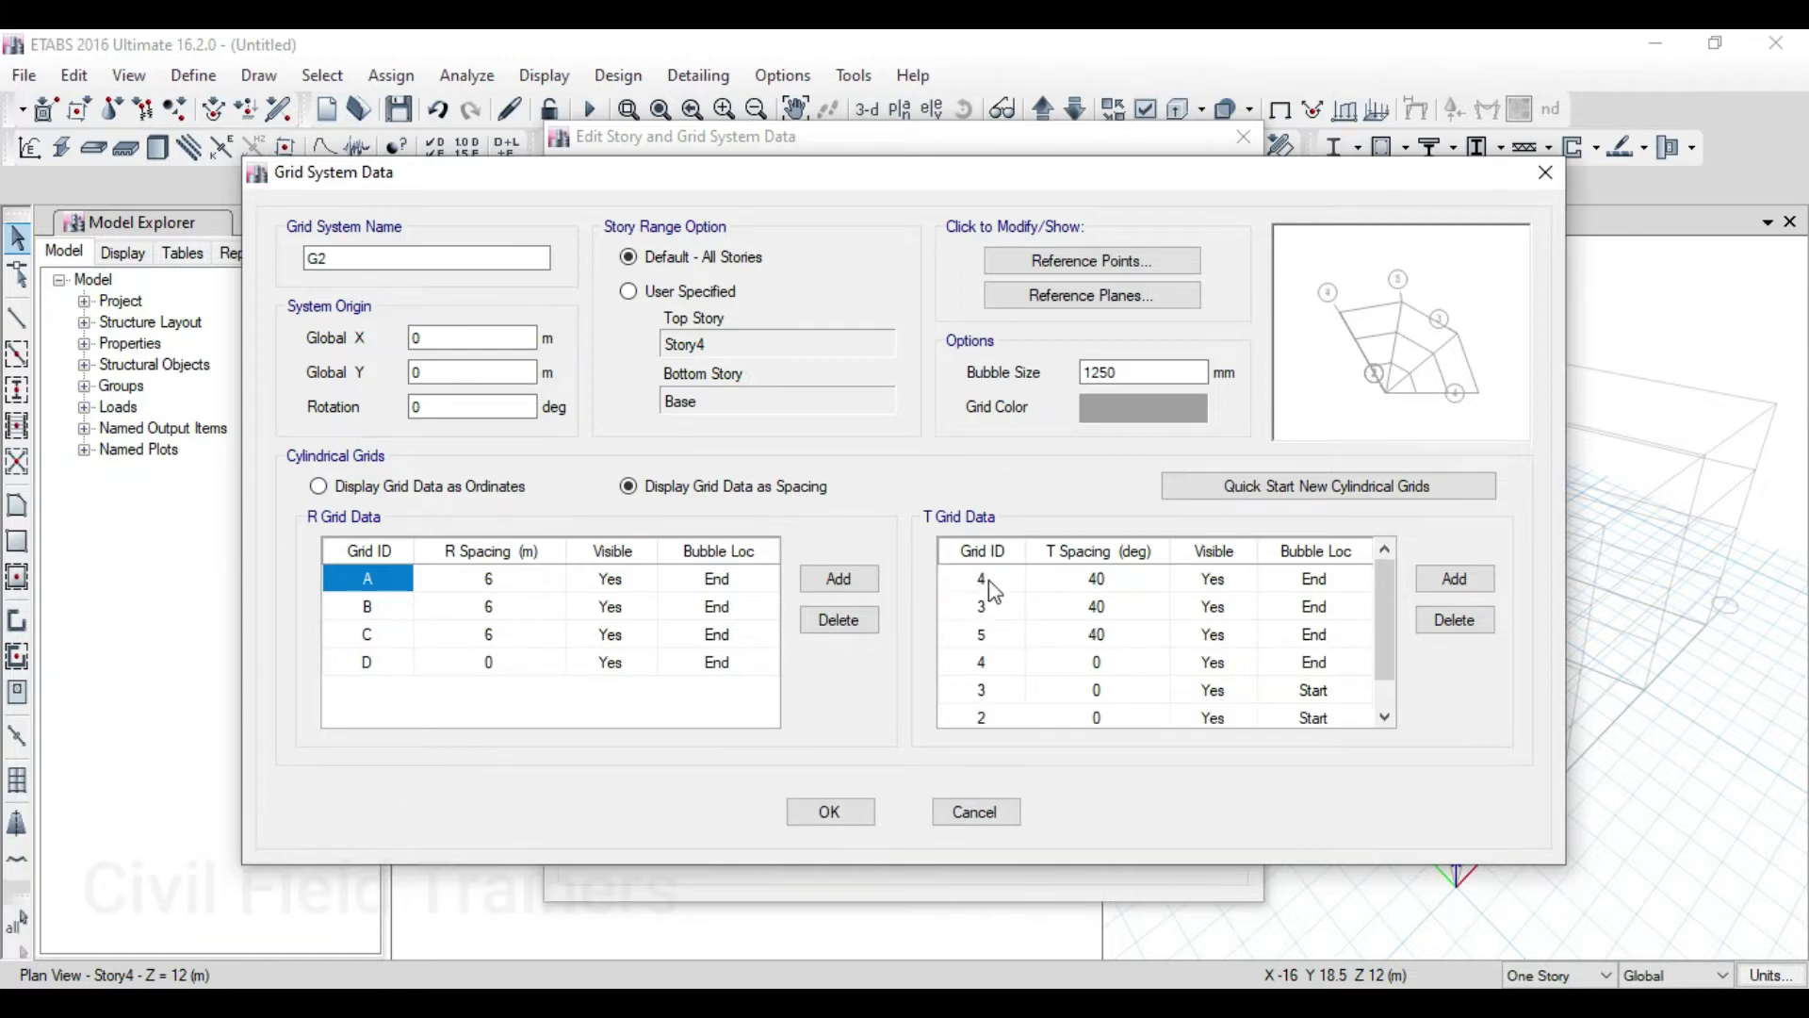
click(1006, 617)
text(6)
click(988, 579)
click(989, 579)
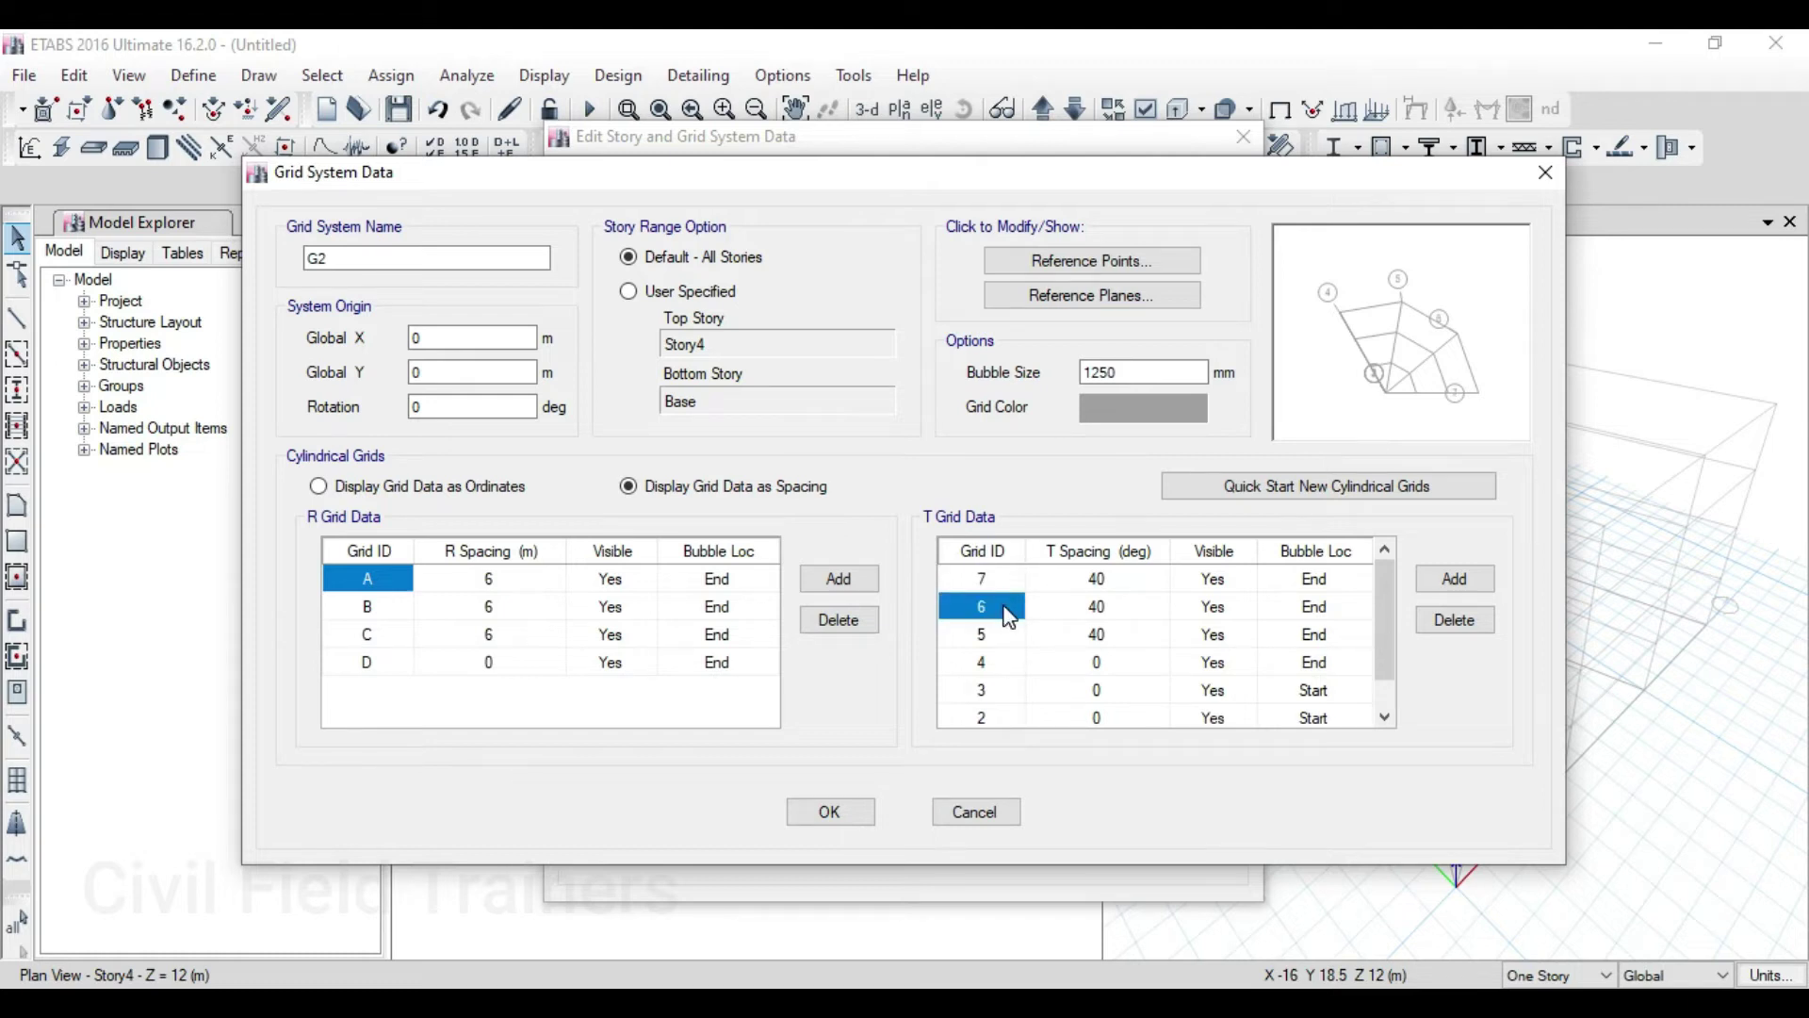
Add two more T grid lines and renumber the last five rows as 5, 4, 3, 2 and 1
click(1468, 581)
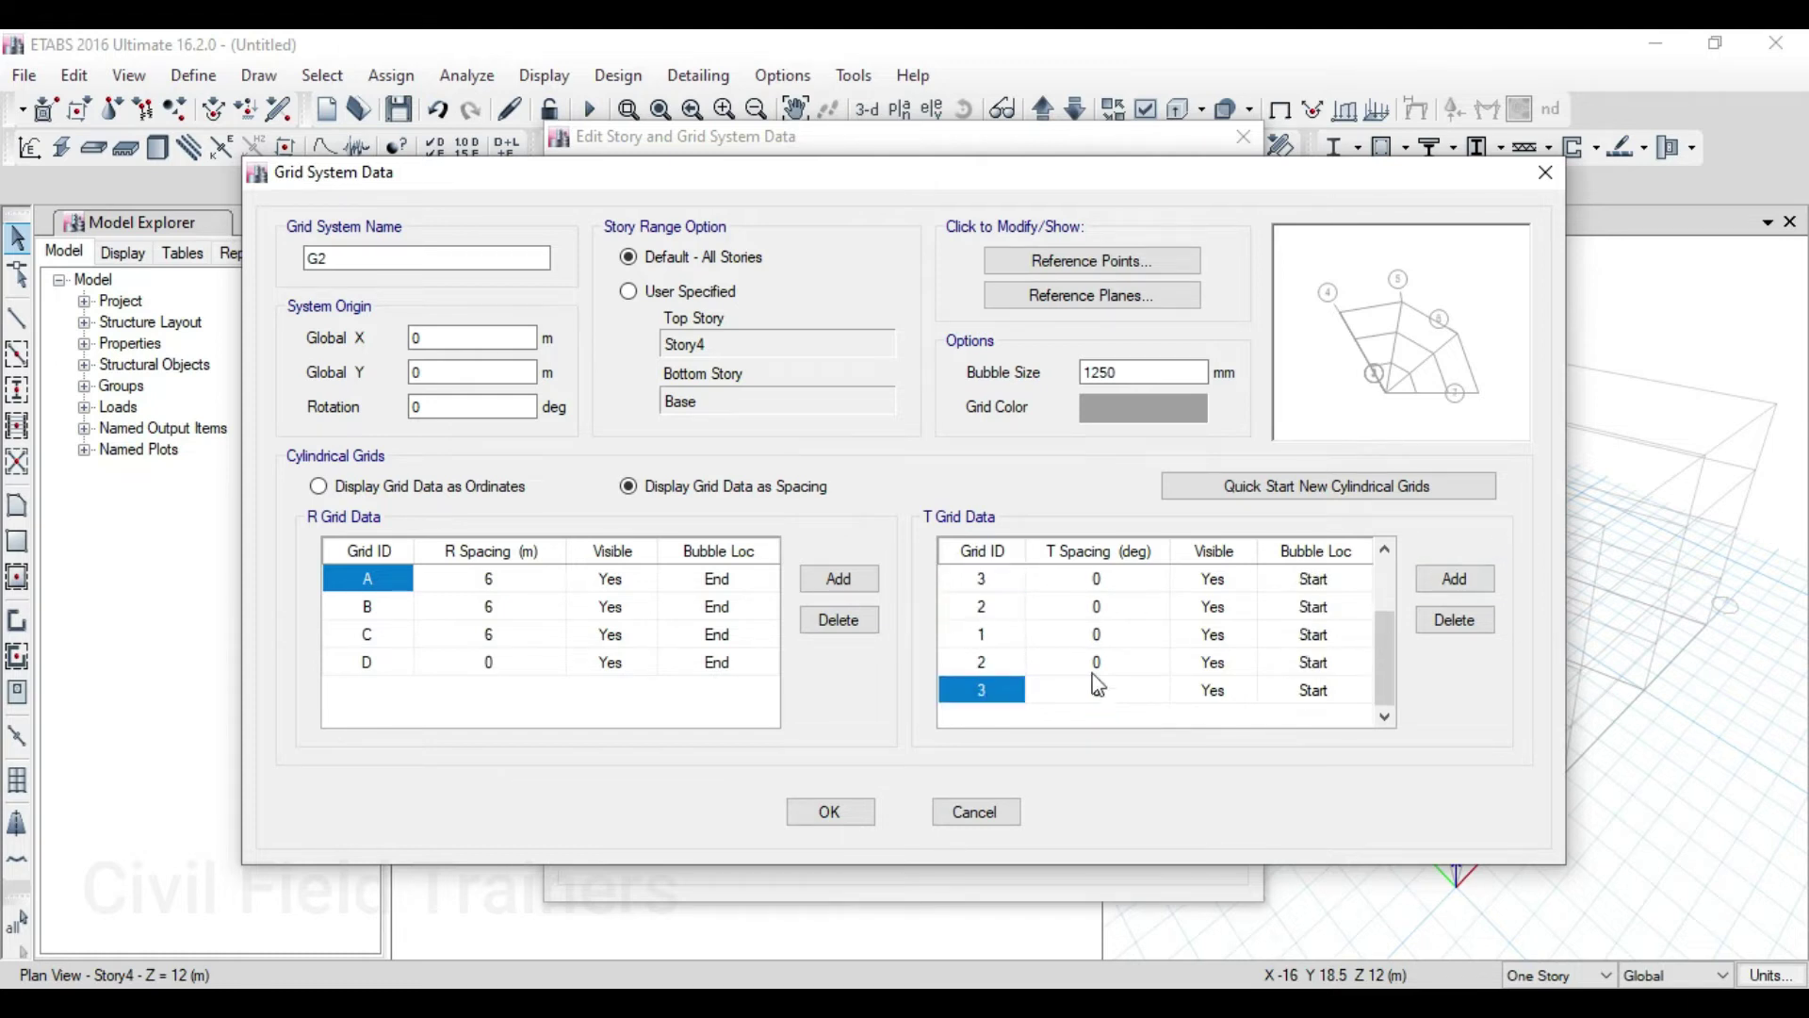
key(Up)
click(1000, 637)
text(3)
click(1001, 617)
text(4)
key(Up)
text(5)
scroll(1004, 608, up, 2)
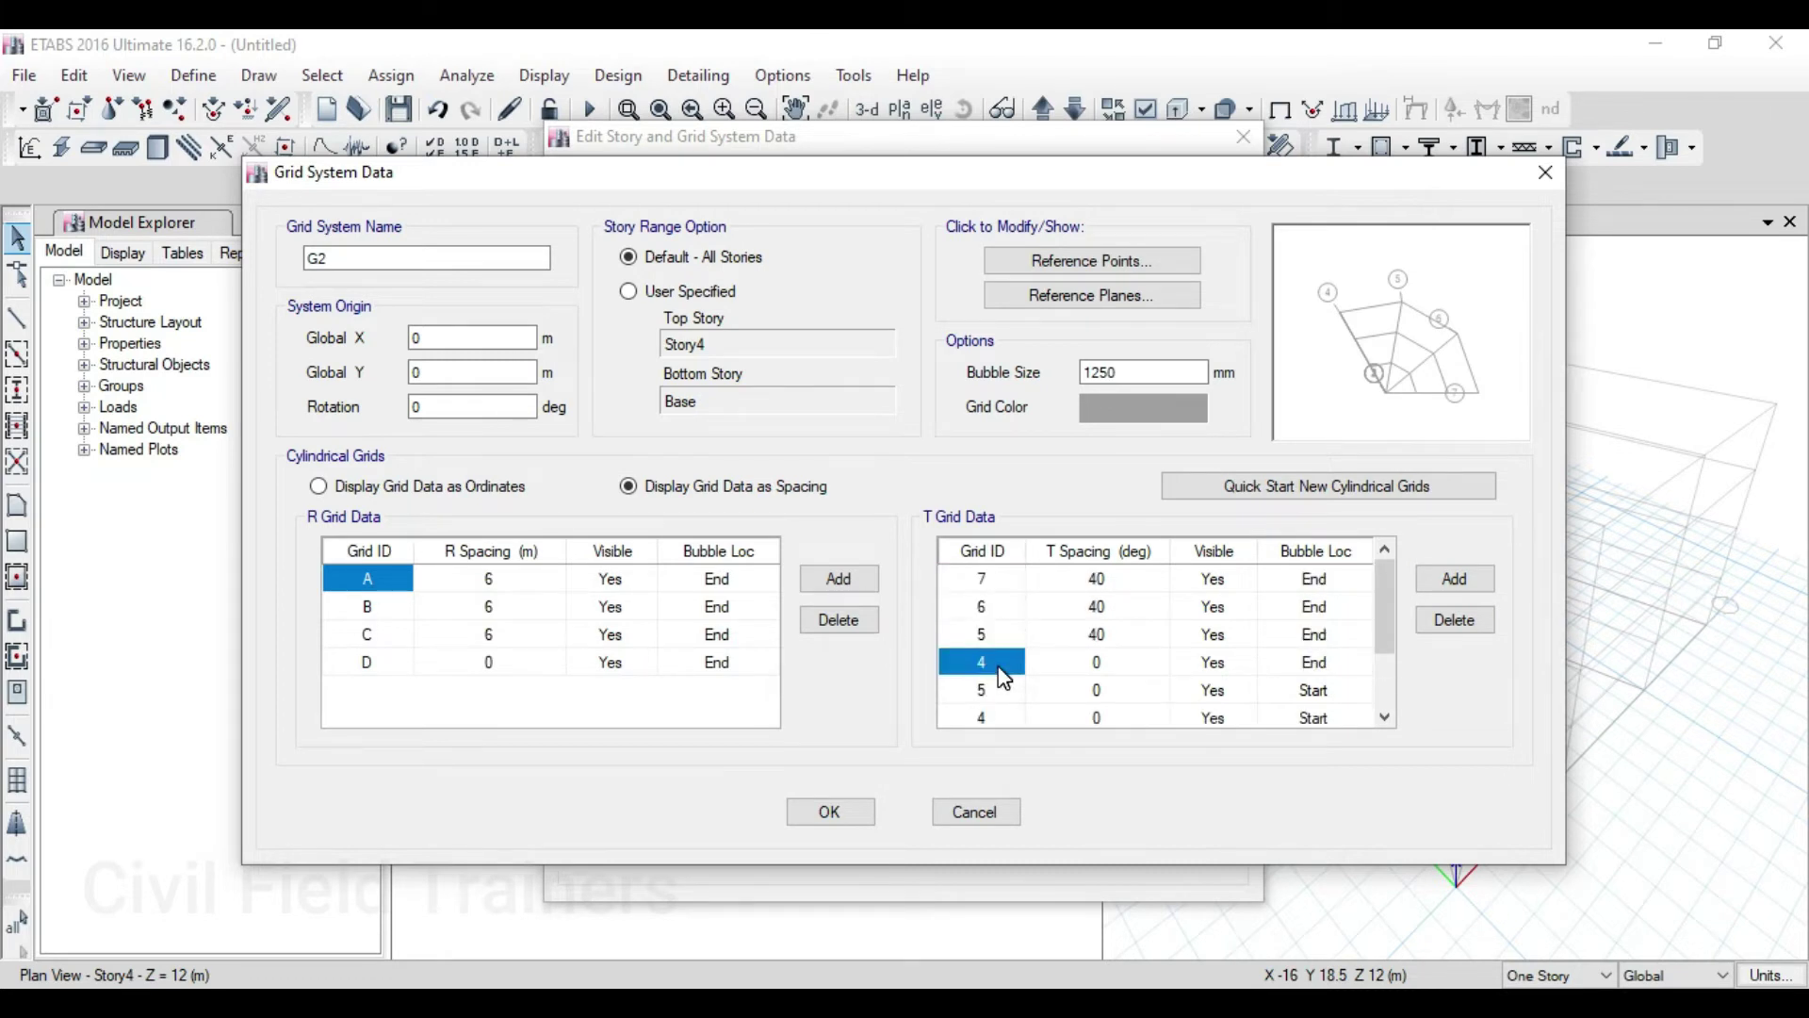
Renumber the first four T grid lines as 8, 7, 6 and 5
text(5)
click(1001, 634)
text(6)
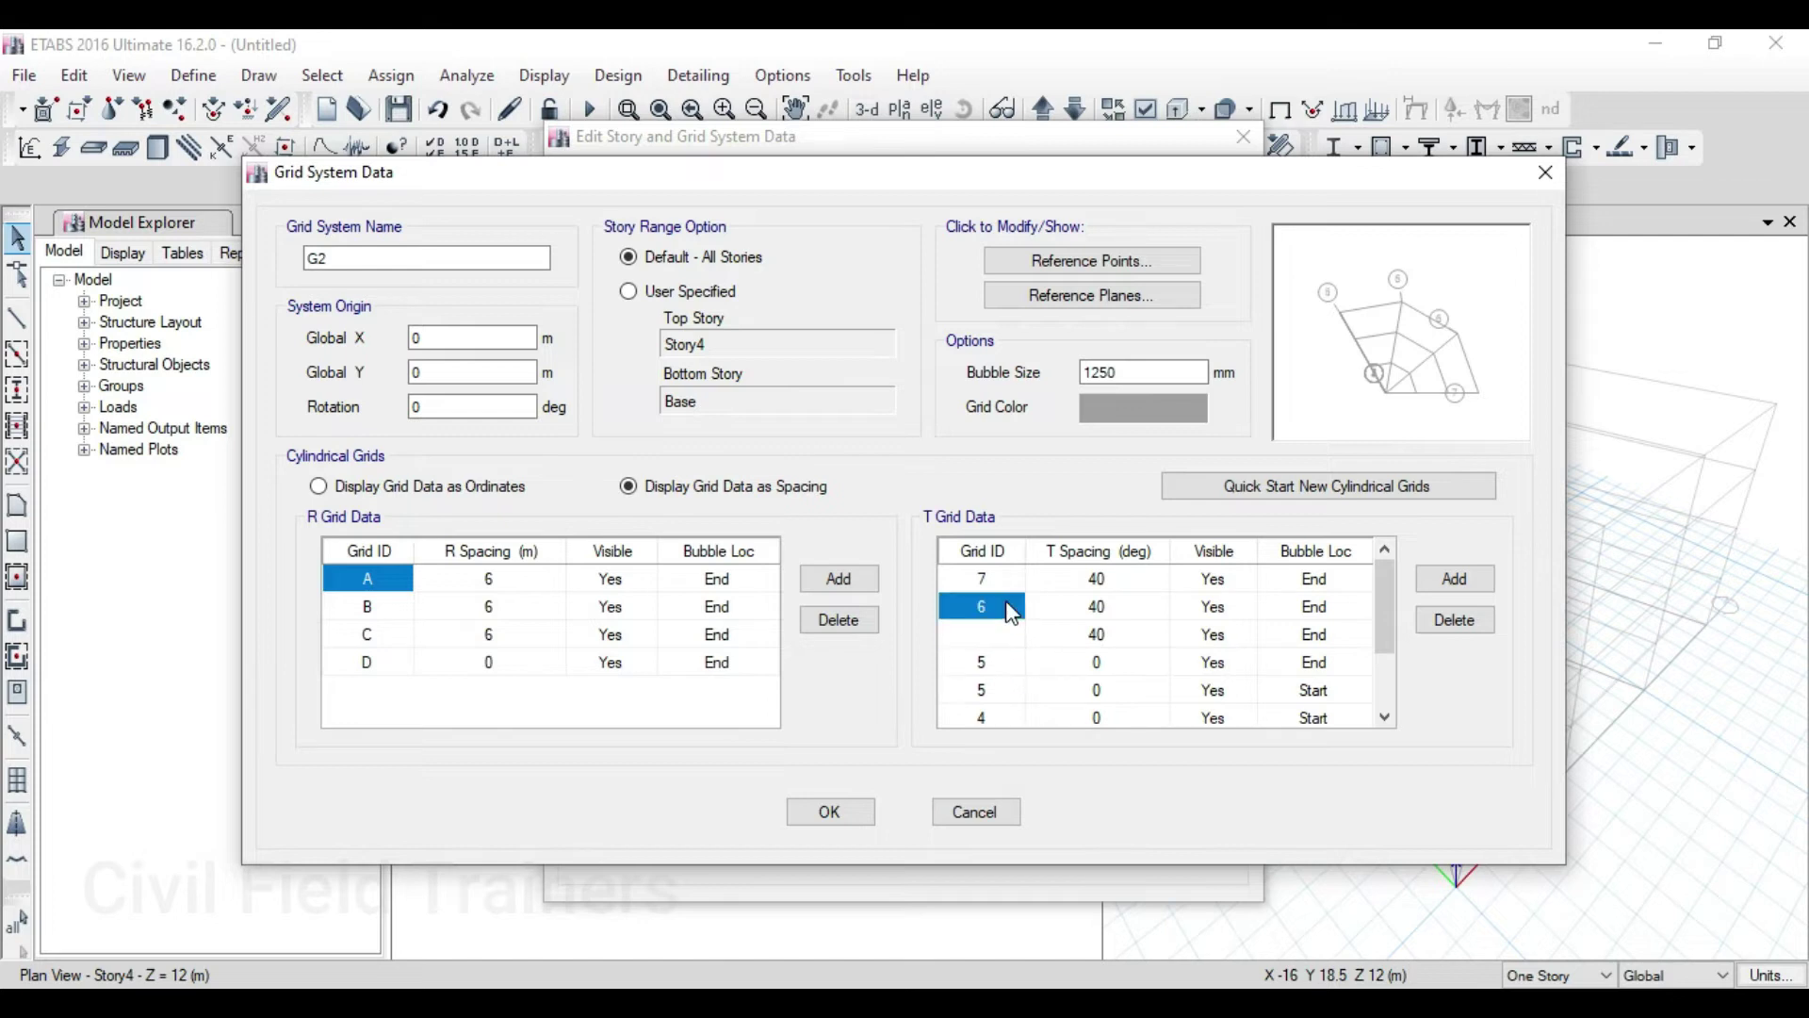
text(7)
click(1009, 570)
text(8)
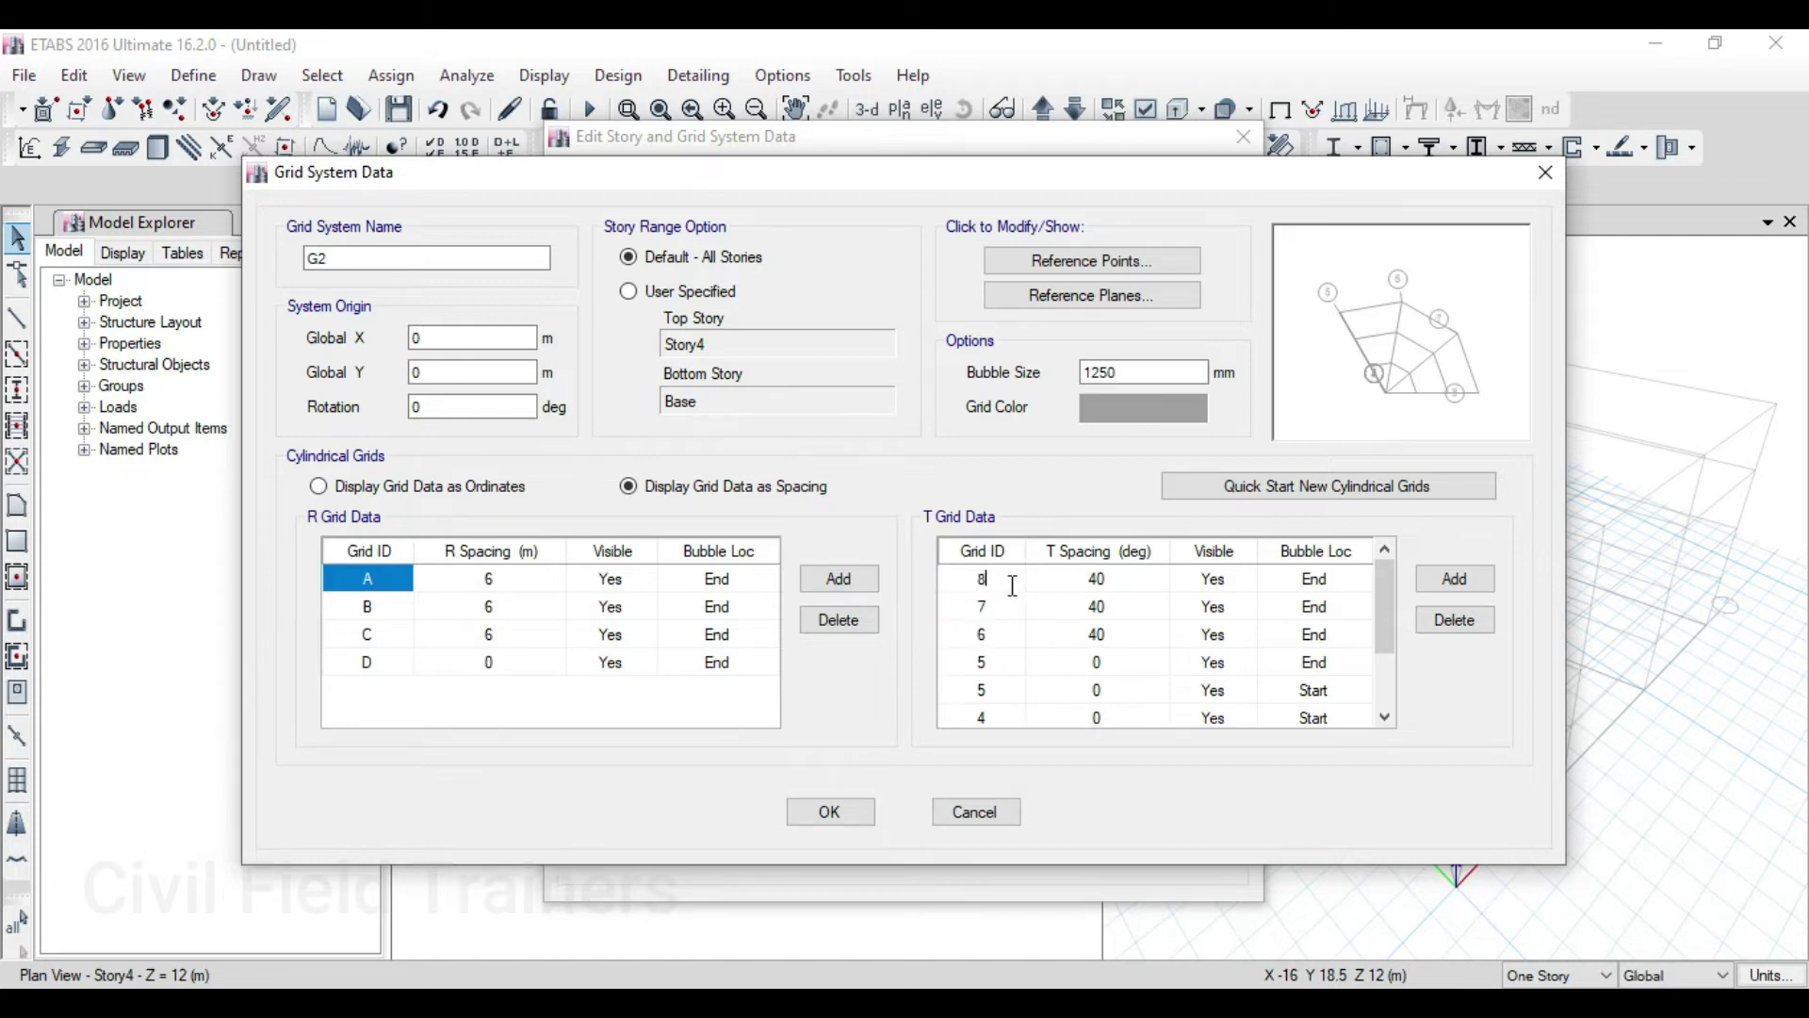
Set the T spacing of grid lines 2, 3, 4 and both lines numbered 5 to 40 degrees
scroll(1045, 601, down, 2)
click(1118, 671)
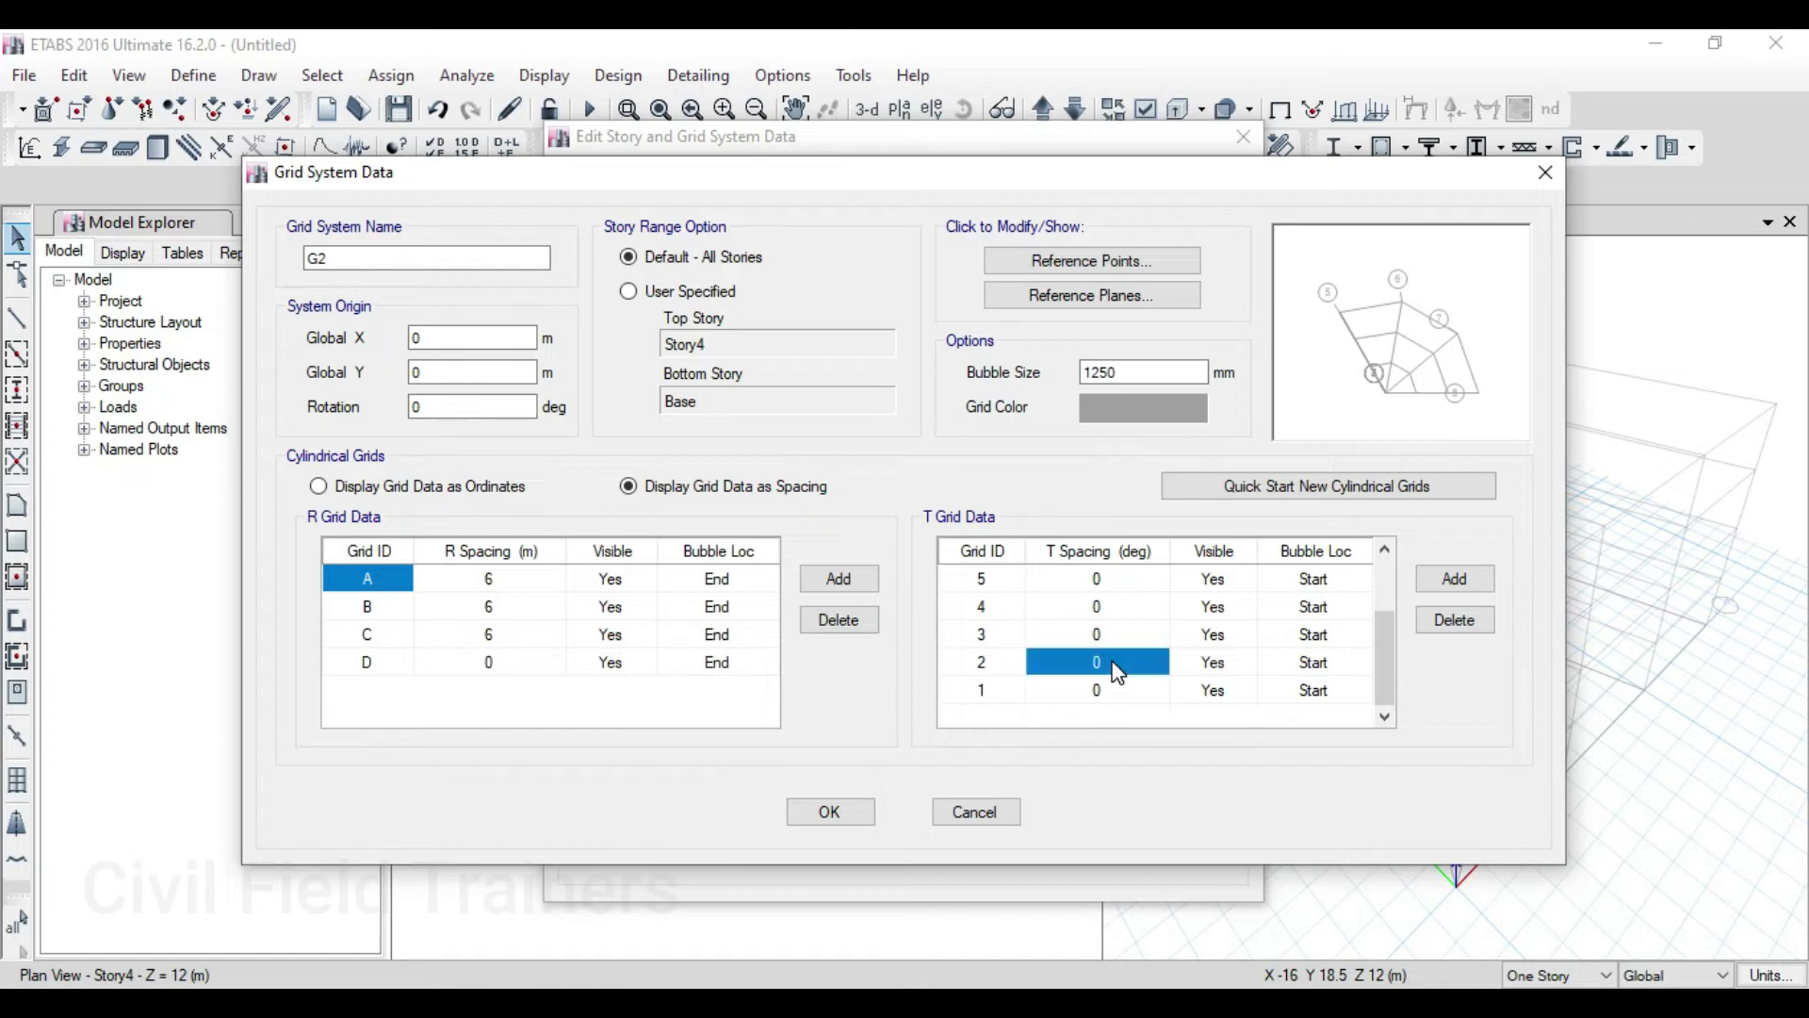
text(4)
key(Up)
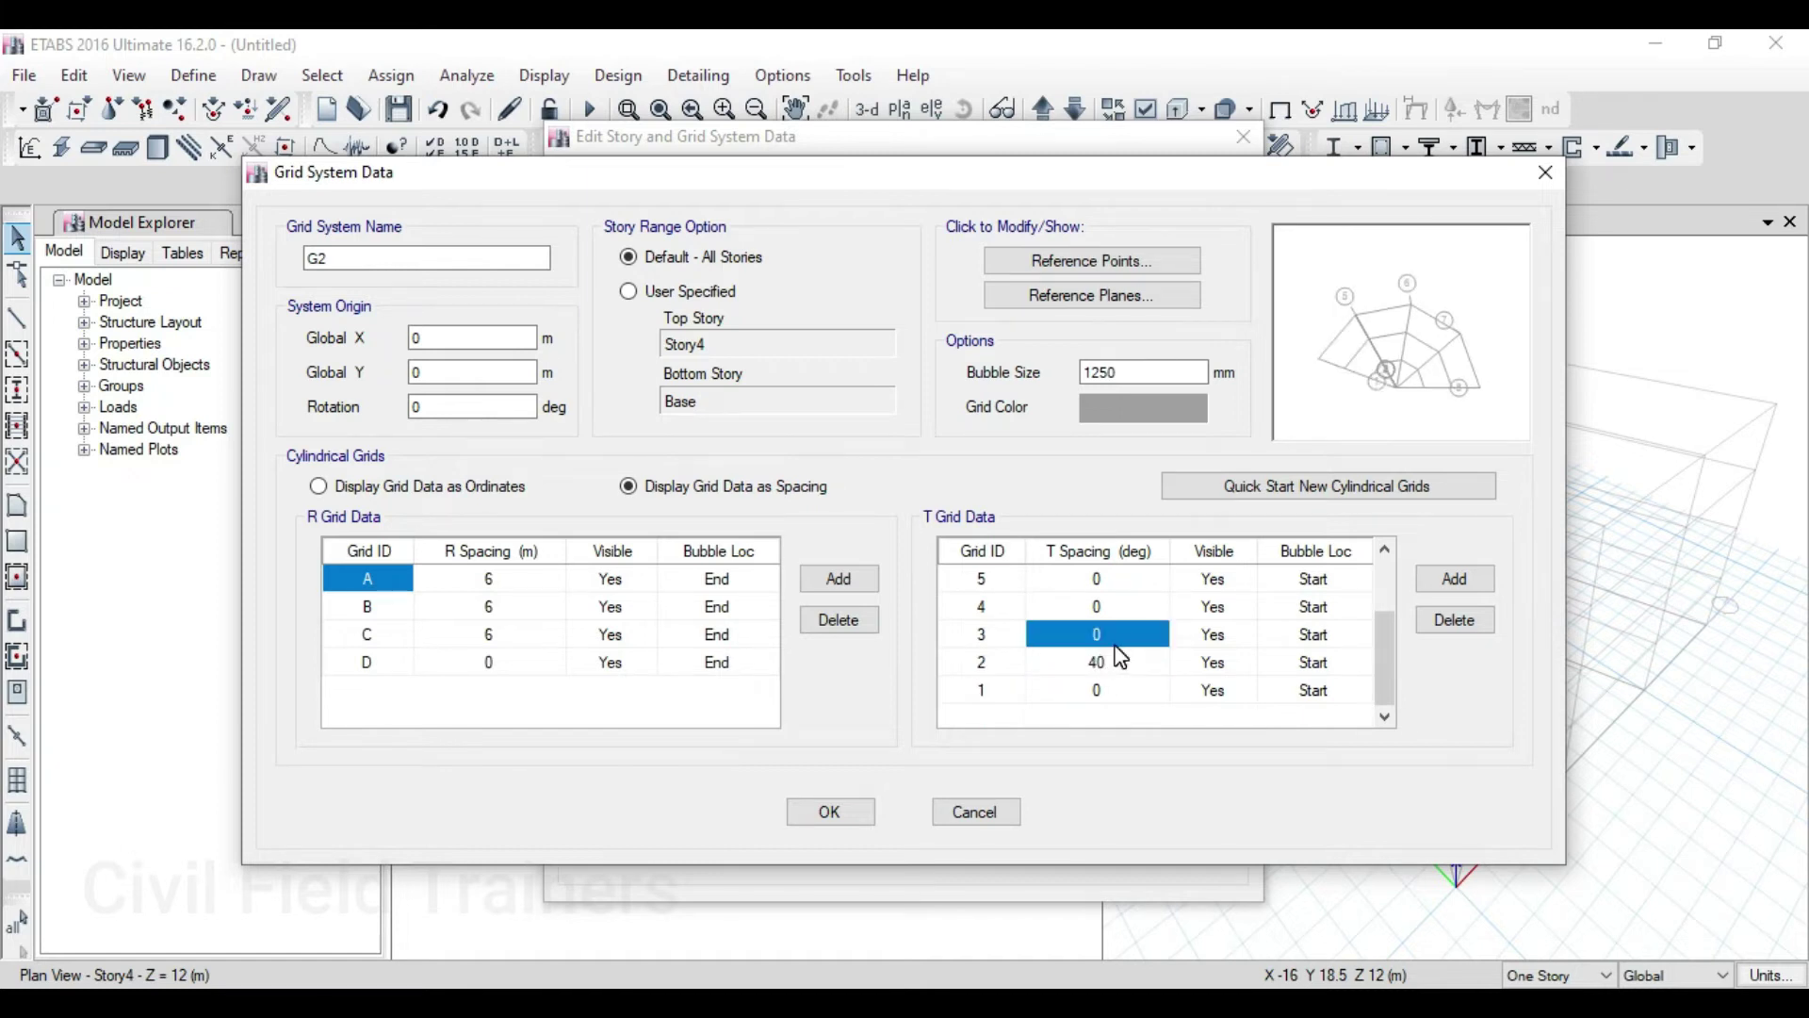
text(40)
key(Up)
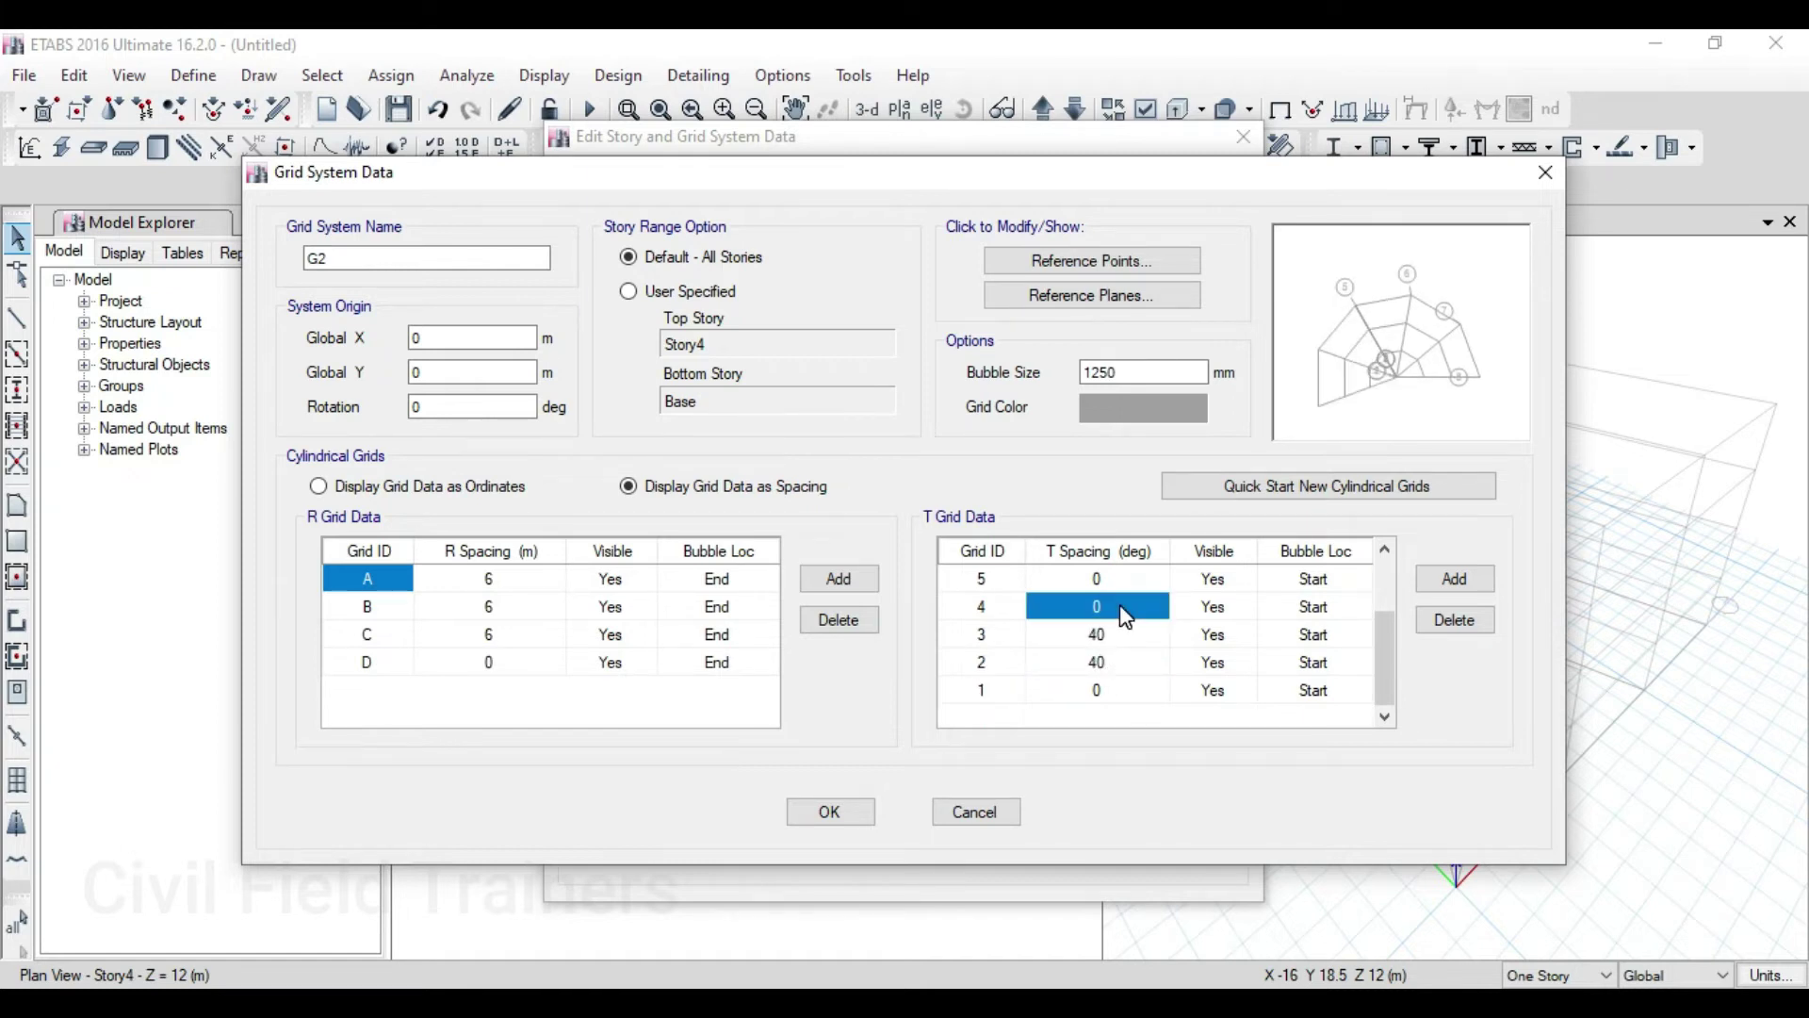
text(40)
scroll(1123, 613, up, 2)
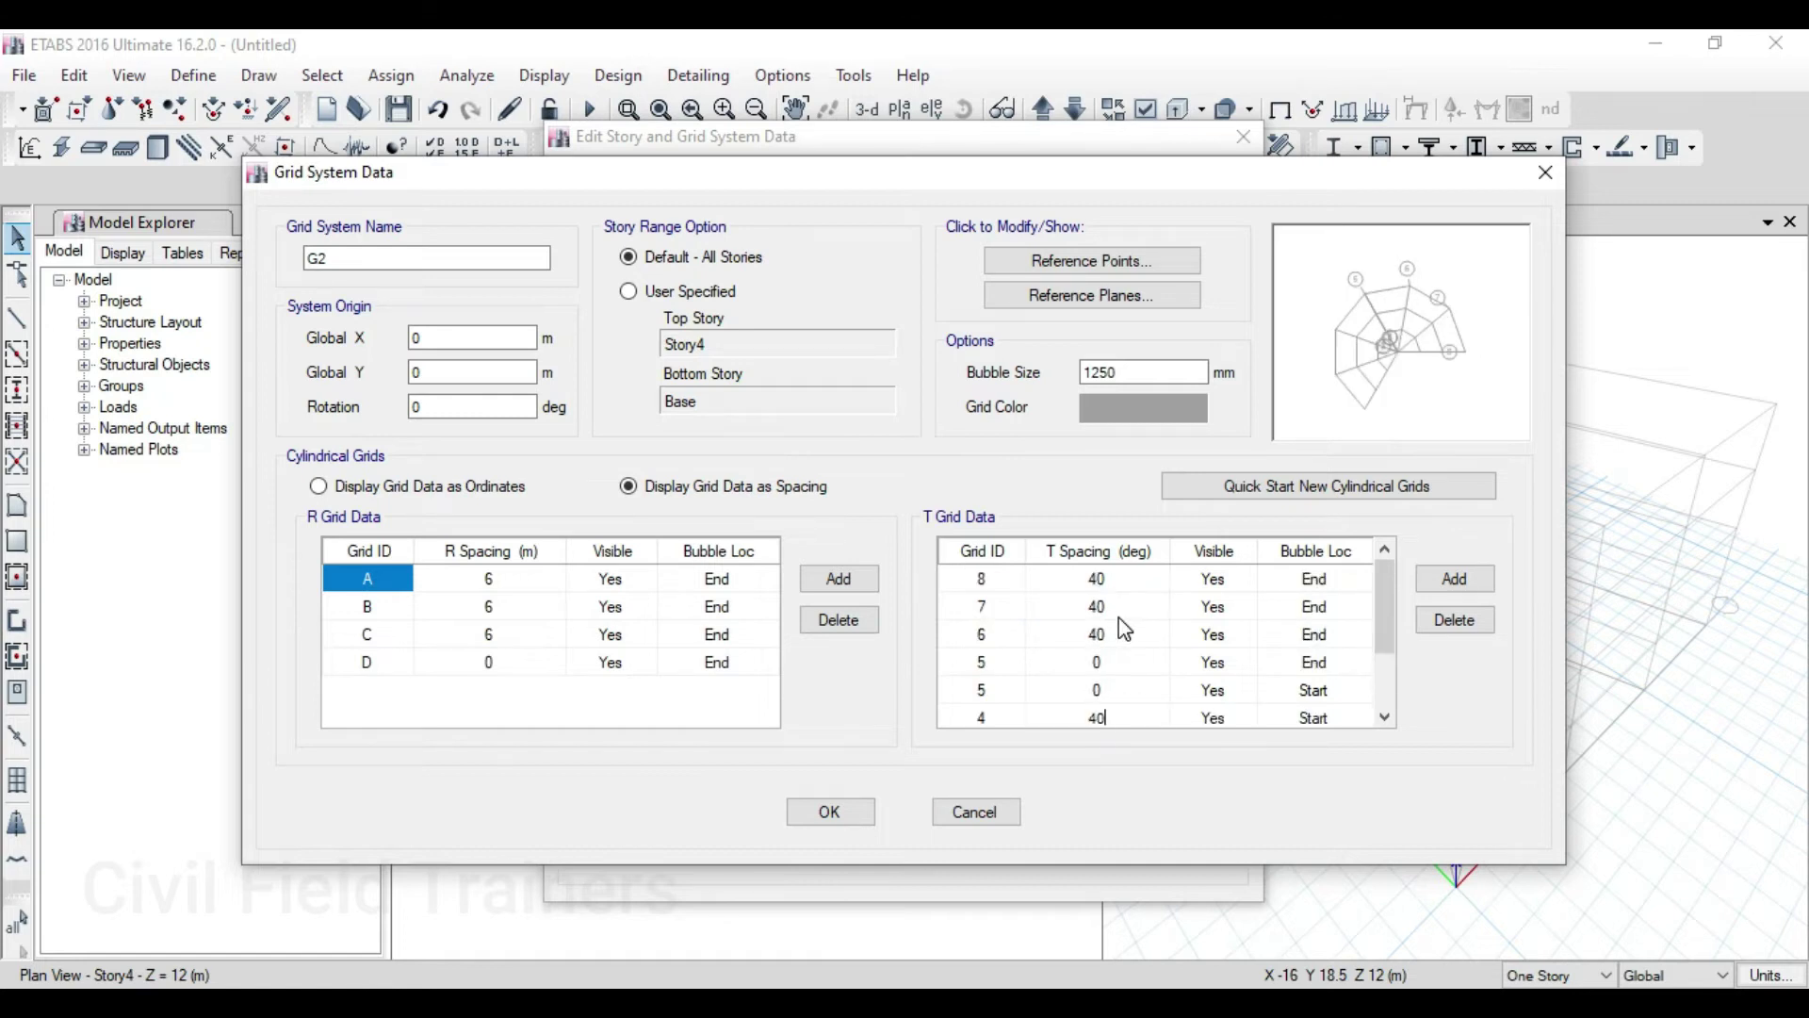
click(1116, 693)
text(3)
click(1107, 662)
text(40)
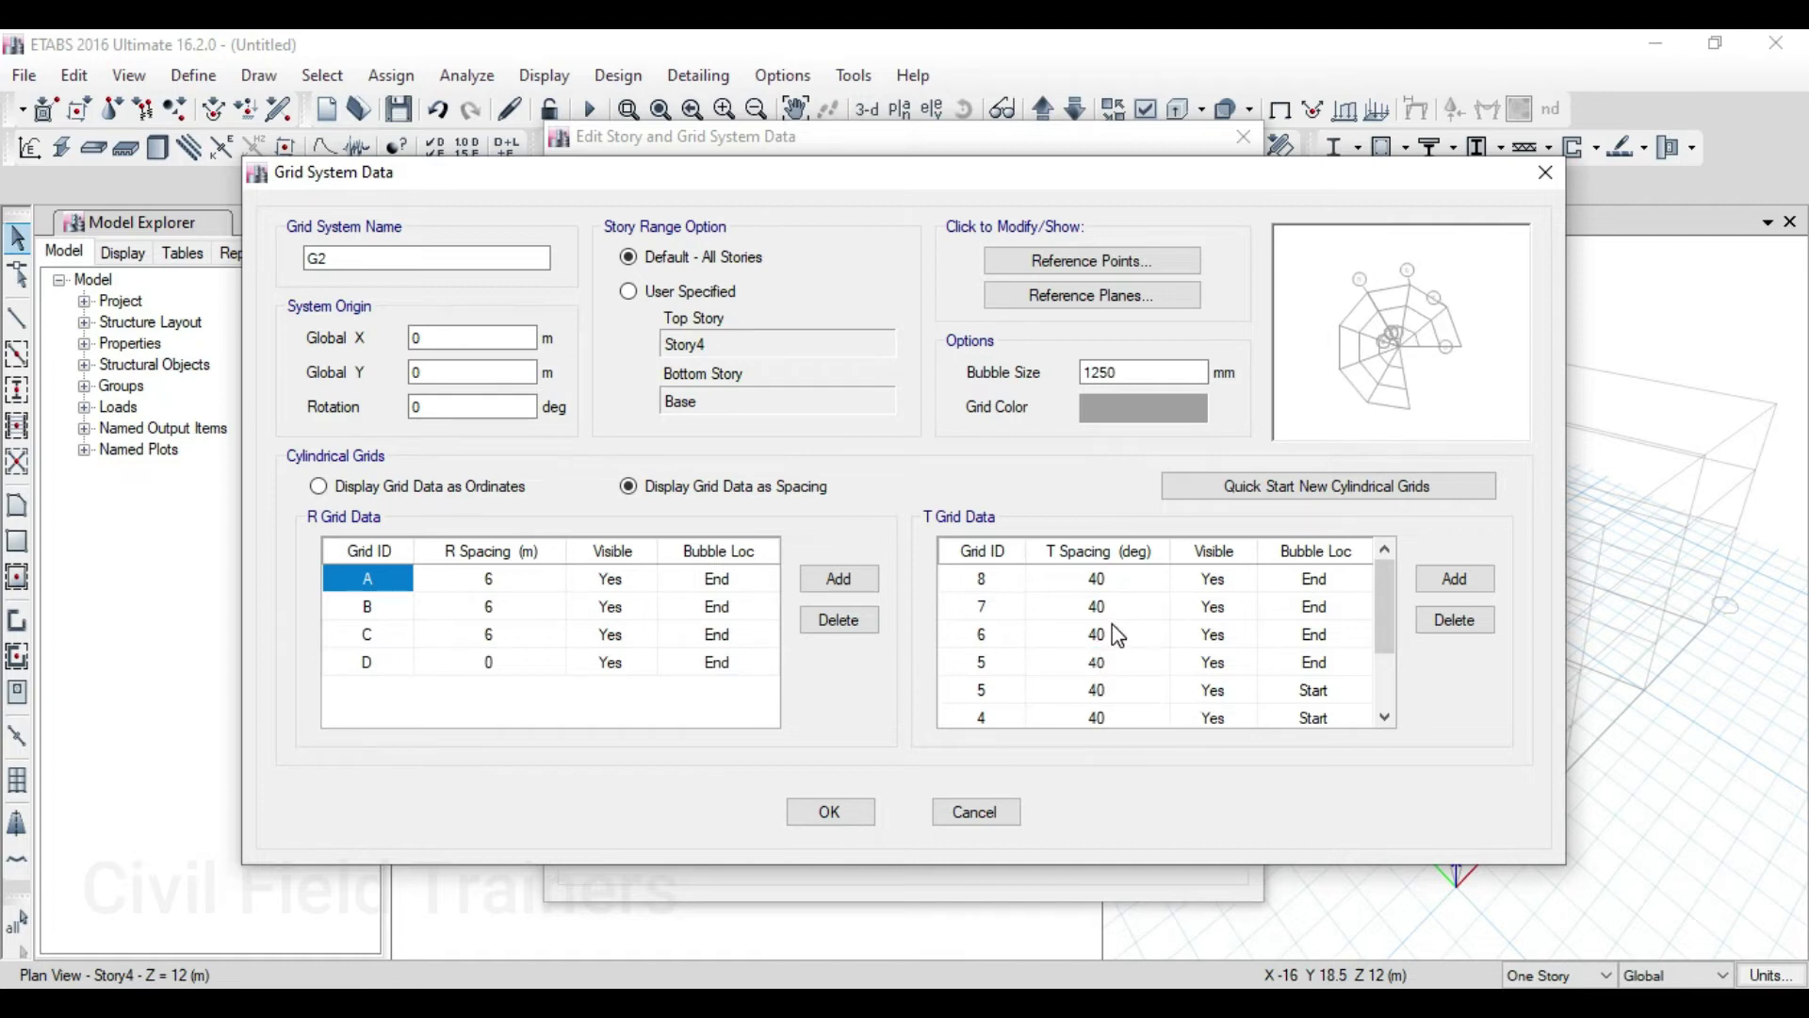
click(1118, 636)
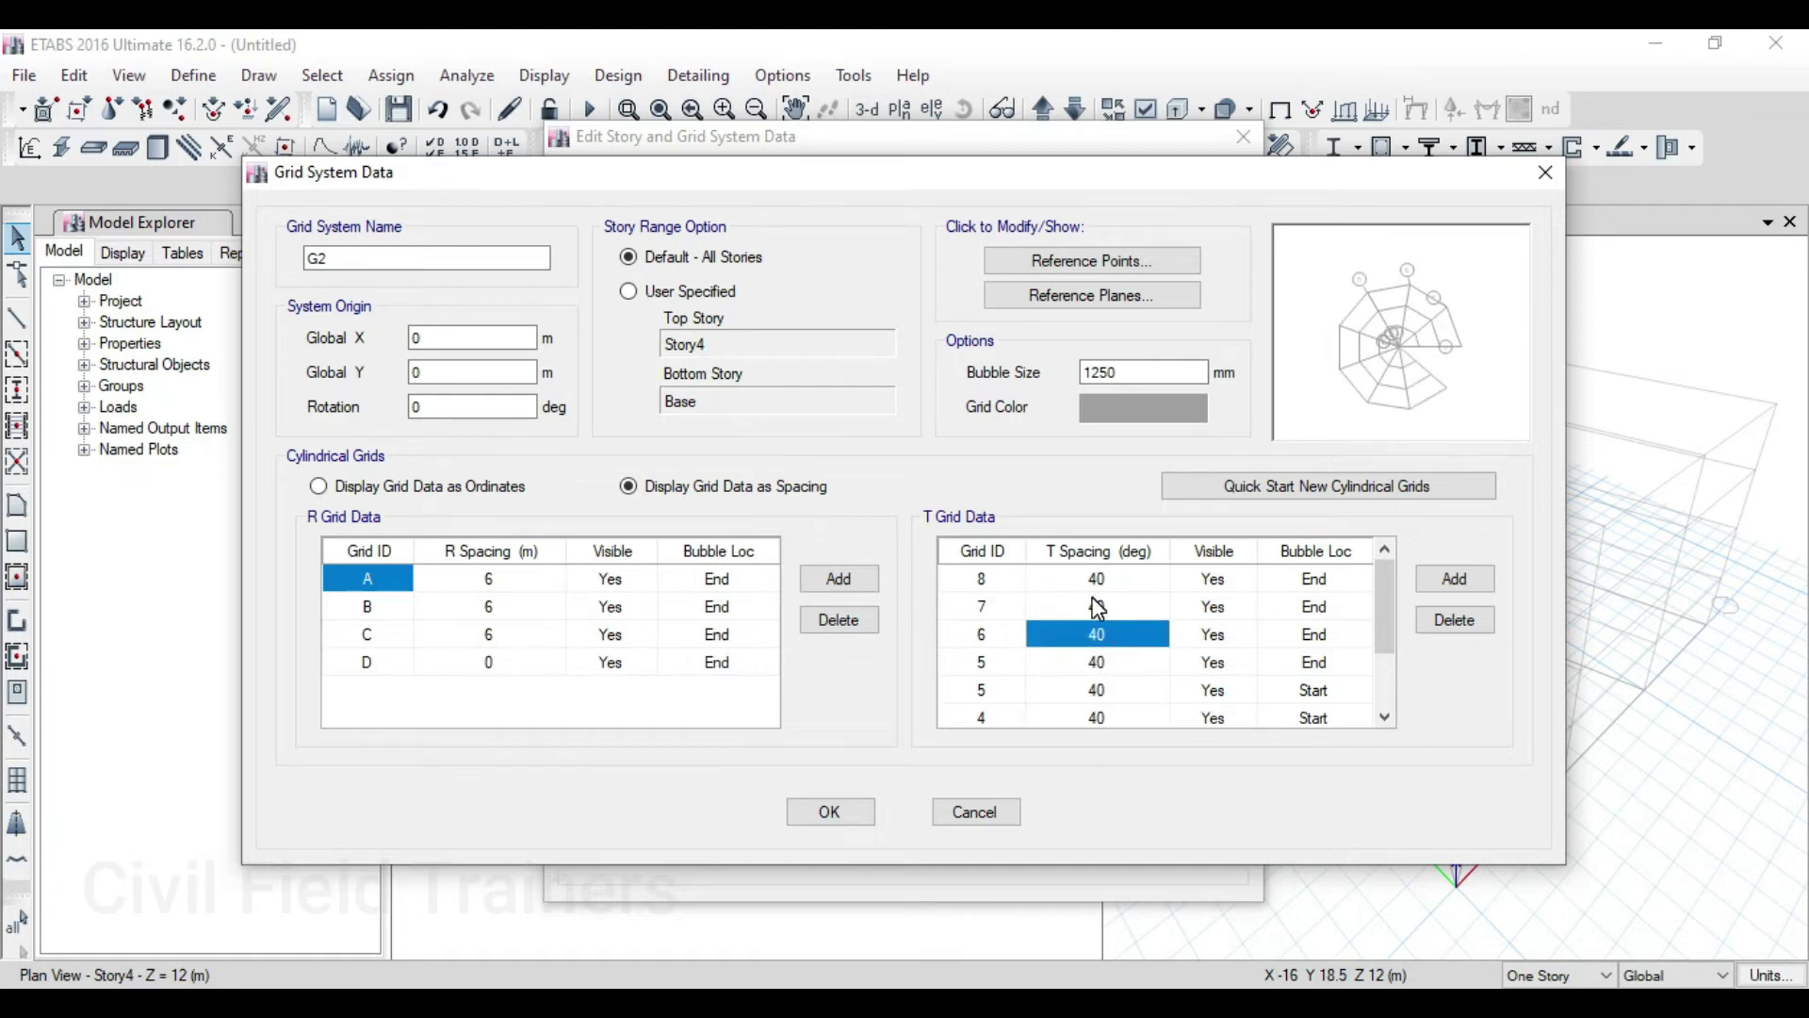
Set the bubble location of T grid lines 1, 2, 3 and 4 to End
scroll(1247, 686, down, 2)
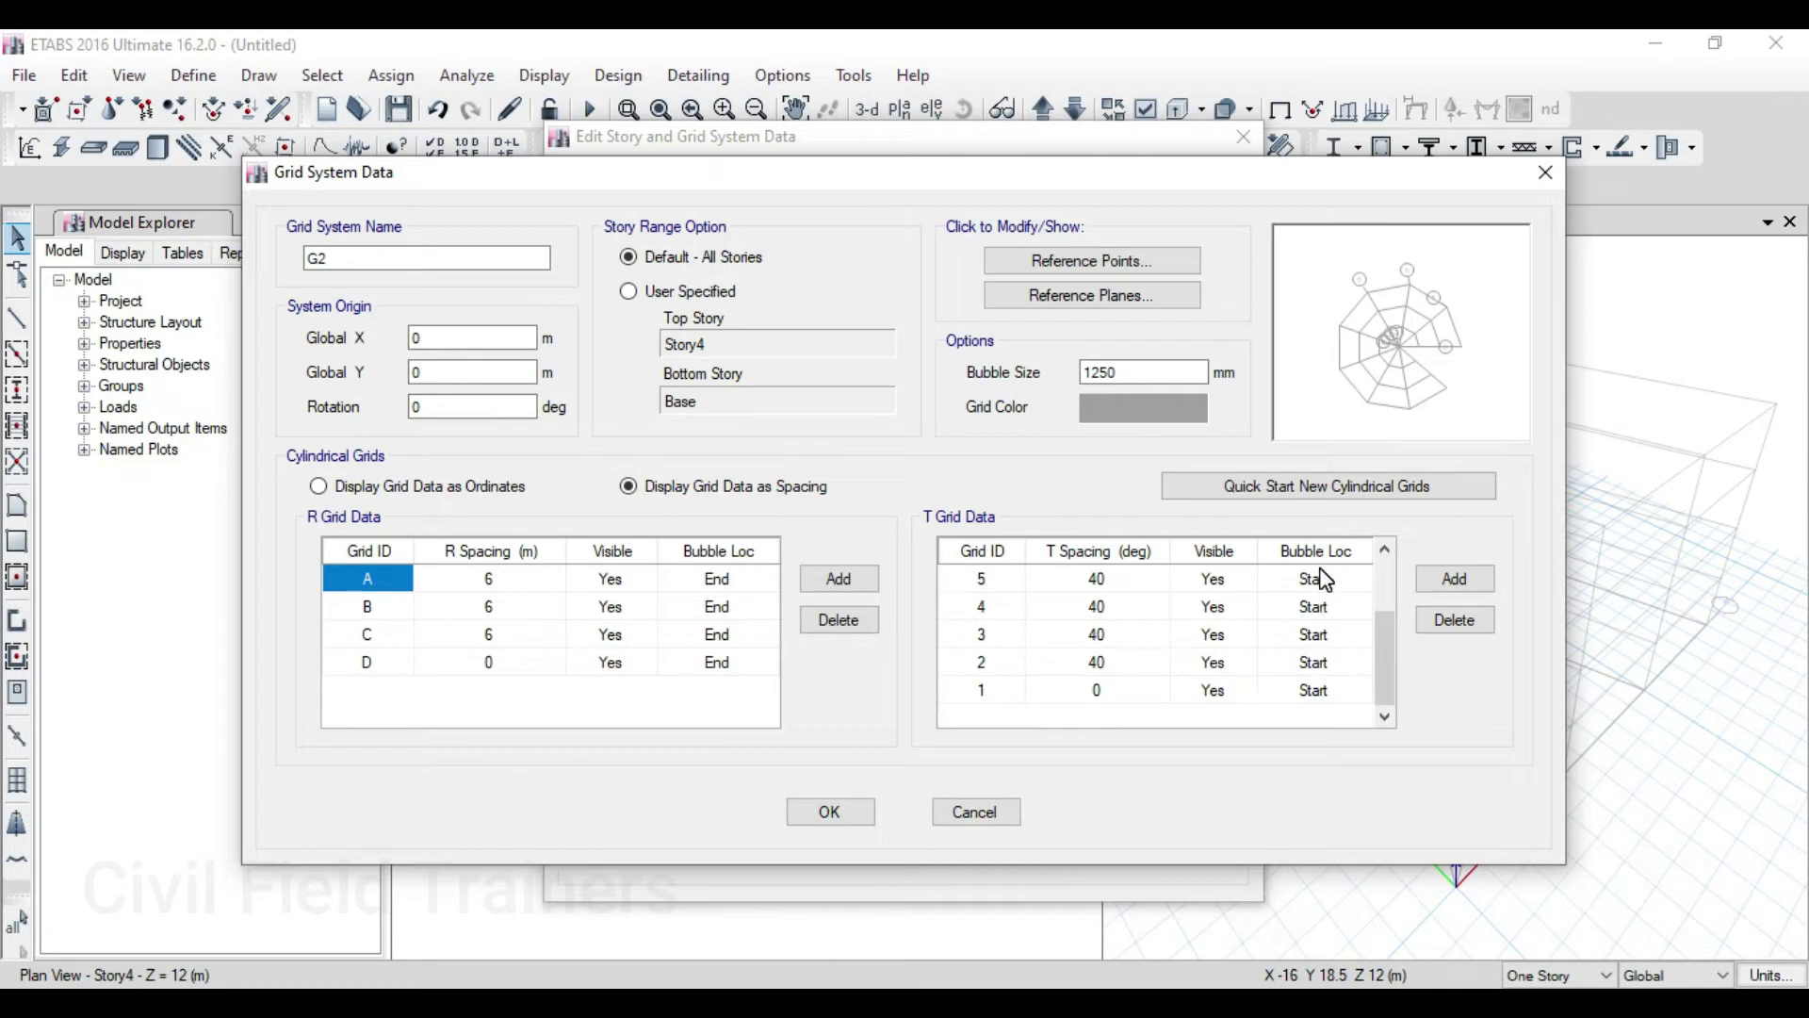
click(1337, 698)
click(1338, 698)
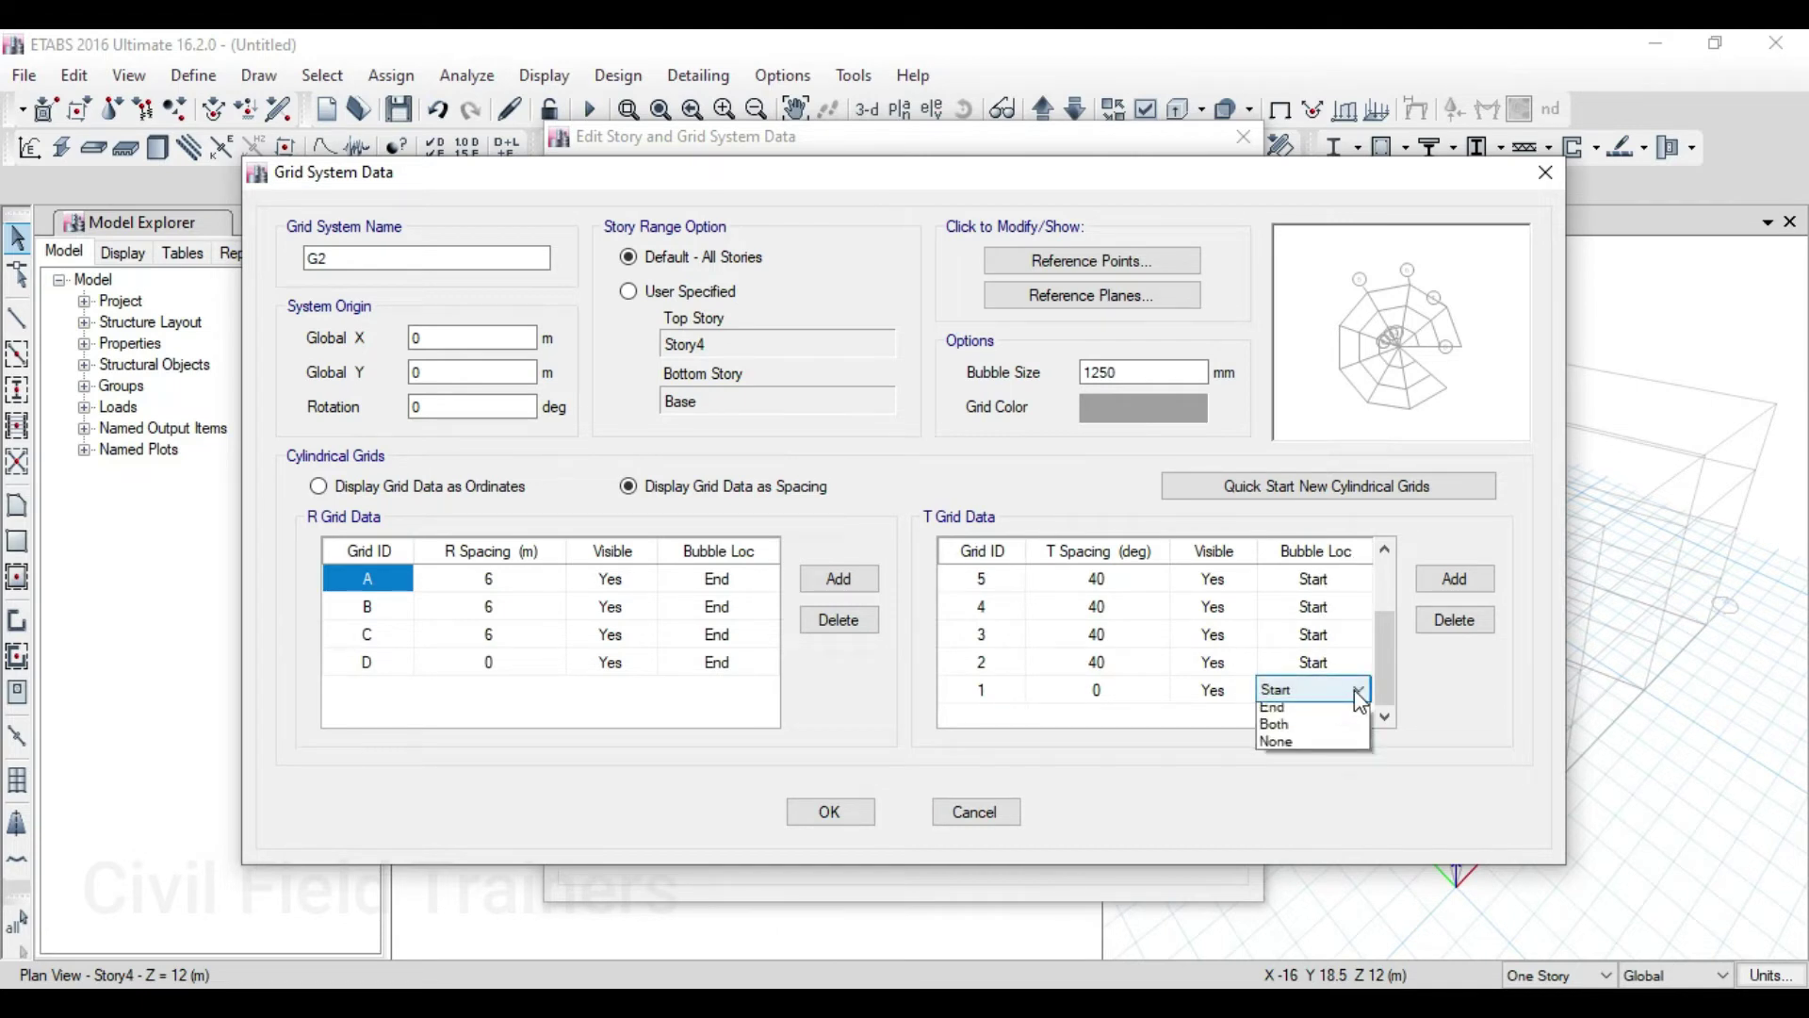
click(1331, 733)
click(1349, 667)
click(1347, 665)
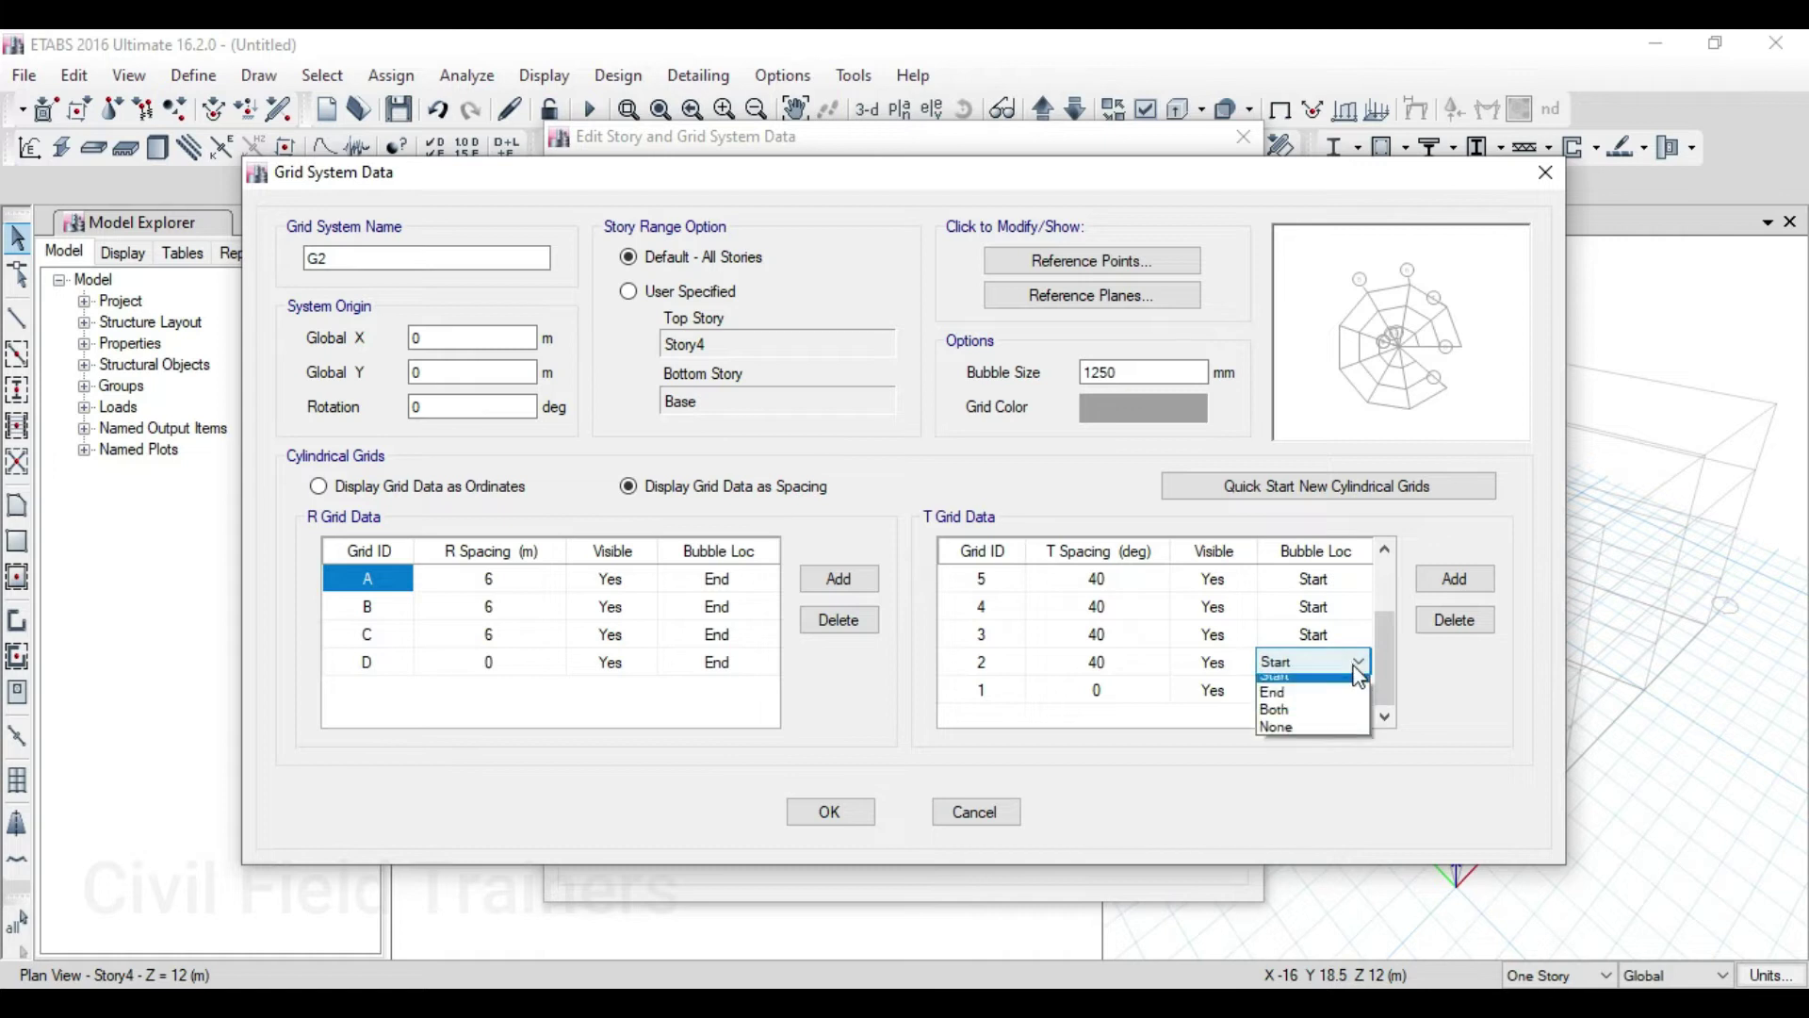
click(1329, 702)
click(1357, 635)
click(1363, 637)
click(1328, 675)
click(1354, 605)
click(1358, 605)
click(1347, 650)
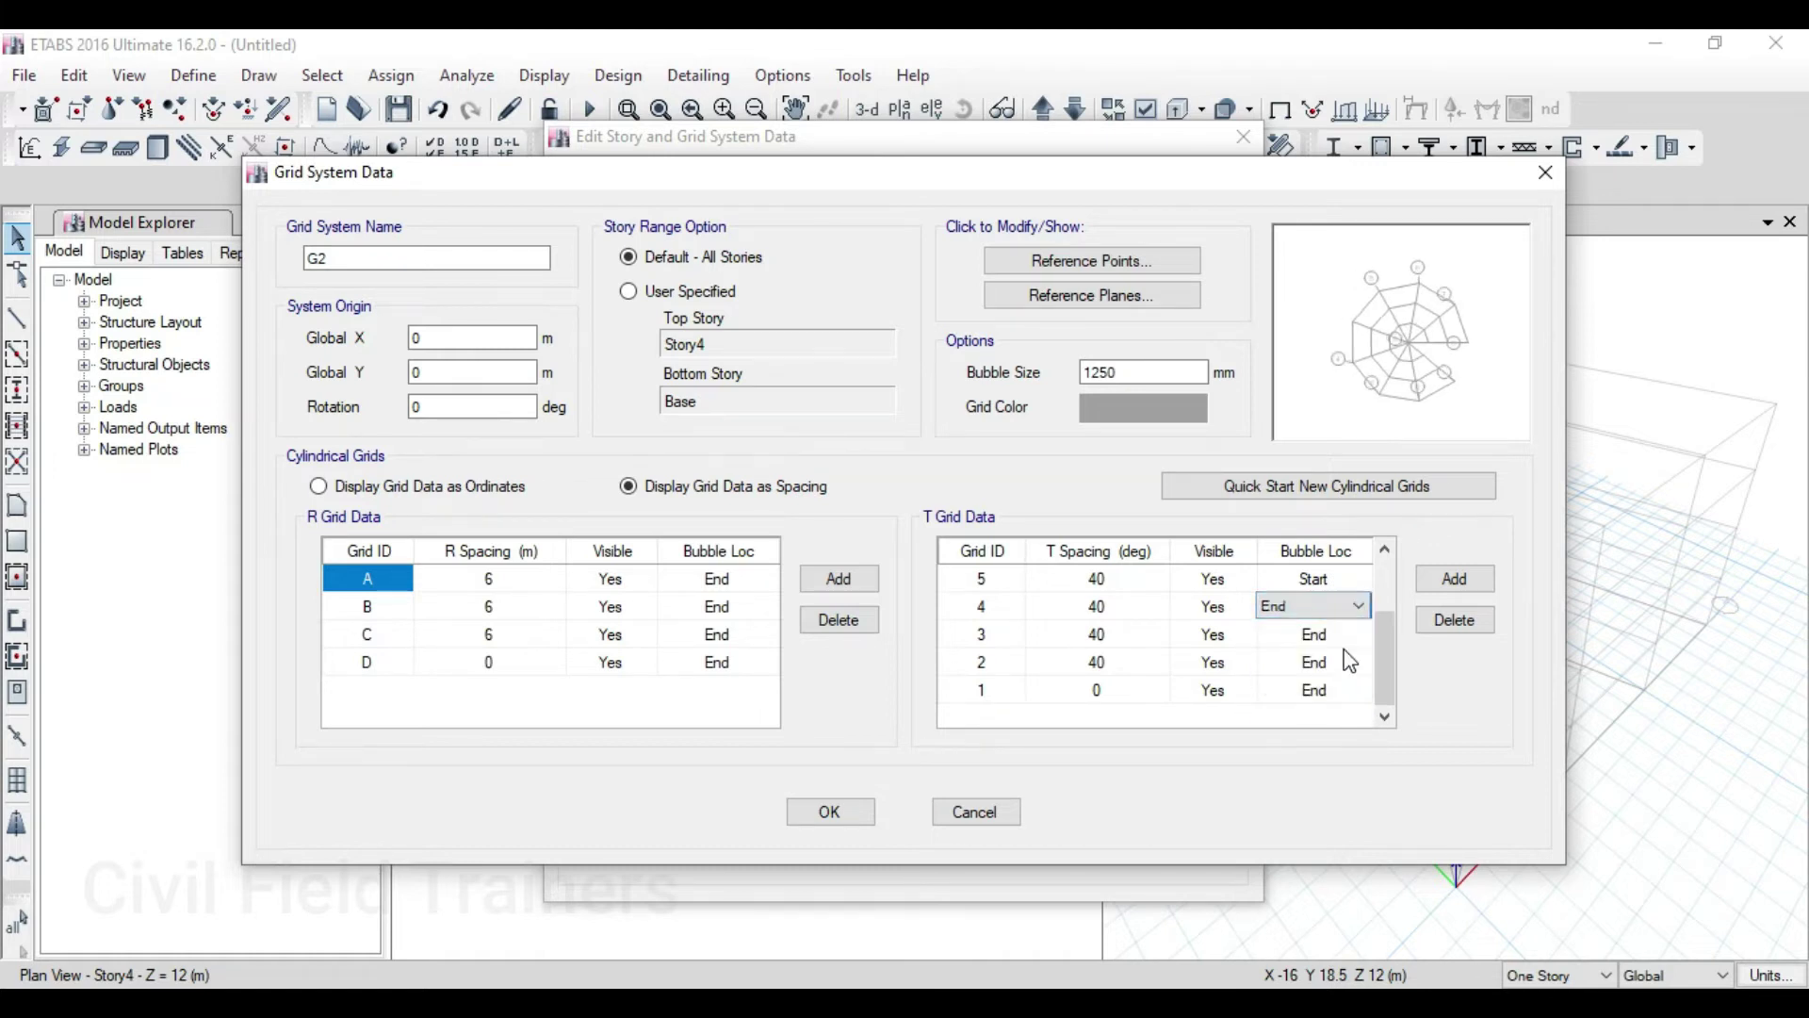
Set the bubble location of the remaining Start-labelled line 5 to End and apply the grid system changes to the model
click(1347, 665)
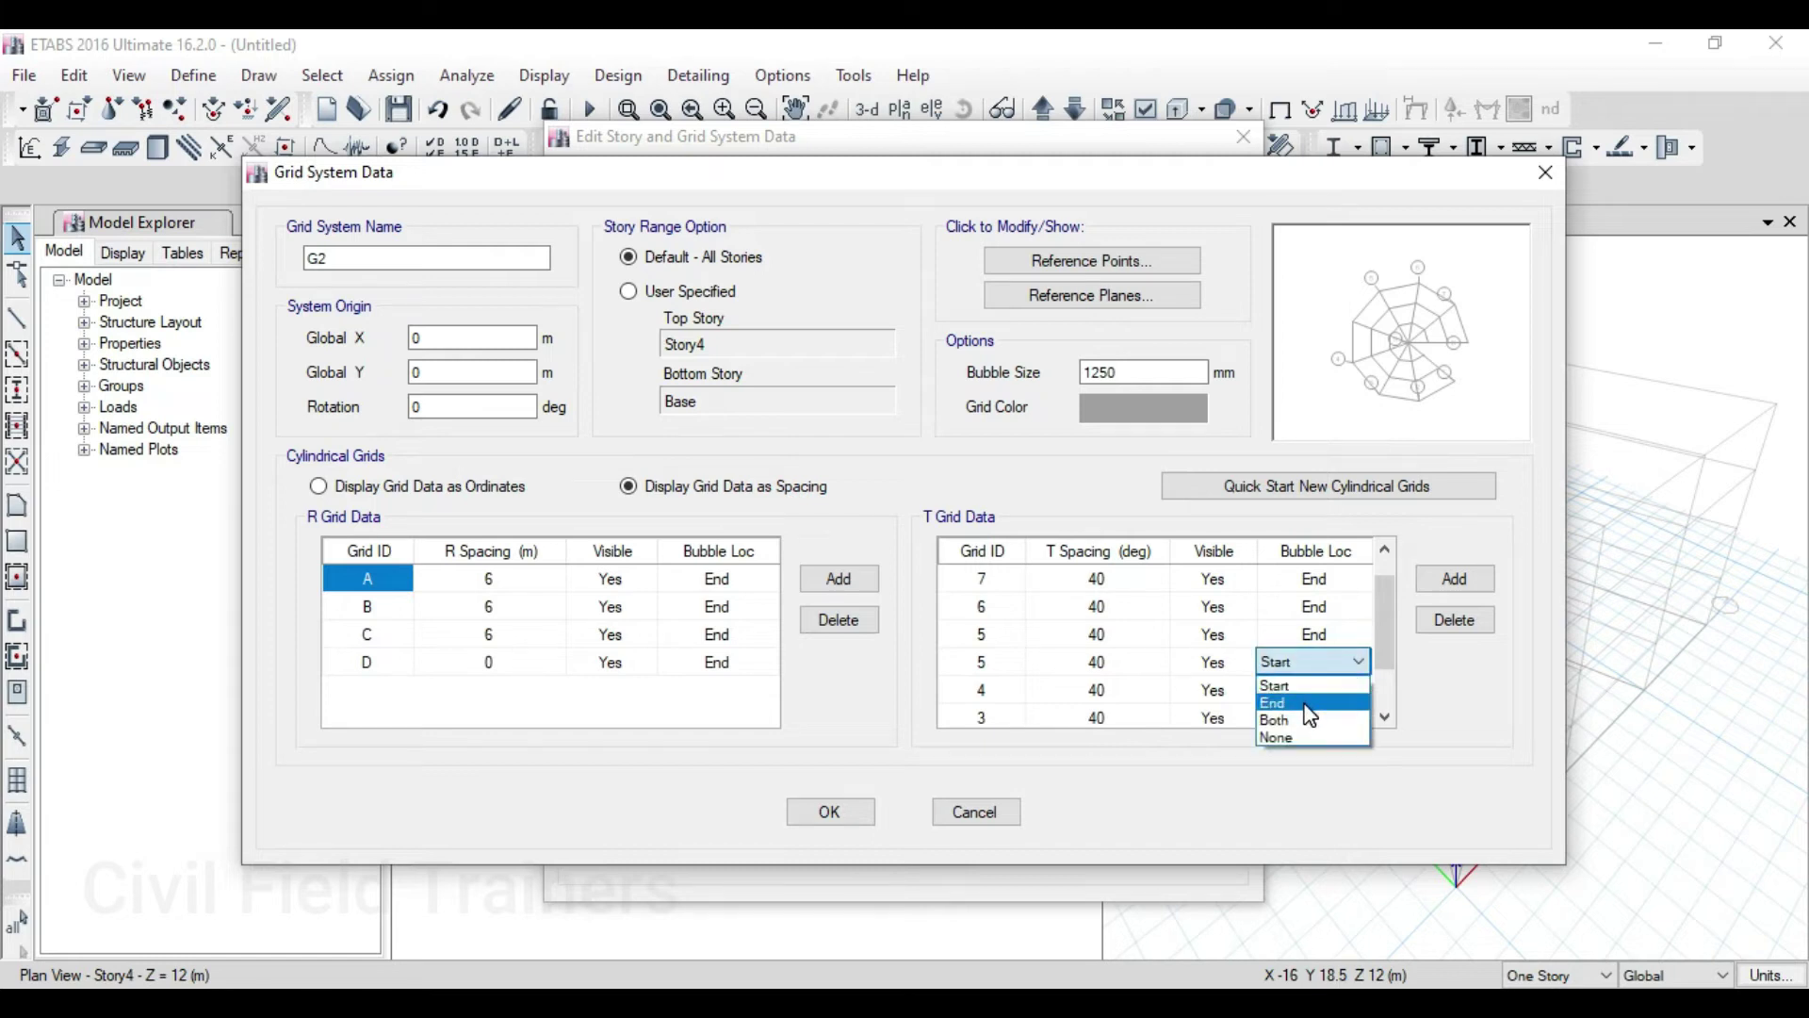
click(1319, 703)
click(1357, 662)
click(1347, 680)
scroll(1384, 716, down, 1)
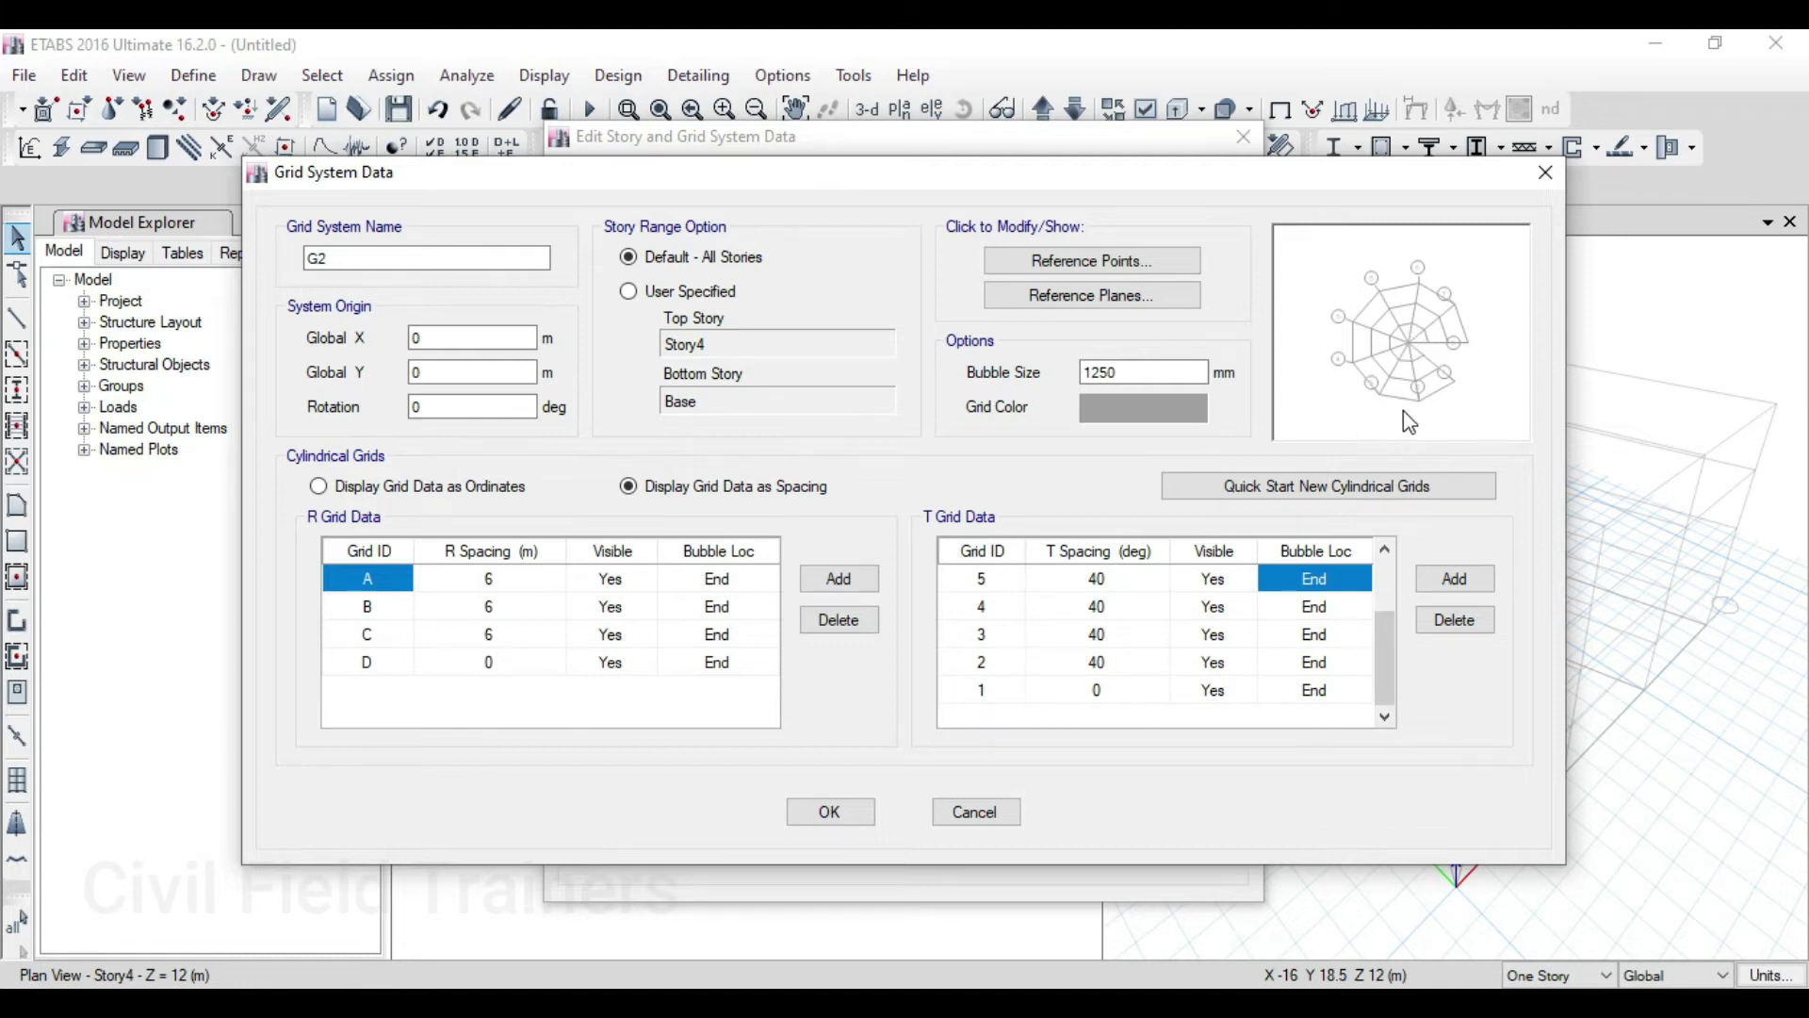
click(833, 816)
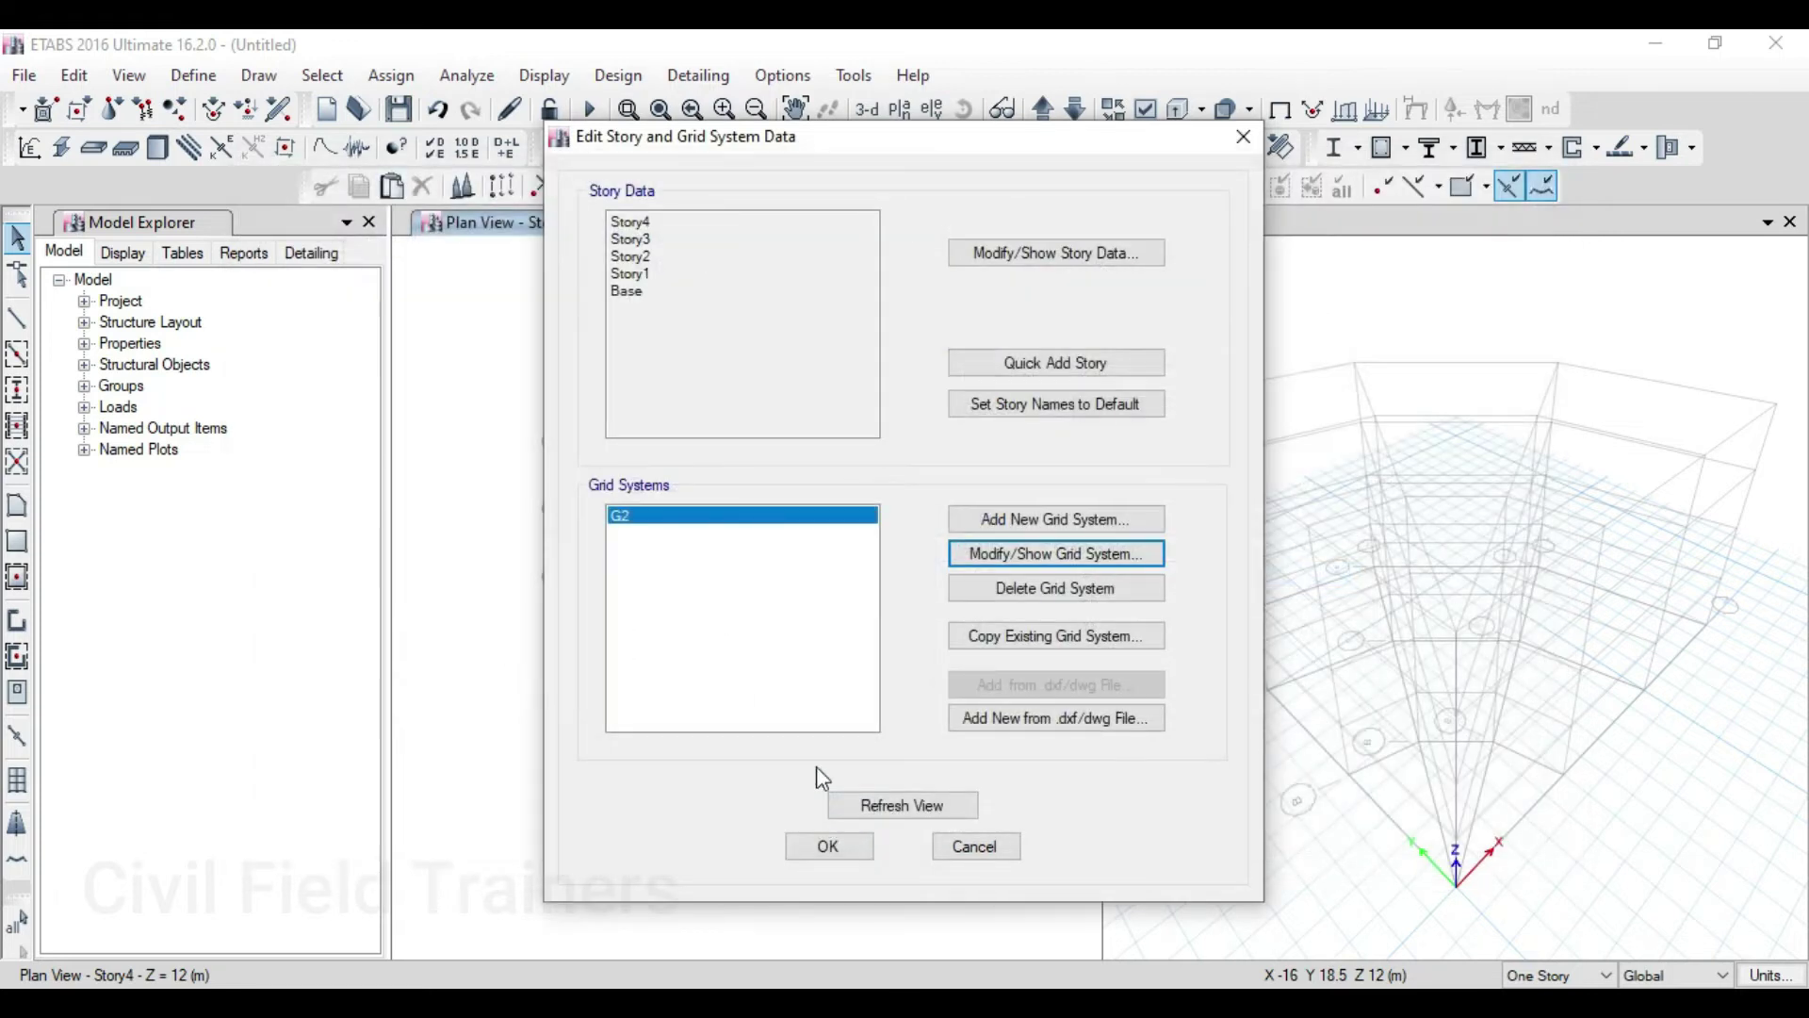
click(825, 850)
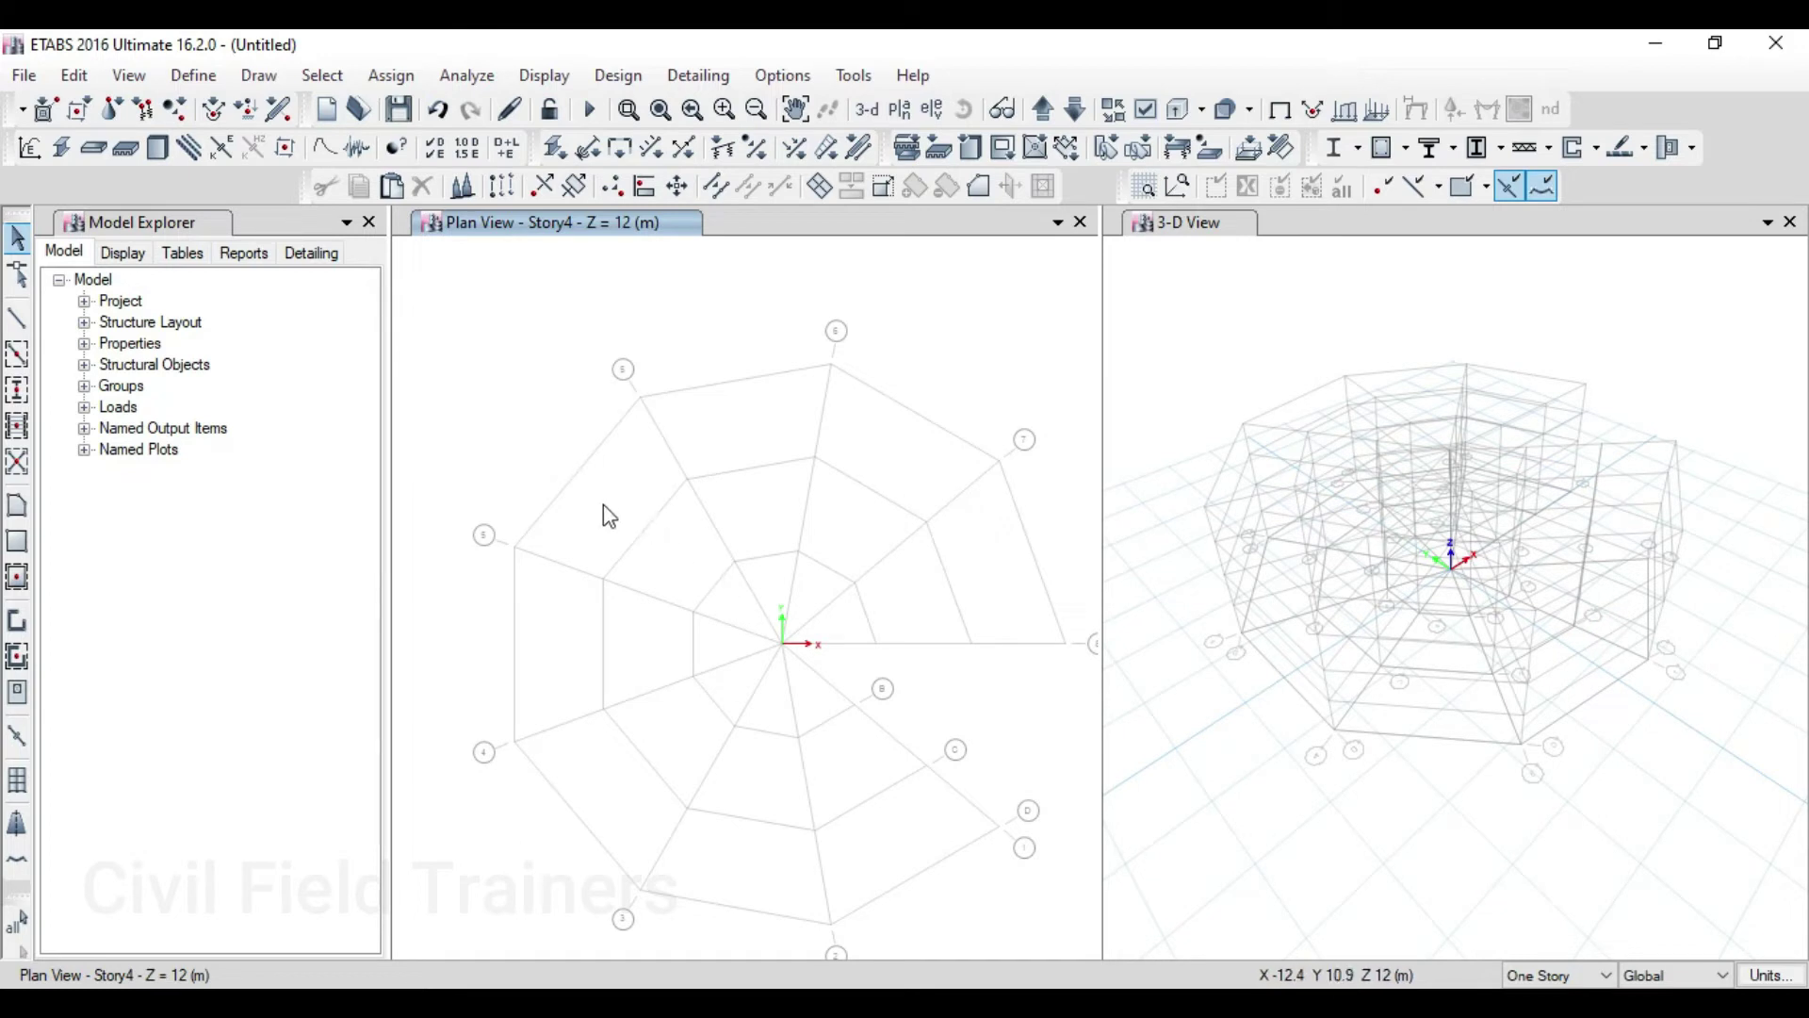
Examine the cylindrical grid in the Story4 plan view, especially the open sector between grid lines 8 and 1
scroll(626, 405, down, 3)
scroll(721, 516, up, 3)
scroll(791, 534, up, 3)
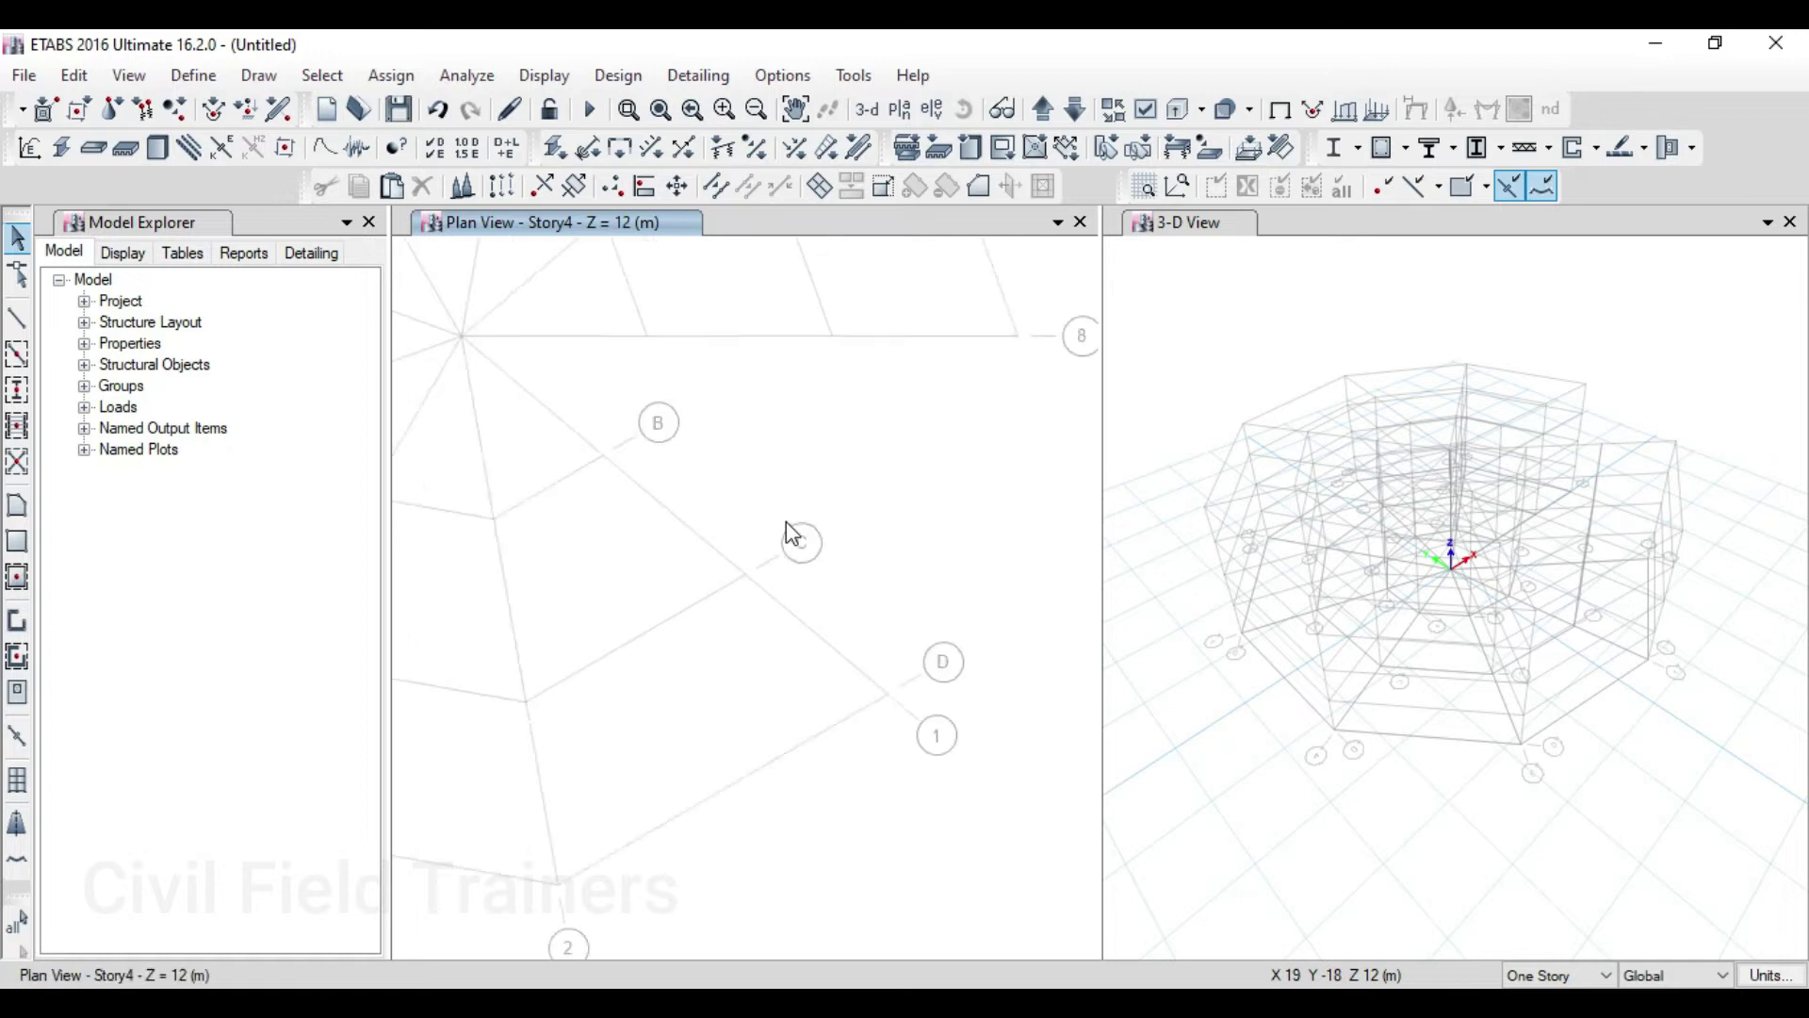
scroll(727, 517, down, 3)
scroll(619, 465, up, 3)
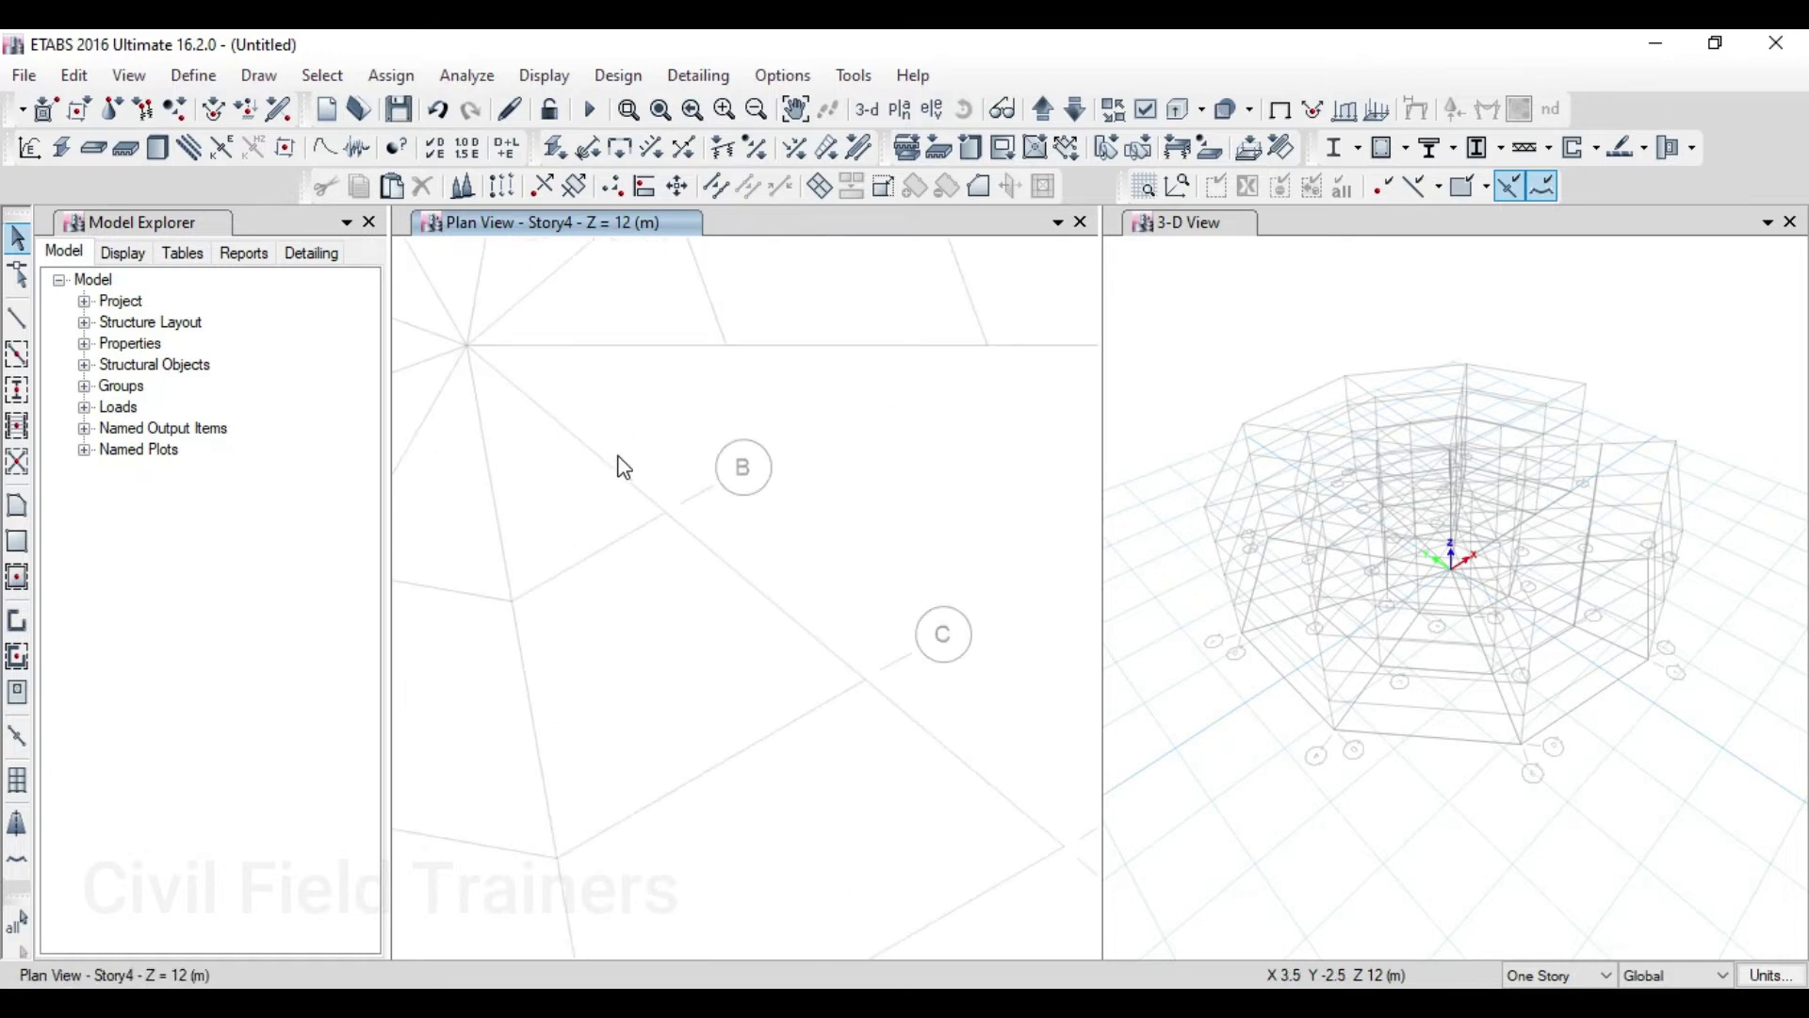
scroll(697, 494, down, 3)
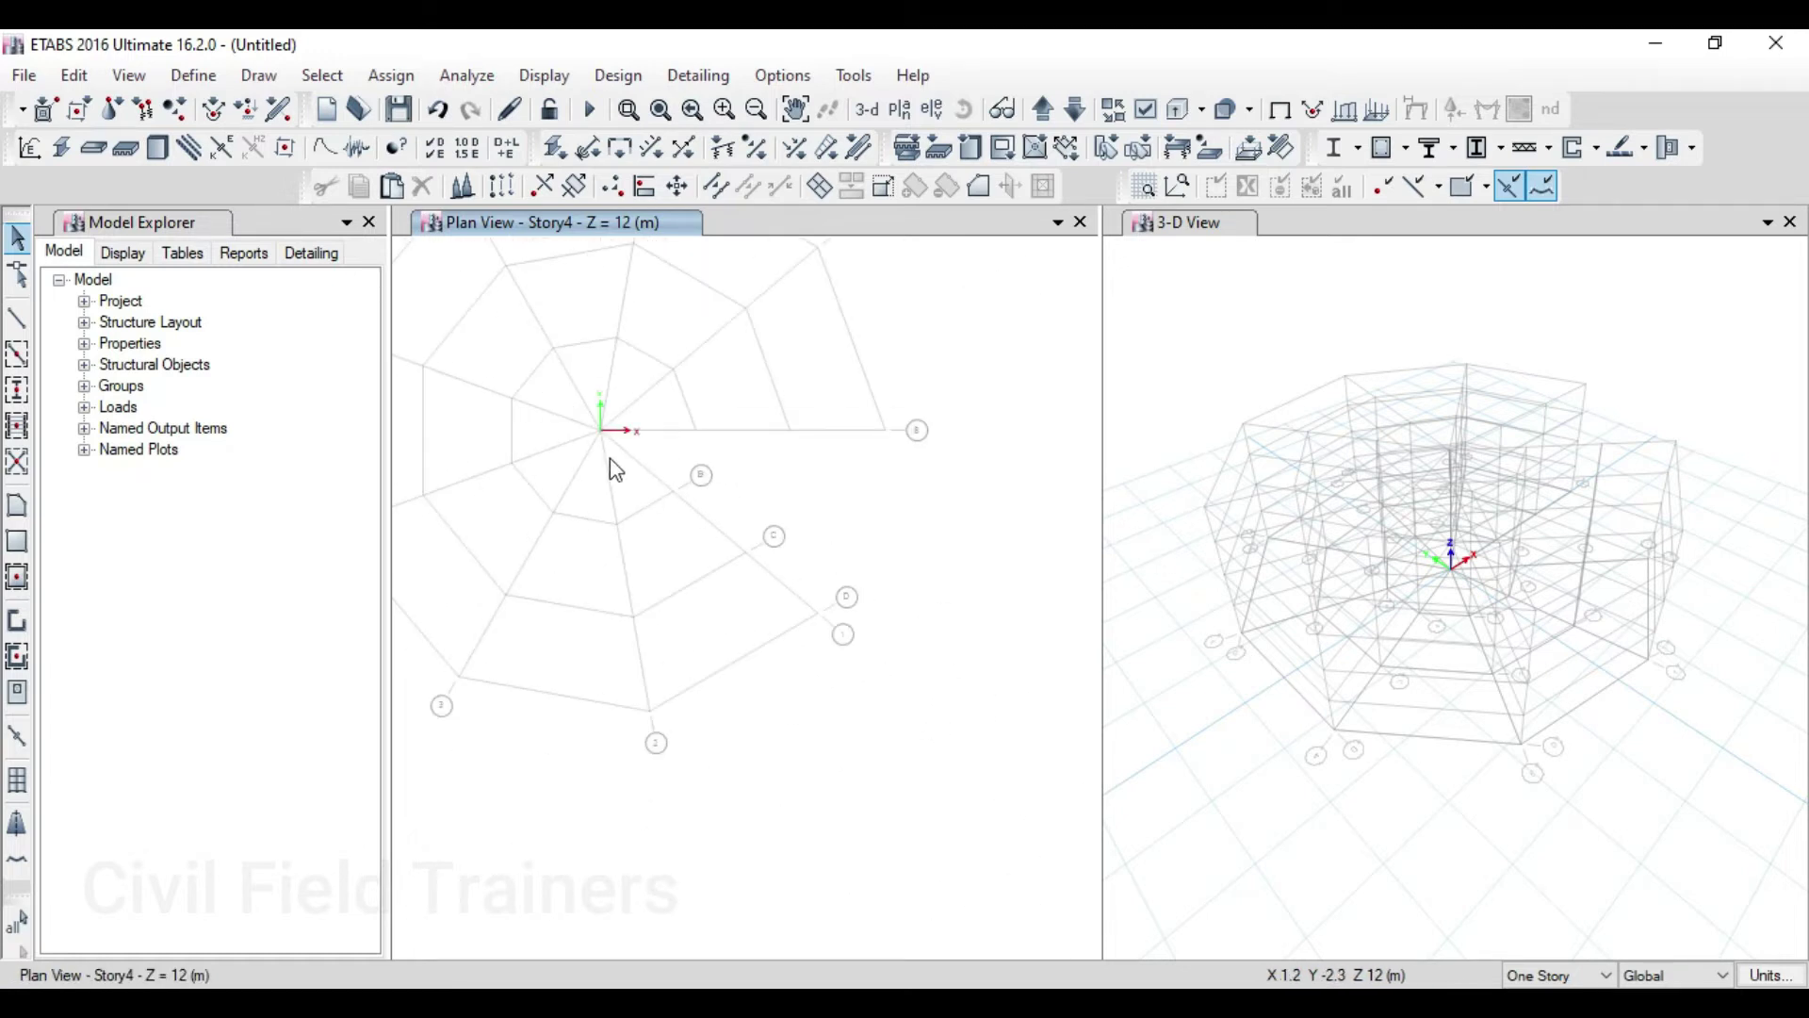
scroll(603, 416, up, 3)
scroll(629, 476, down, 3)
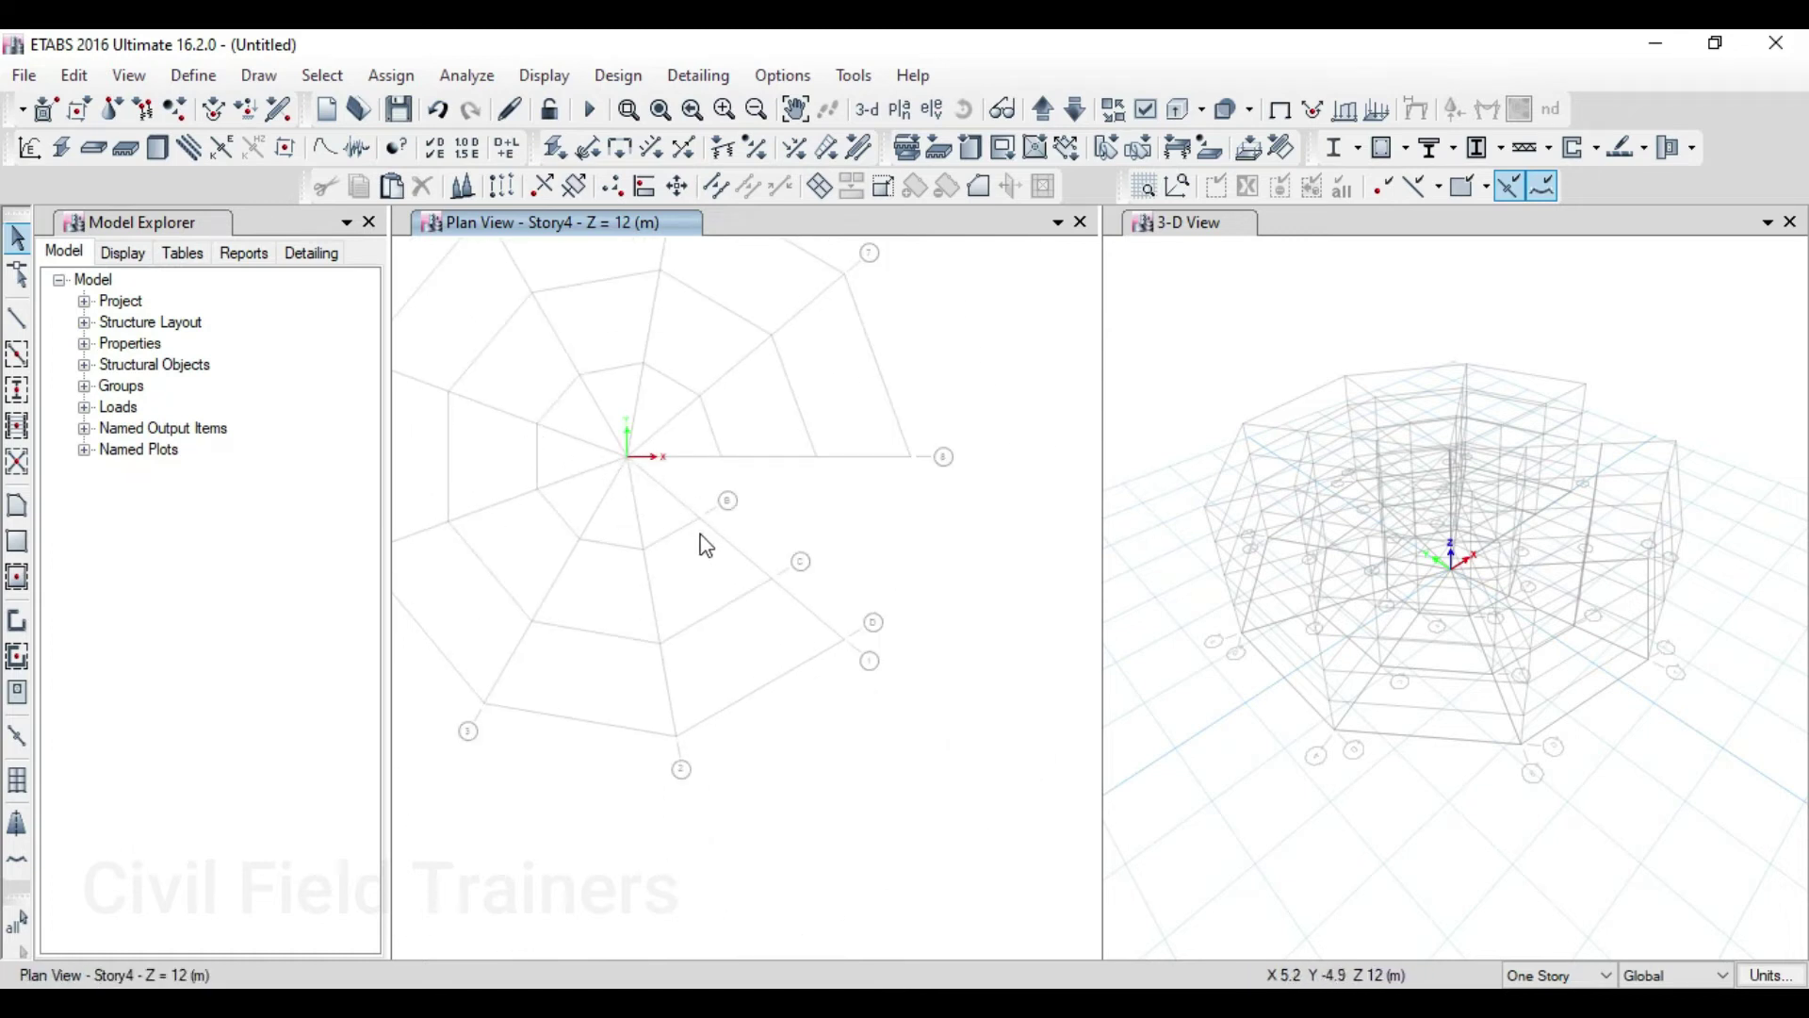
Add an R grid line after D to the cylindrical grid, set D's R spacing to 6 m, and apply the changes
click(75, 76)
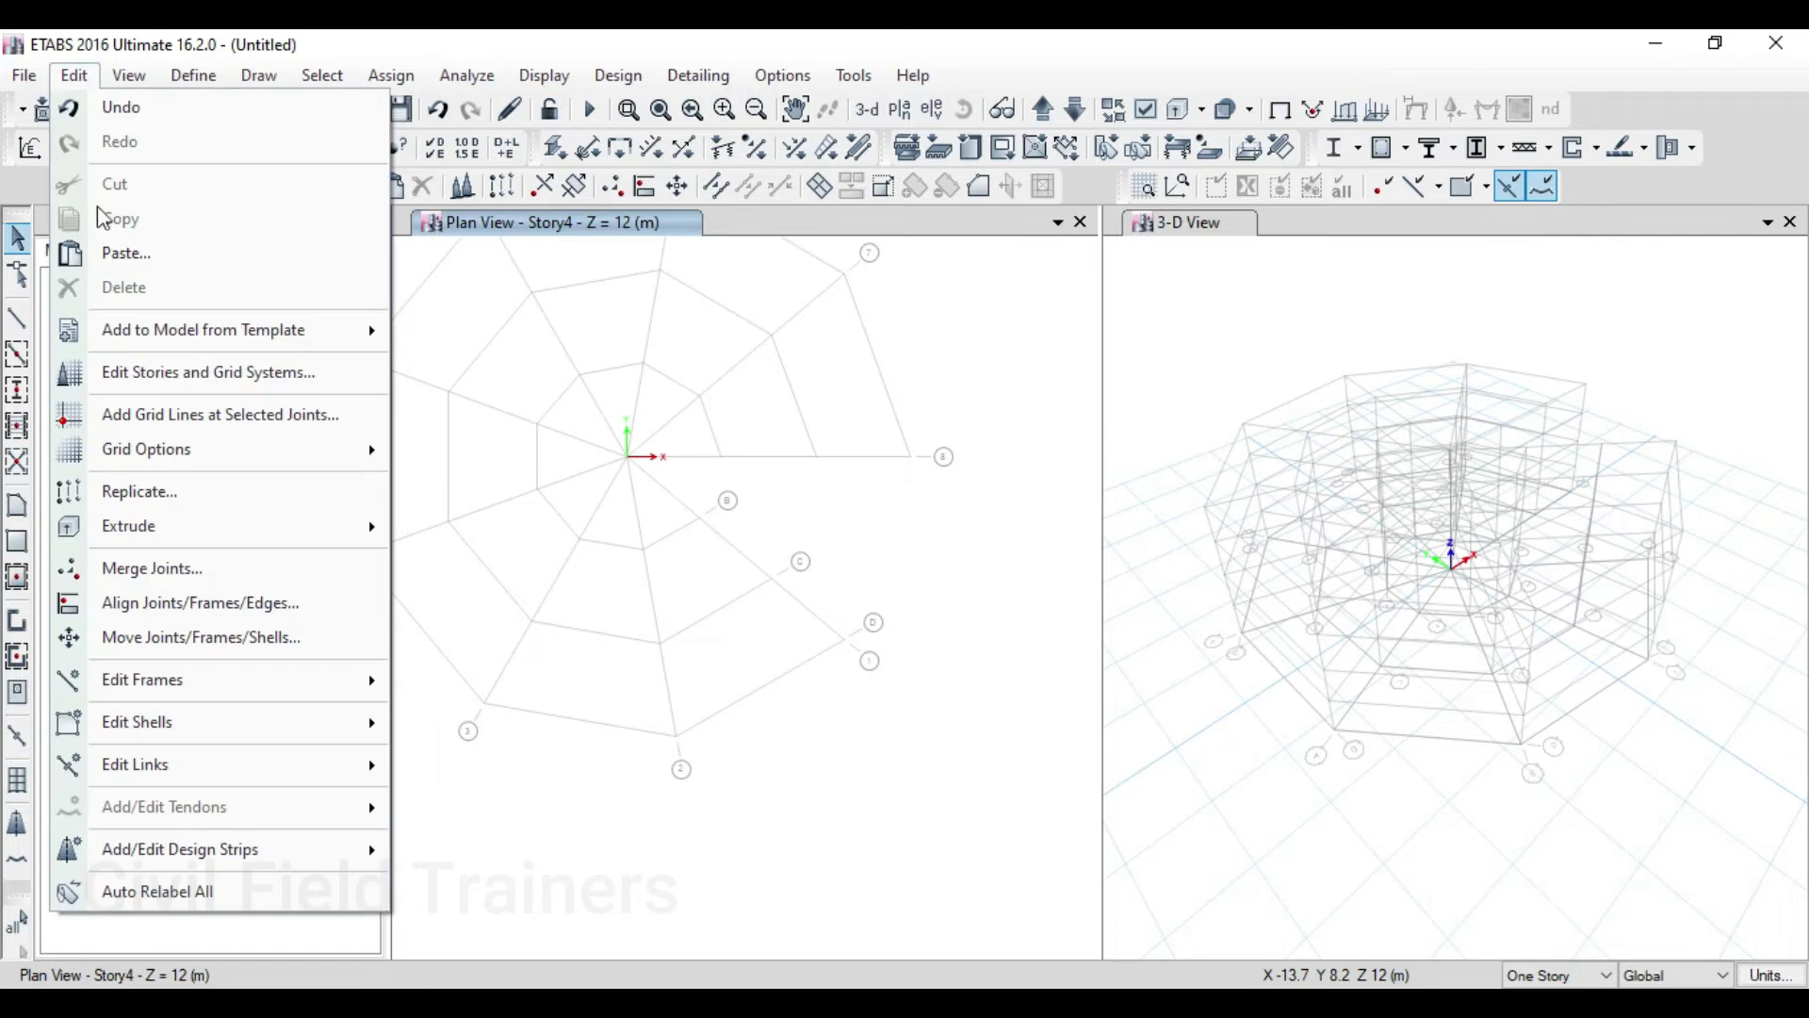
click(153, 372)
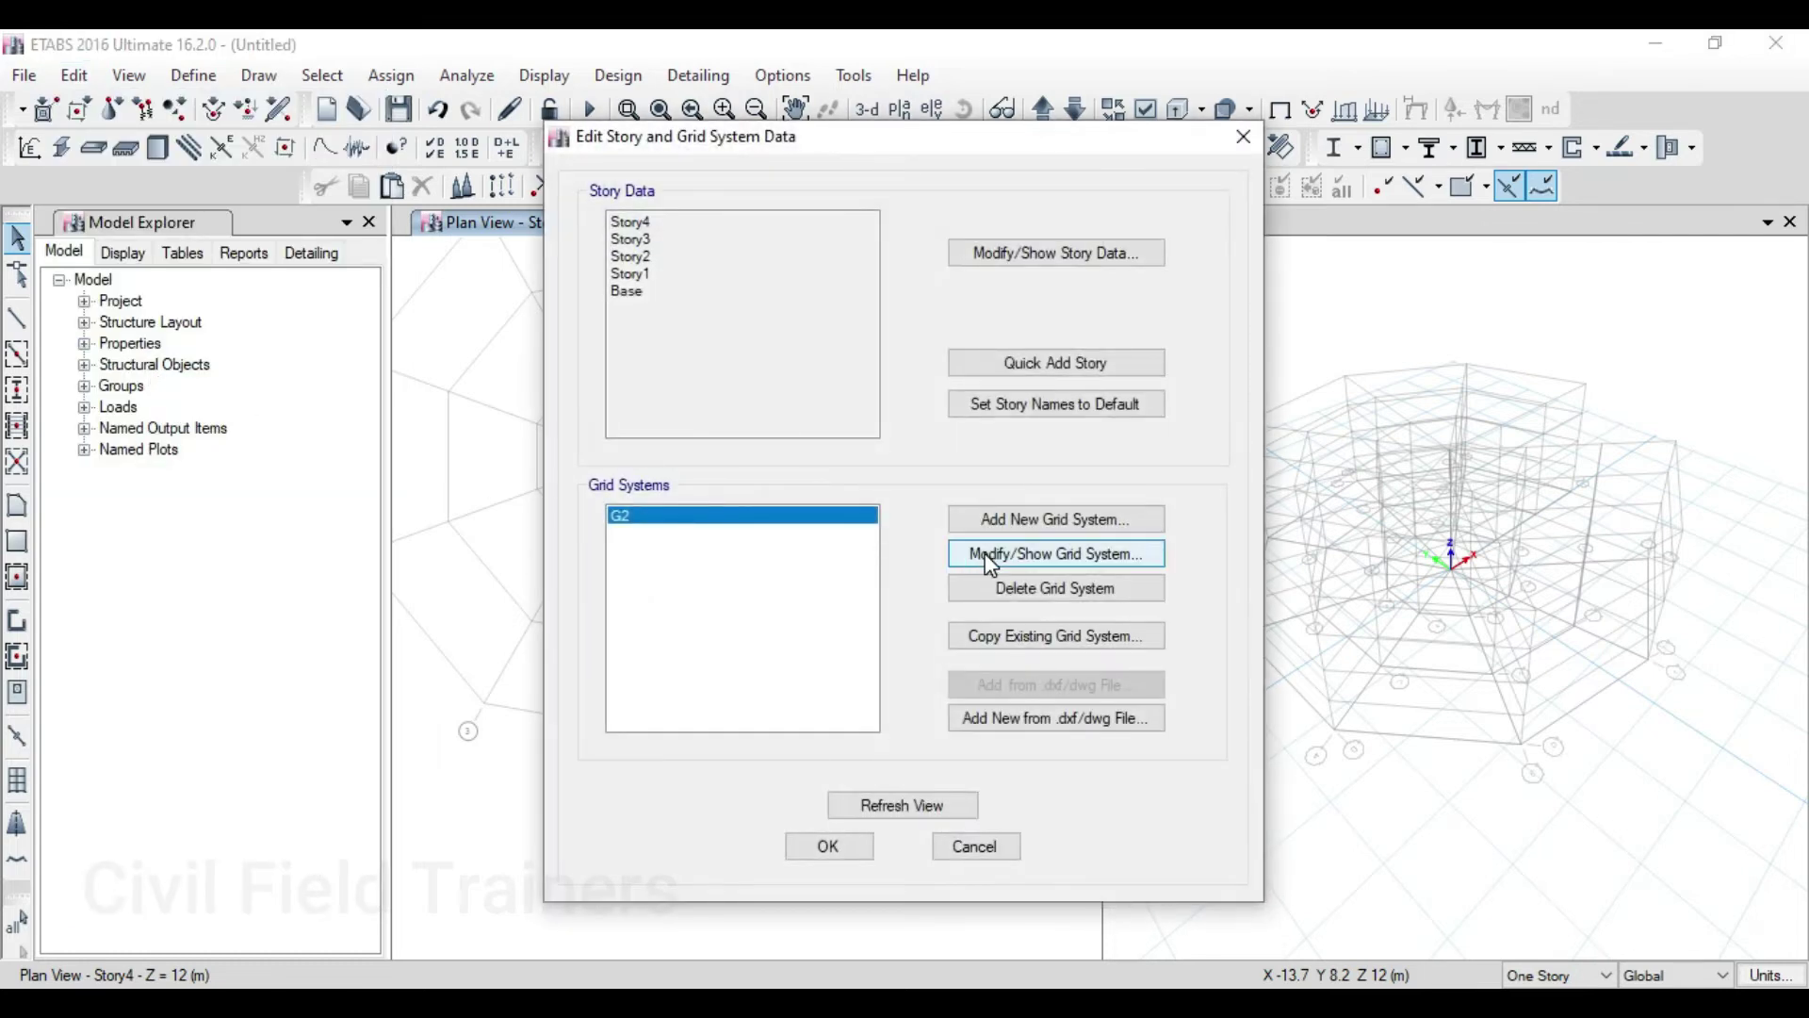
click(990, 563)
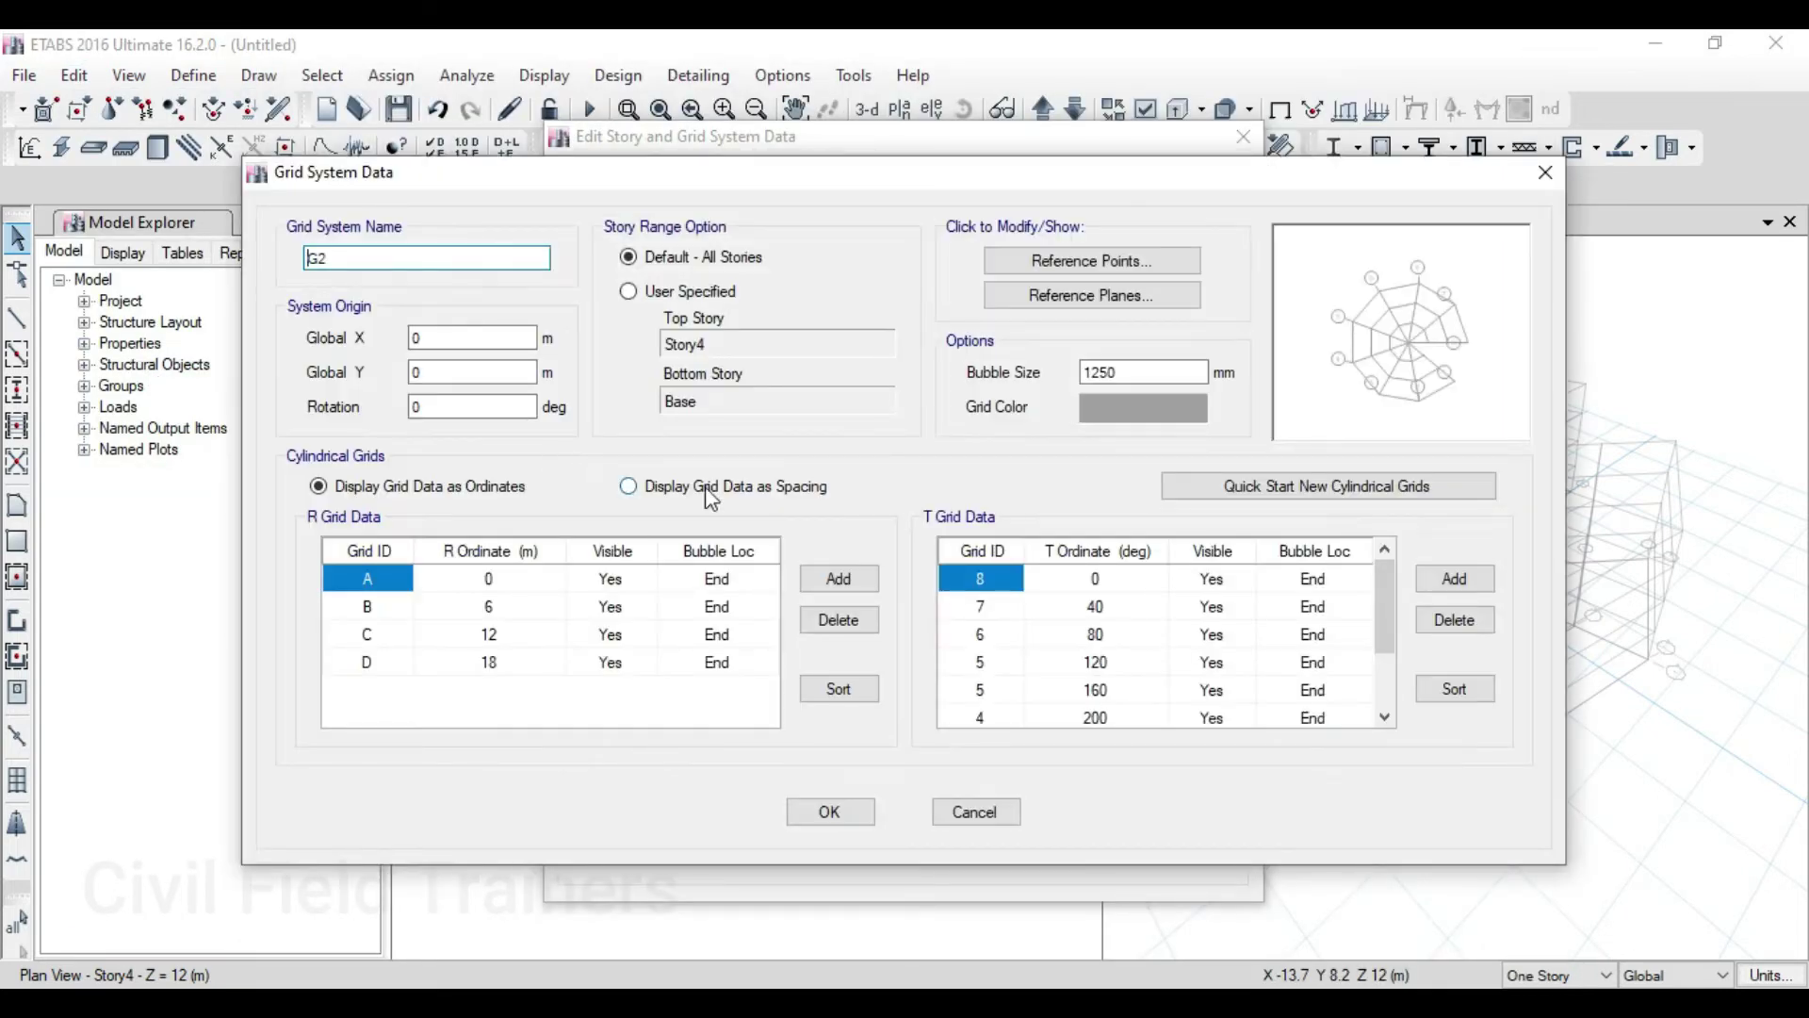
click(705, 486)
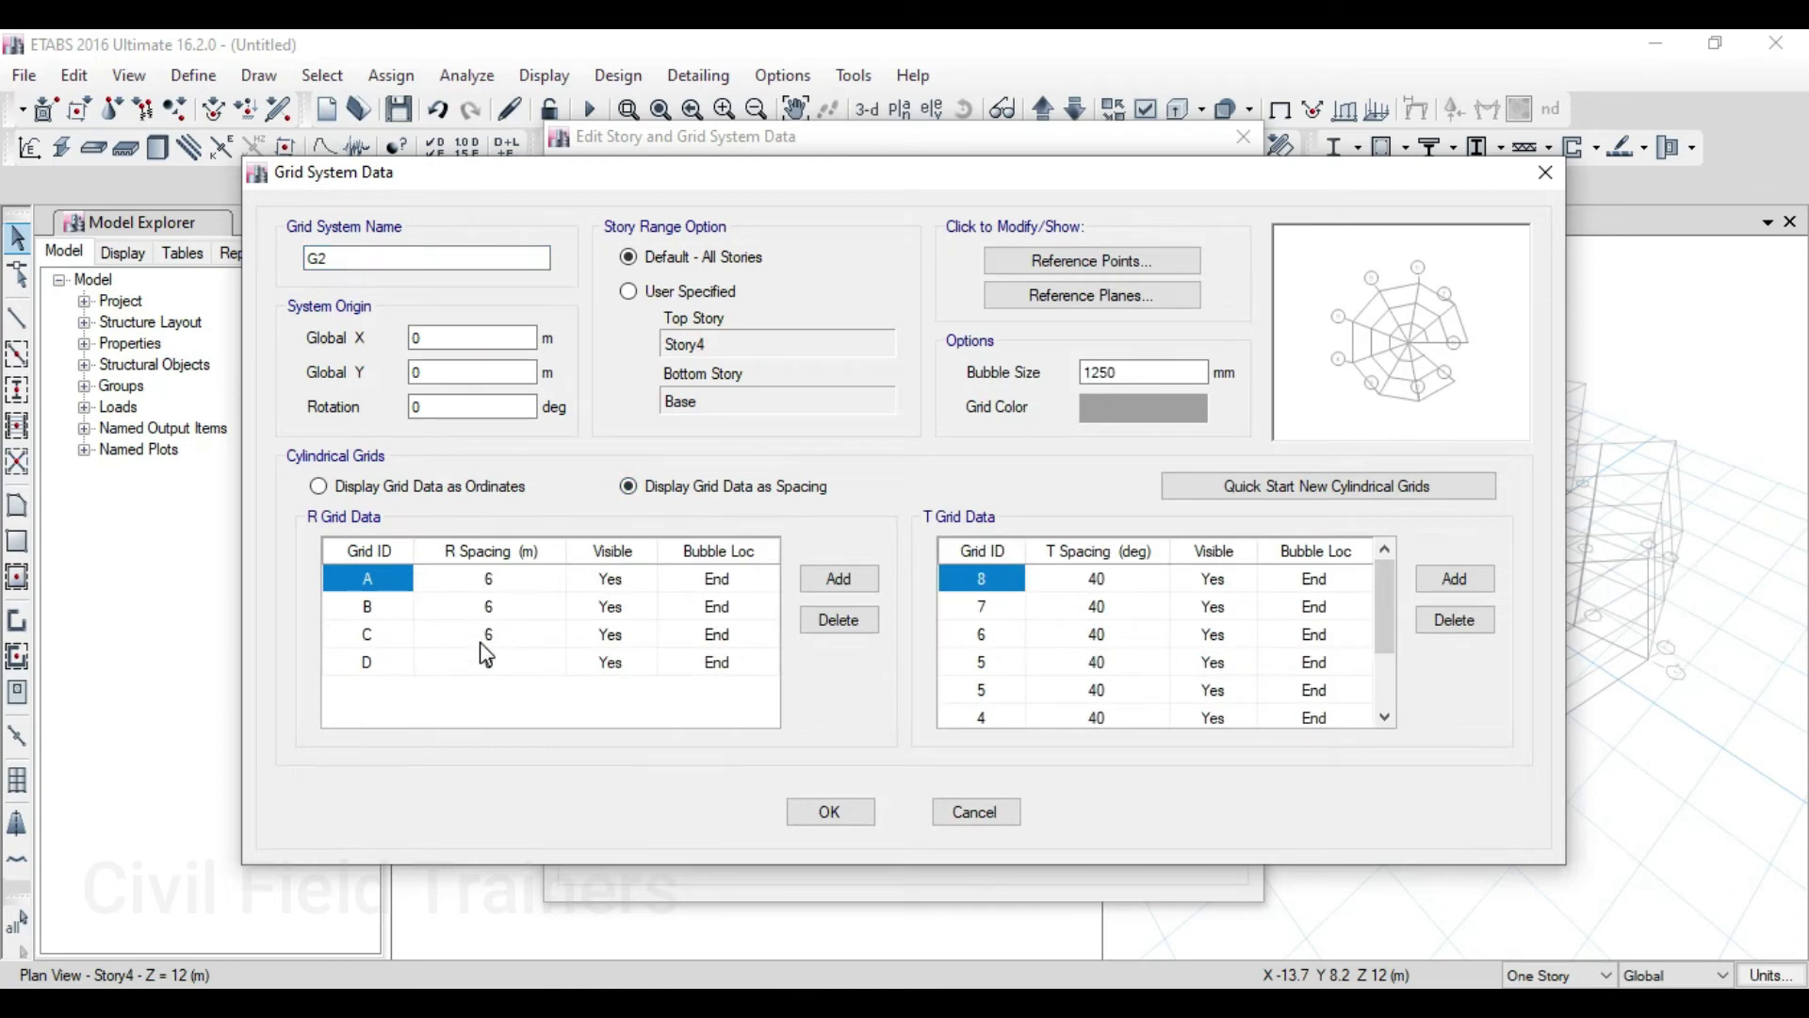
click(839, 579)
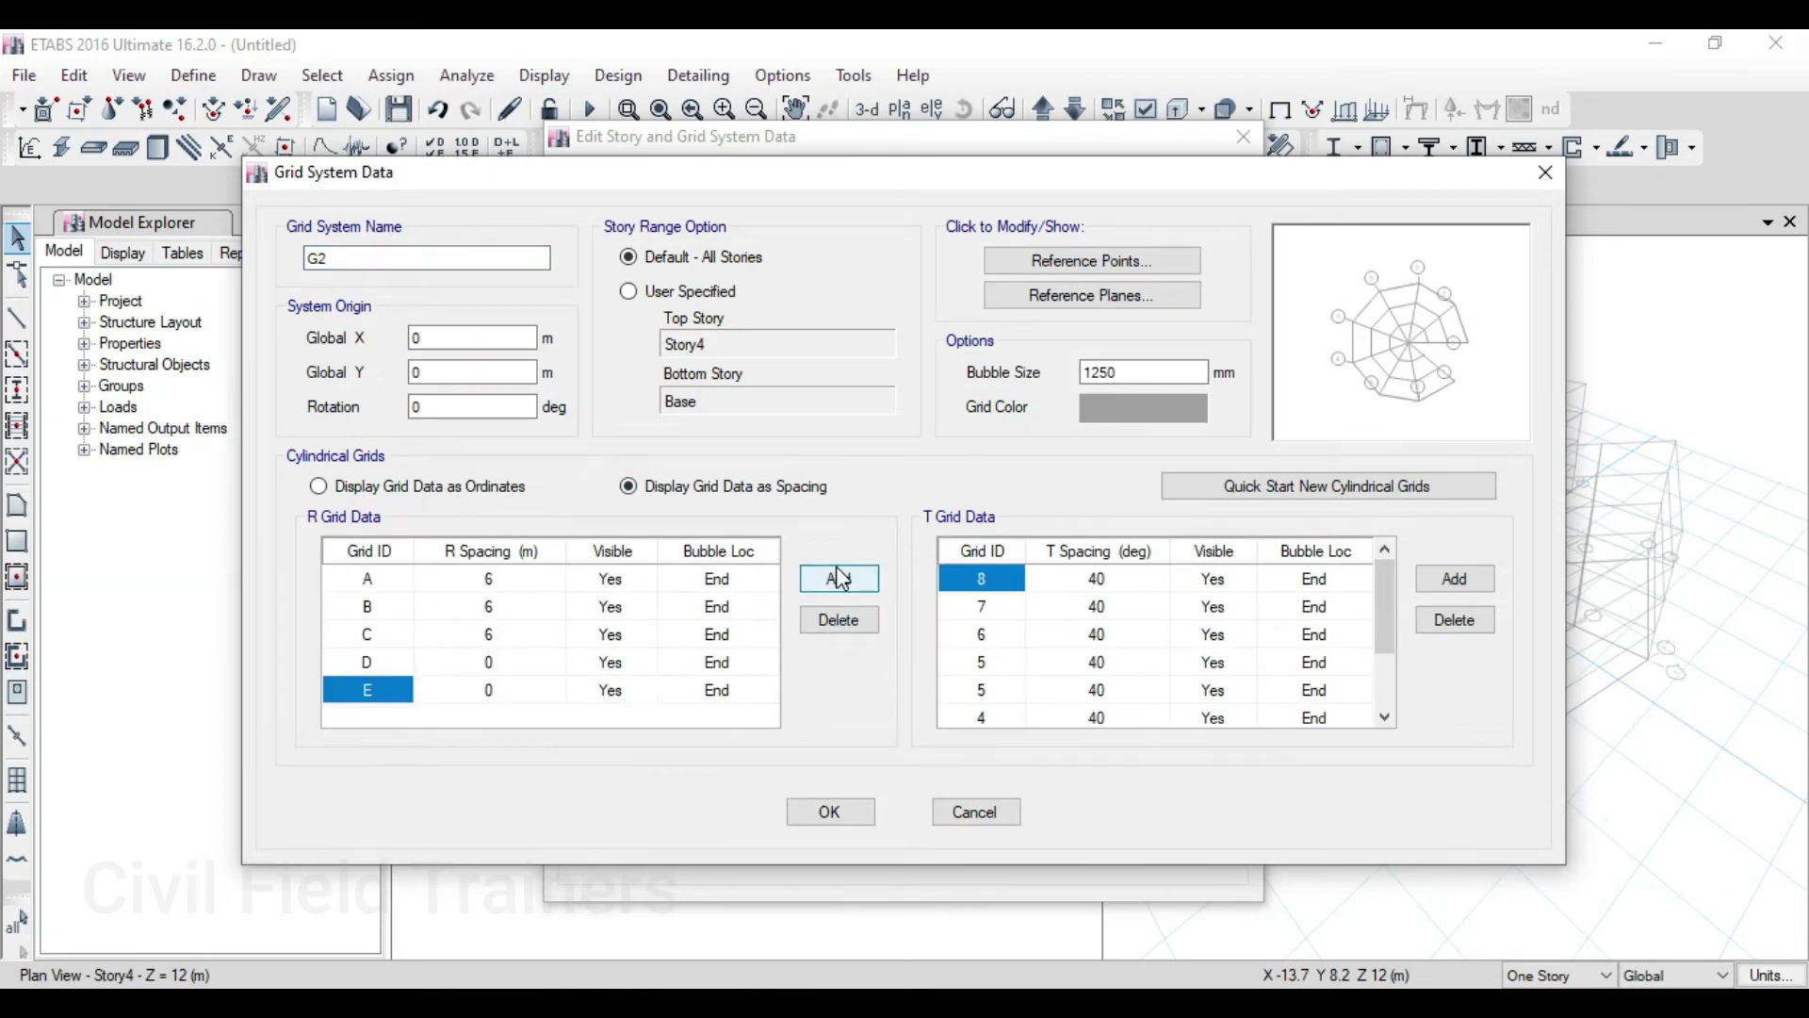
click(489, 659)
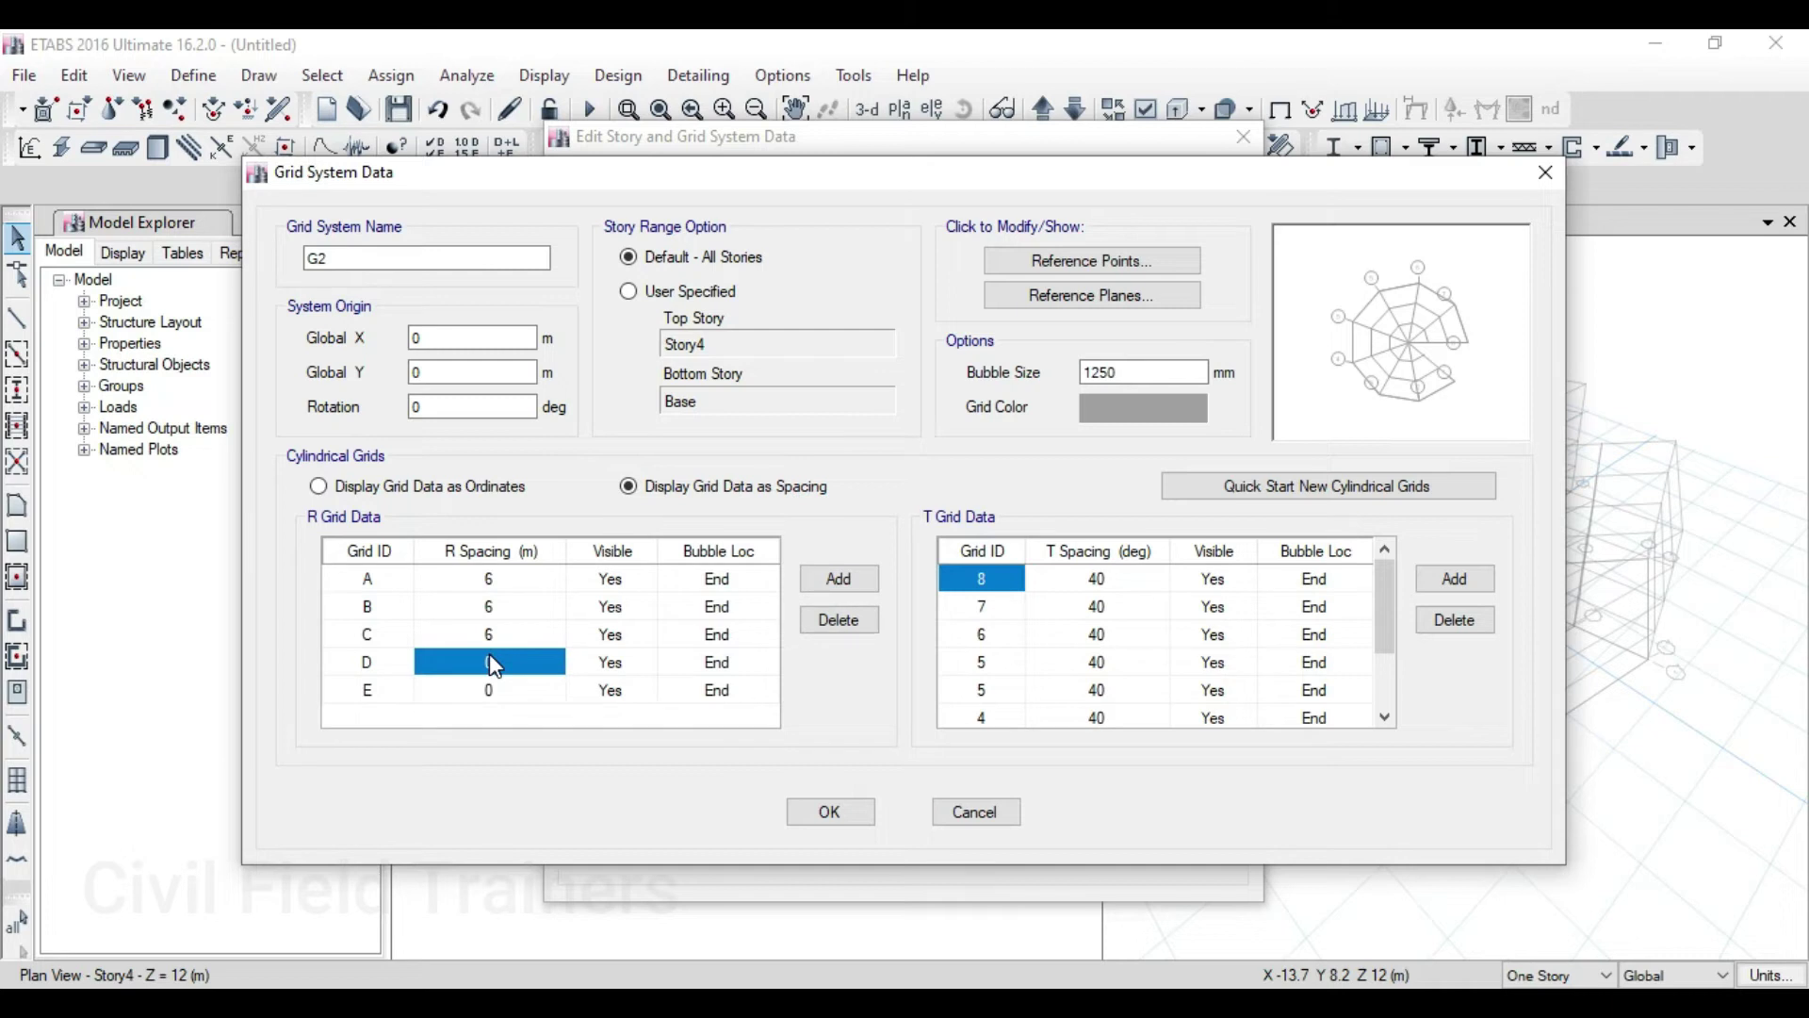
text(6)
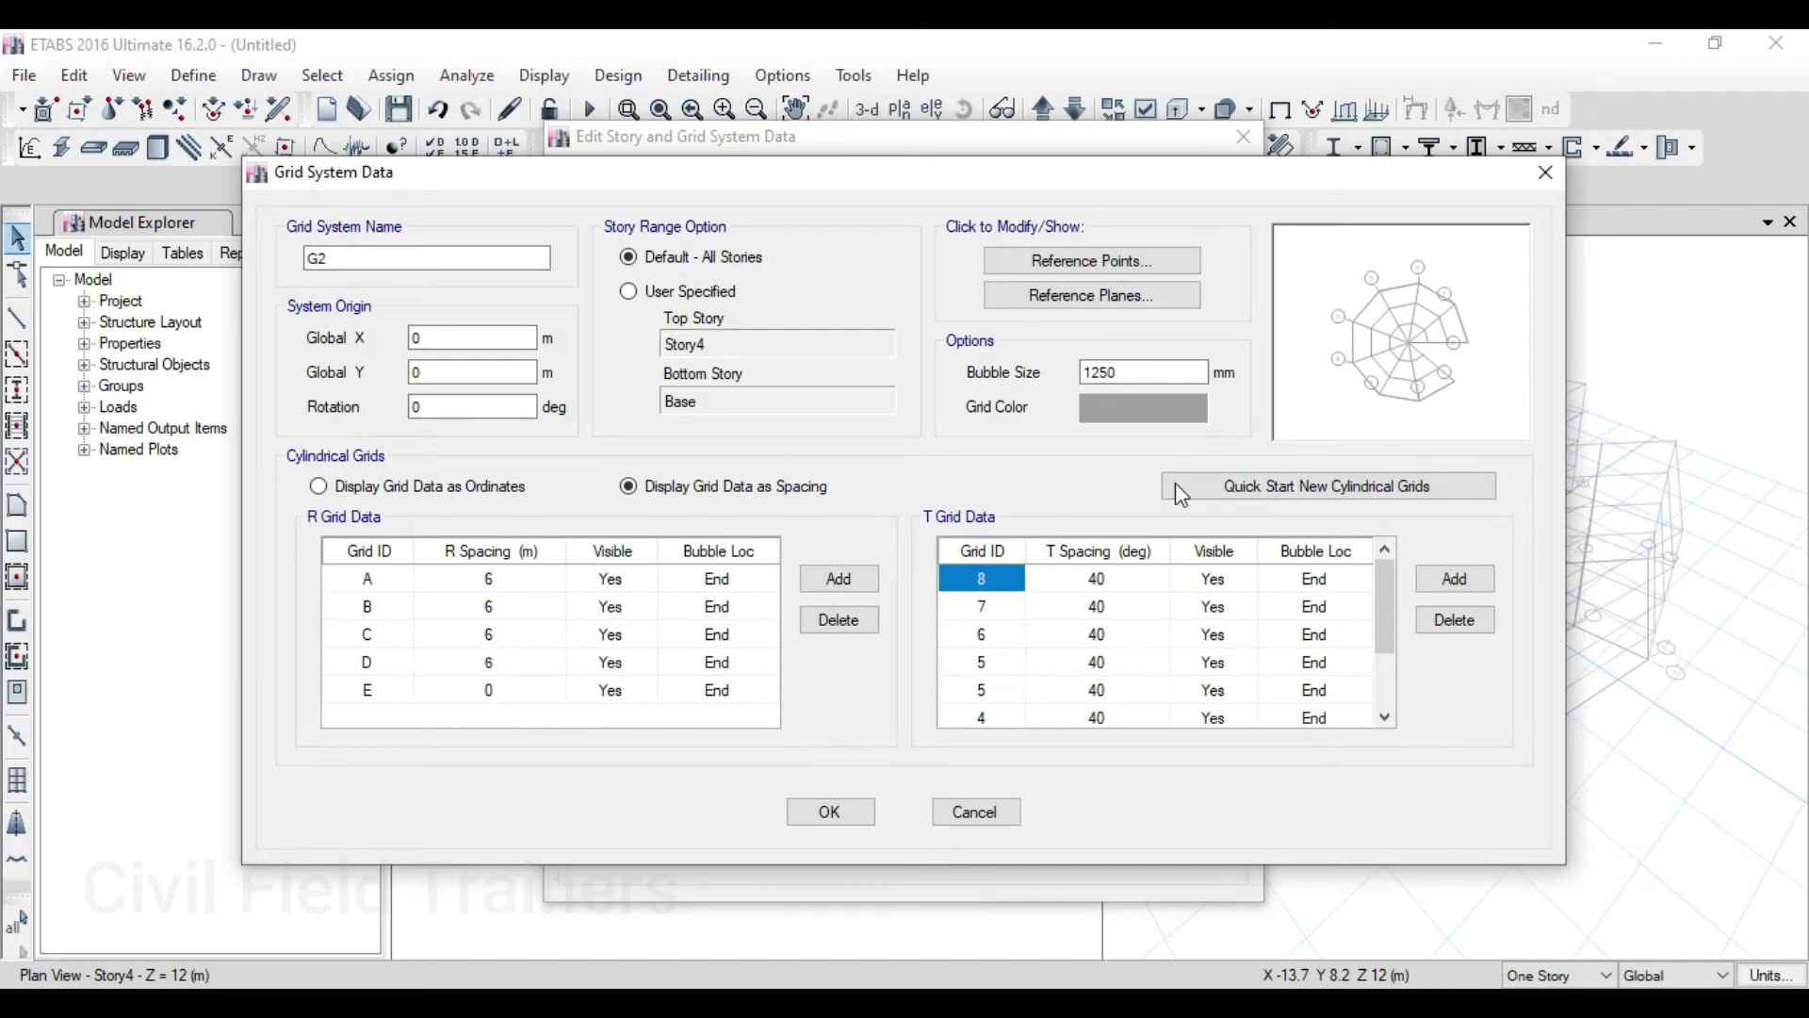
drag(460, 633, 486, 614)
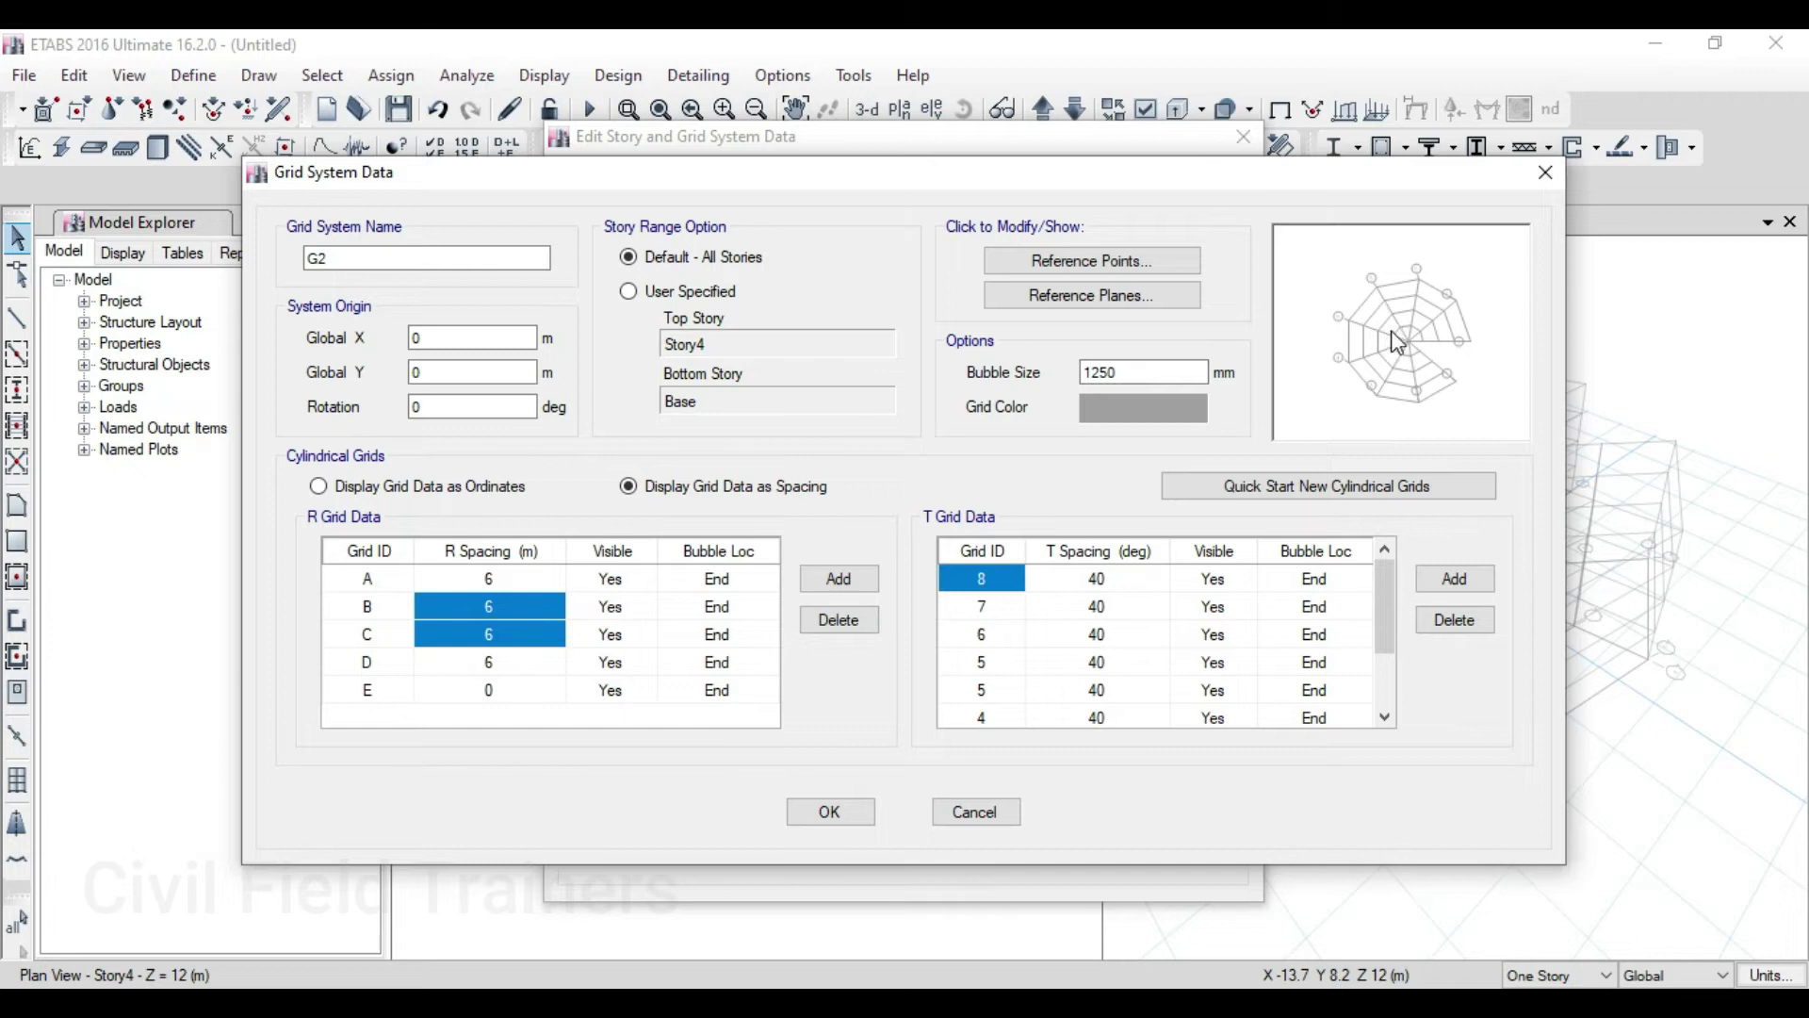
click(834, 810)
click(834, 845)
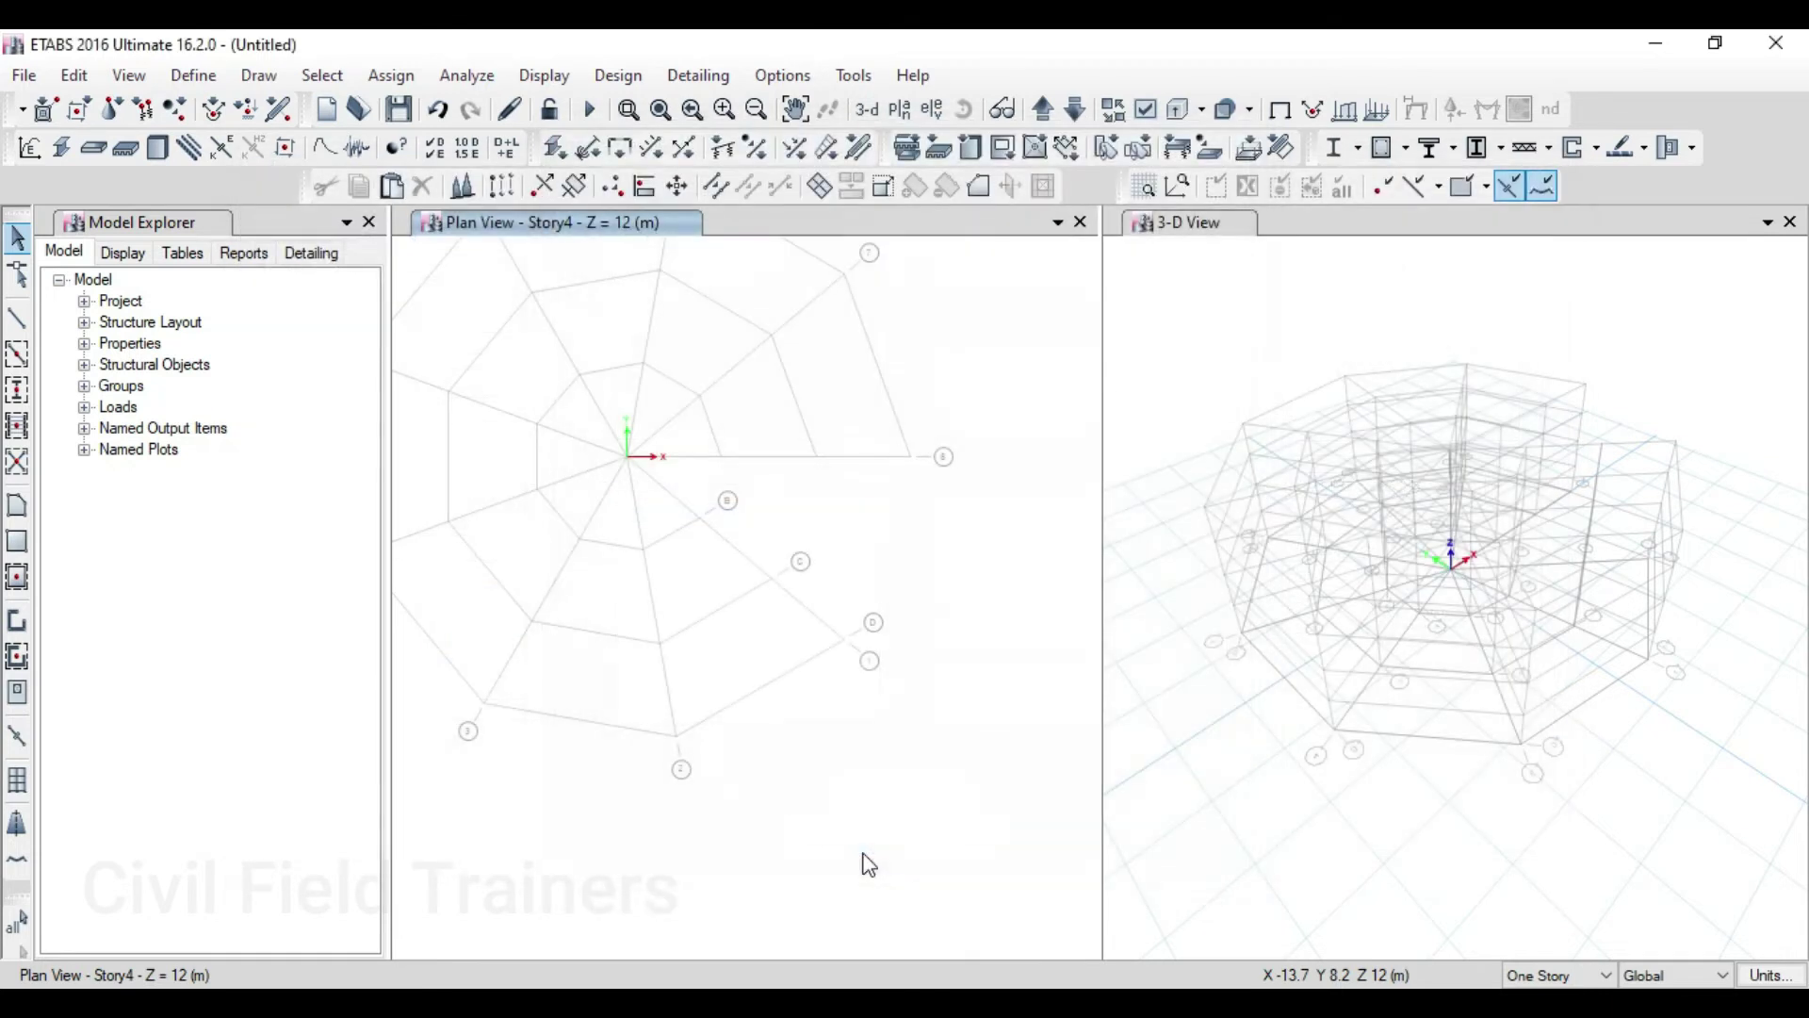
Examine the extended cylindrical grid in the Story4 plan view, including its centre, outer ring and open sector
scroll(613, 456, down, 3)
scroll(751, 537, up, 2)
scroll(613, 602, up, 3)
scroll(565, 547, down, 3)
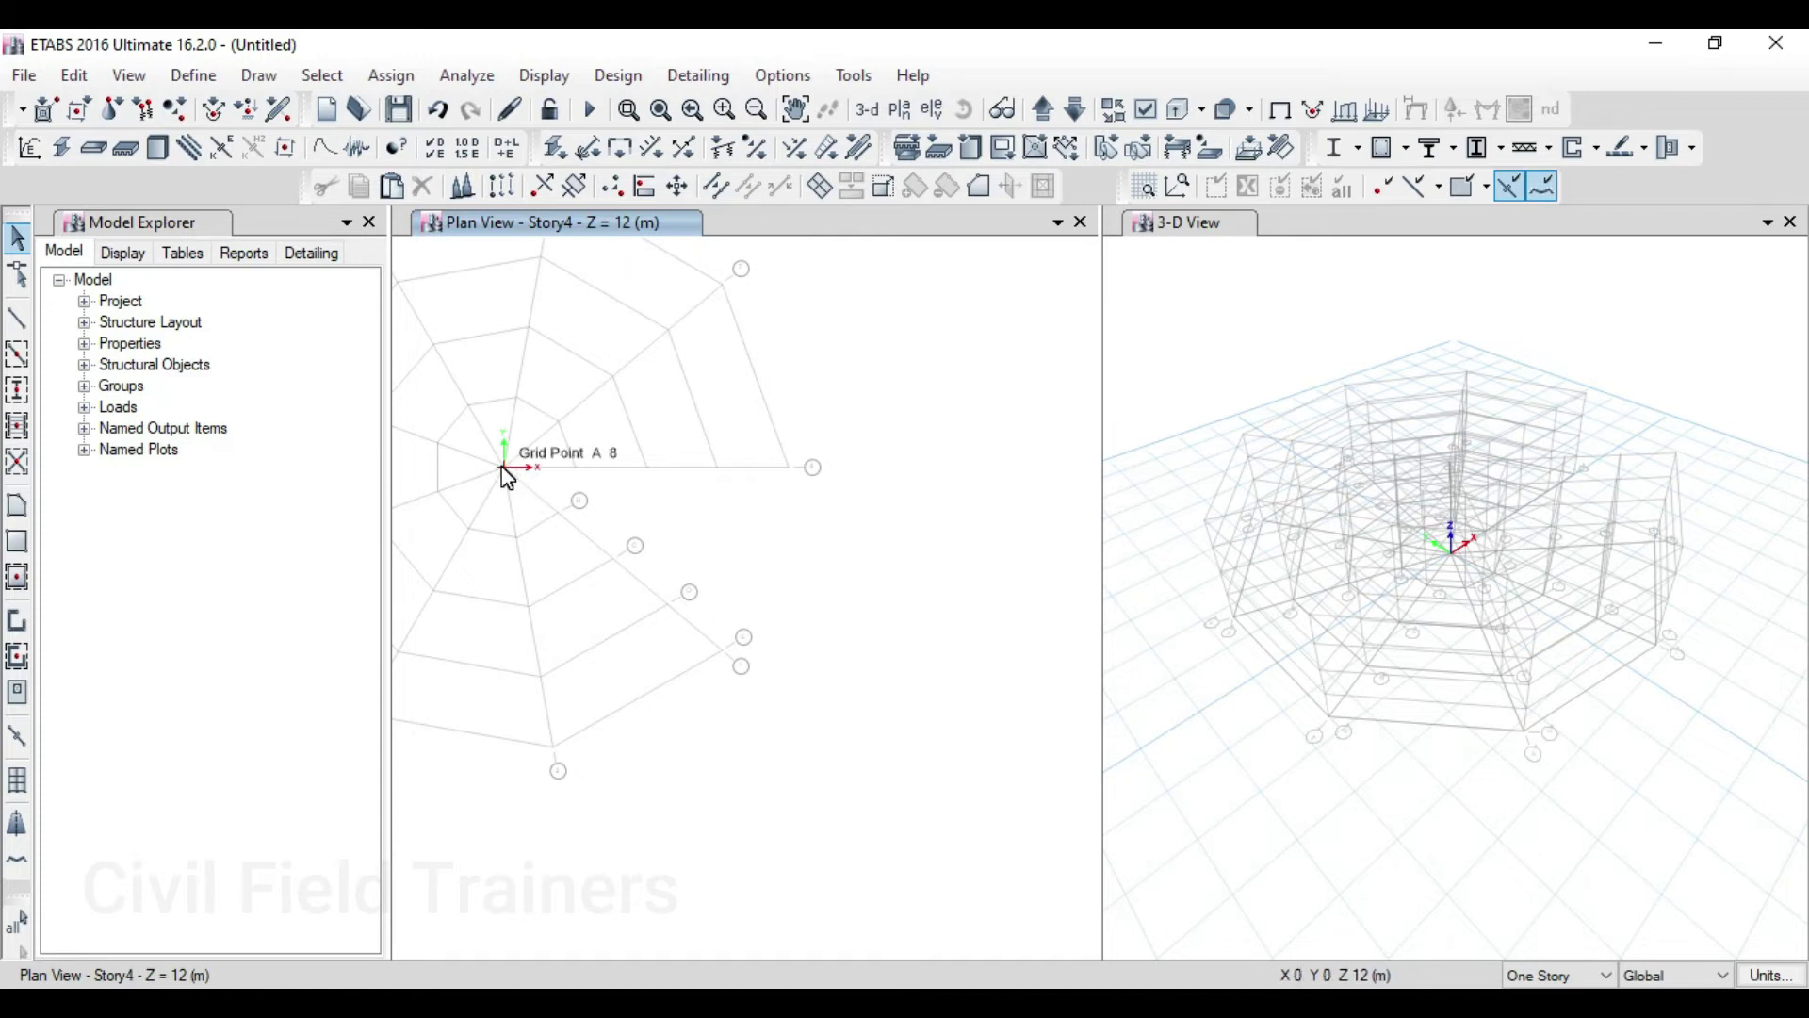
scroll(731, 650, up, 4)
scroll(733, 638, down, 2)
scroll(744, 658, down, 5)
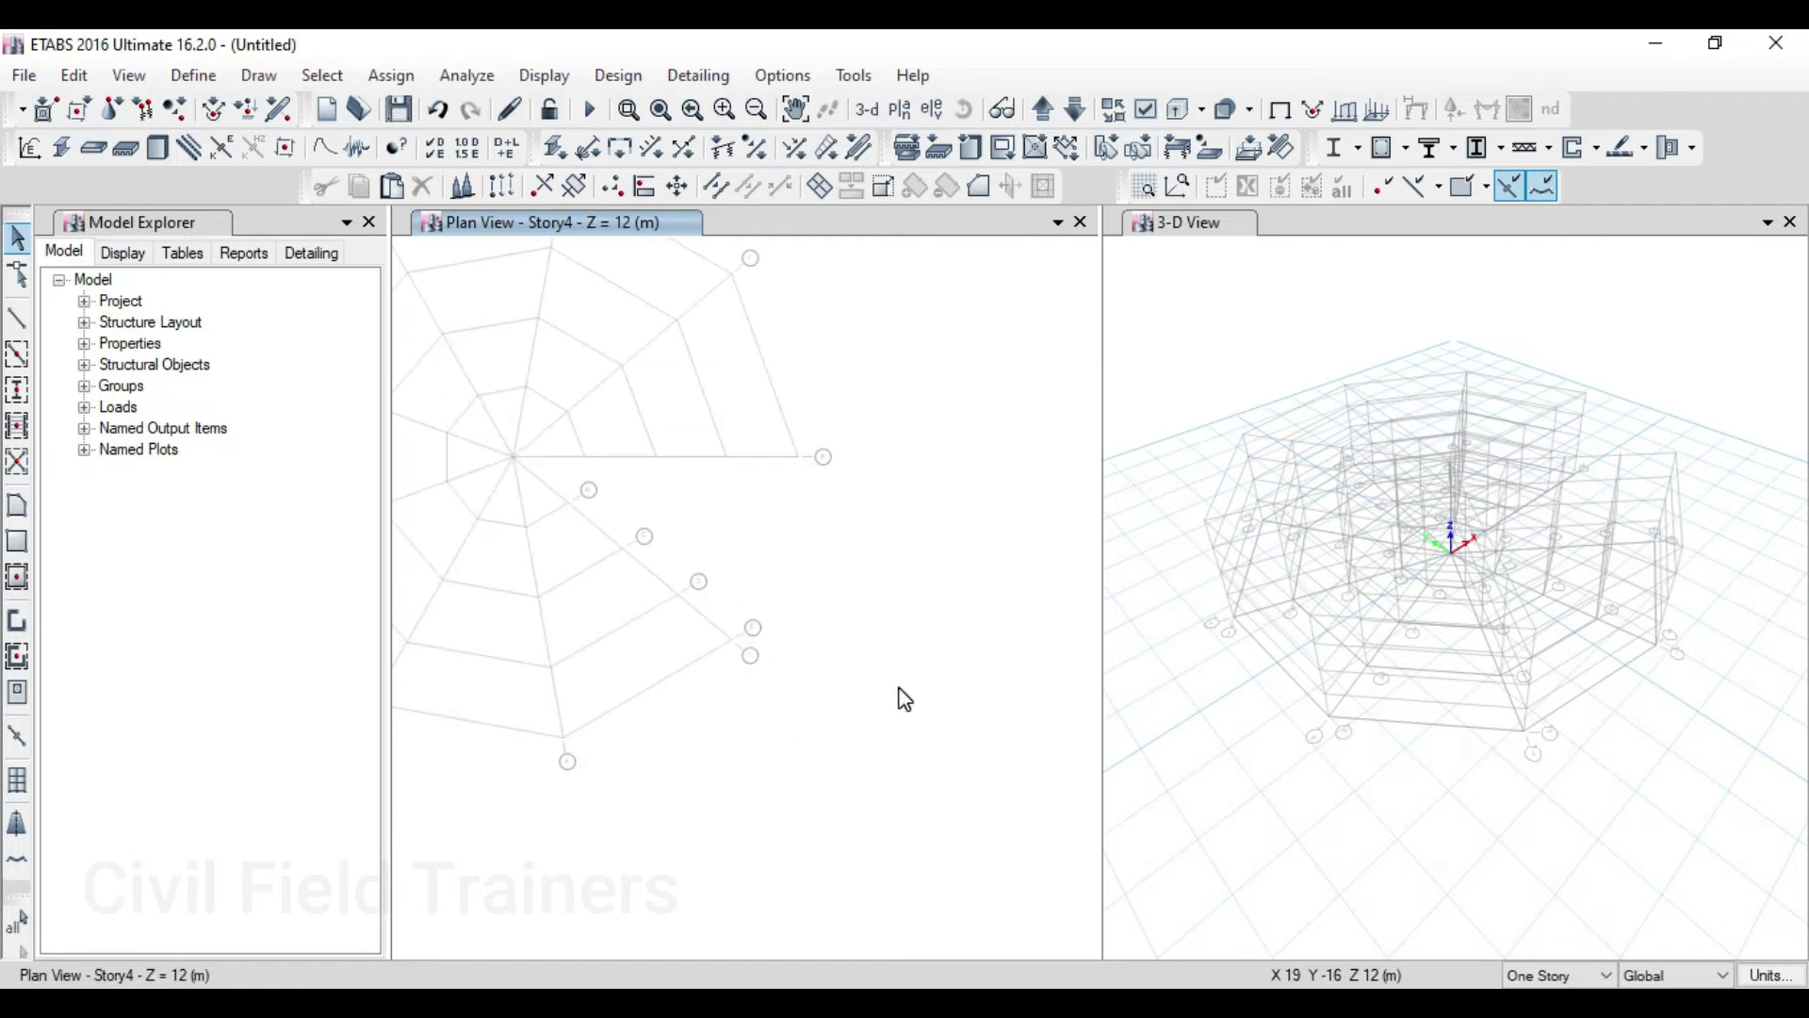
scroll(744, 575, up, 3)
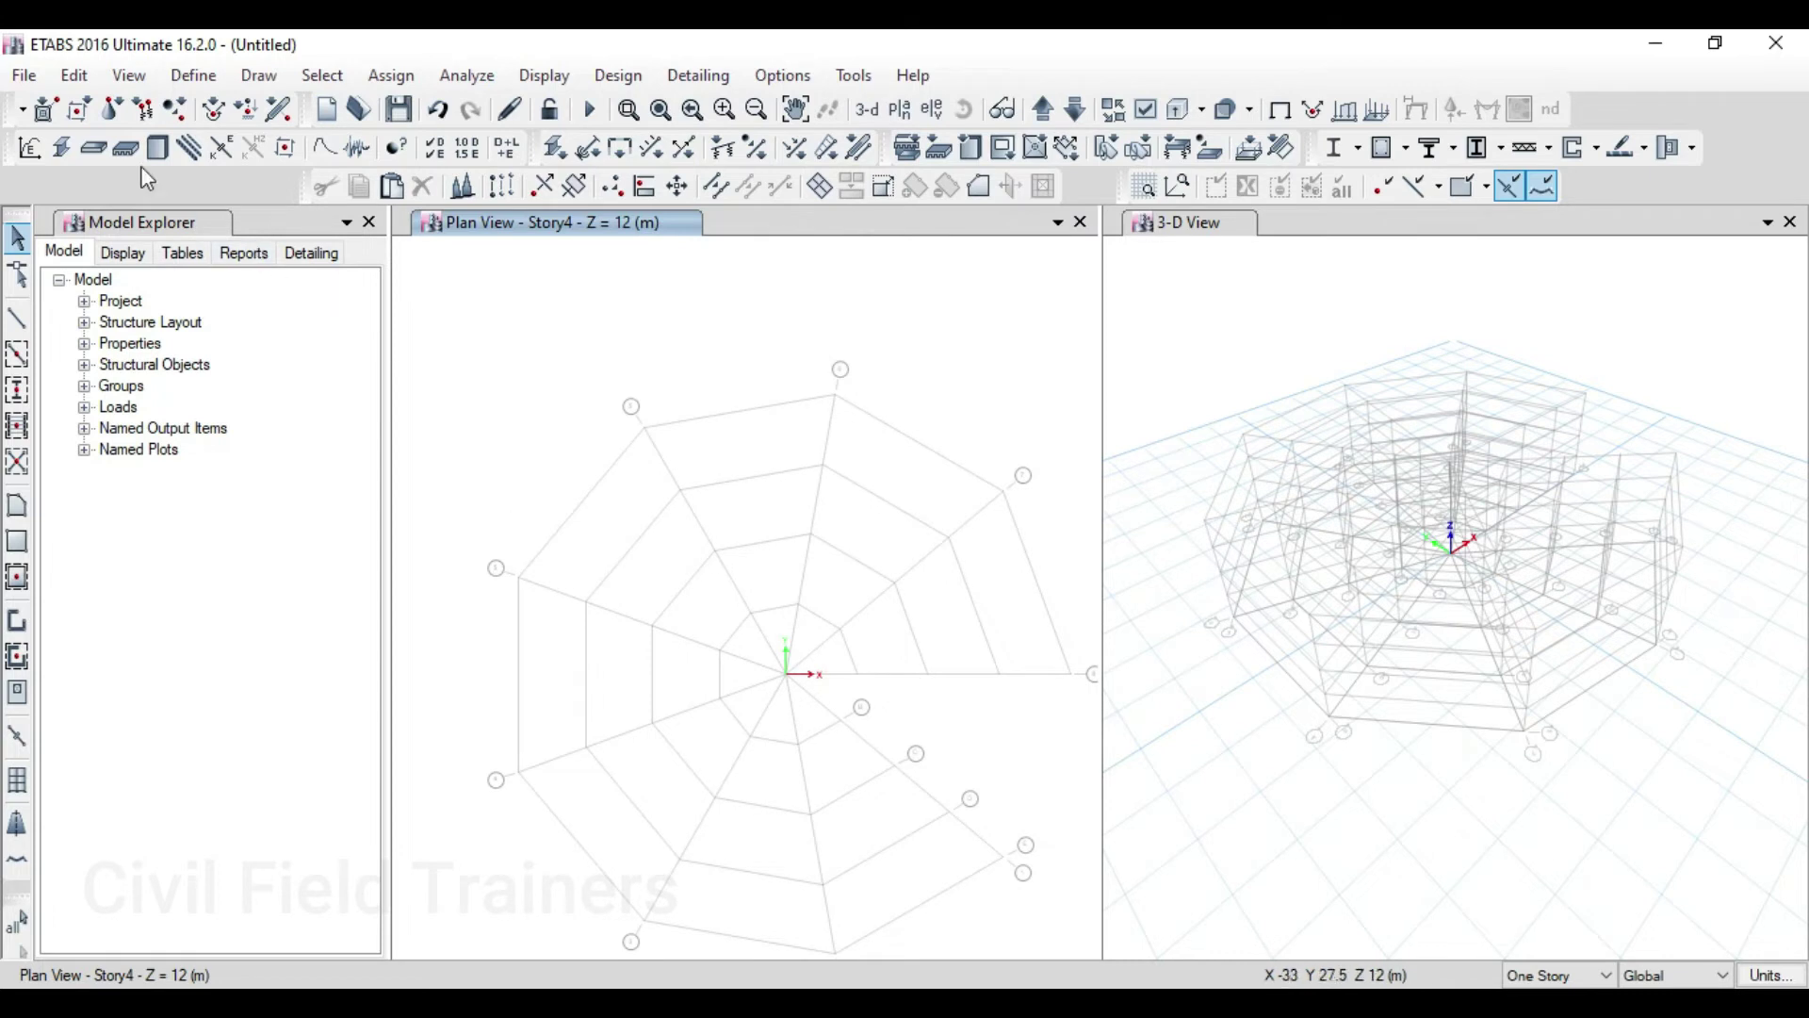
Try a user-specified story range with Story4 as top story for the cylindrical grid, and return it to Default - All Stories
click(72, 76)
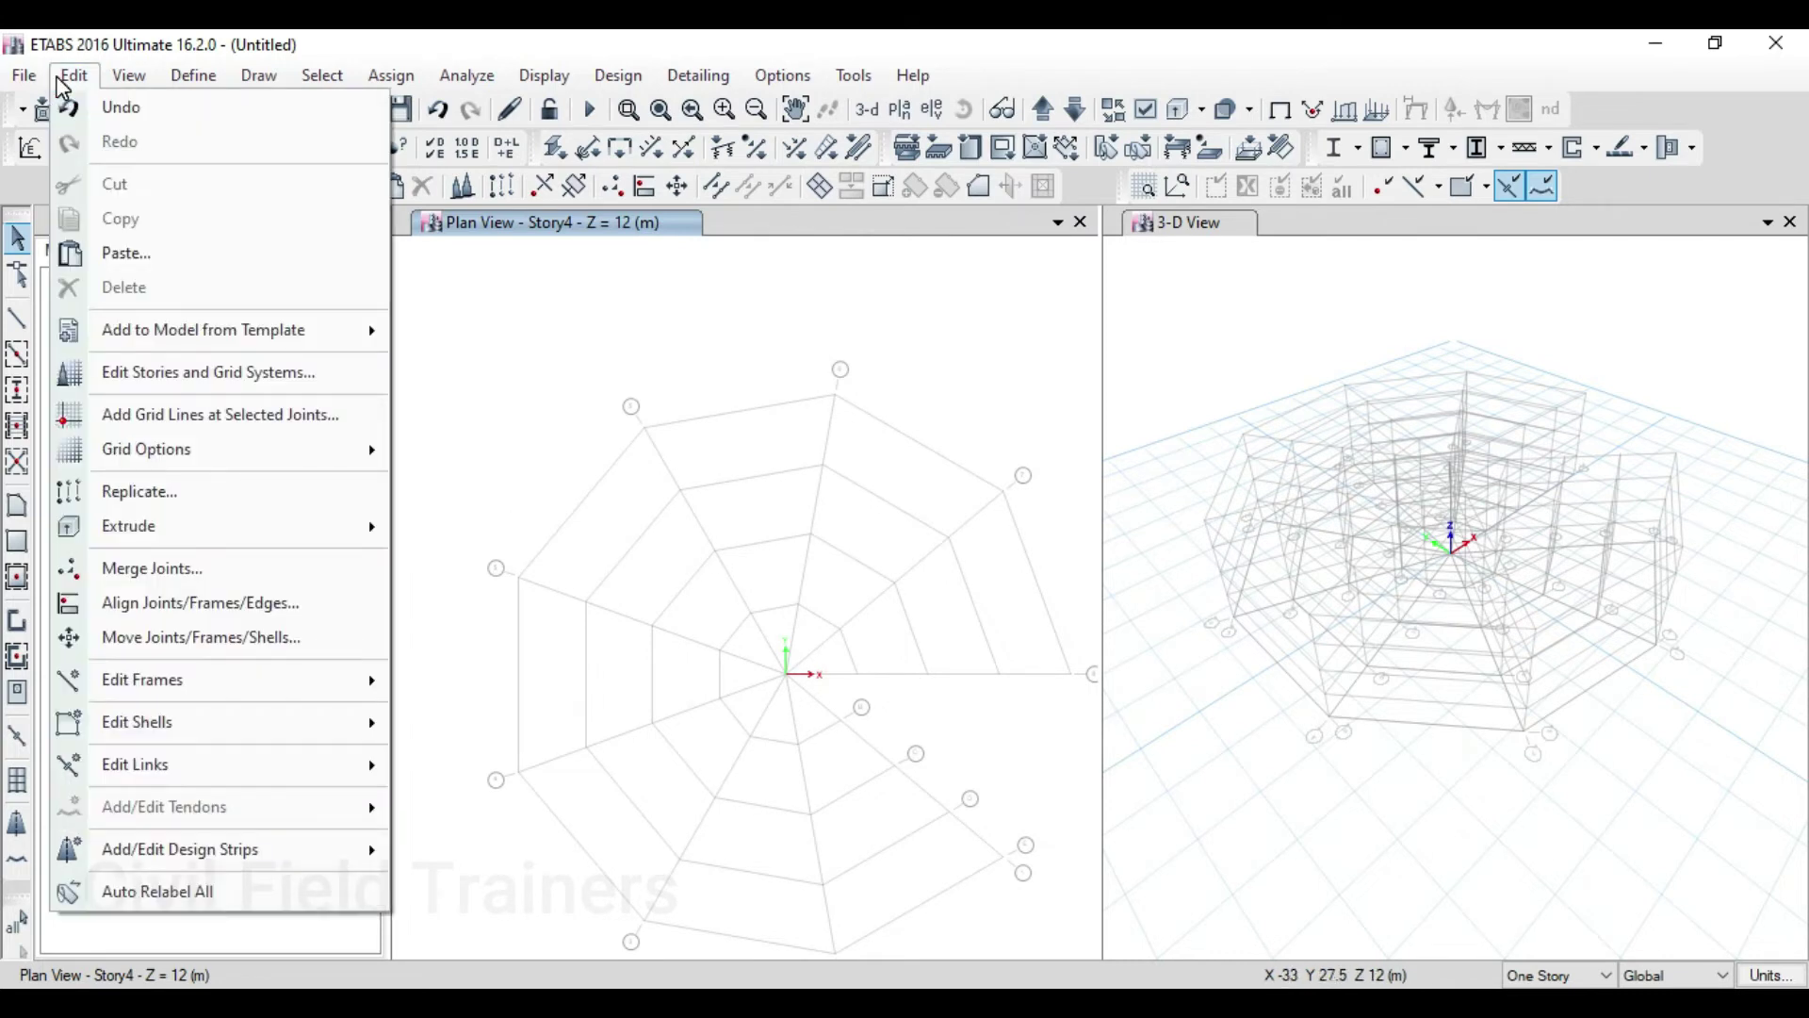
click(167, 376)
click(1099, 563)
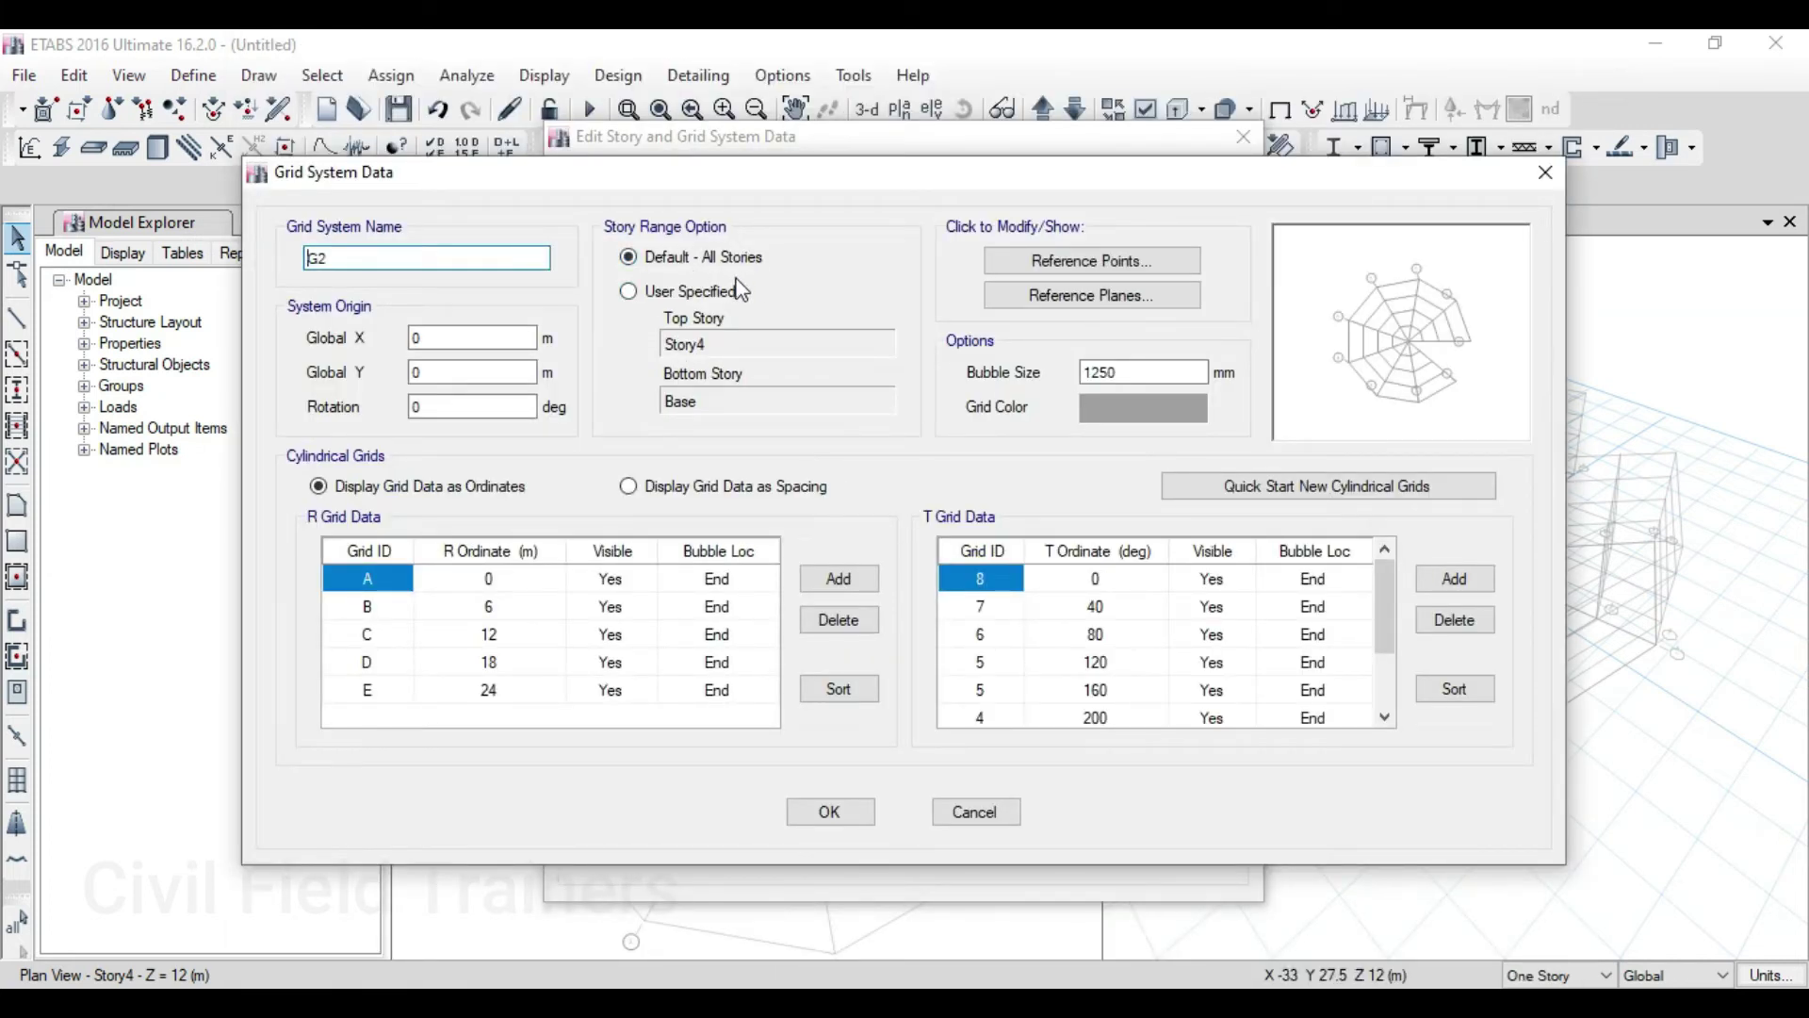
click(698, 293)
click(751, 345)
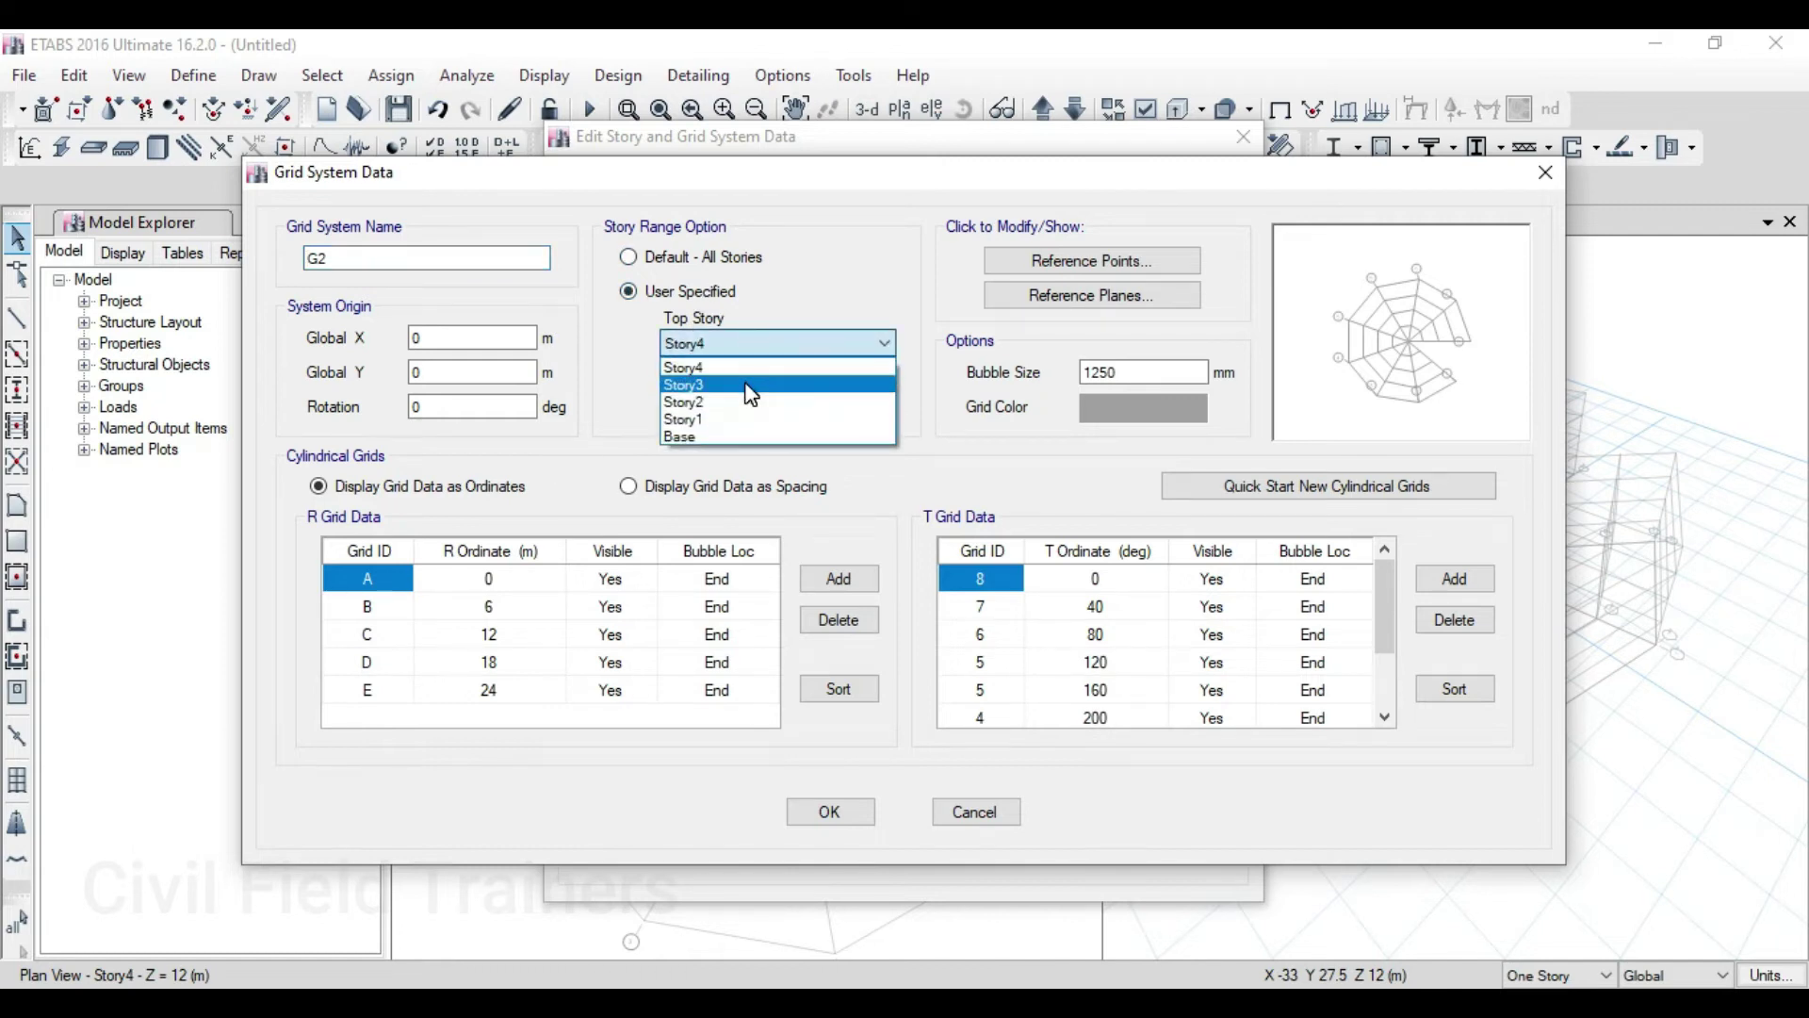
click(735, 368)
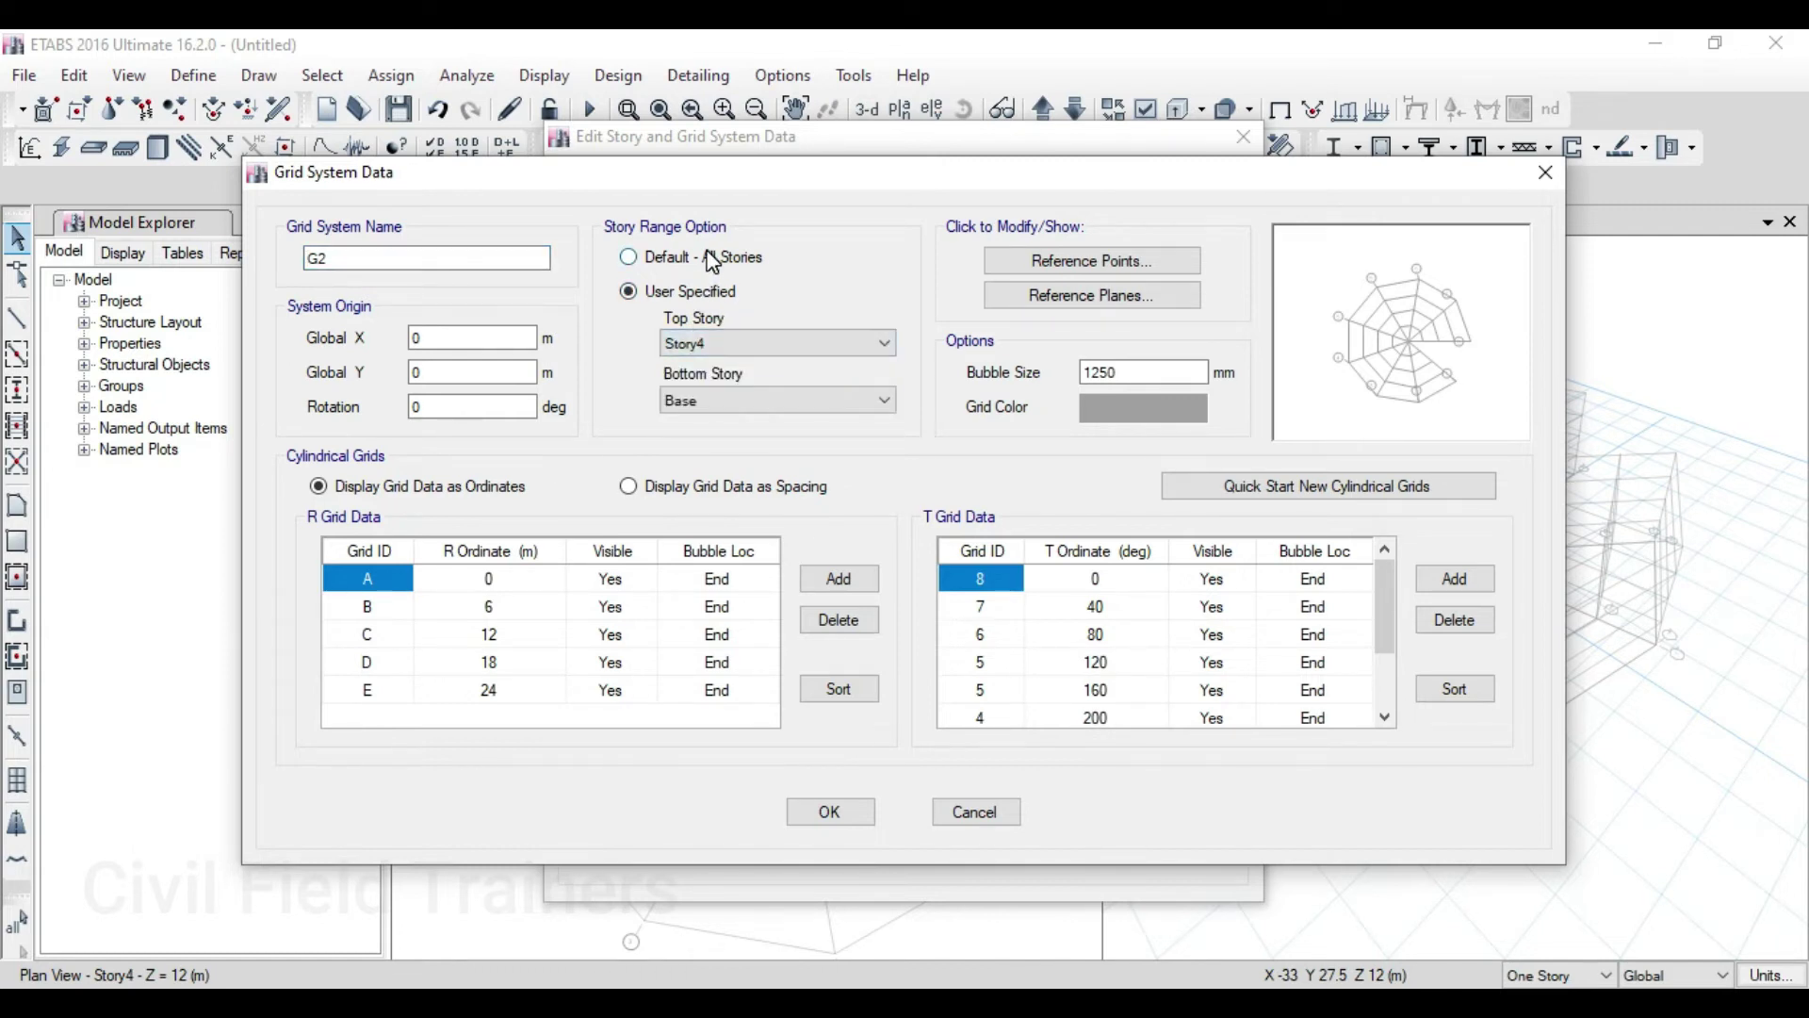
click(660, 257)
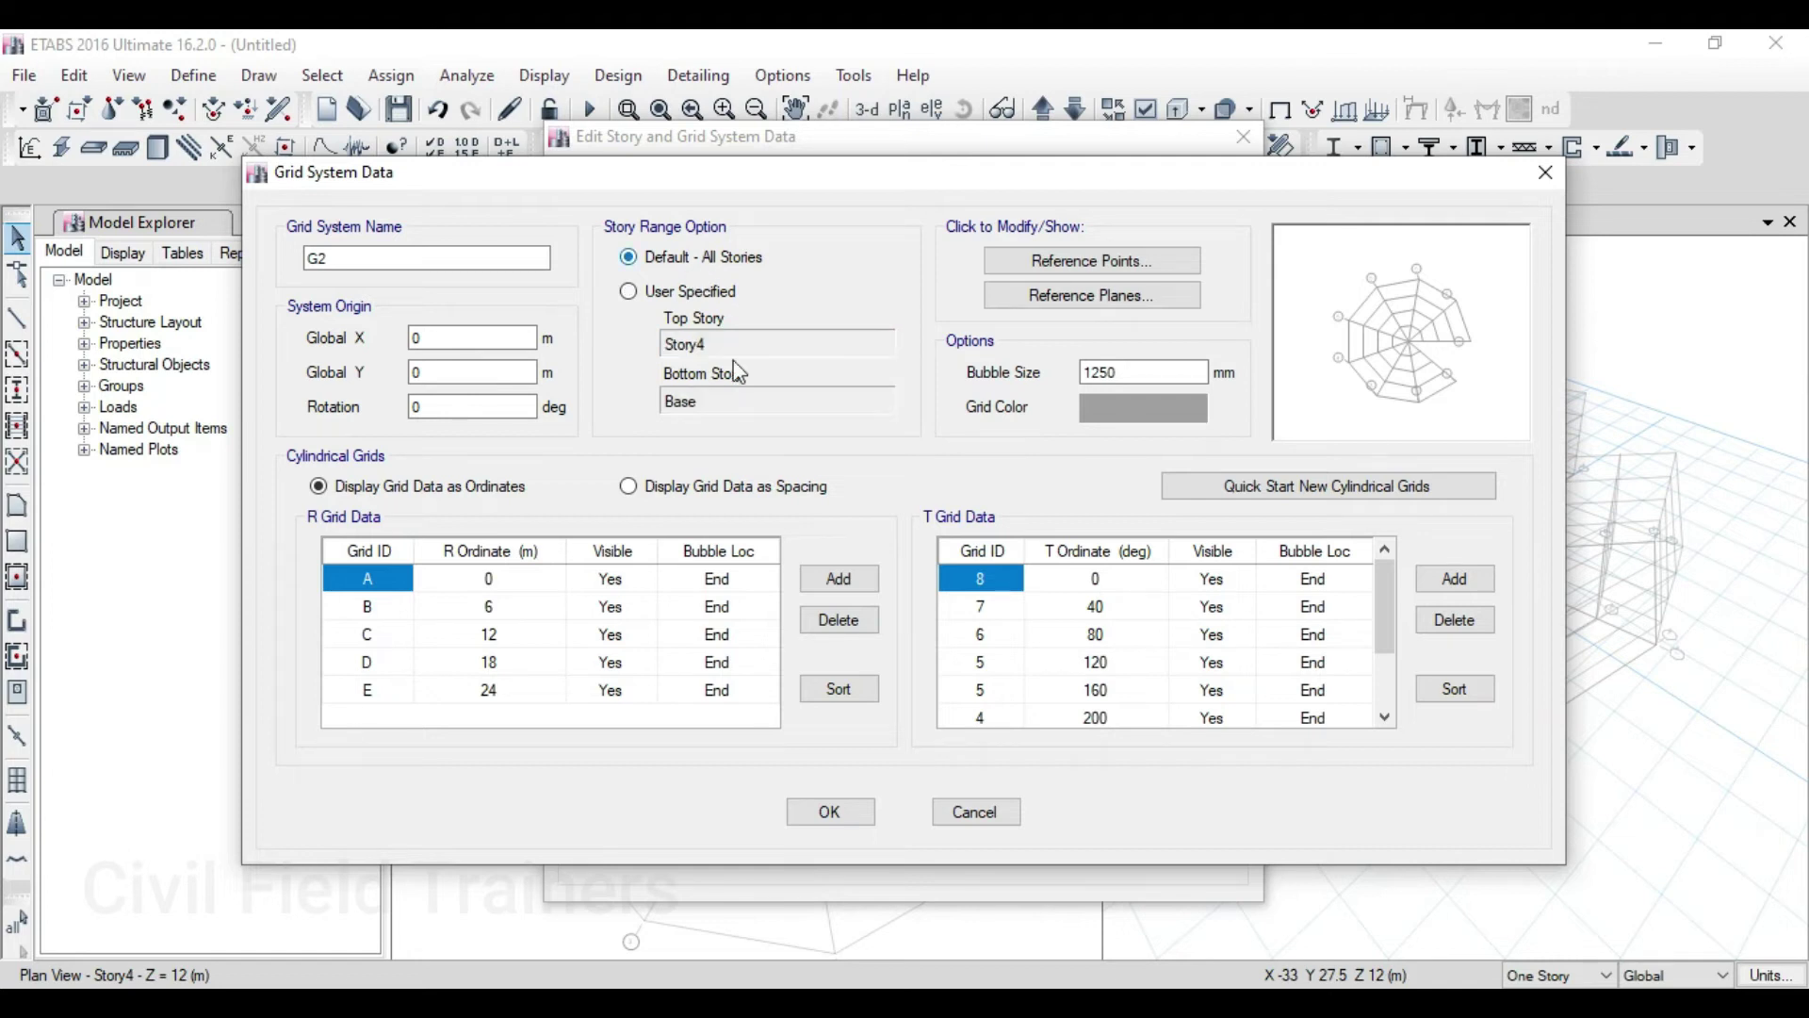
click(829, 810)
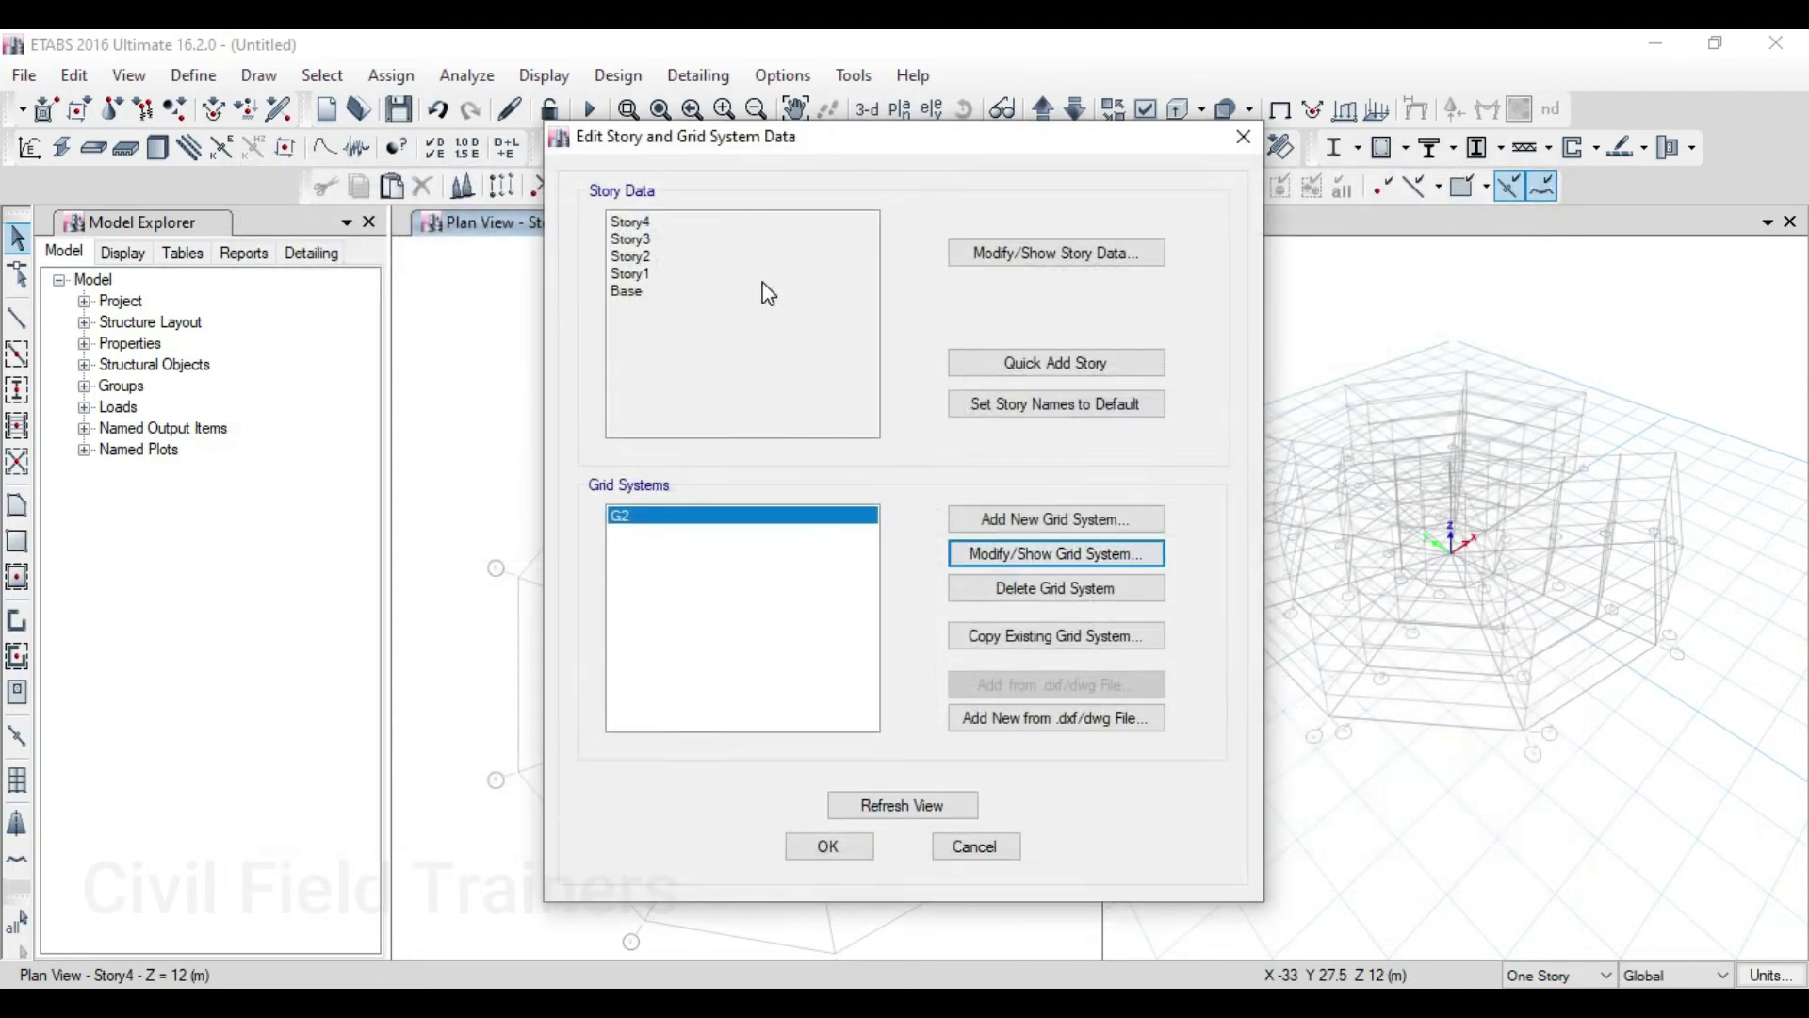
Add 5 stories of 3 m height above Story4, replicated from Story4, and apply the story data to the model
click(1069, 266)
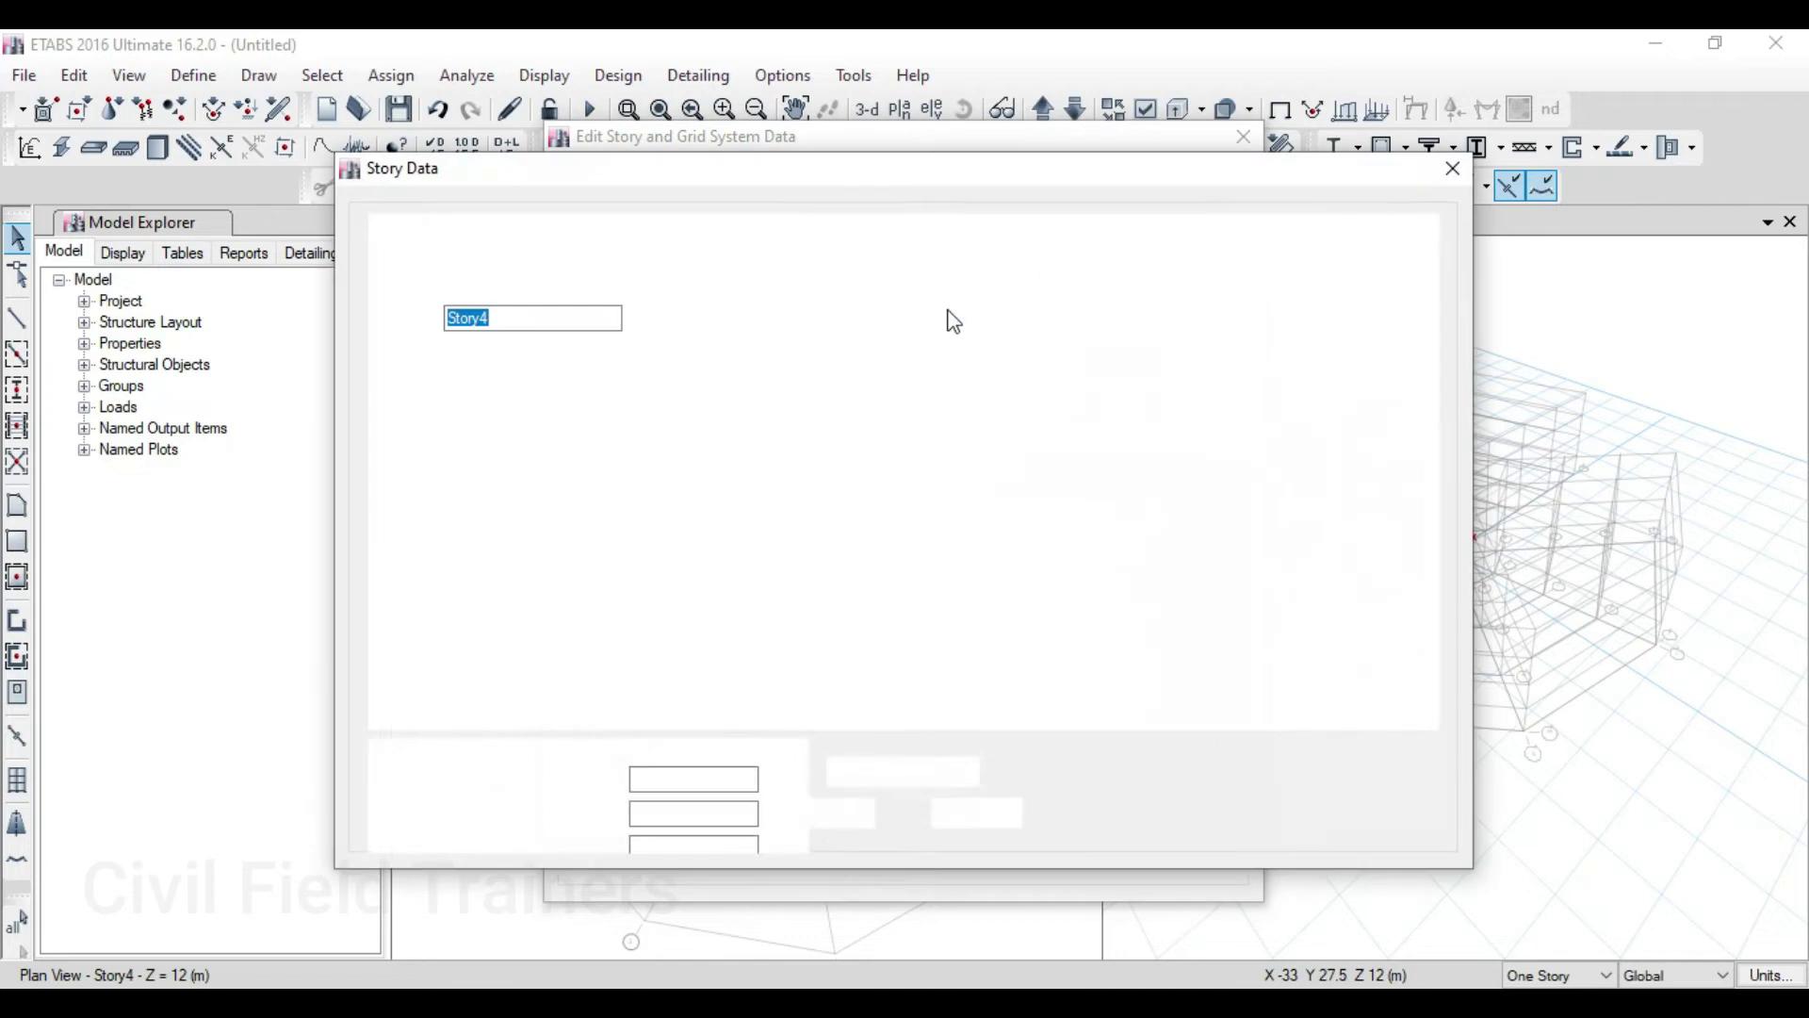
right_click(437, 330)
mouse_move(565, 402)
click(940, 426)
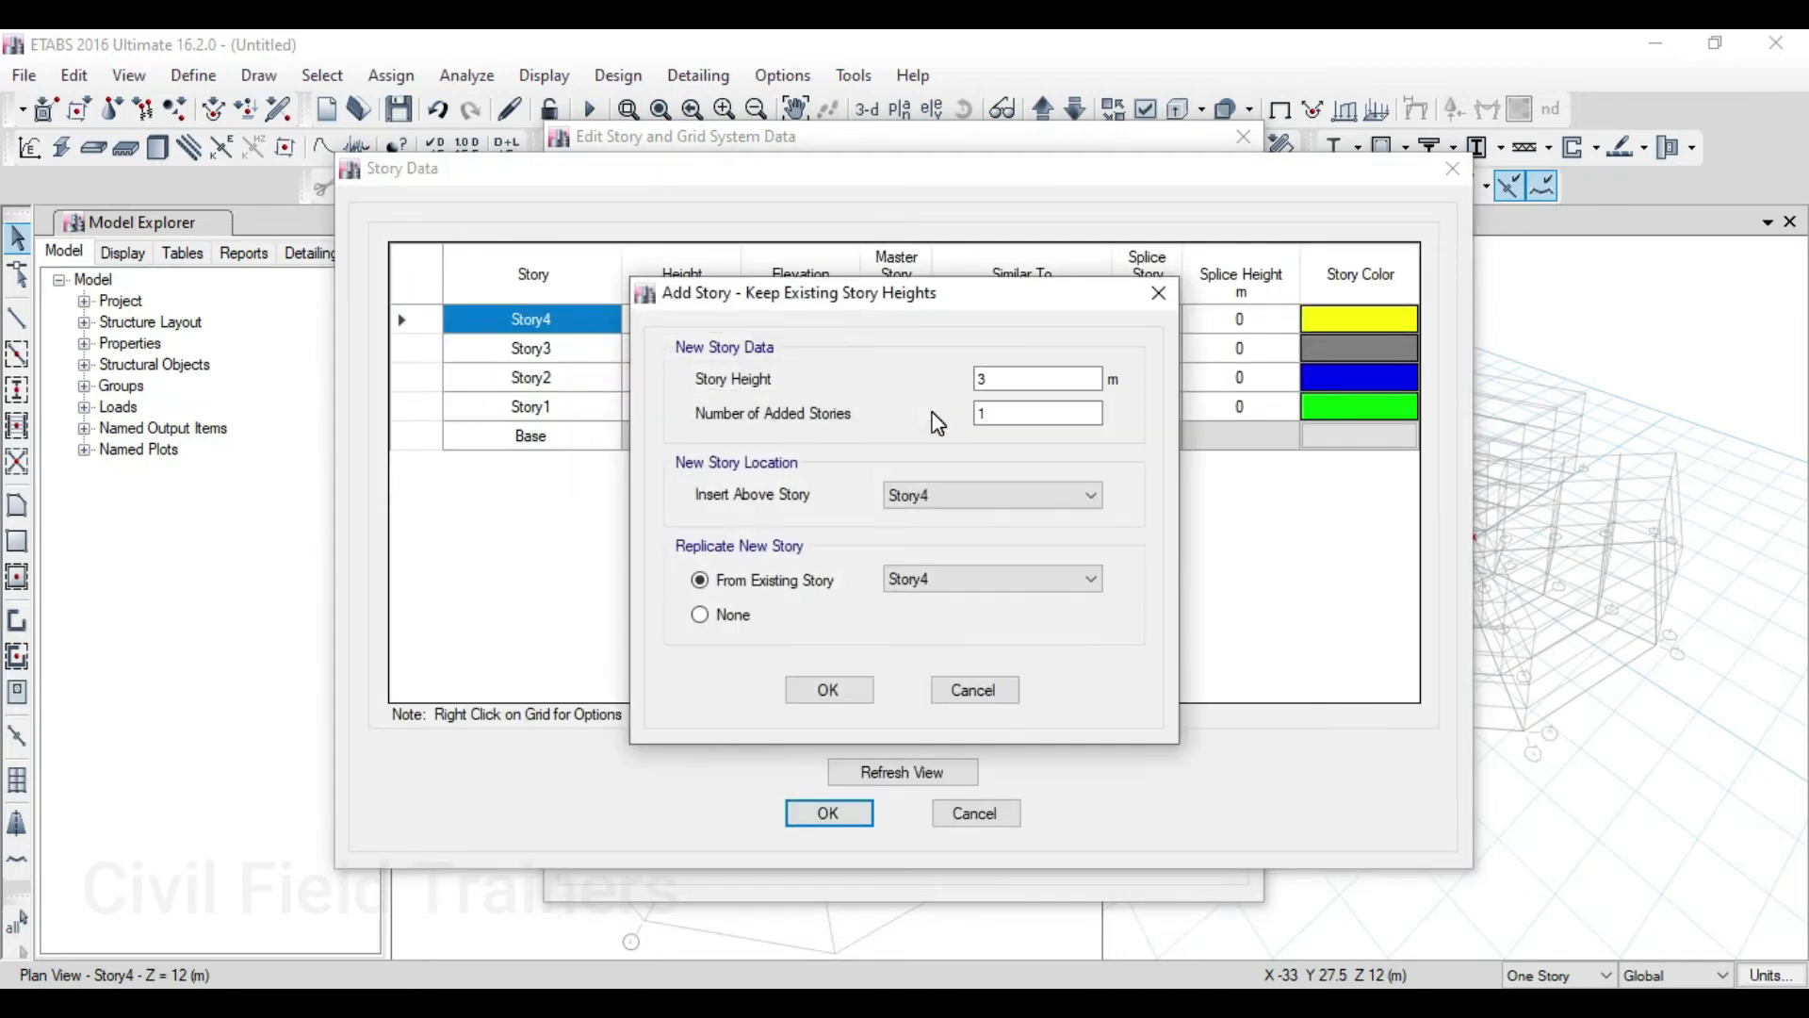
double_click(1035, 408)
text(5)
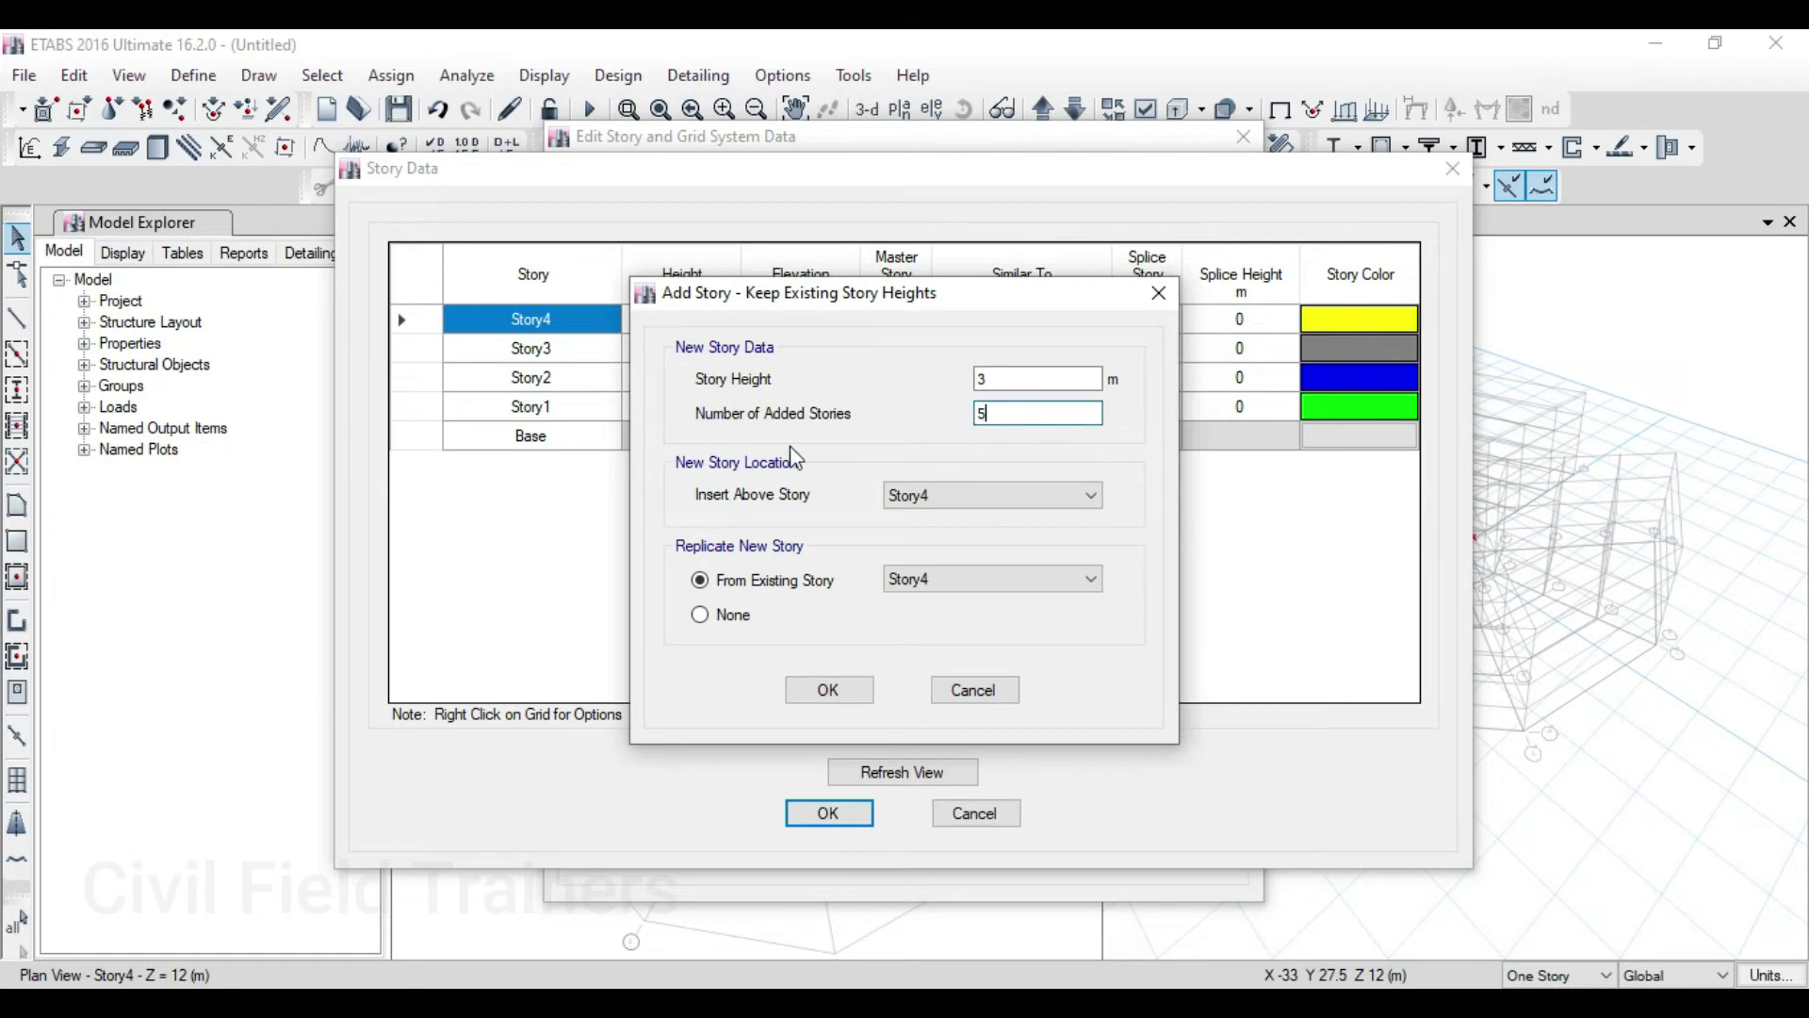
click(810, 703)
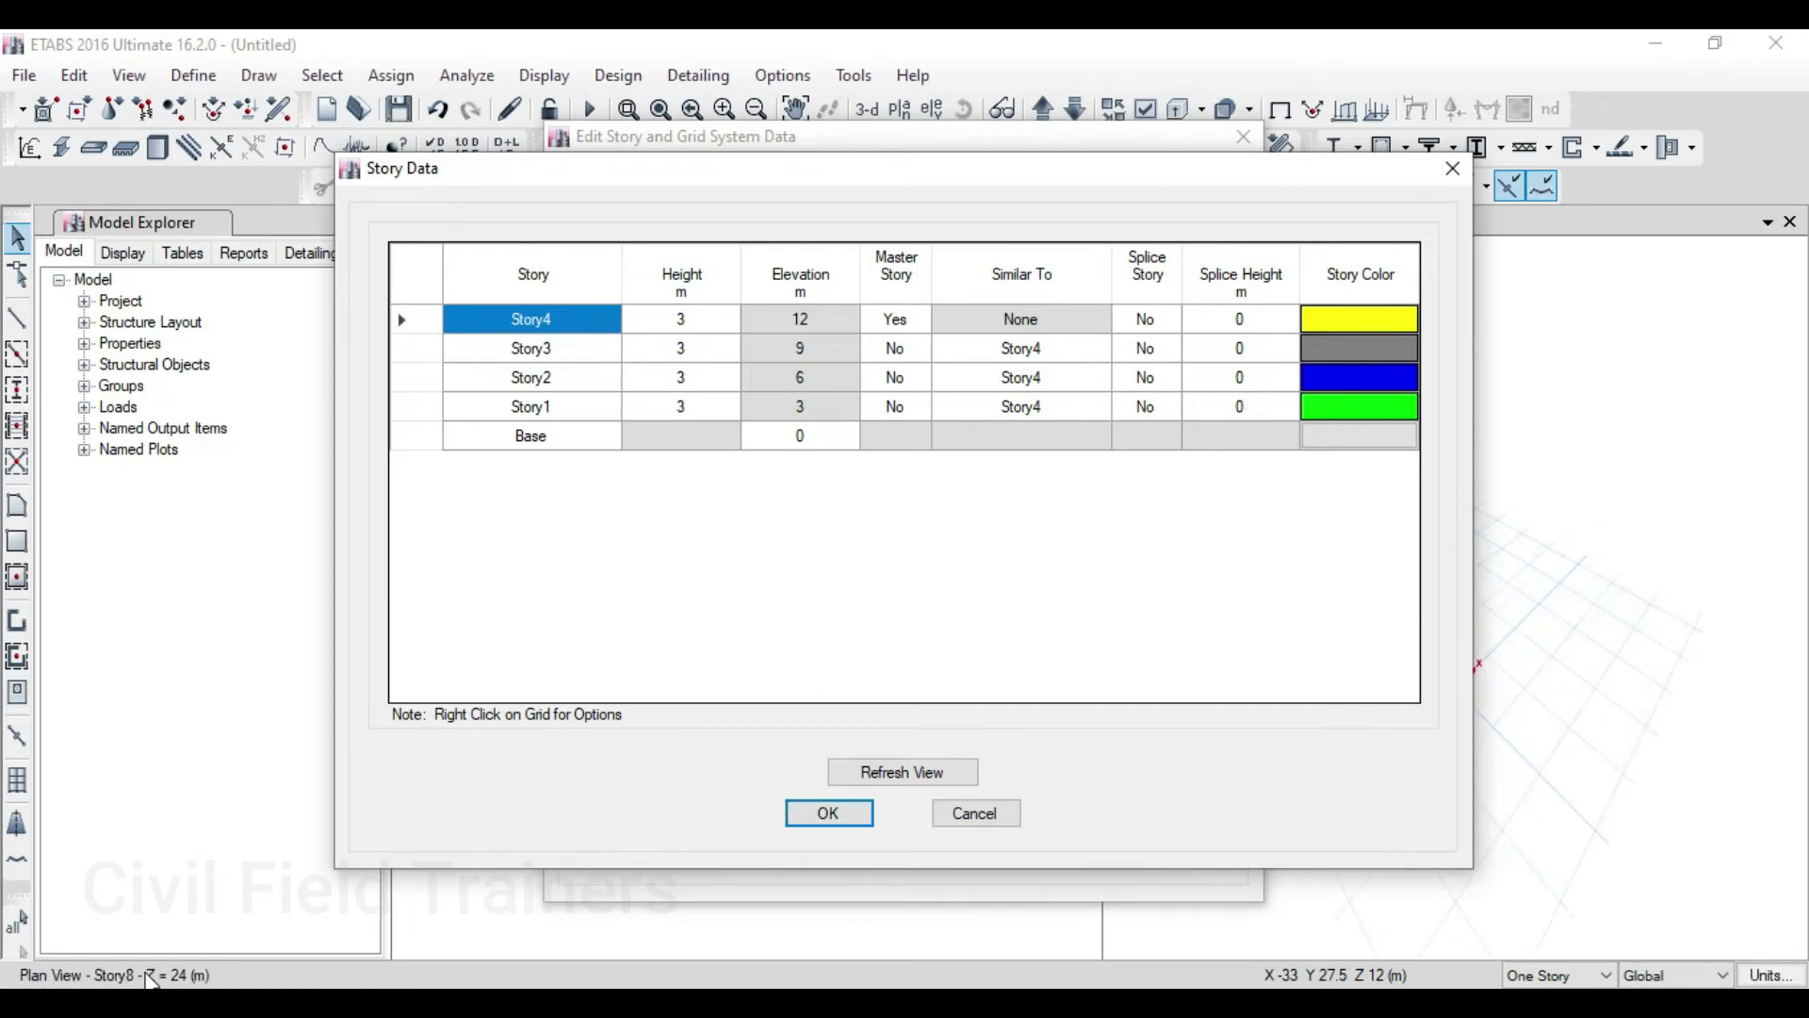
click(831, 813)
click(828, 847)
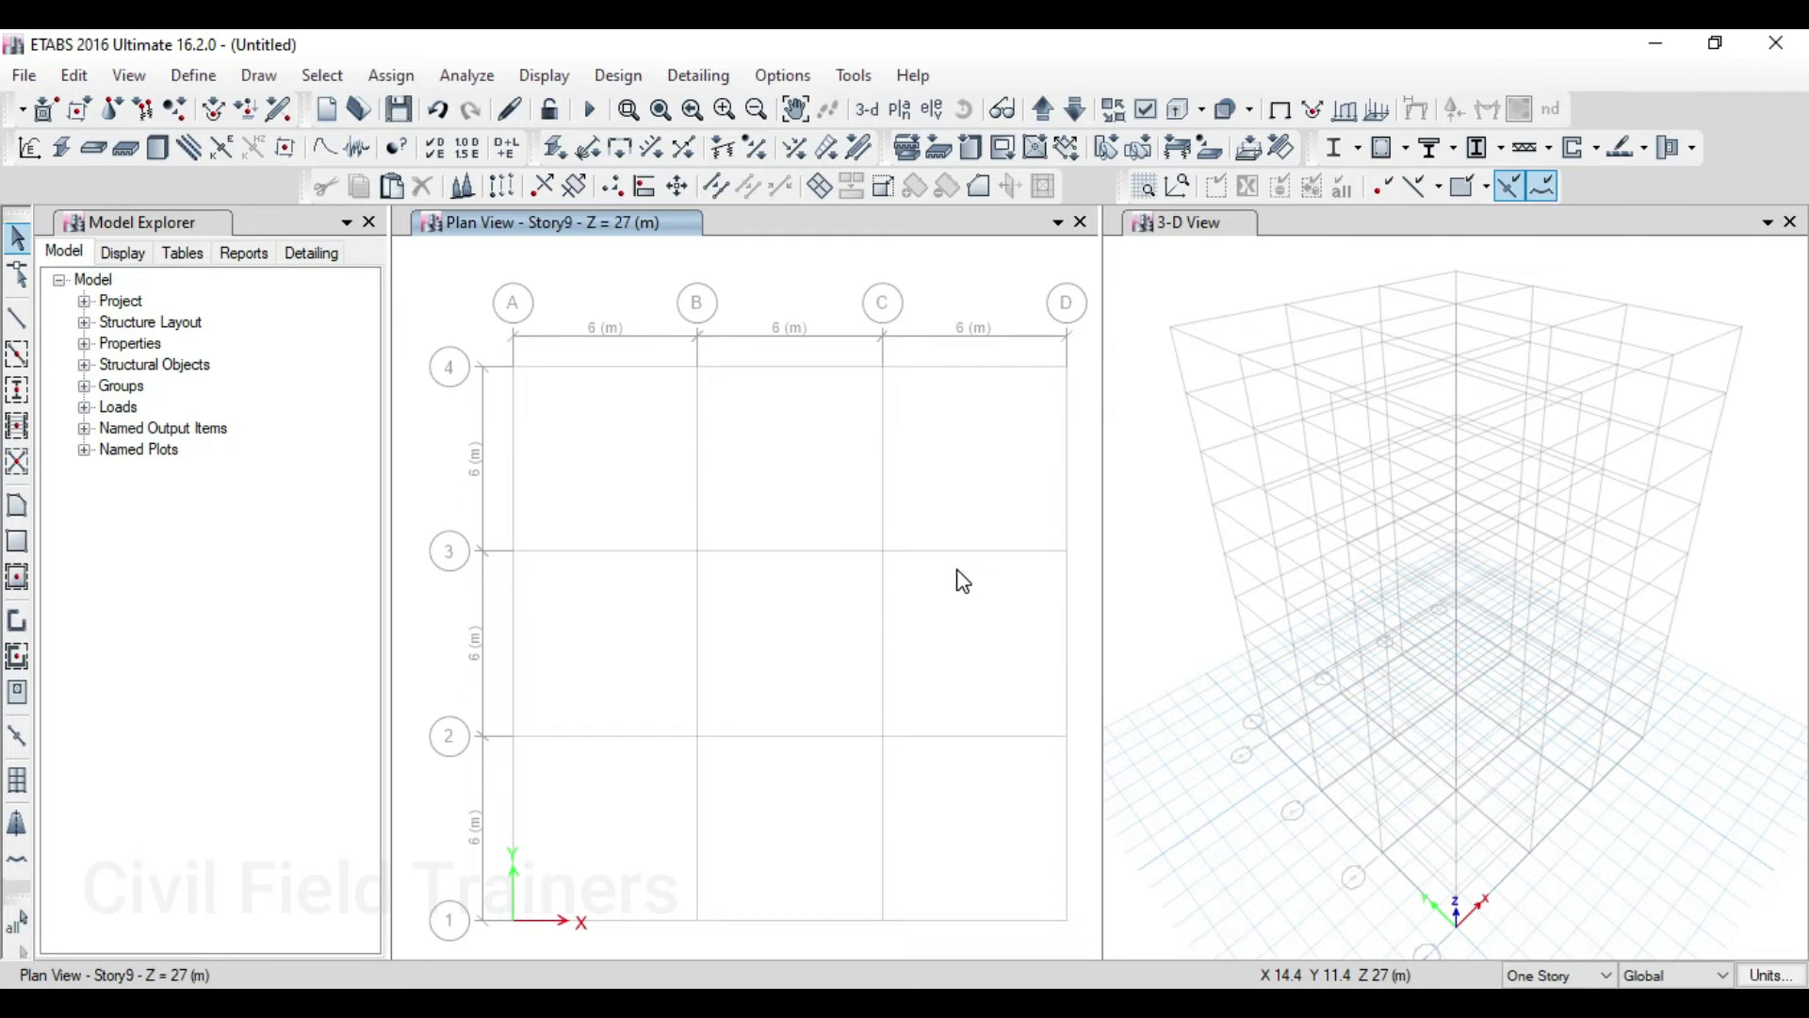
Try to delete the rectangular grid system G1 from the Story9 model
click(75, 76)
click(92, 82)
click(75, 76)
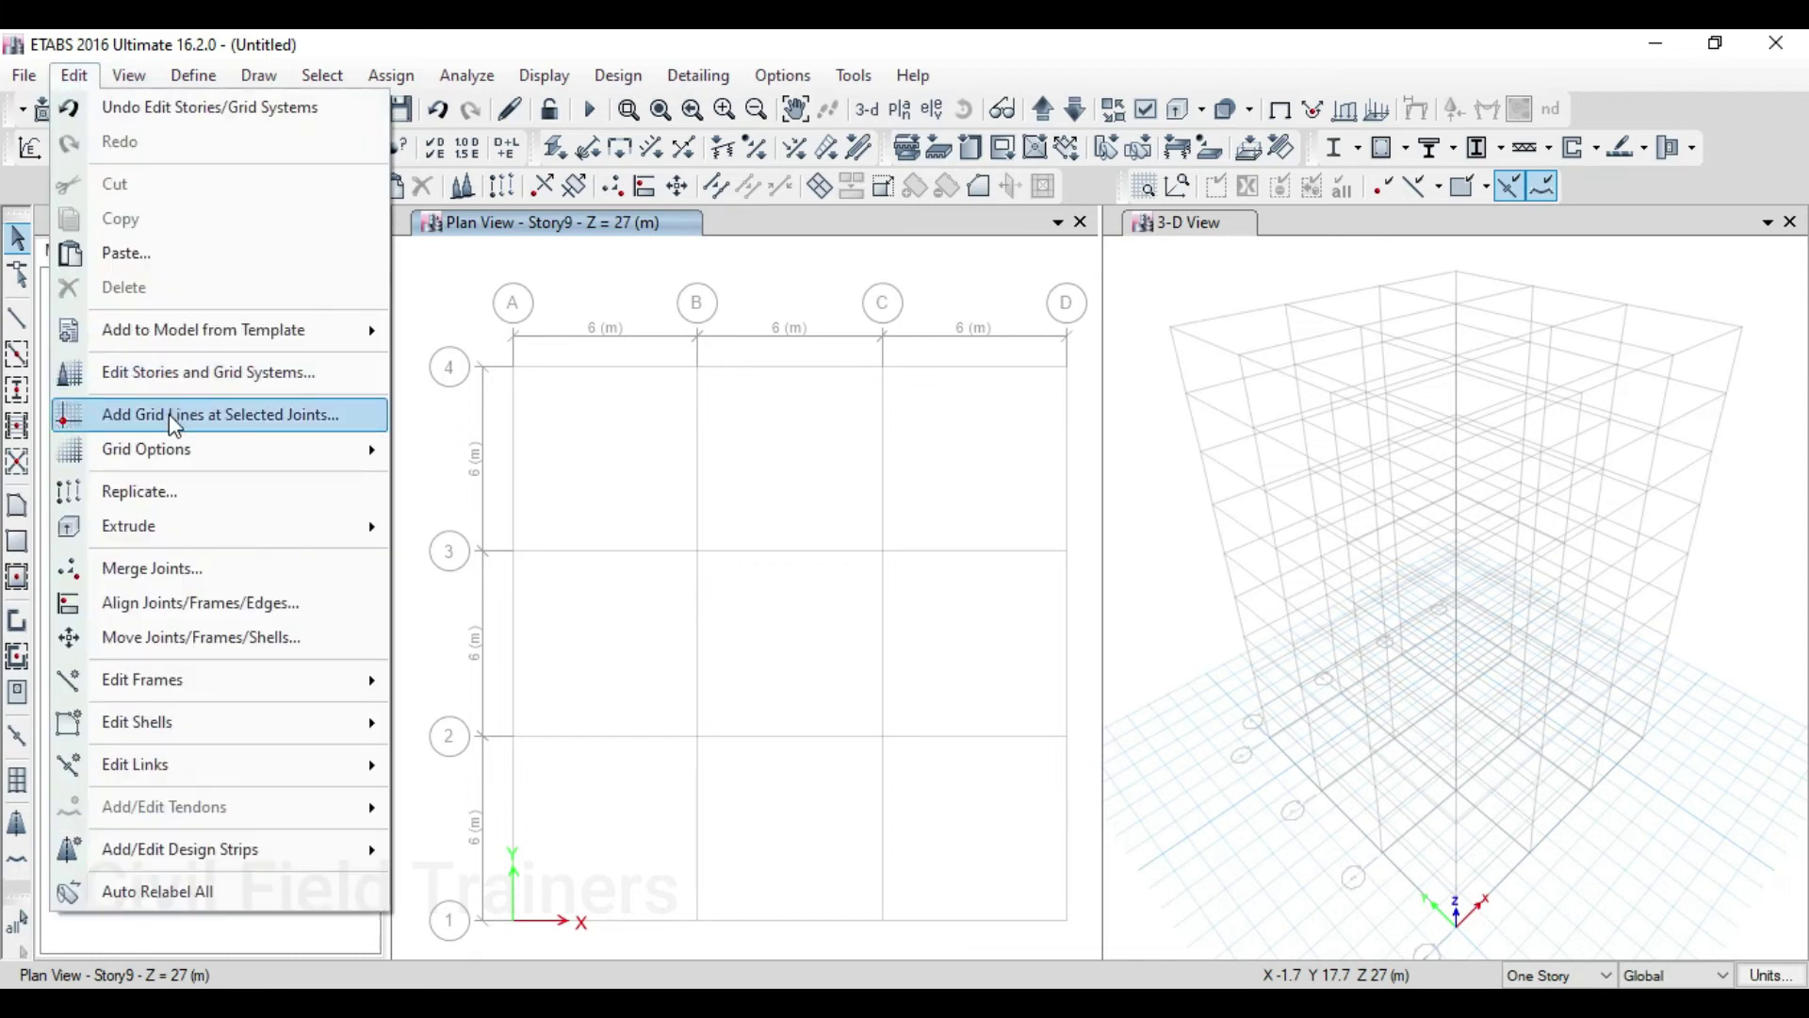
click(203, 377)
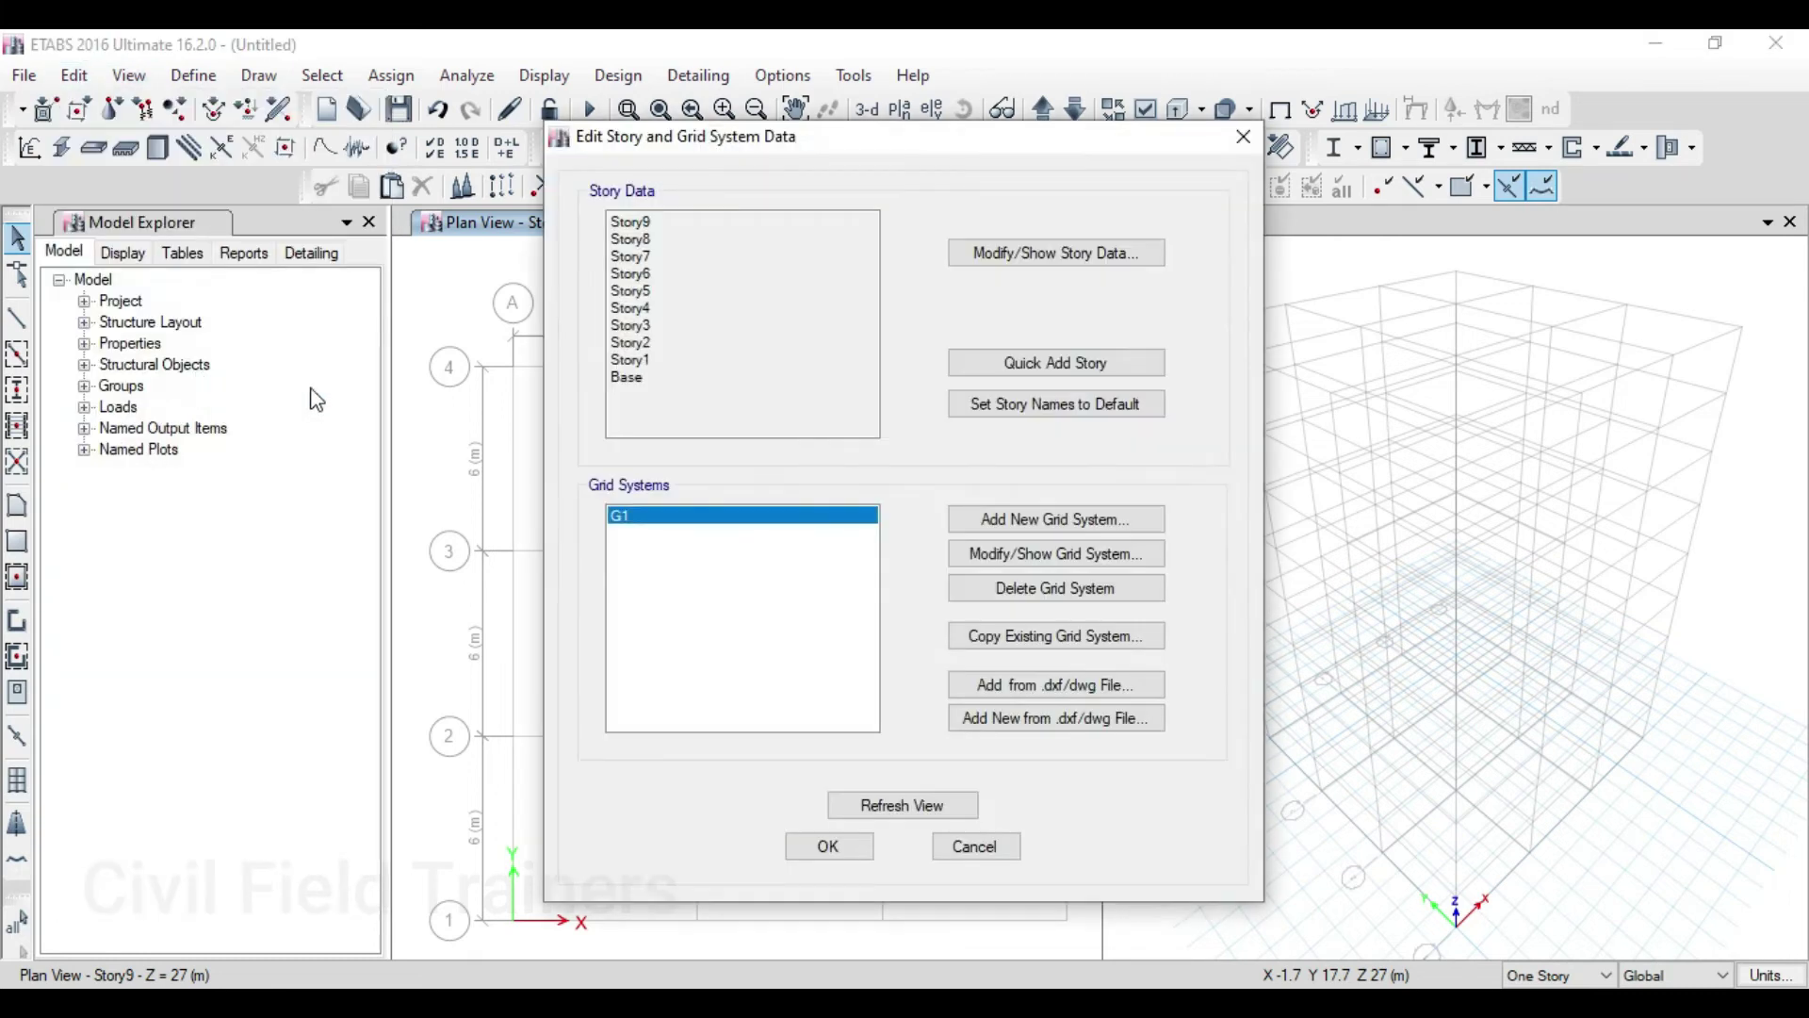
click(1016, 595)
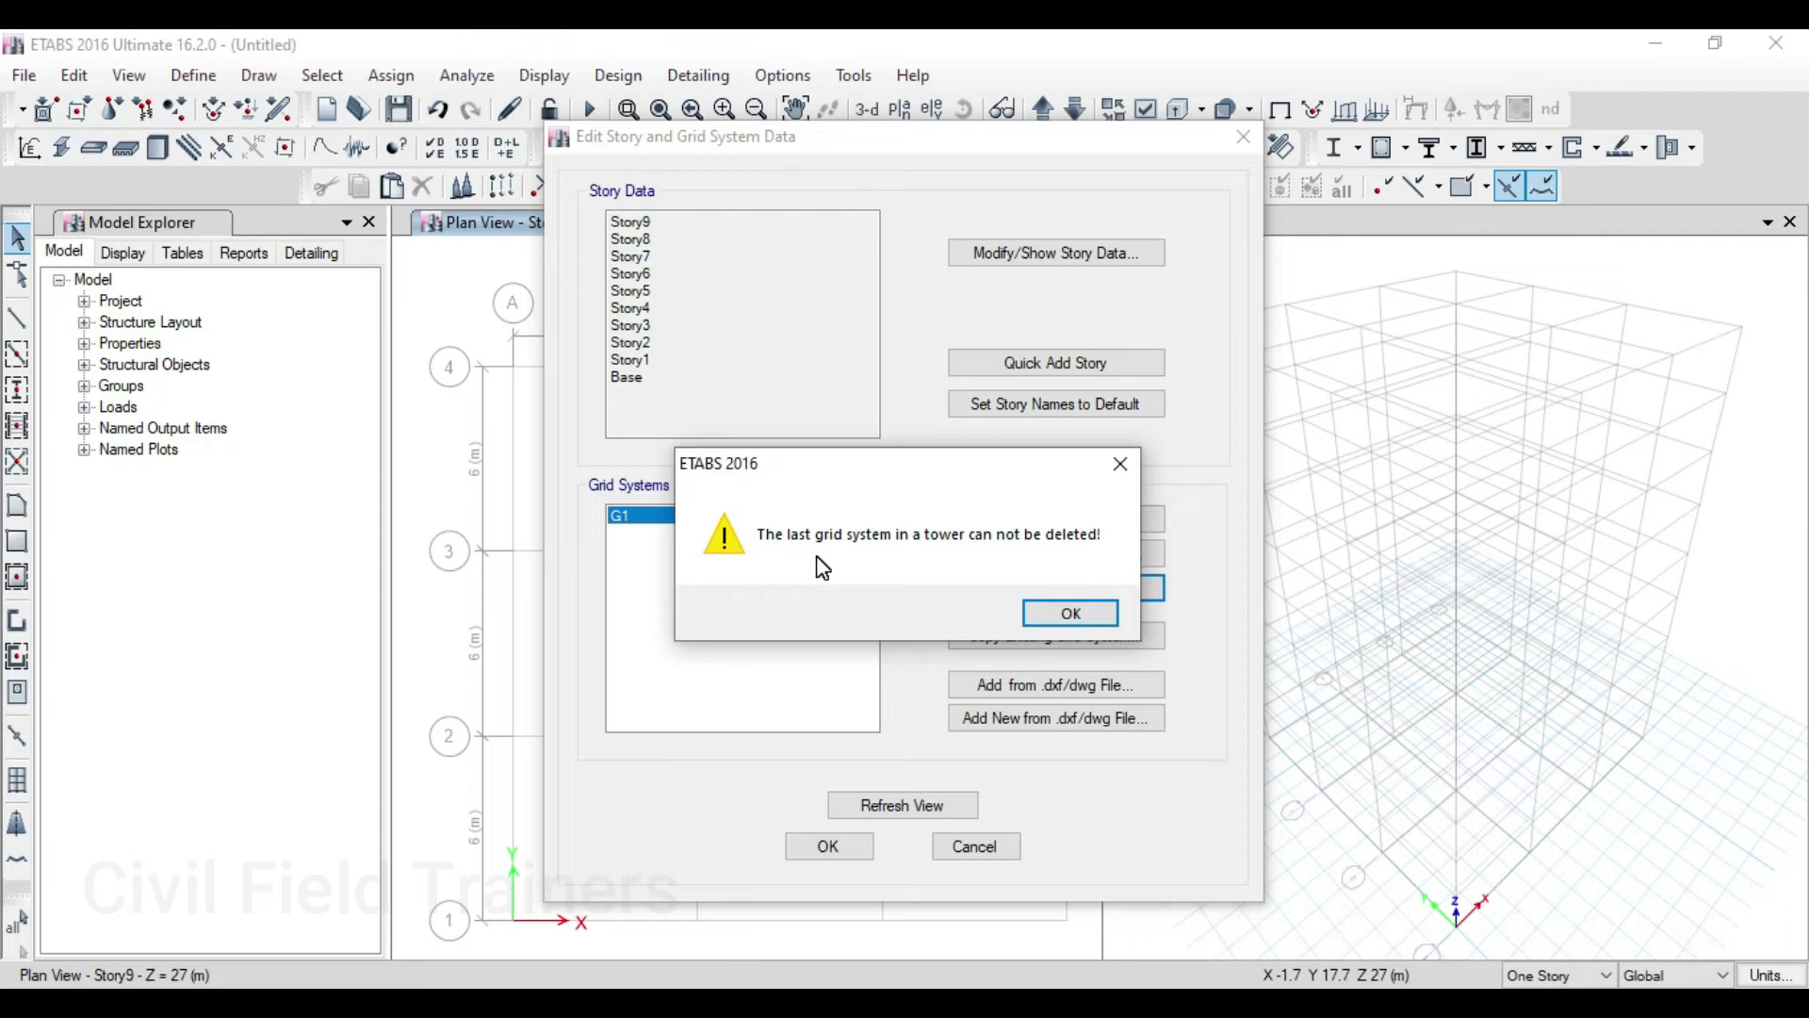
click(1109, 475)
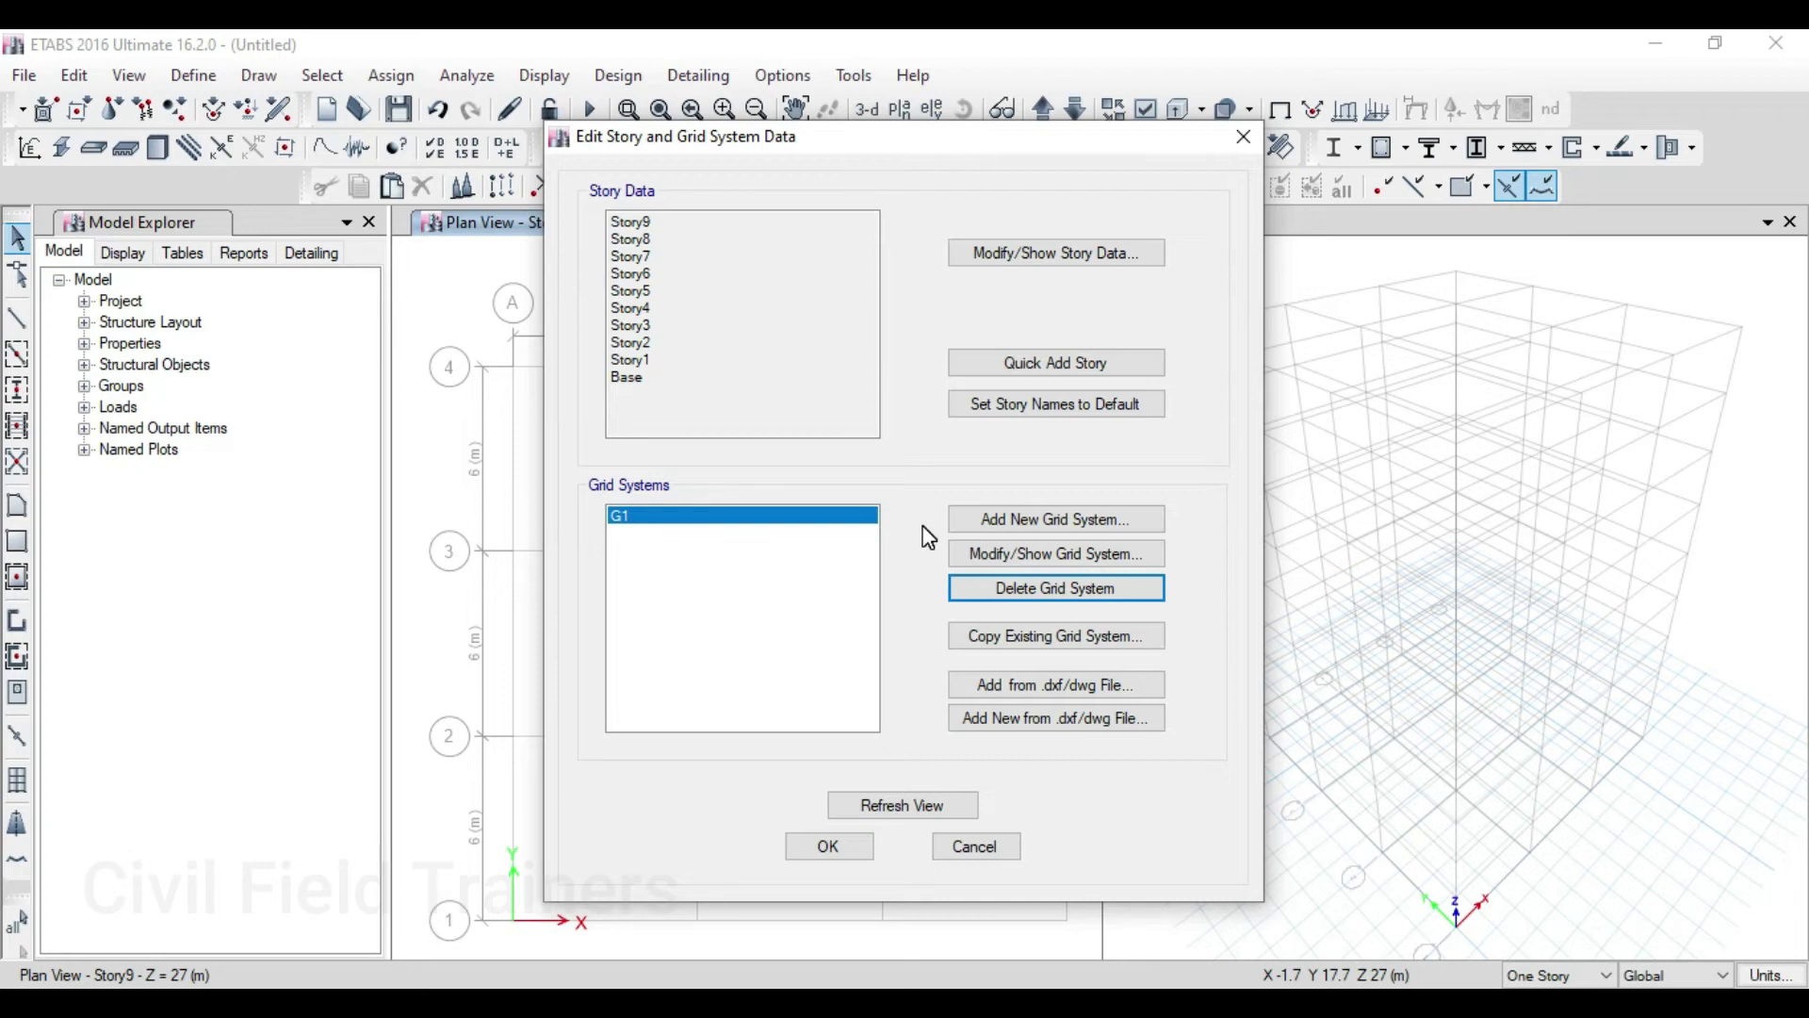
View the X and Y grid data of grid system G1 as spacing and close the grid data without changes
click(992, 556)
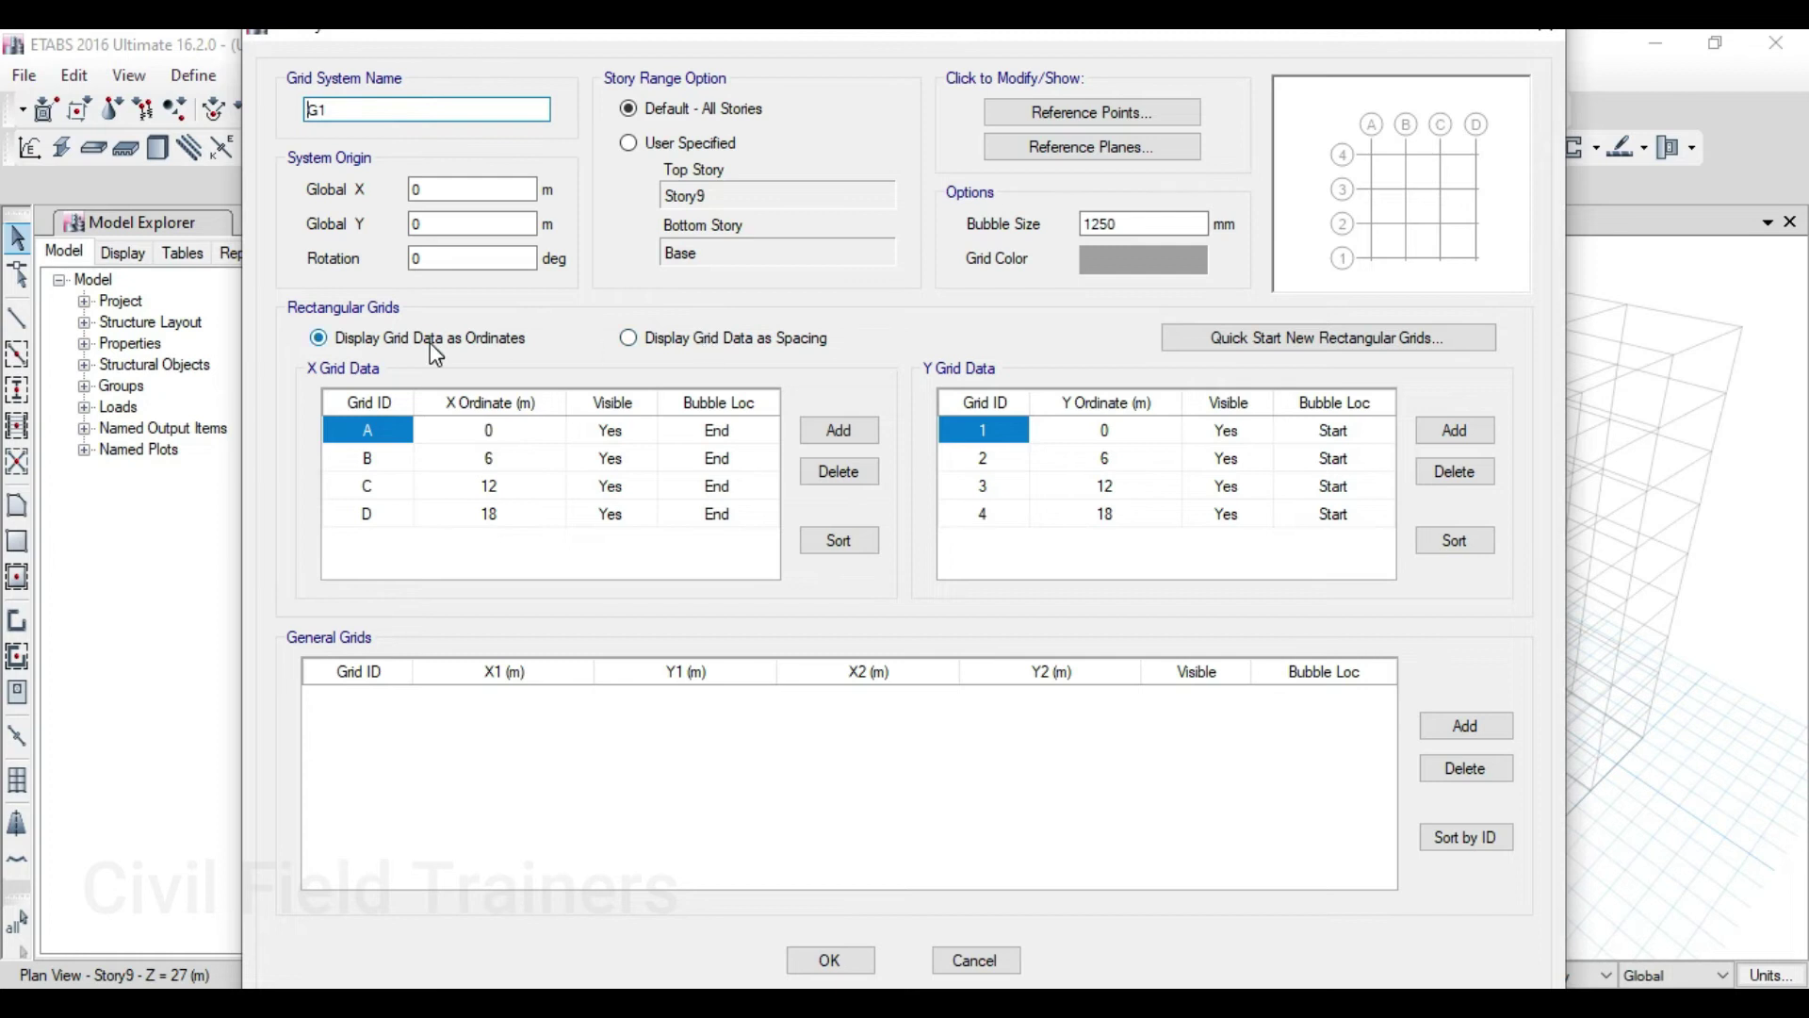
click(728, 339)
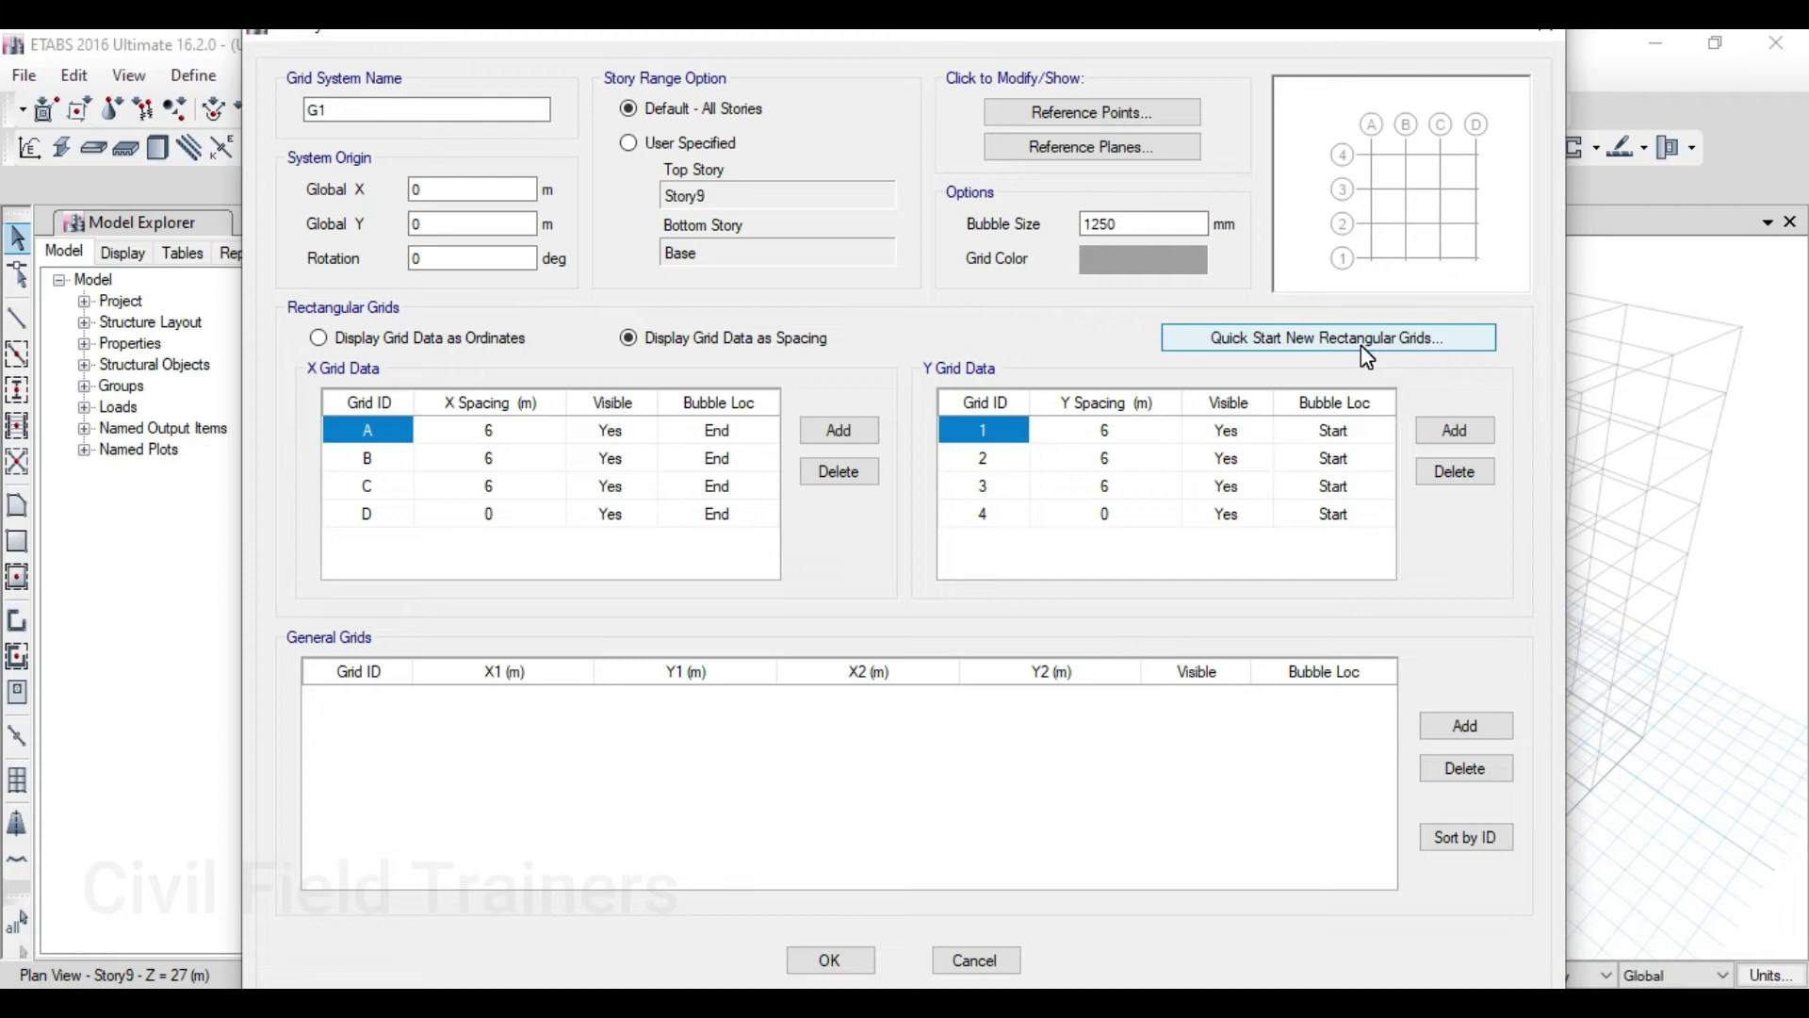
click(1542, 42)
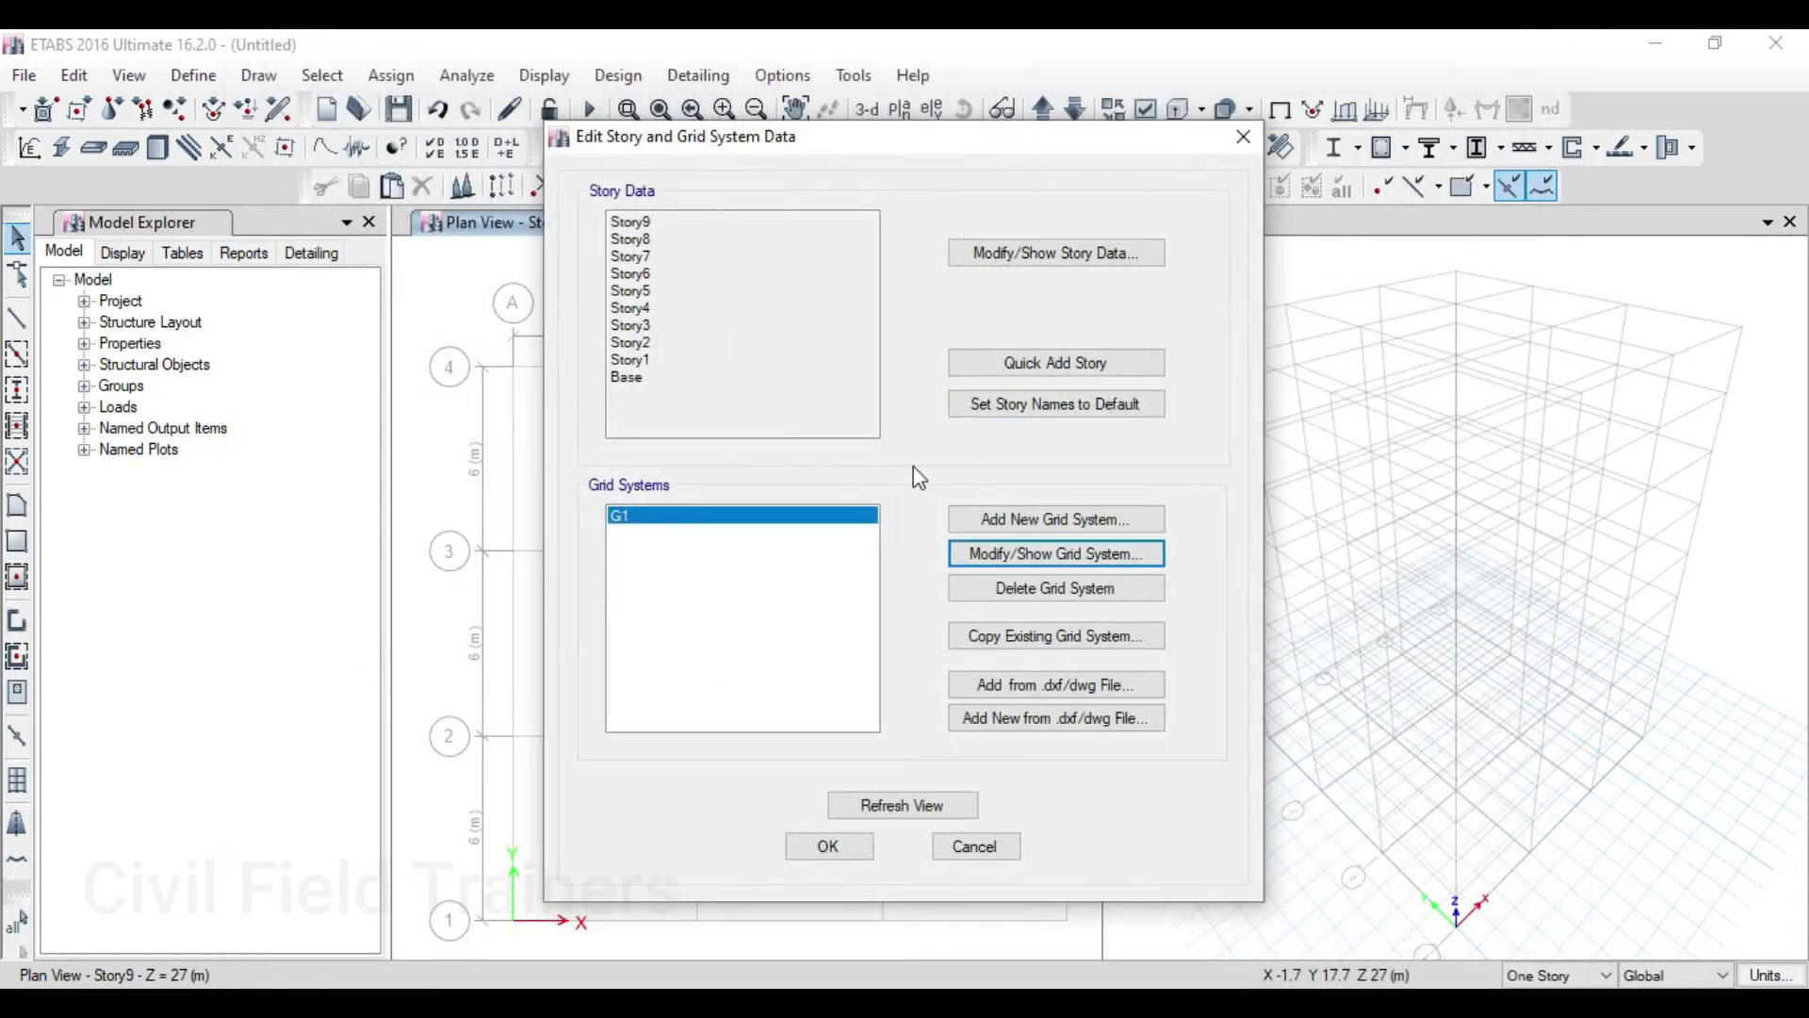
click(1242, 141)
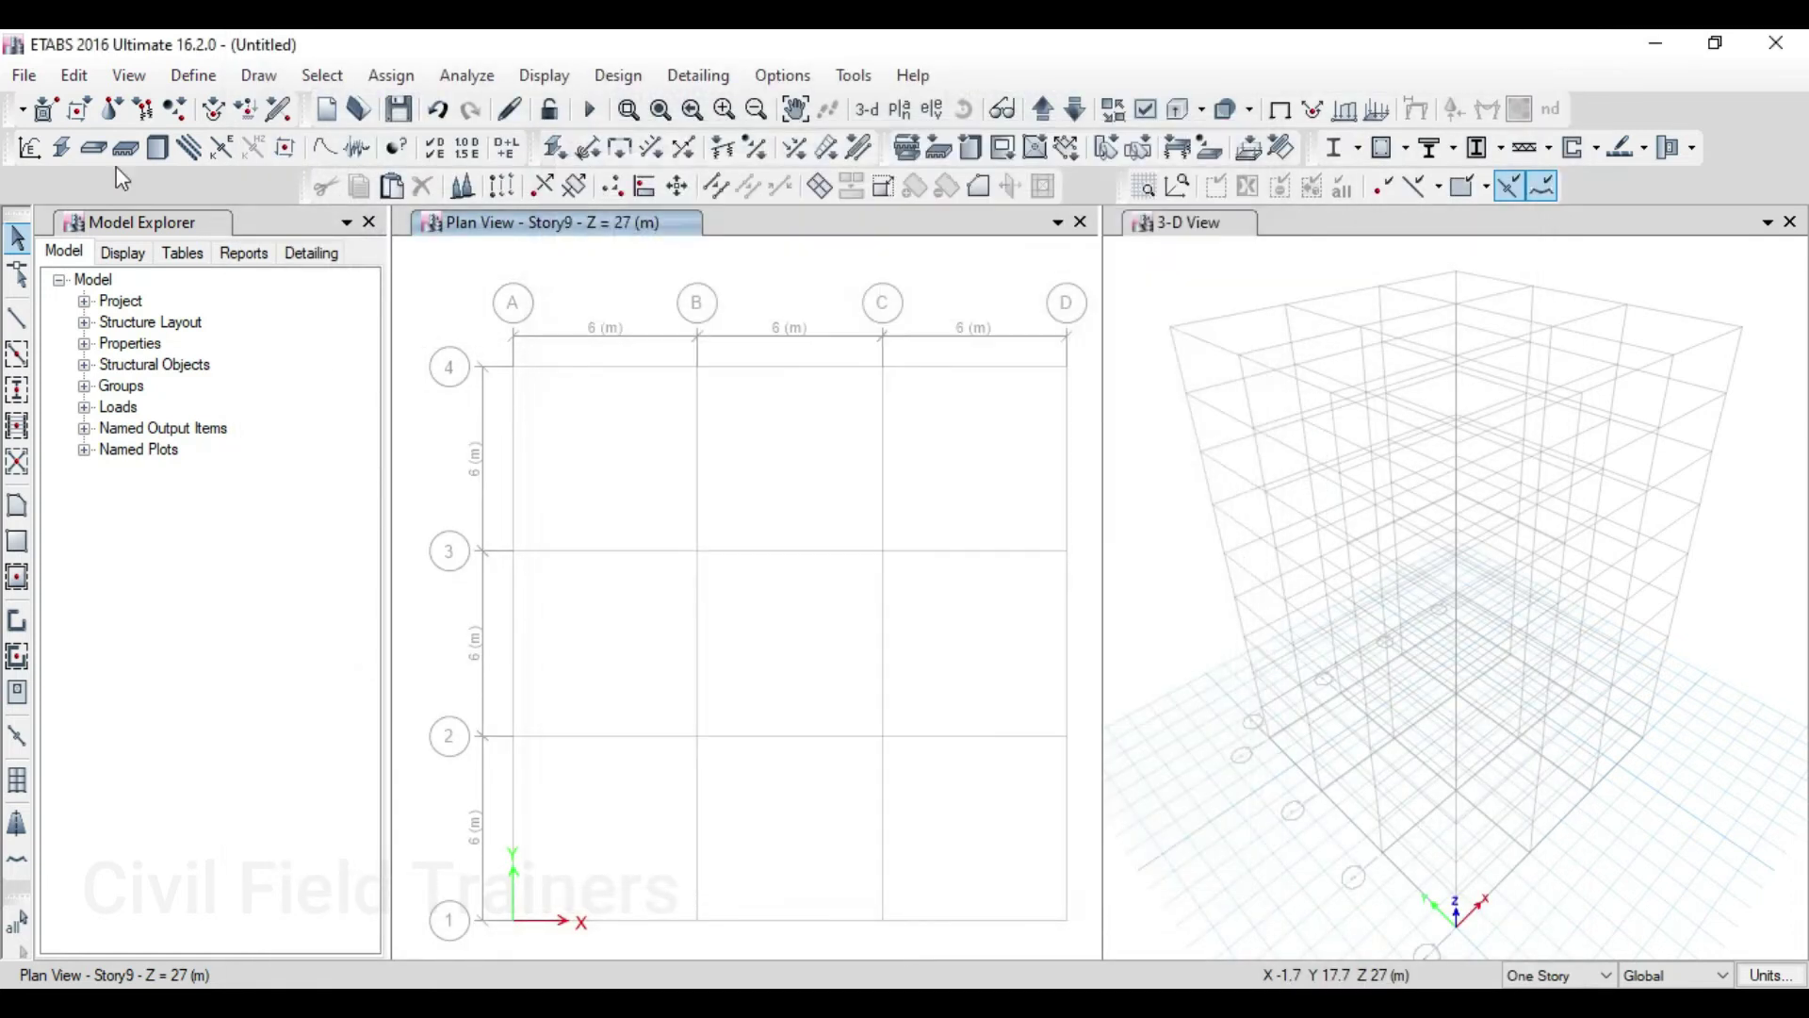
Start adding a new grid system named G2 to the model and set its type to Cylindrical
click(74, 75)
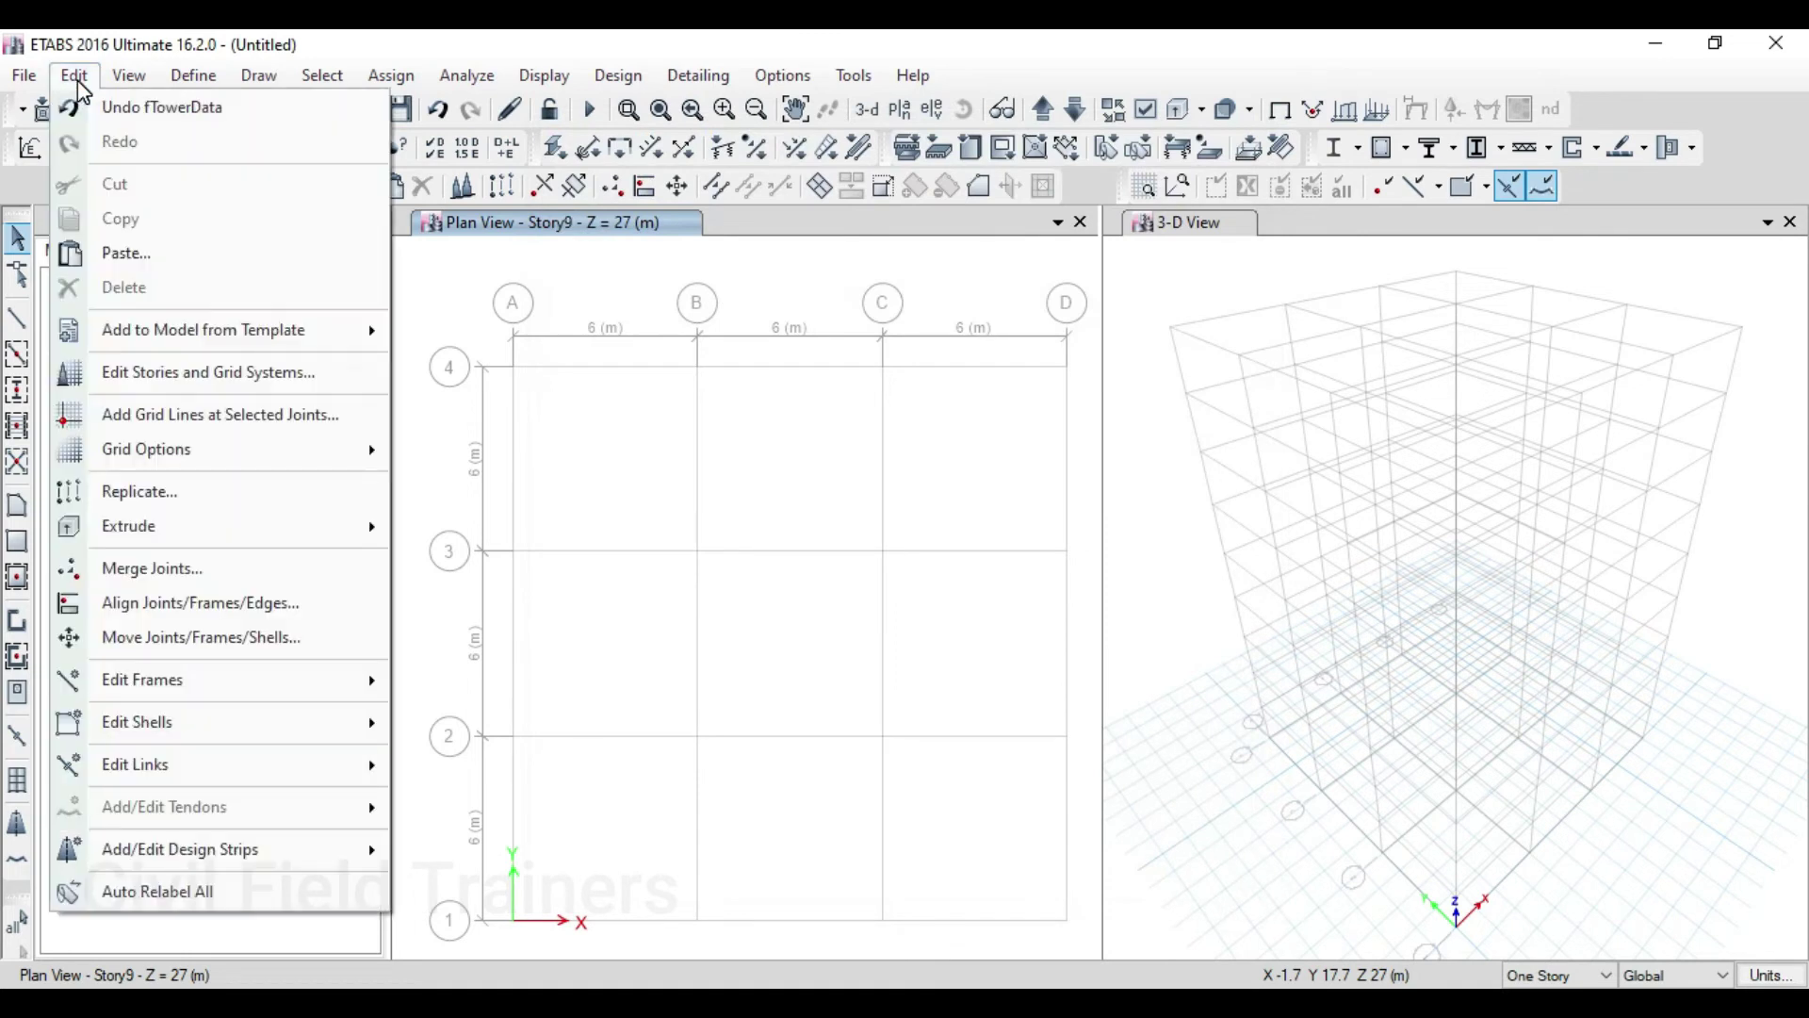
click(188, 390)
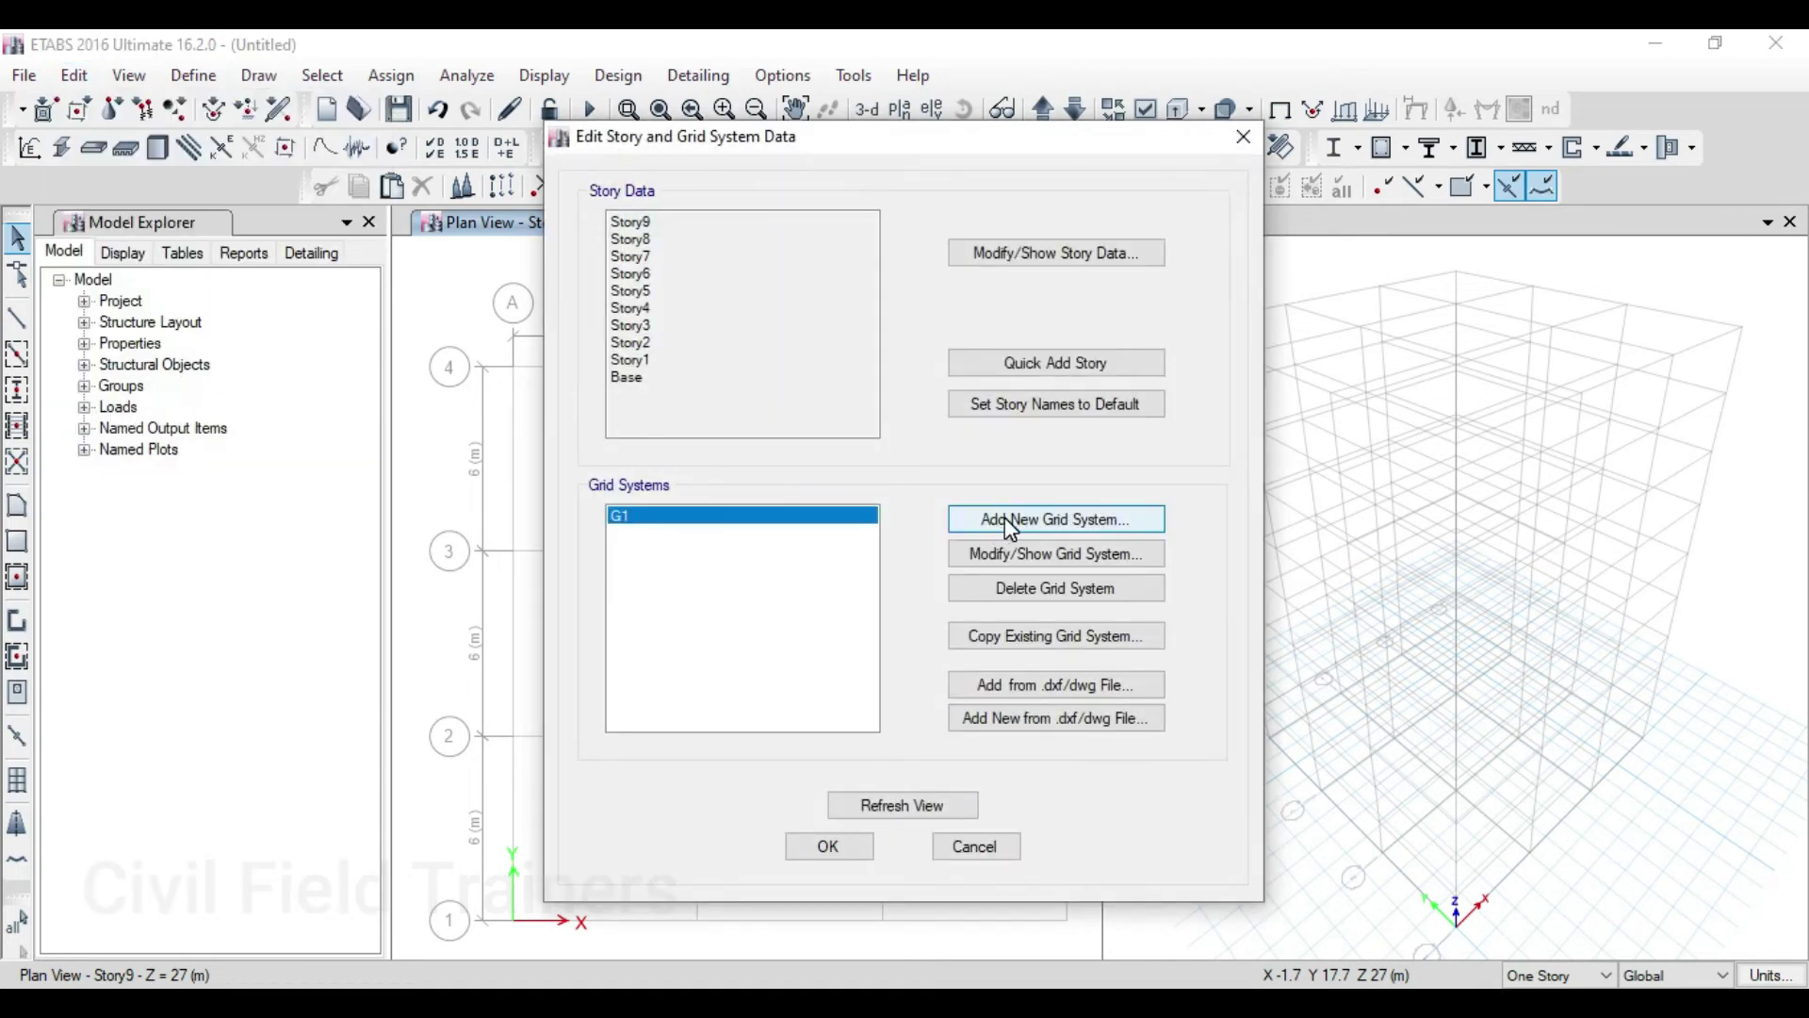
click(1010, 520)
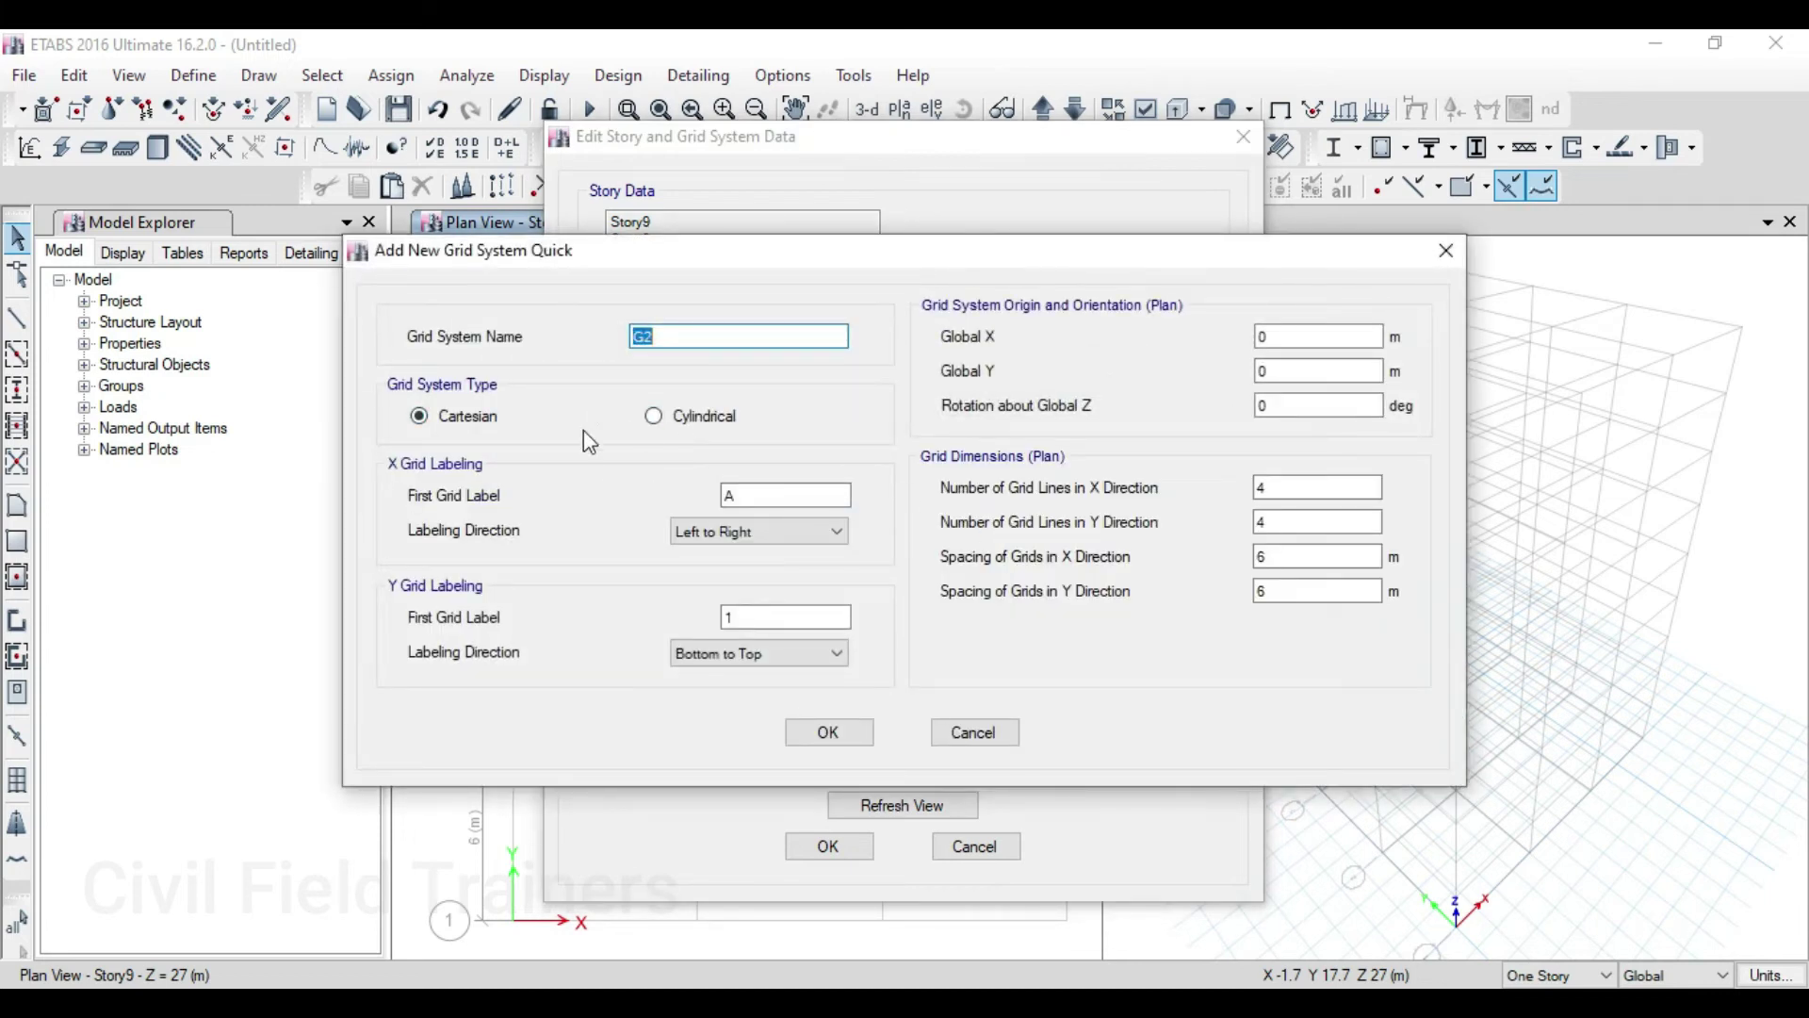
click(709, 433)
click(466, 426)
click(1339, 488)
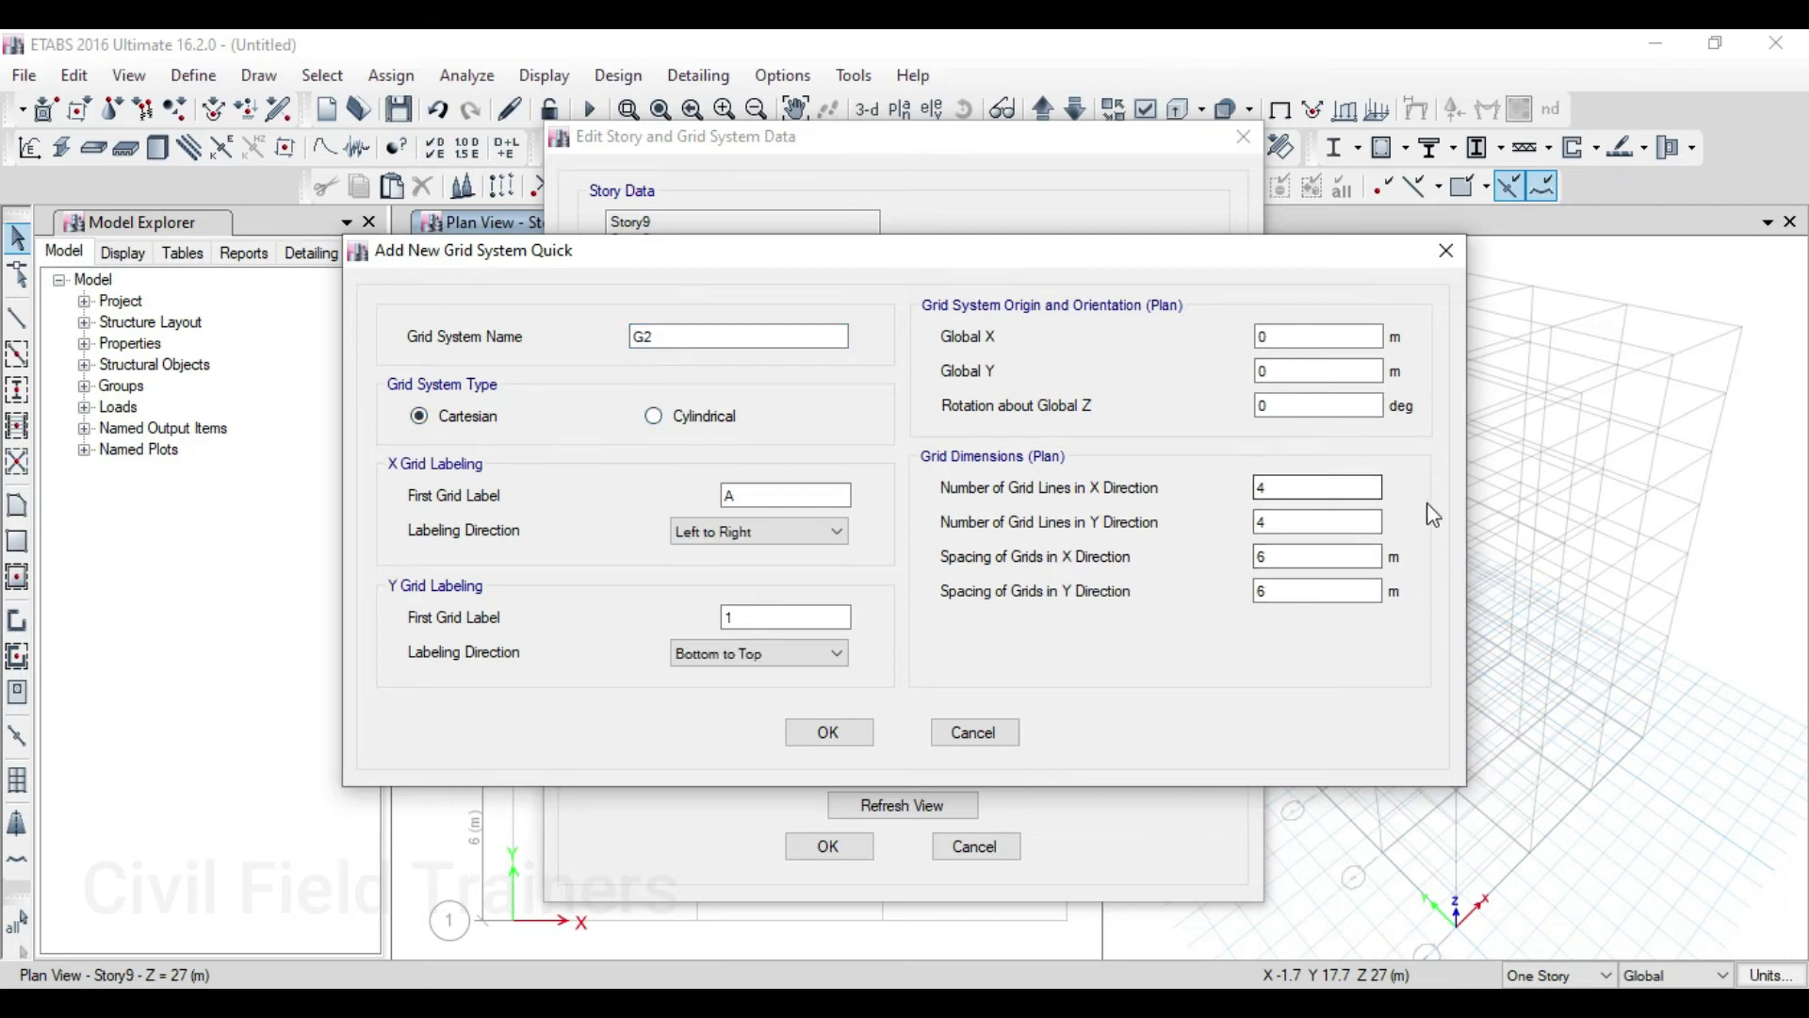
click(708, 425)
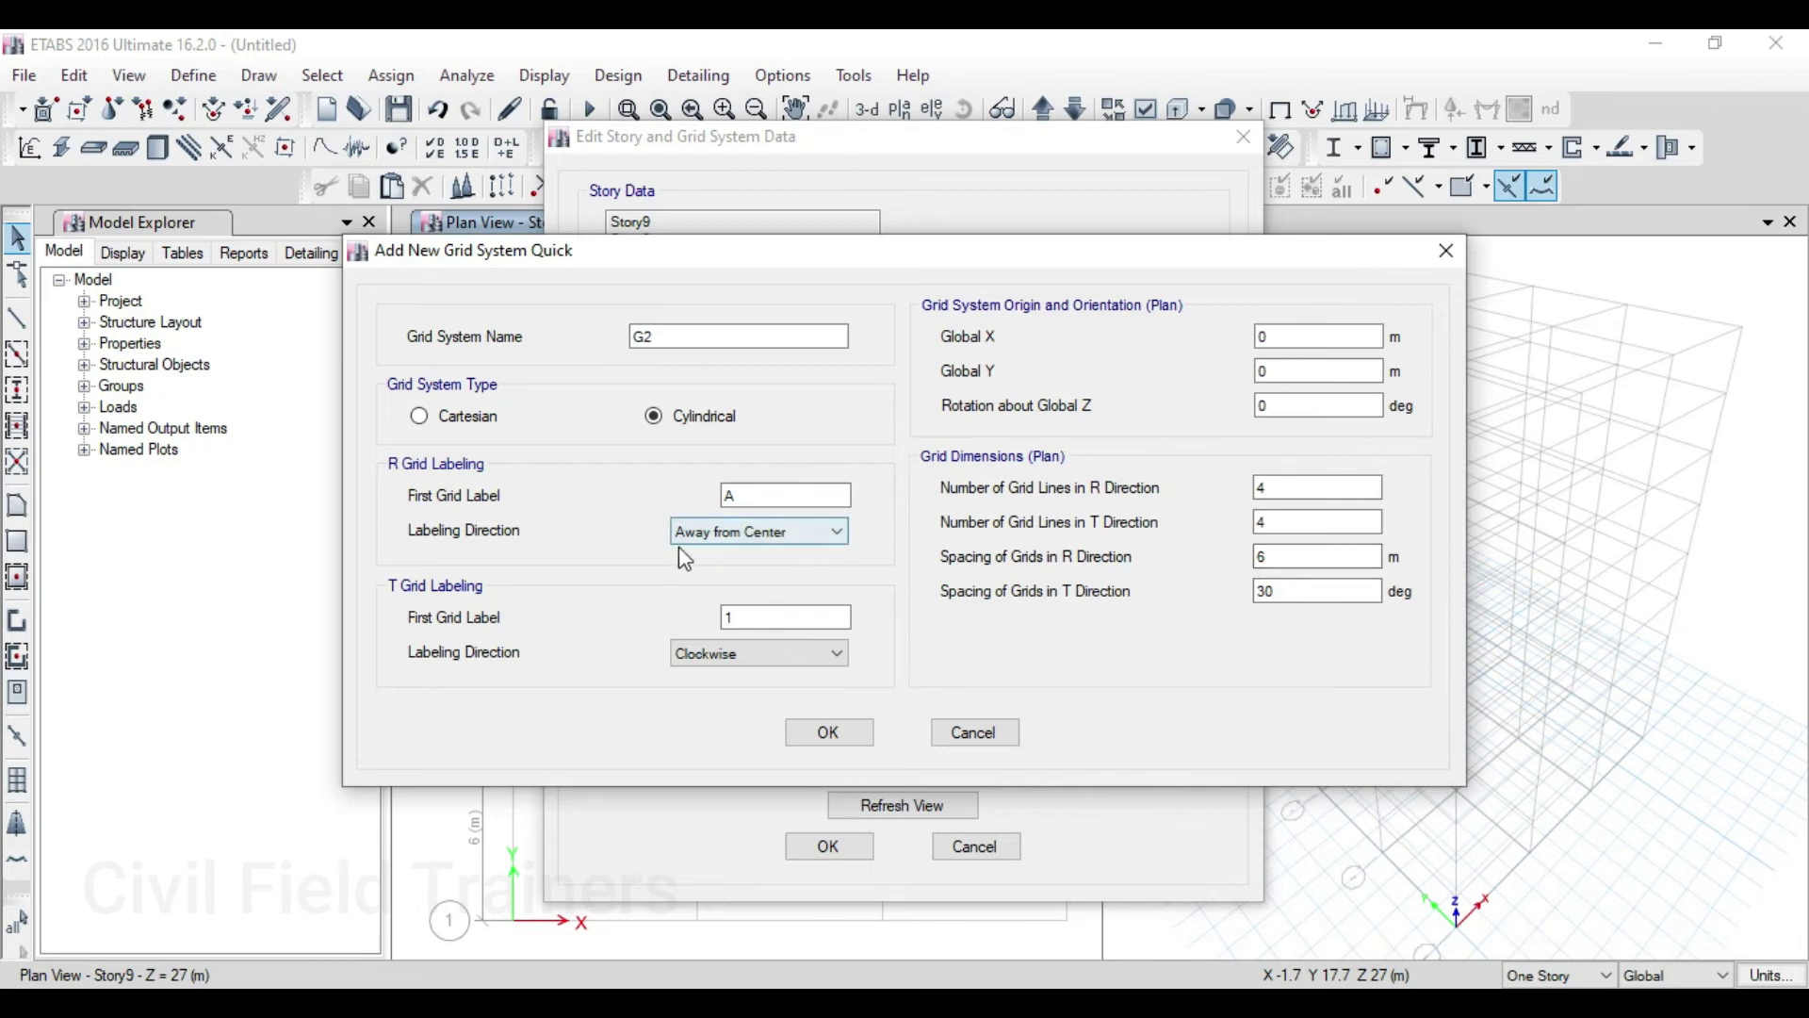
Keep R labeling Away from Center and T labeling Clockwise, and create the cylindrical grid system G2
click(823, 533)
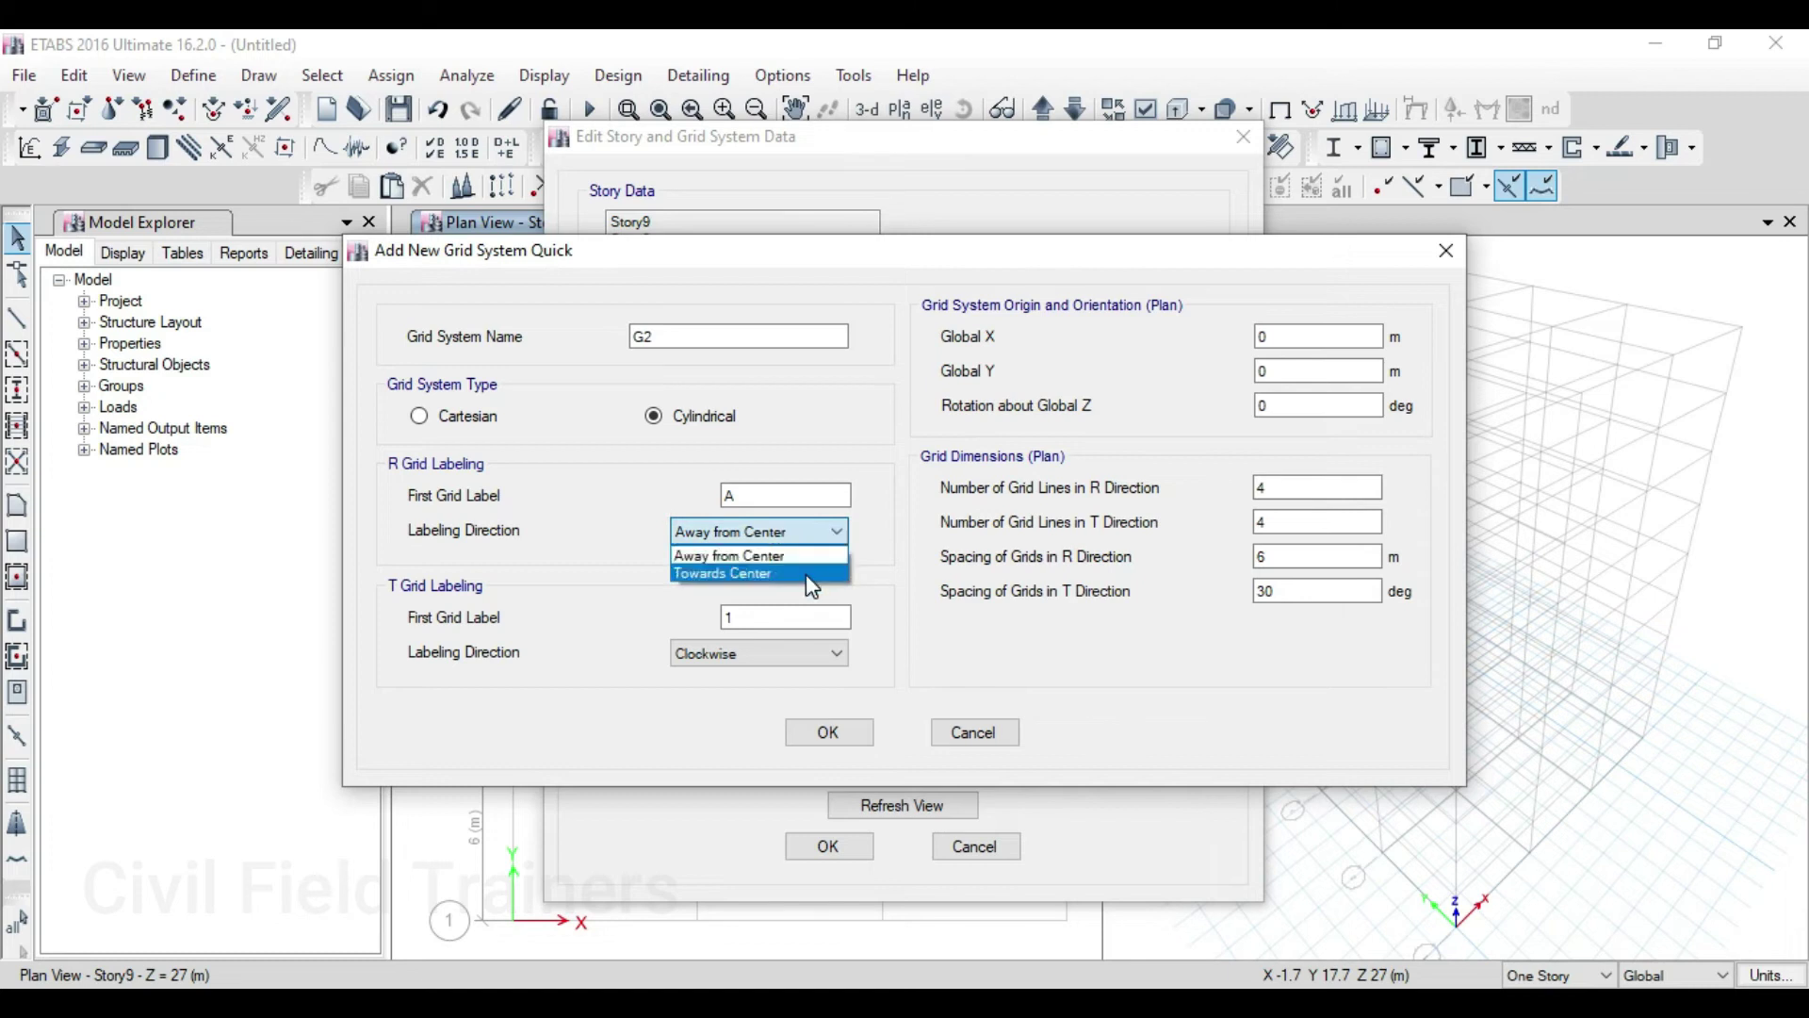
click(739, 555)
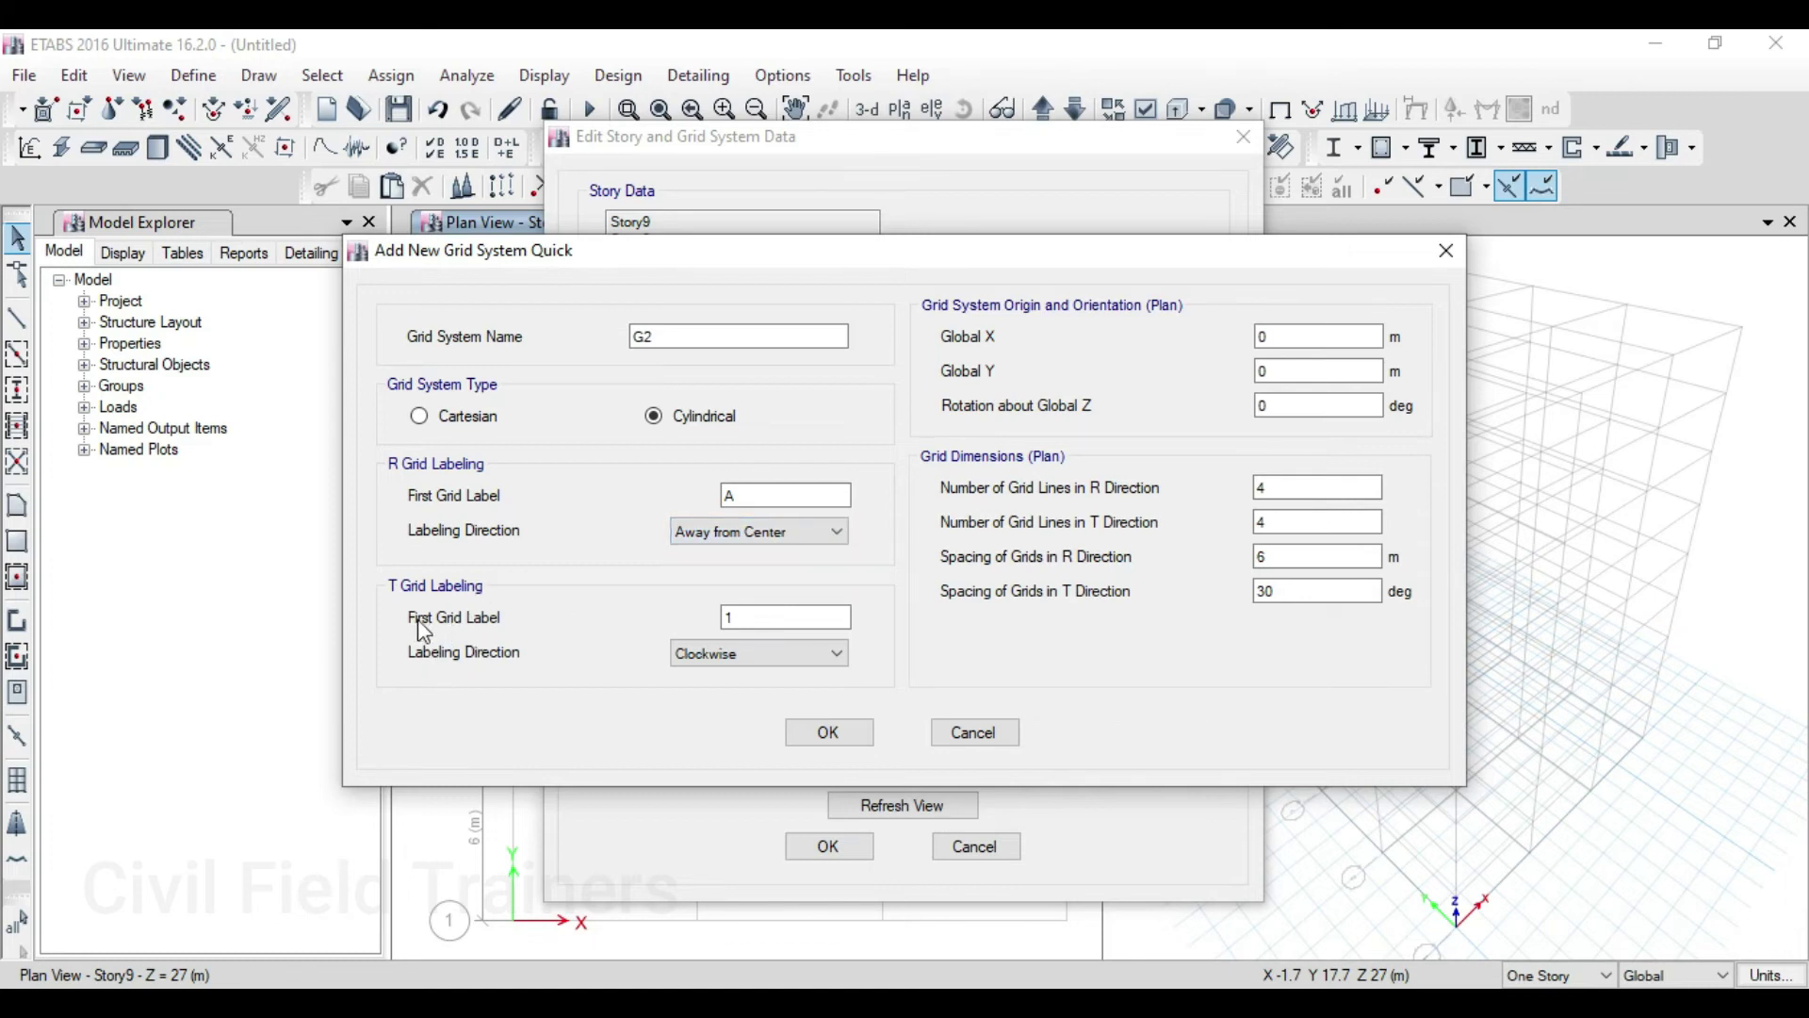
click(737, 654)
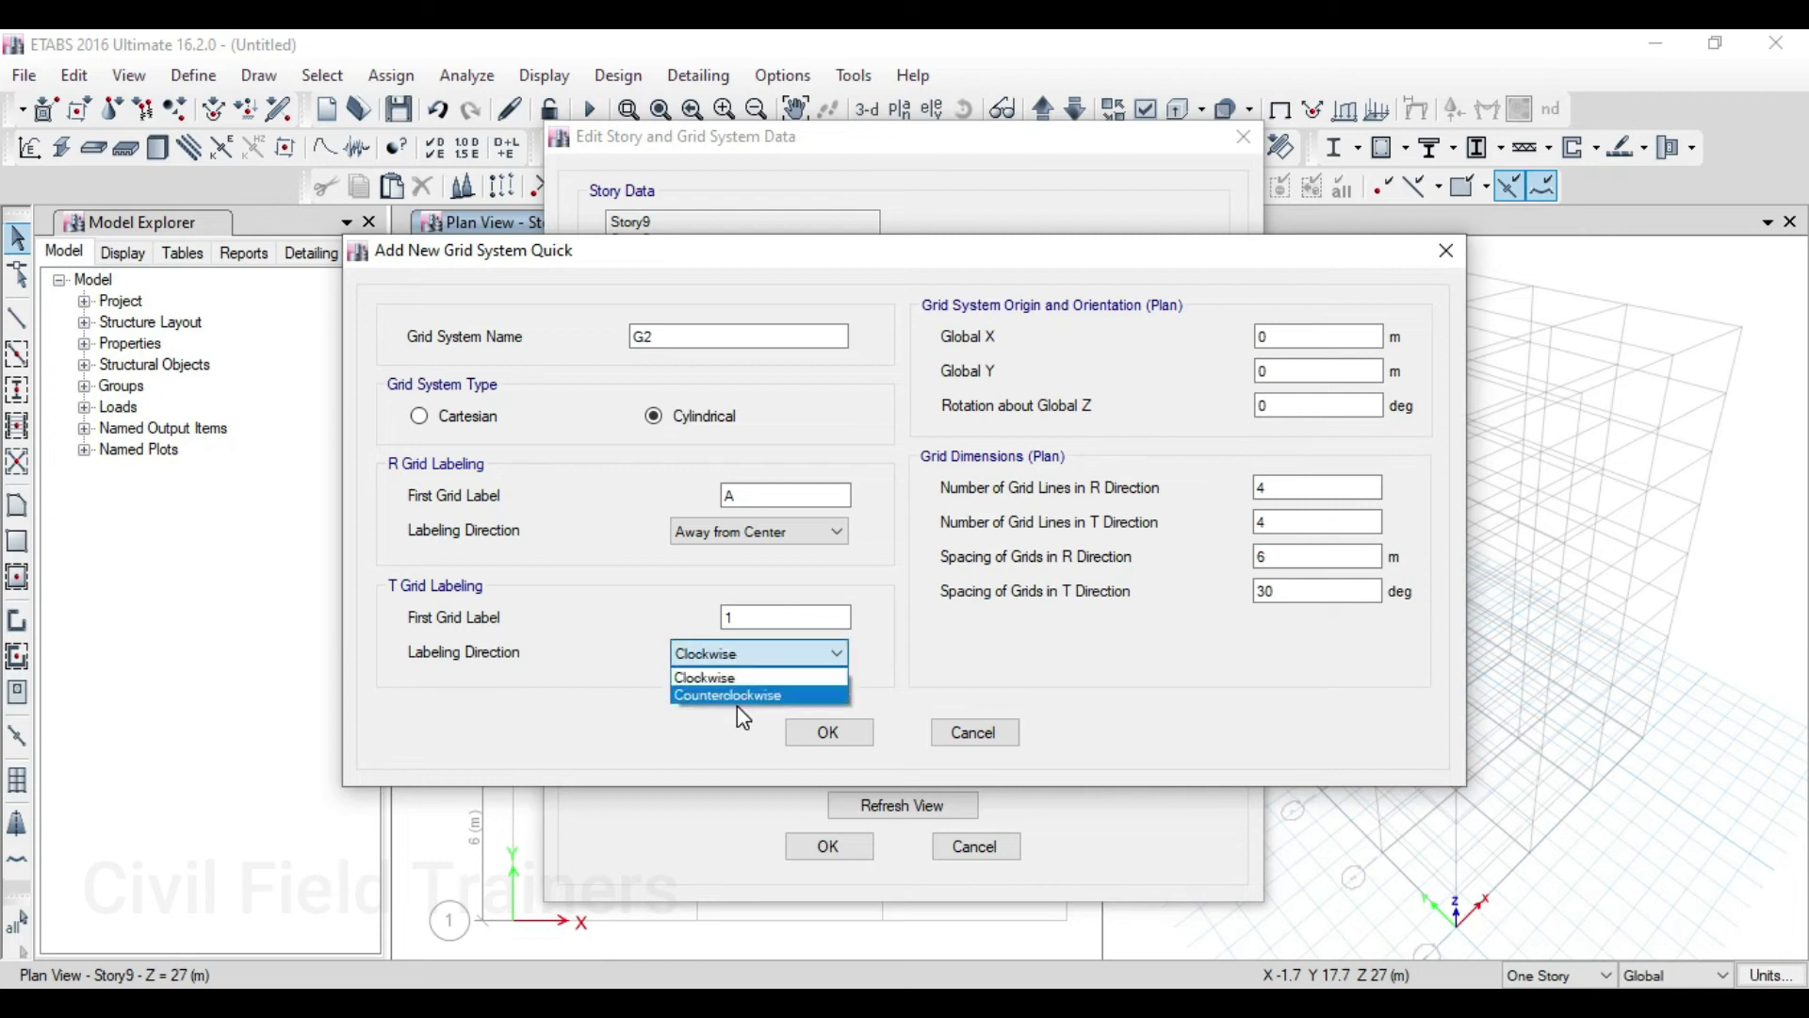
click(863, 653)
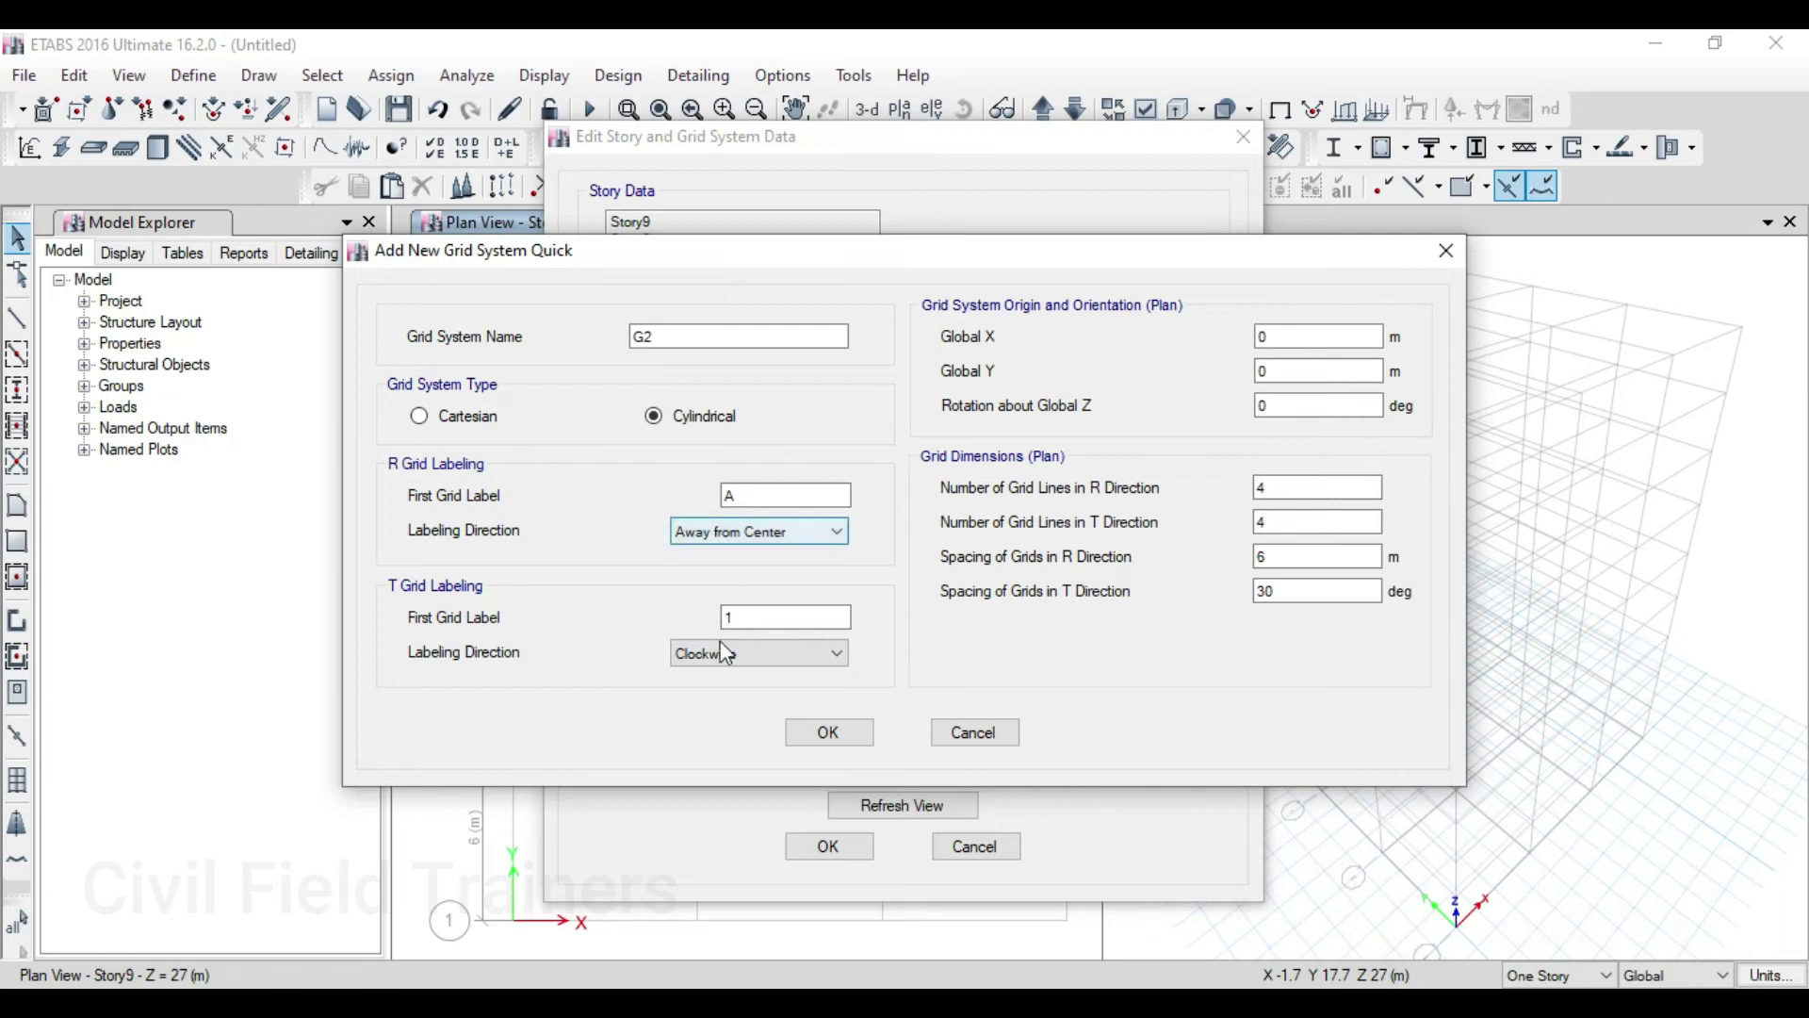
click(825, 734)
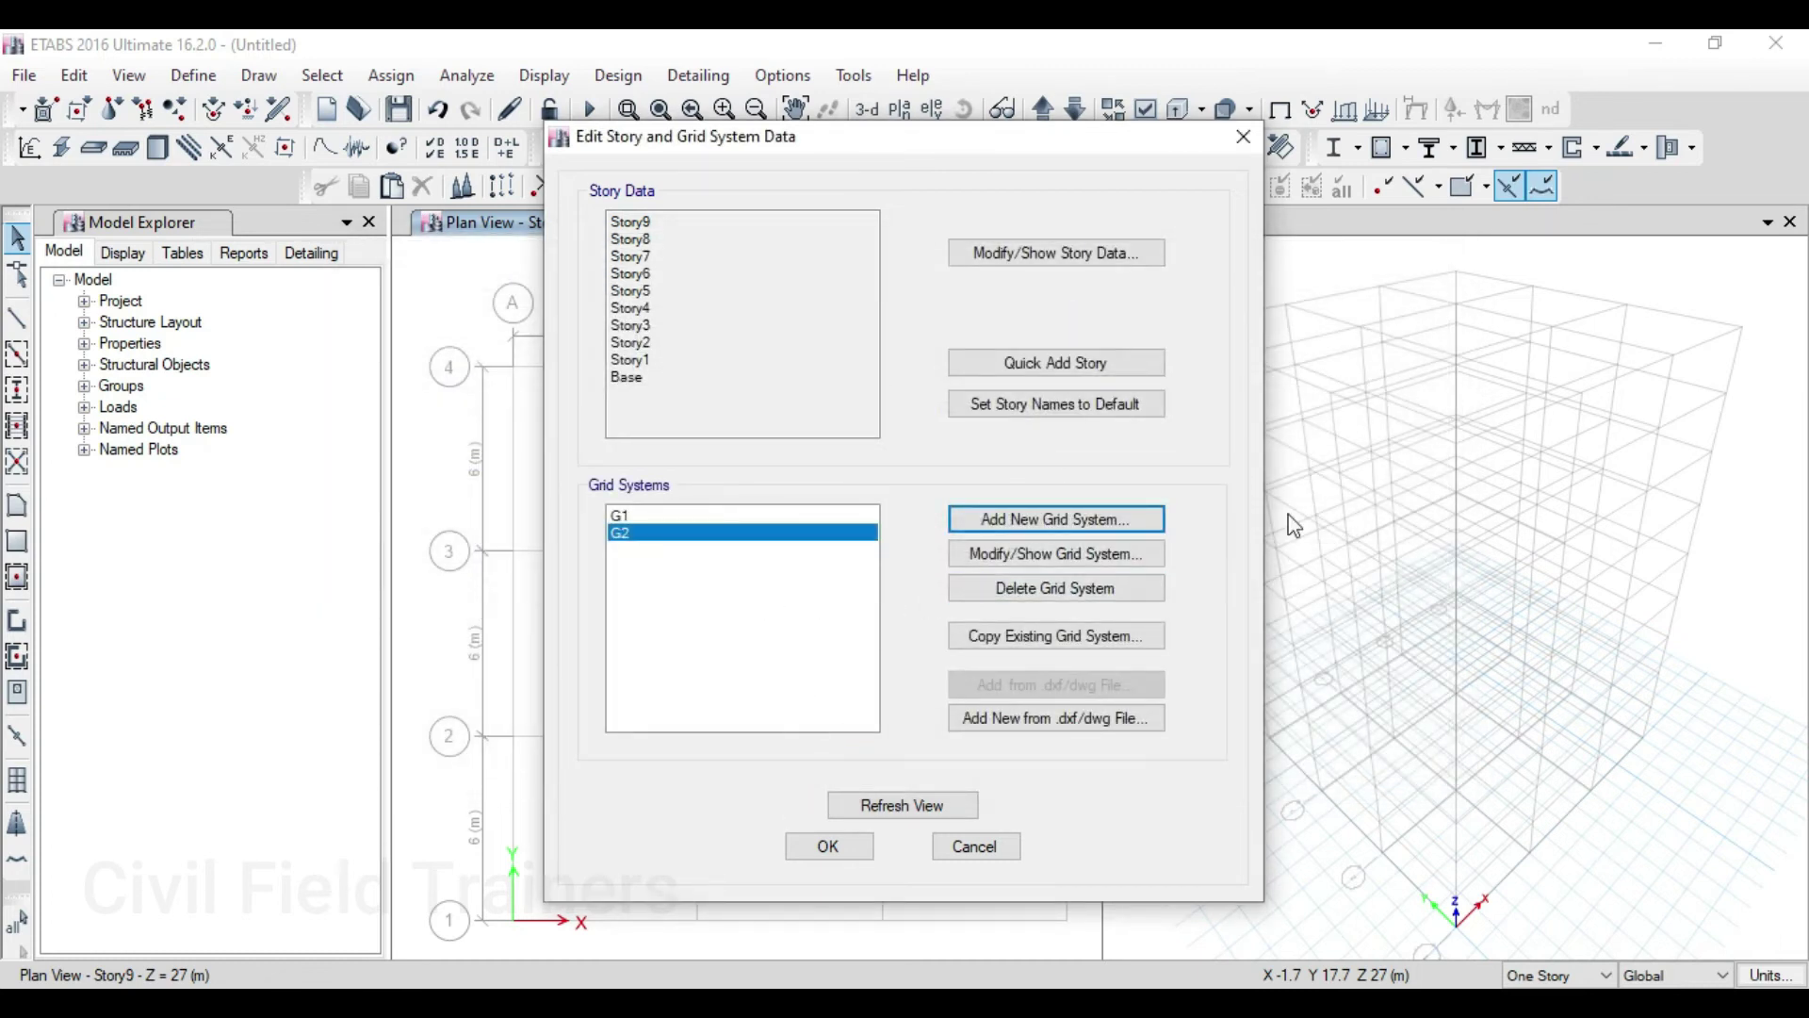
Delete grid system G1 and apply the edited grid systems to the model
click(734, 516)
click(1074, 594)
click(914, 612)
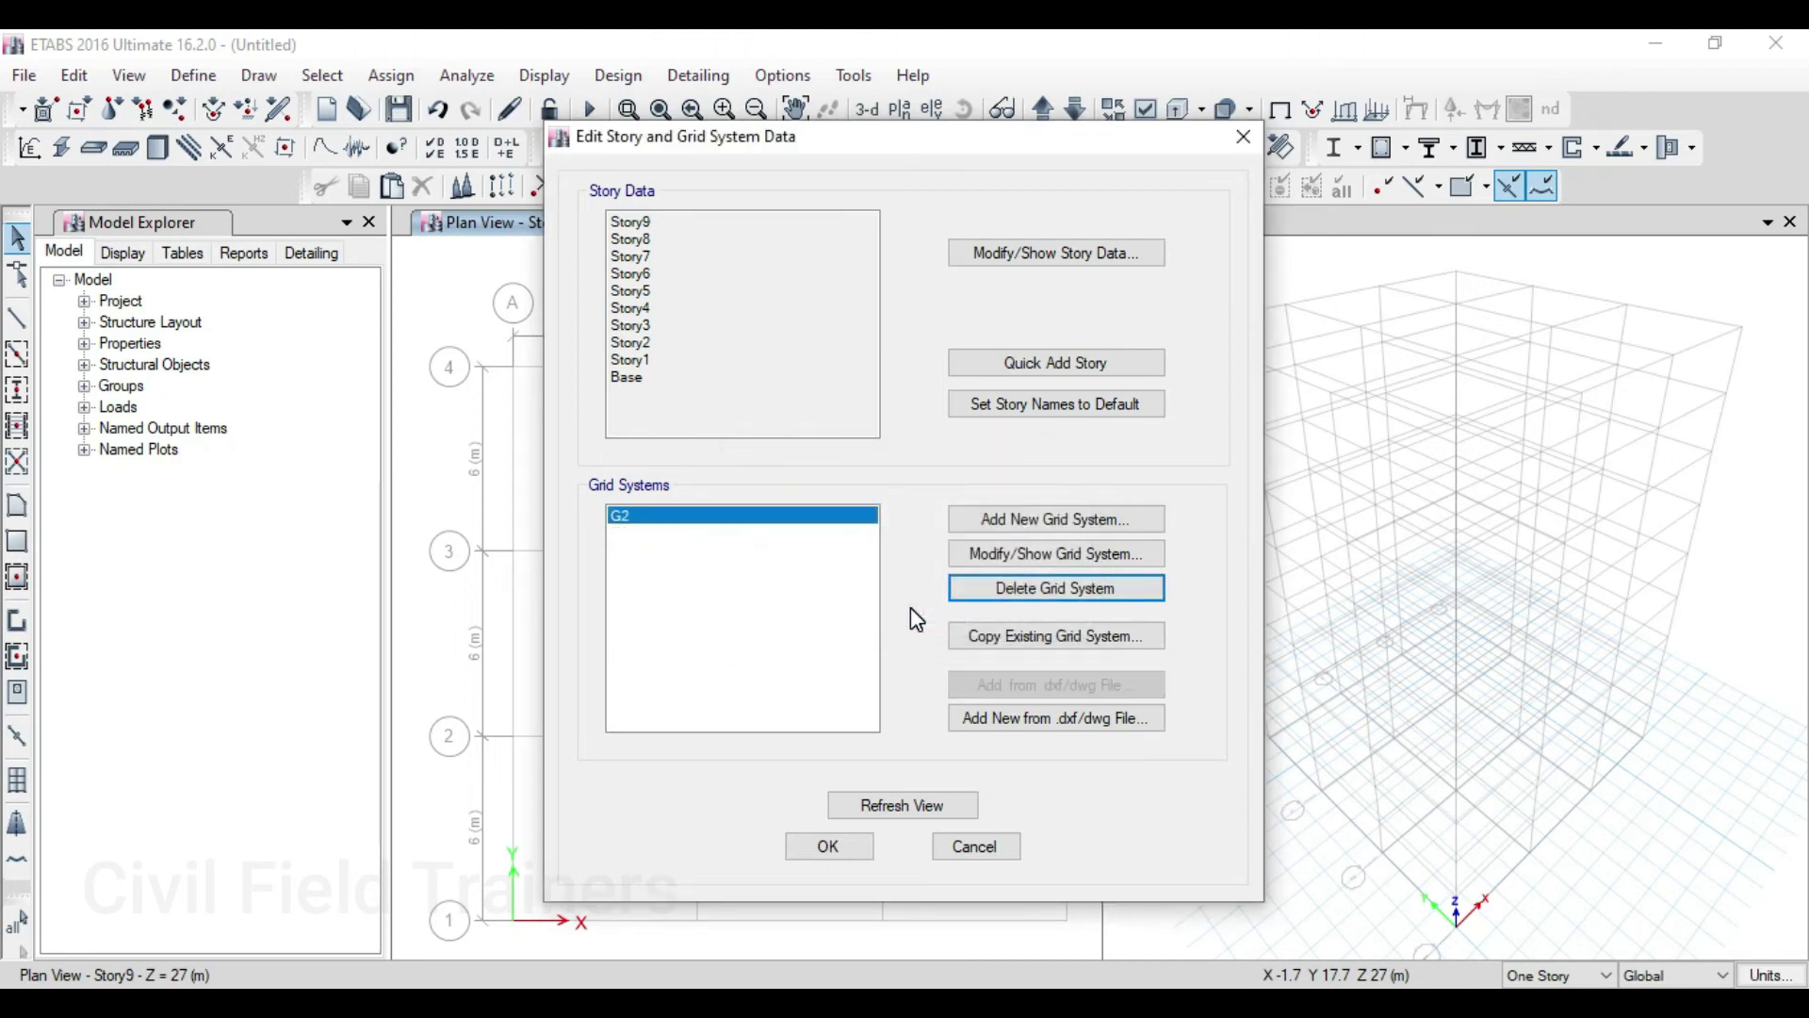
drag(808, 141, 760, 94)
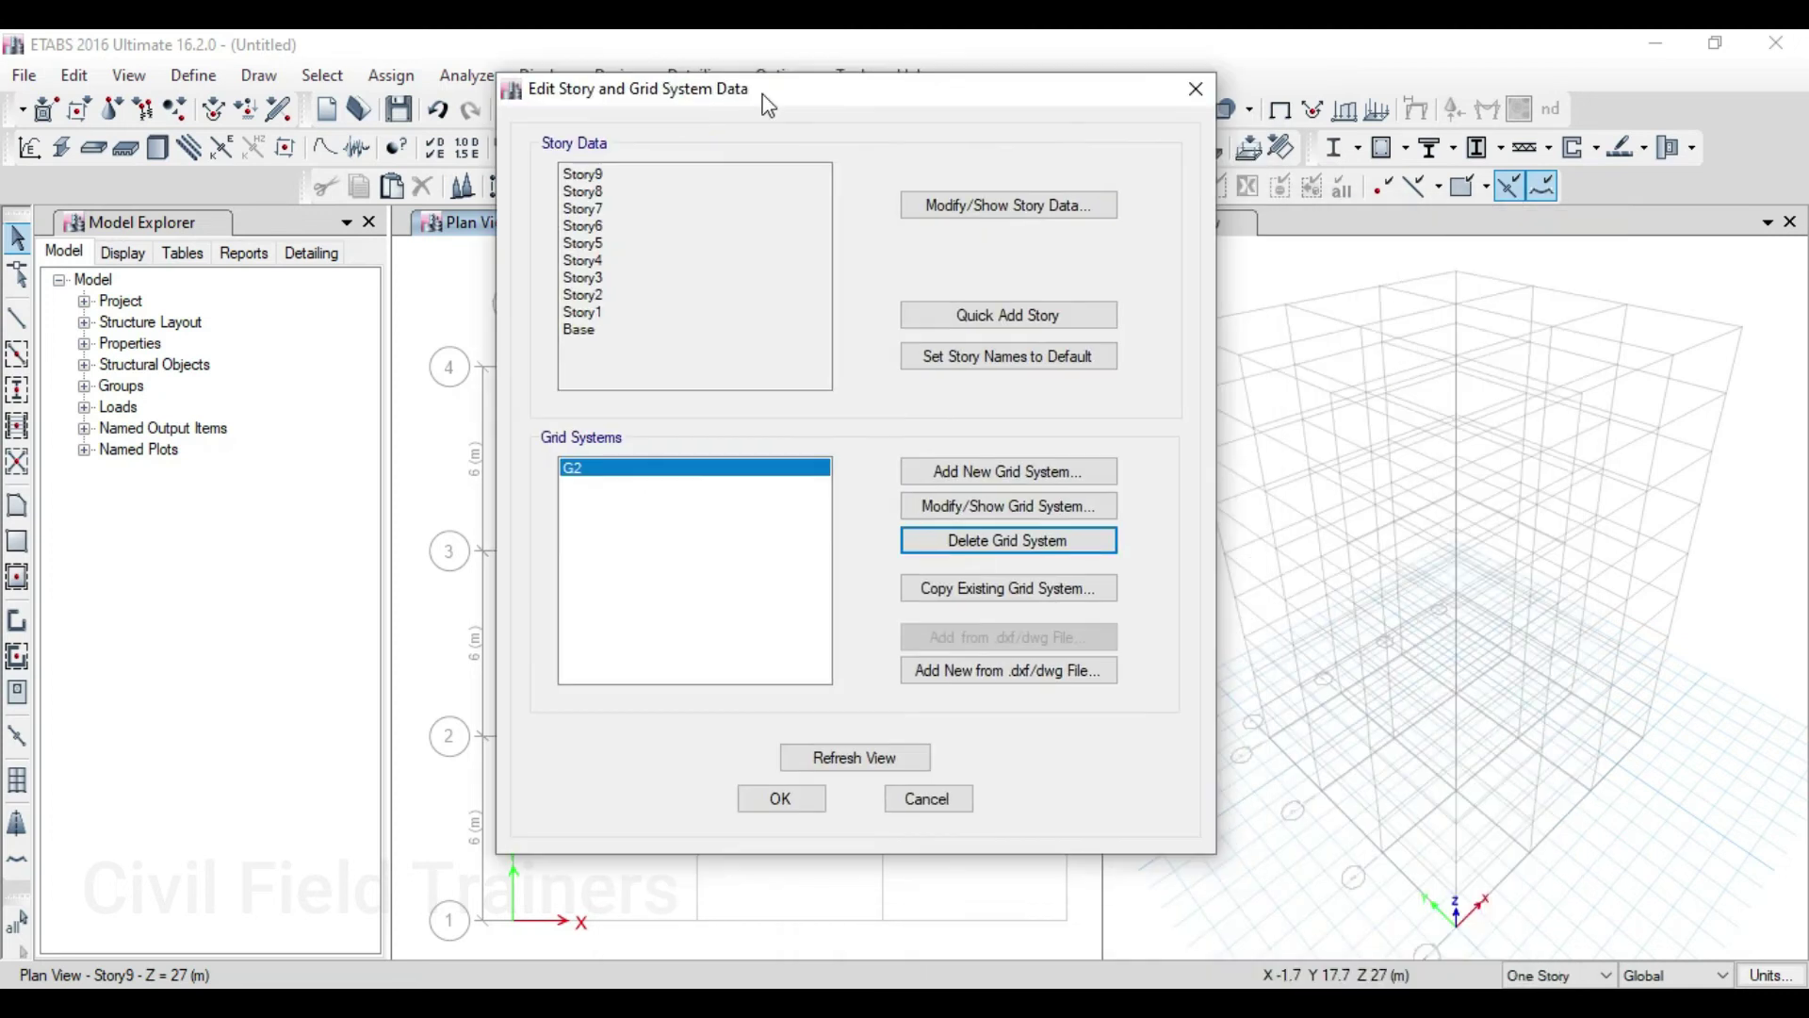
click(959, 517)
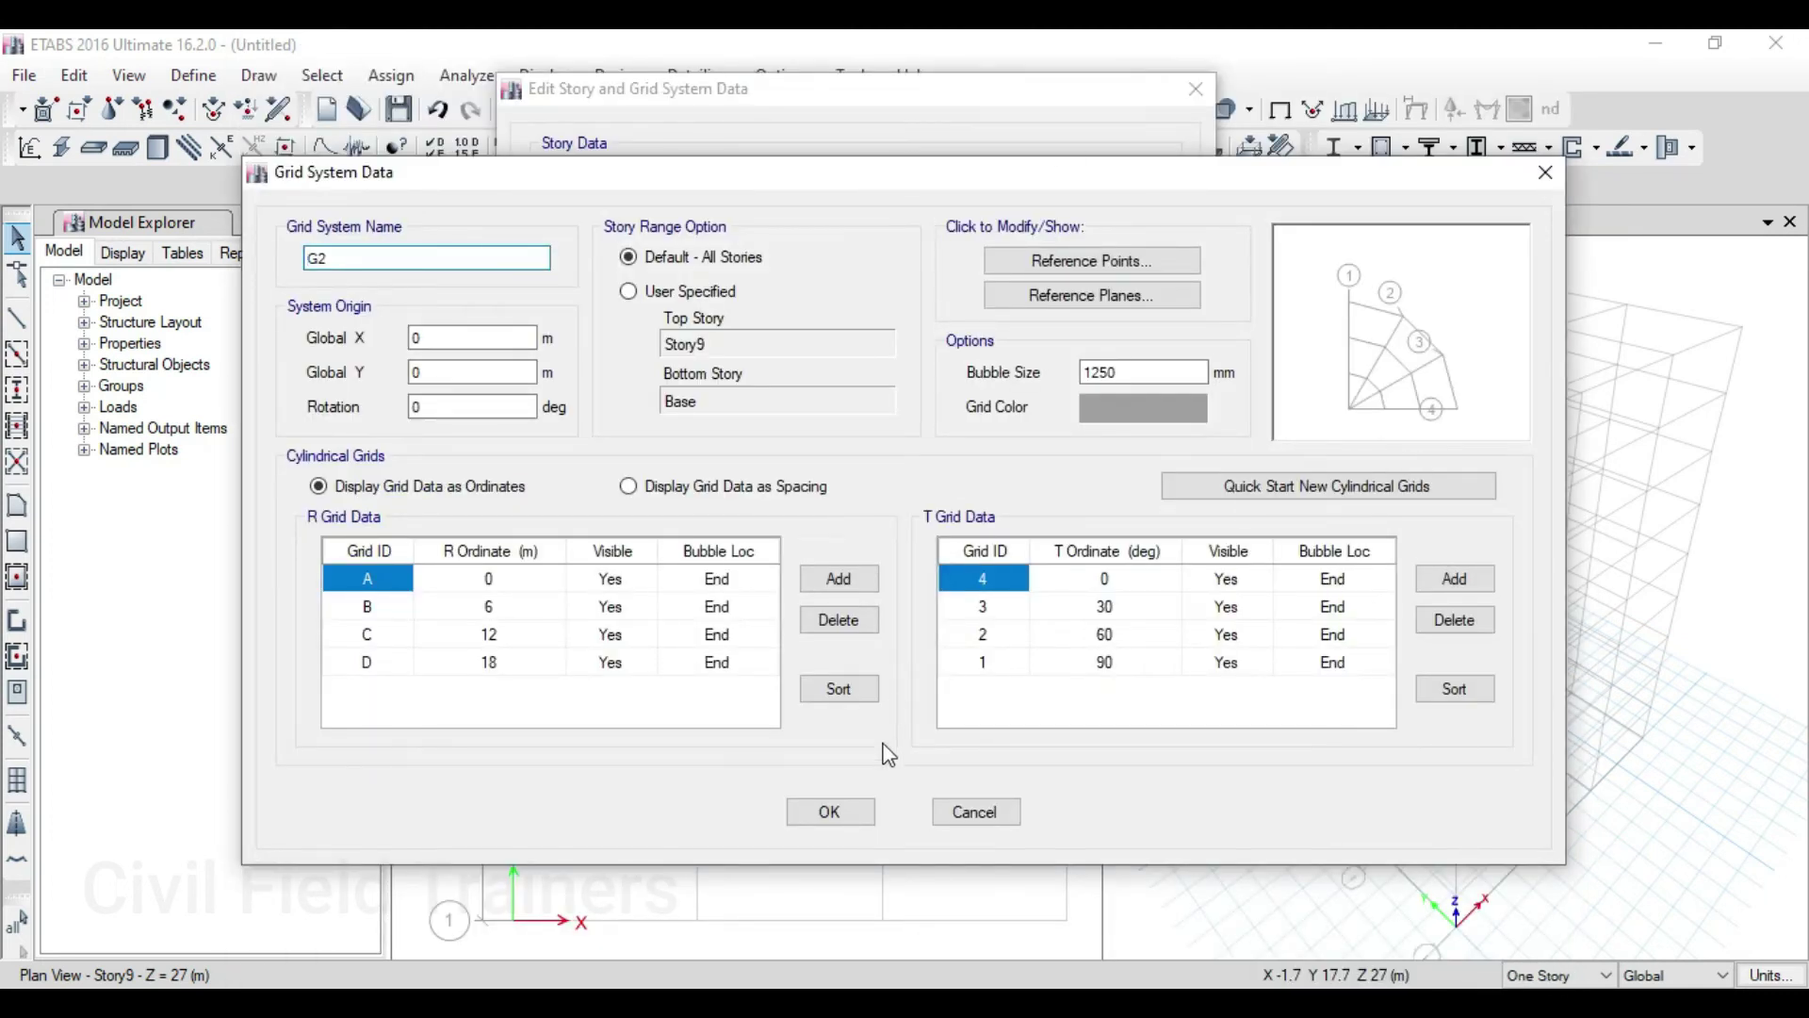
click(842, 808)
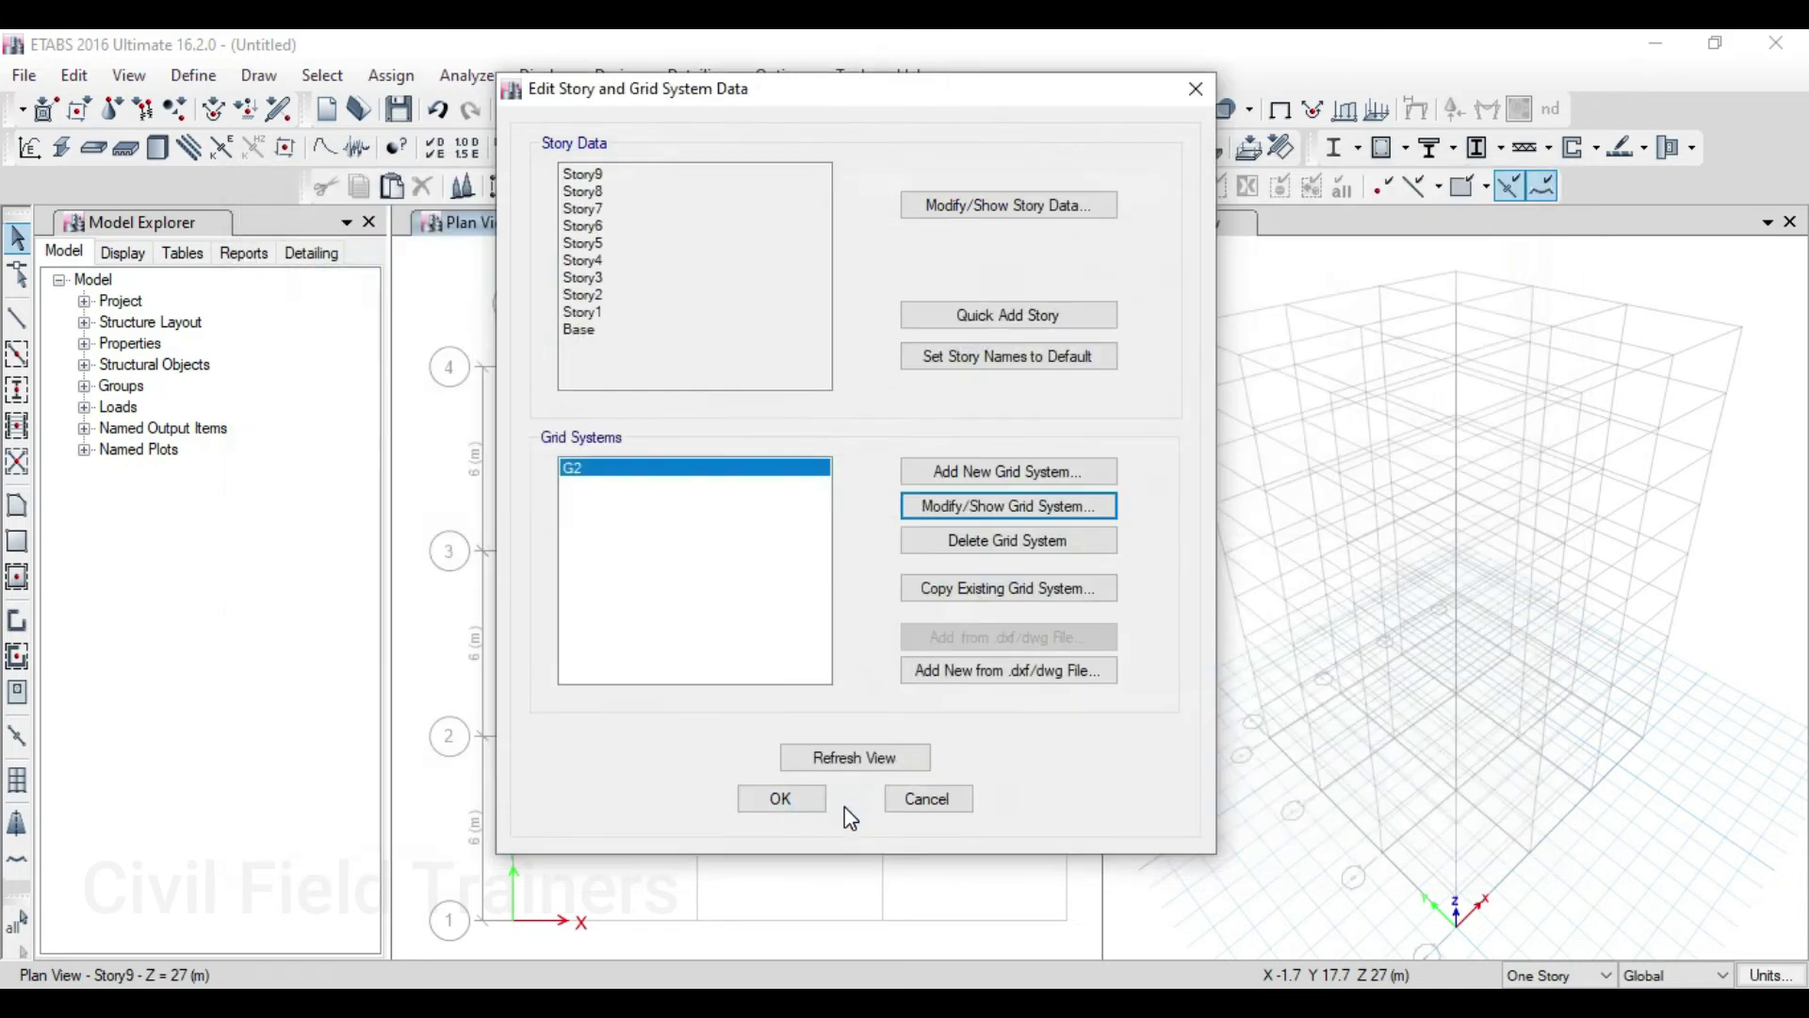
click(765, 799)
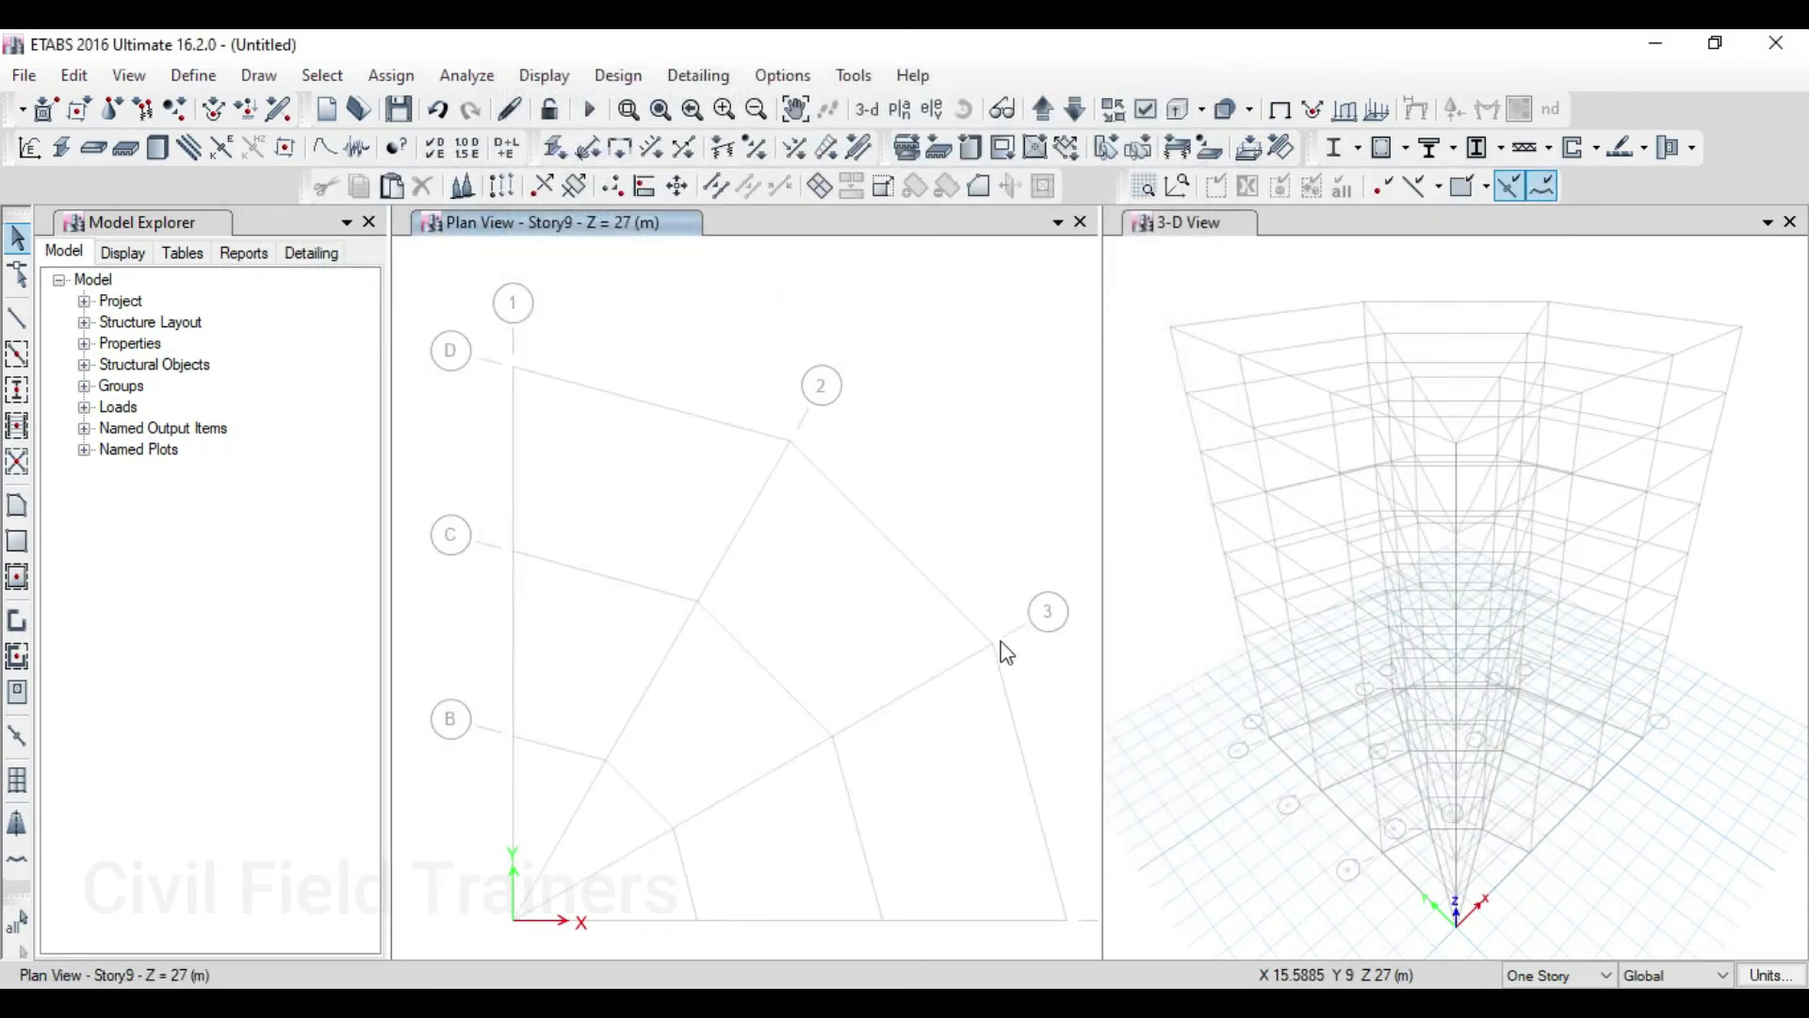
Open the grid data of cylindrical grid system G2 for modification
scroll(1536, 481, down, 5)
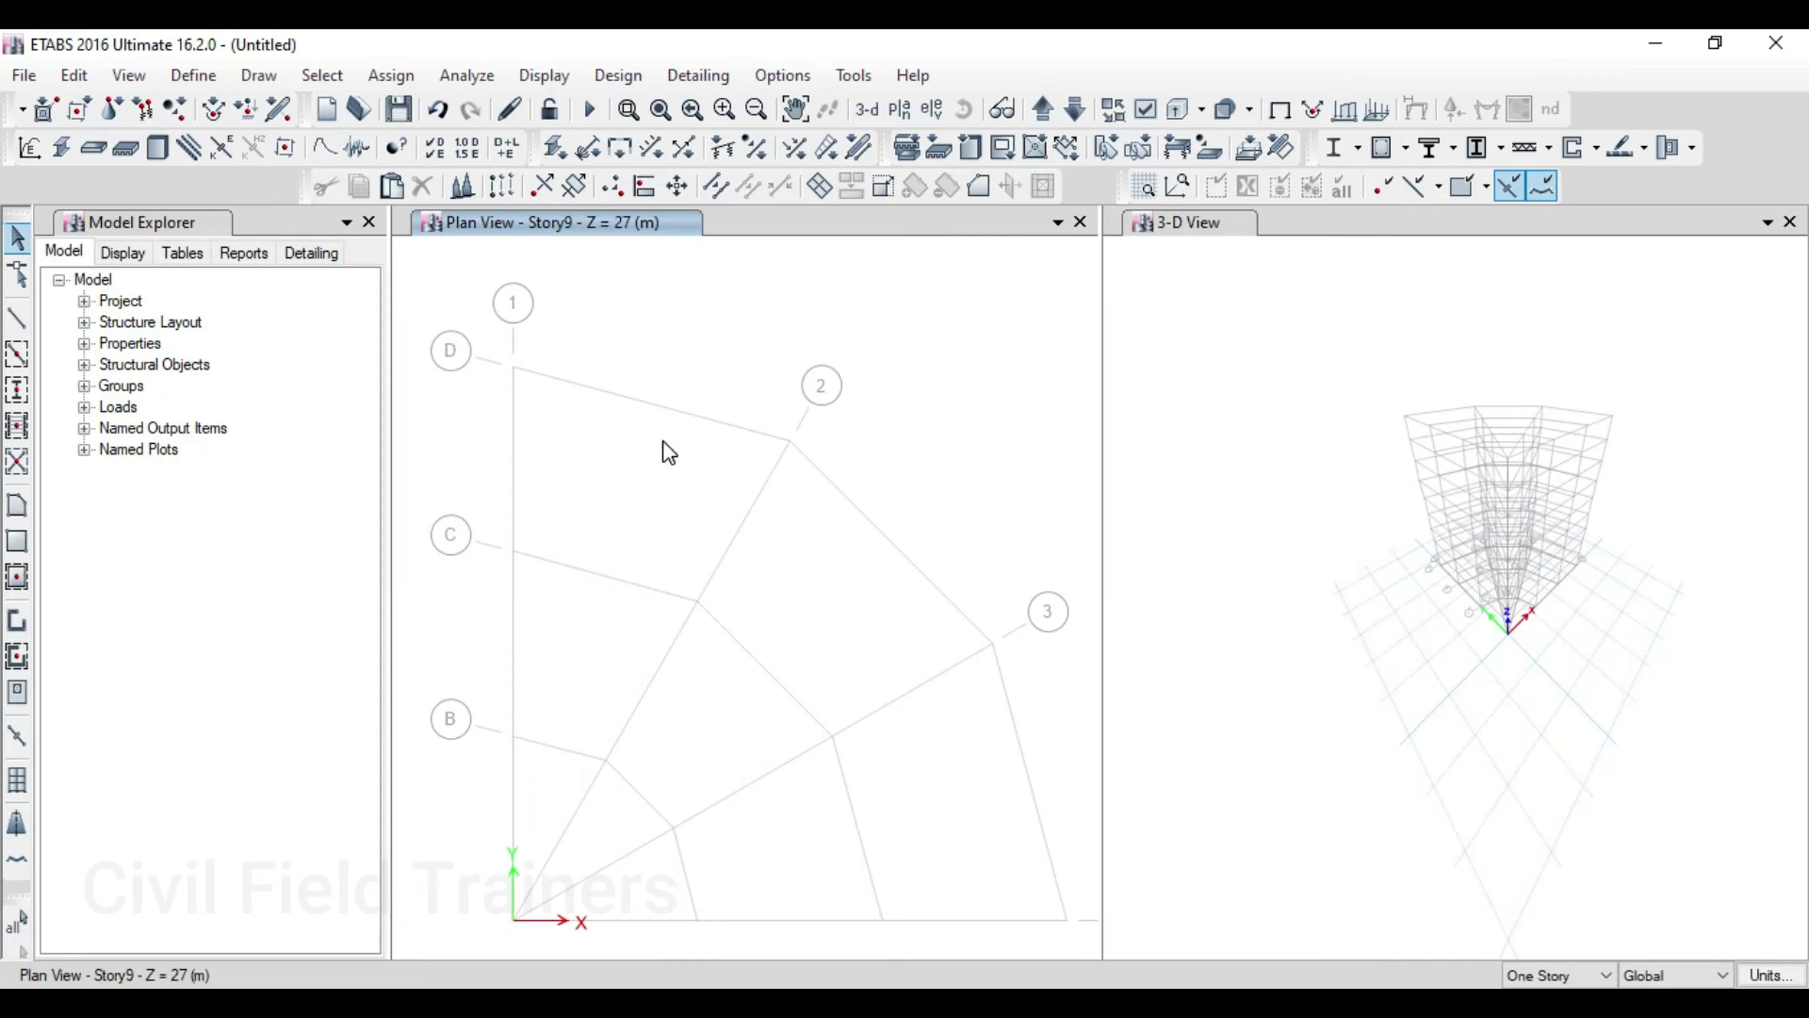
scroll(594, 392, down, 3)
click(75, 76)
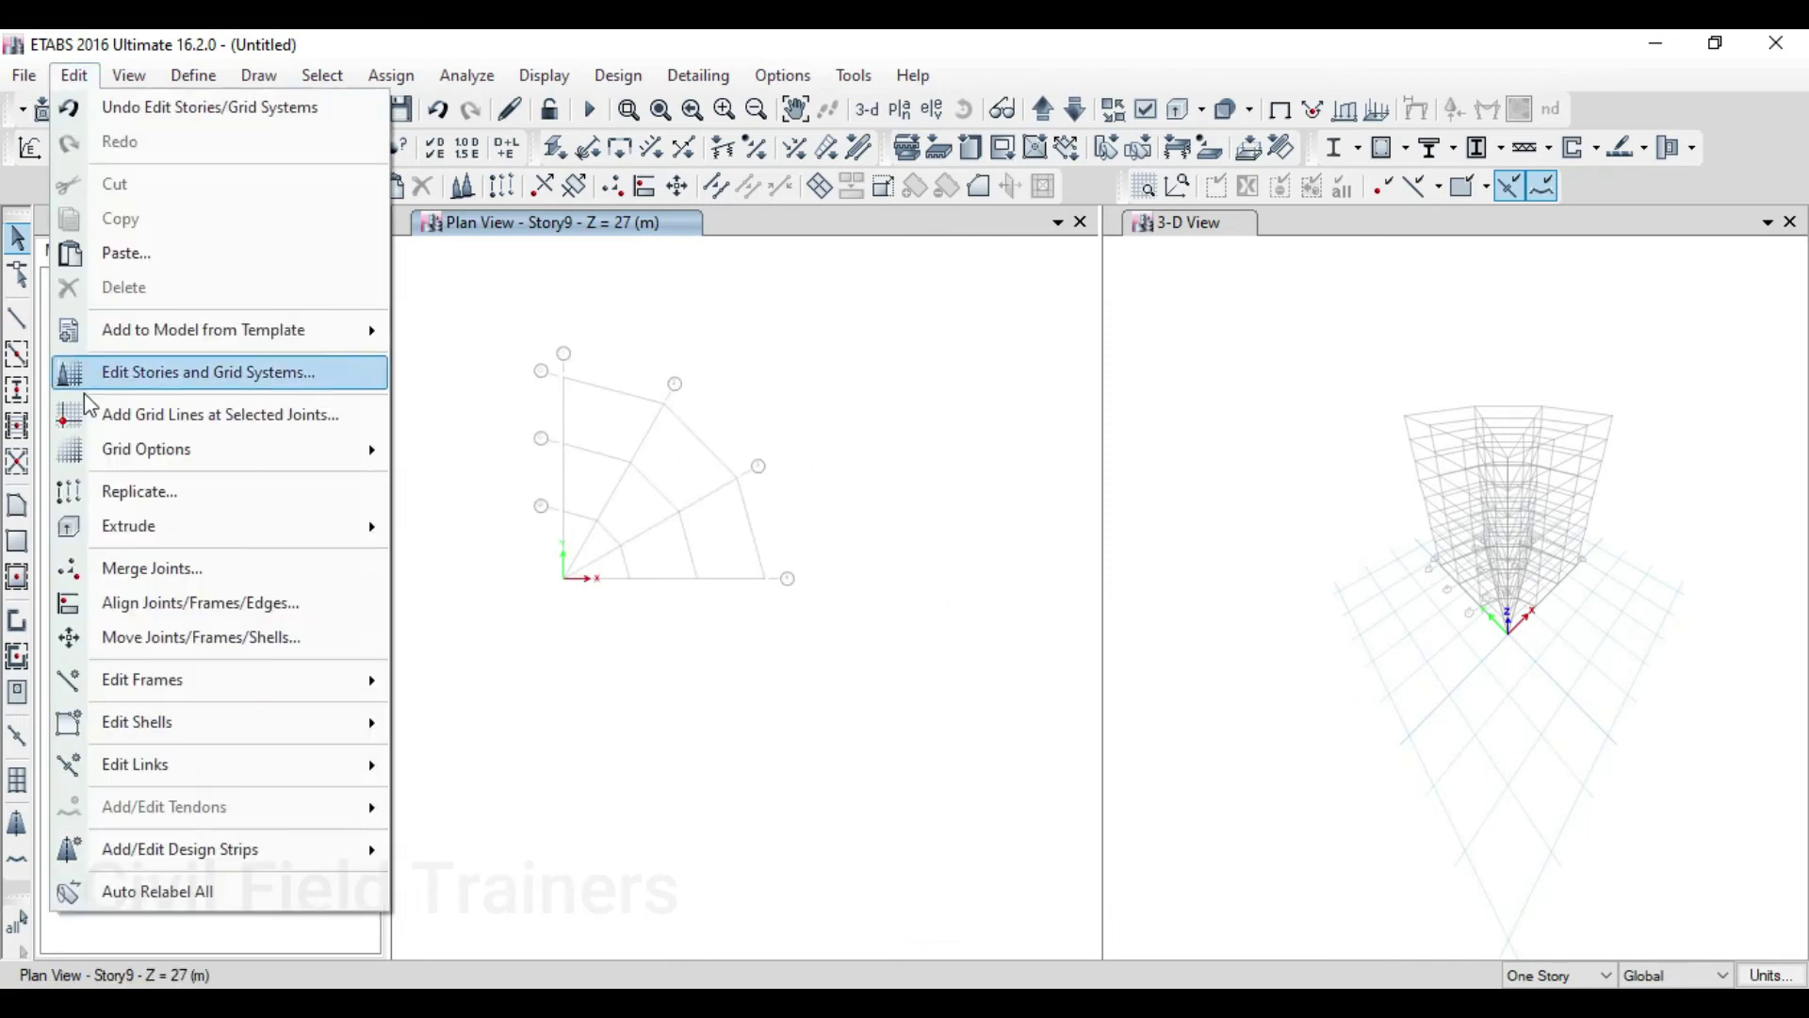
click(222, 373)
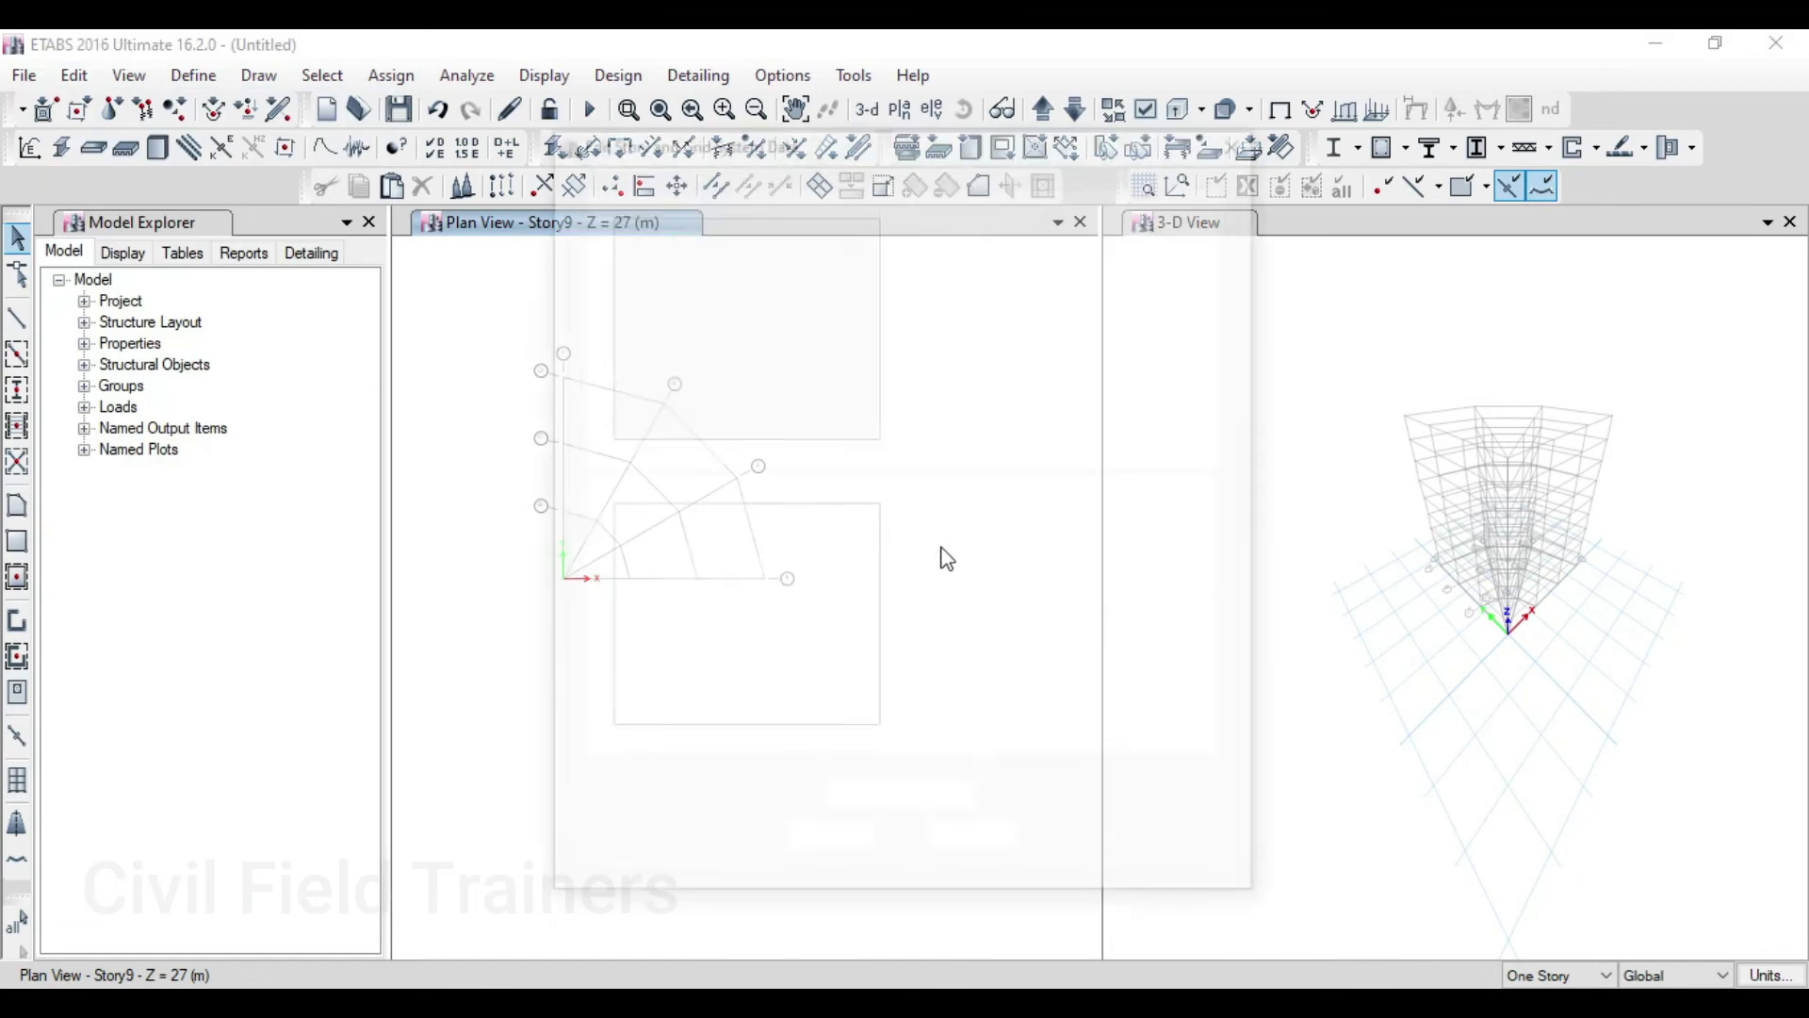
click(1042, 521)
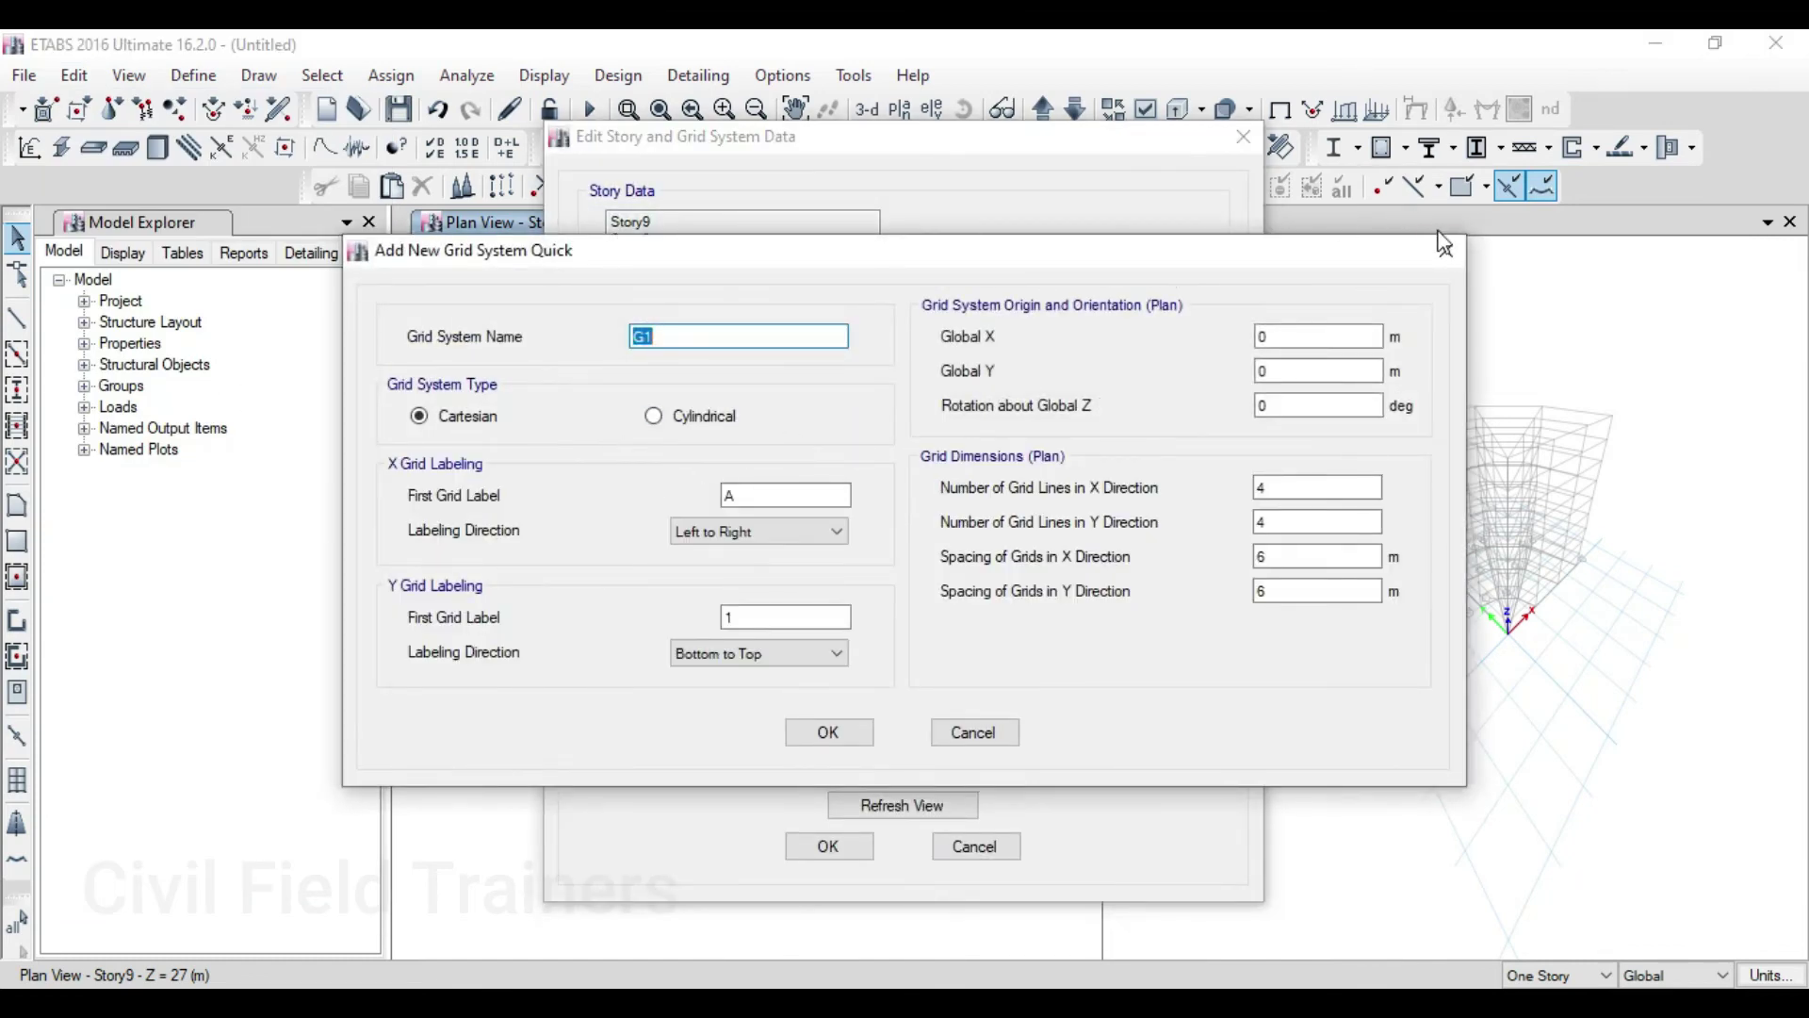
key(Return)
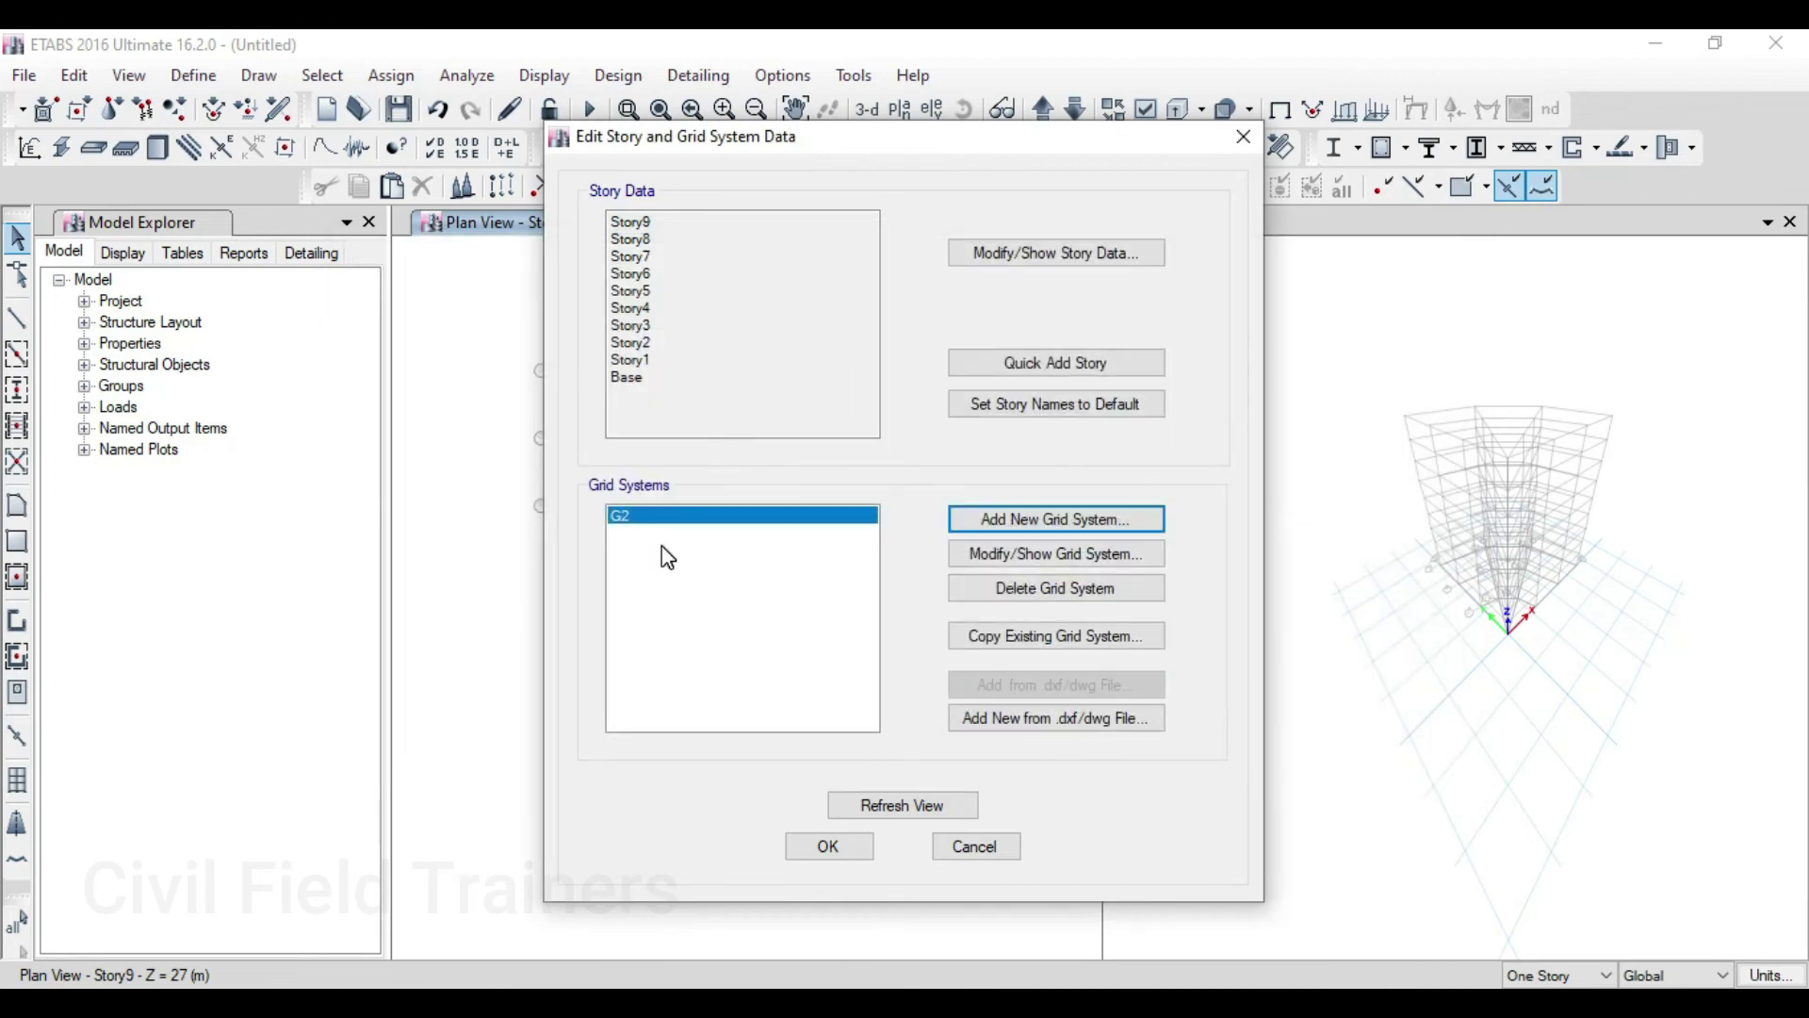
click(987, 558)
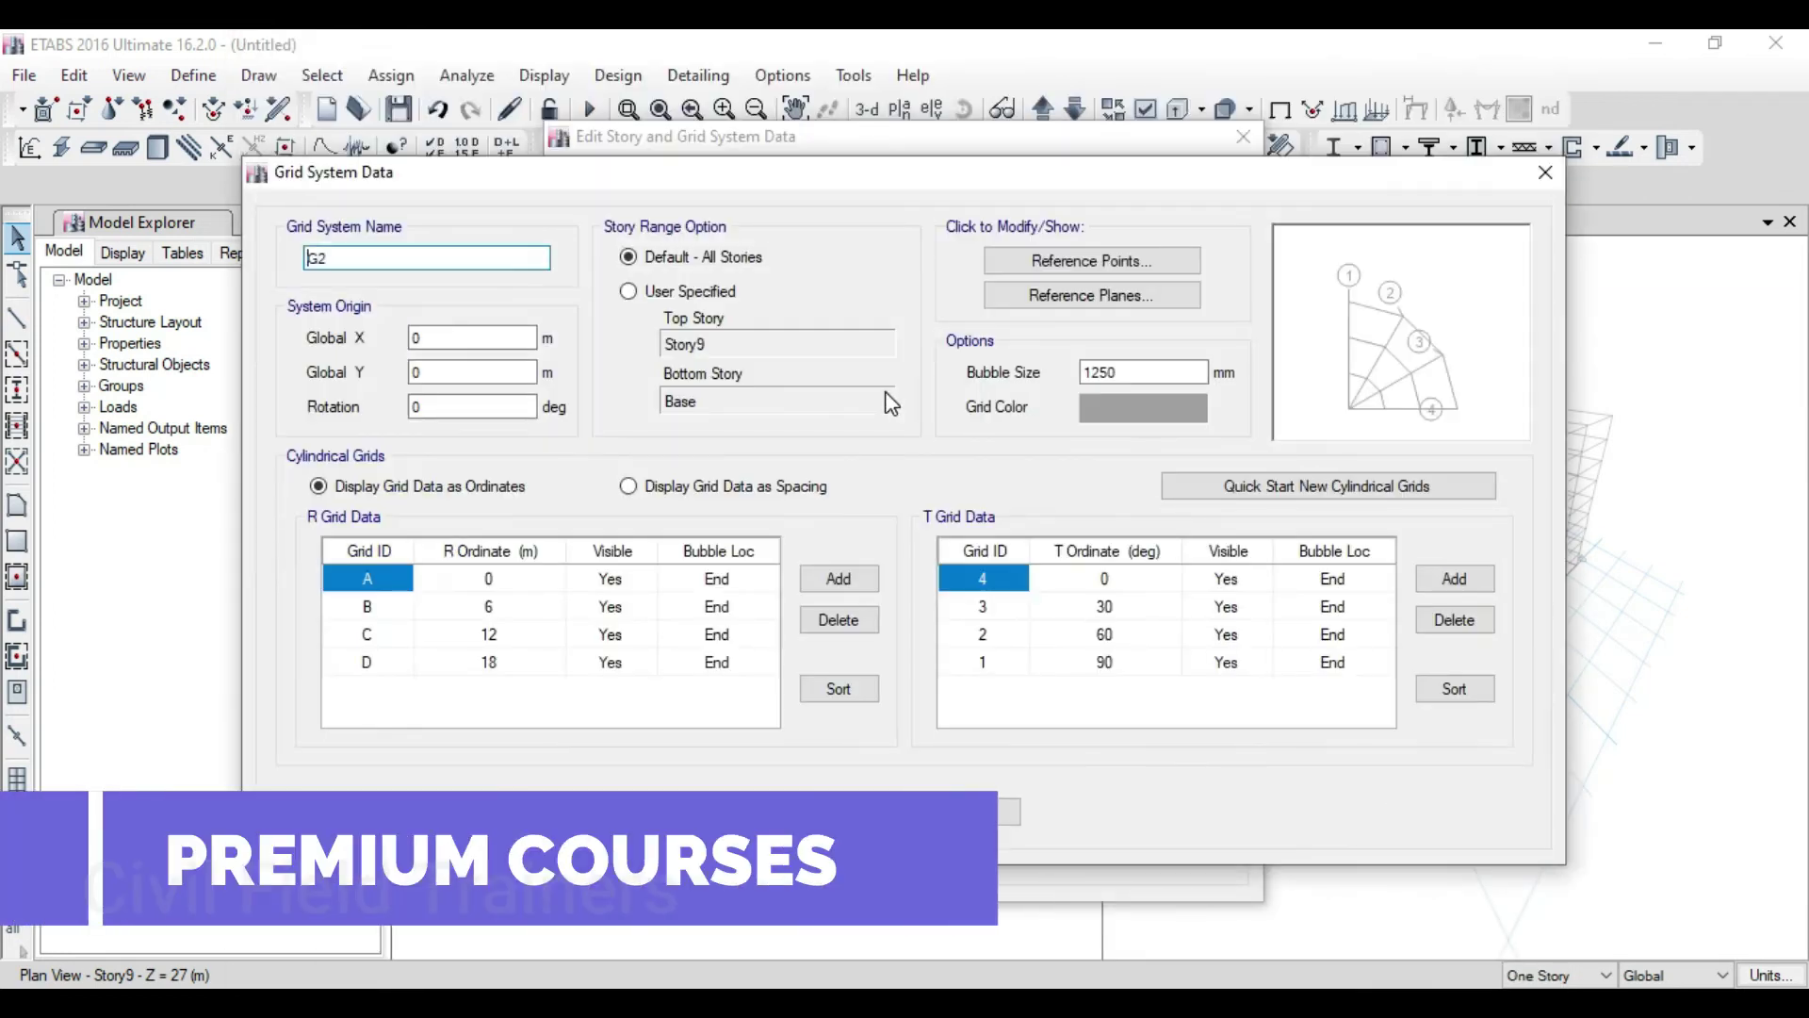
Compare G2's R and T grid data shown as spacing and as ordinates, checking T grid lines 2 and 1
click(765, 498)
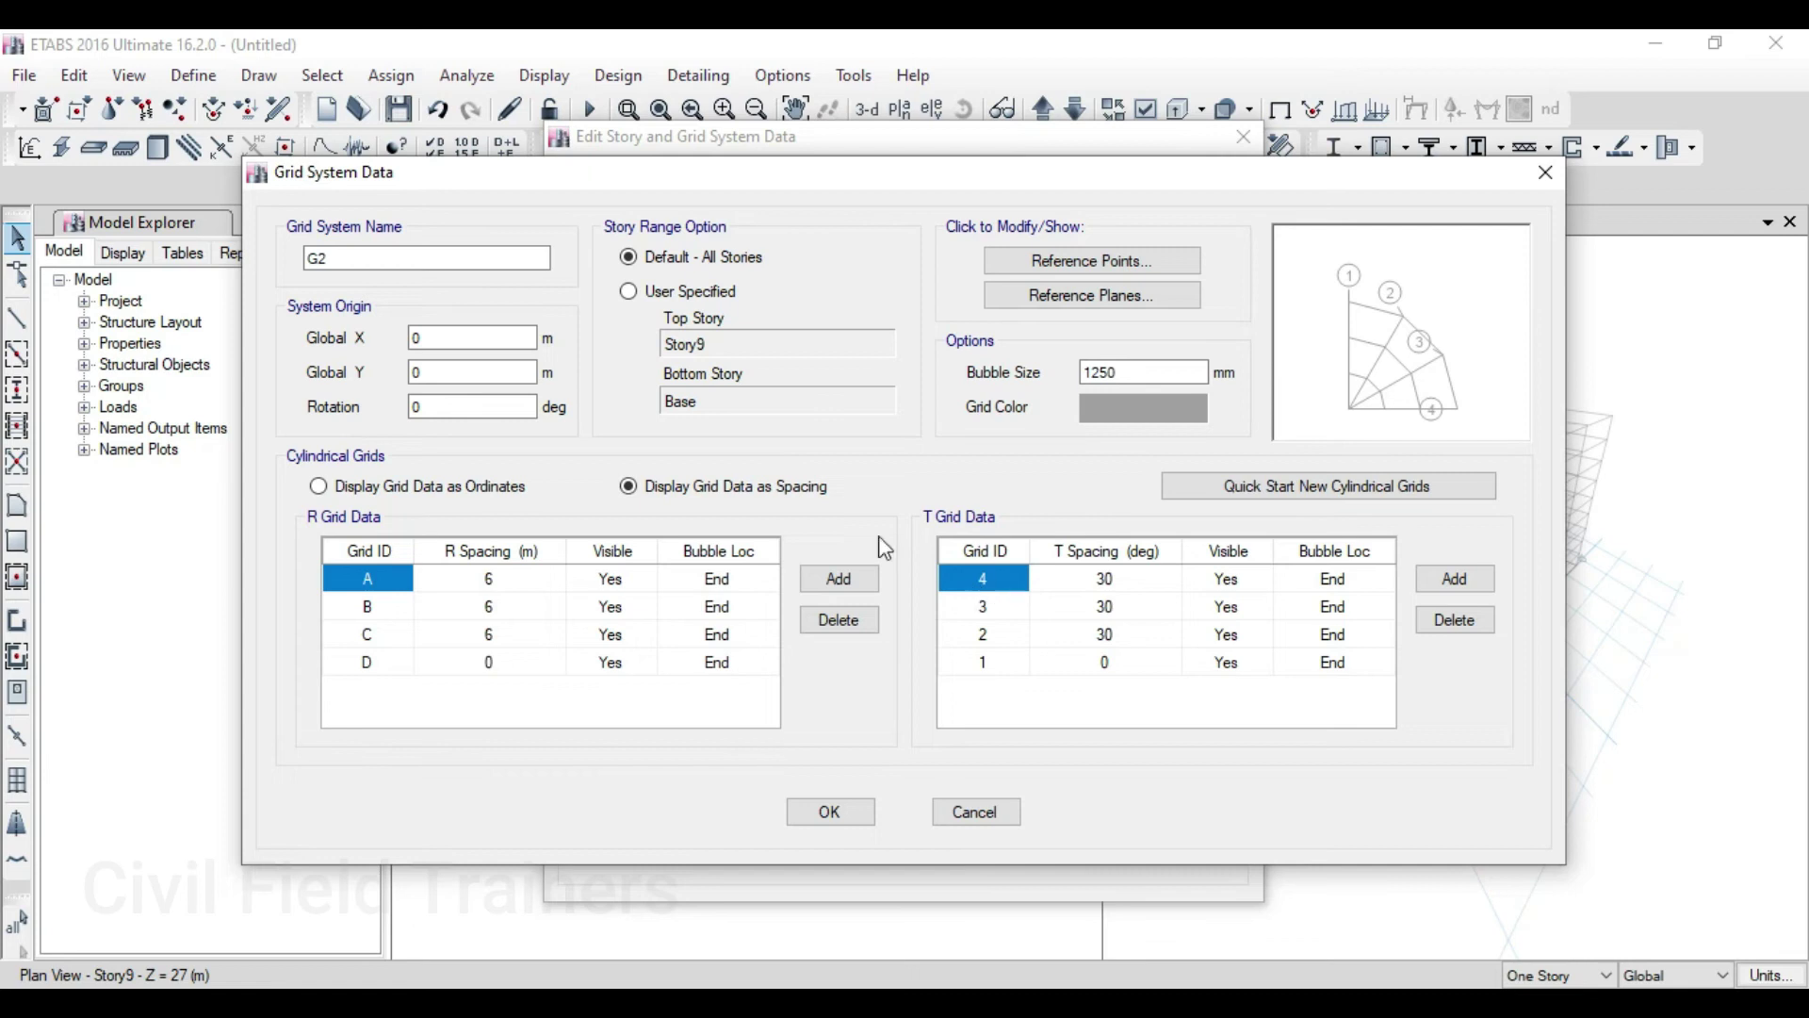
click(318, 486)
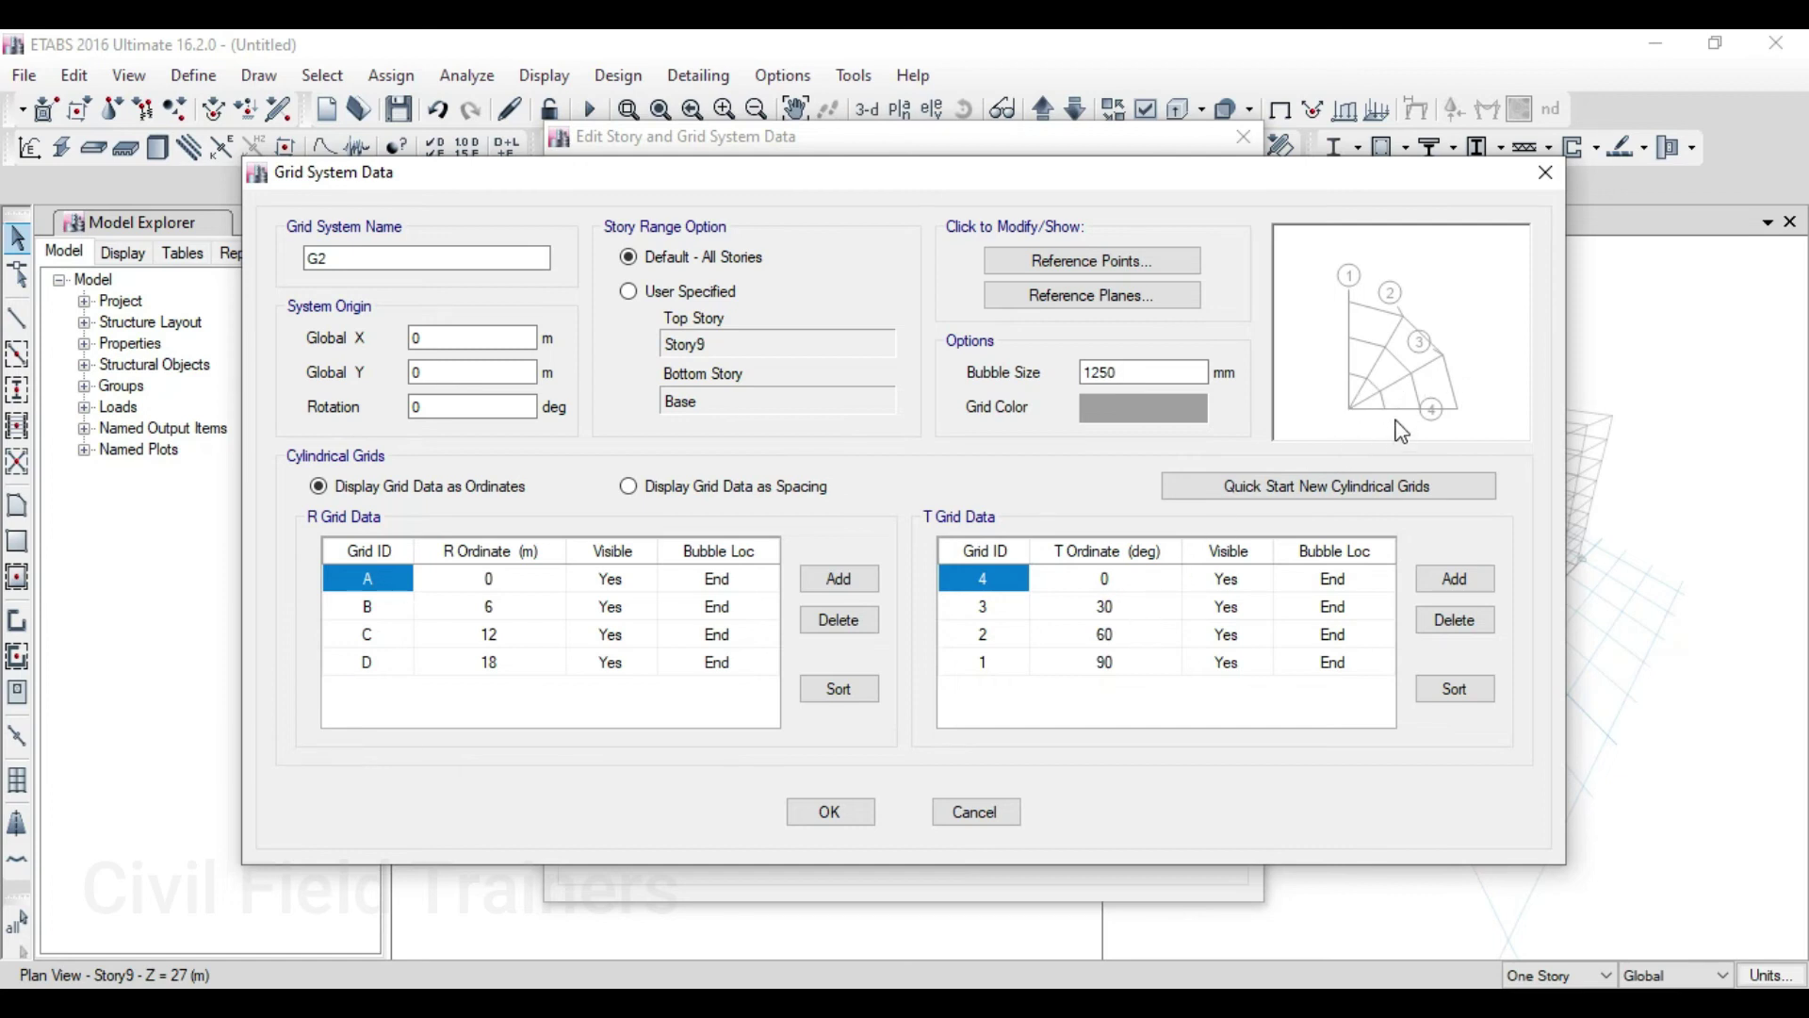
click(1010, 633)
click(997, 662)
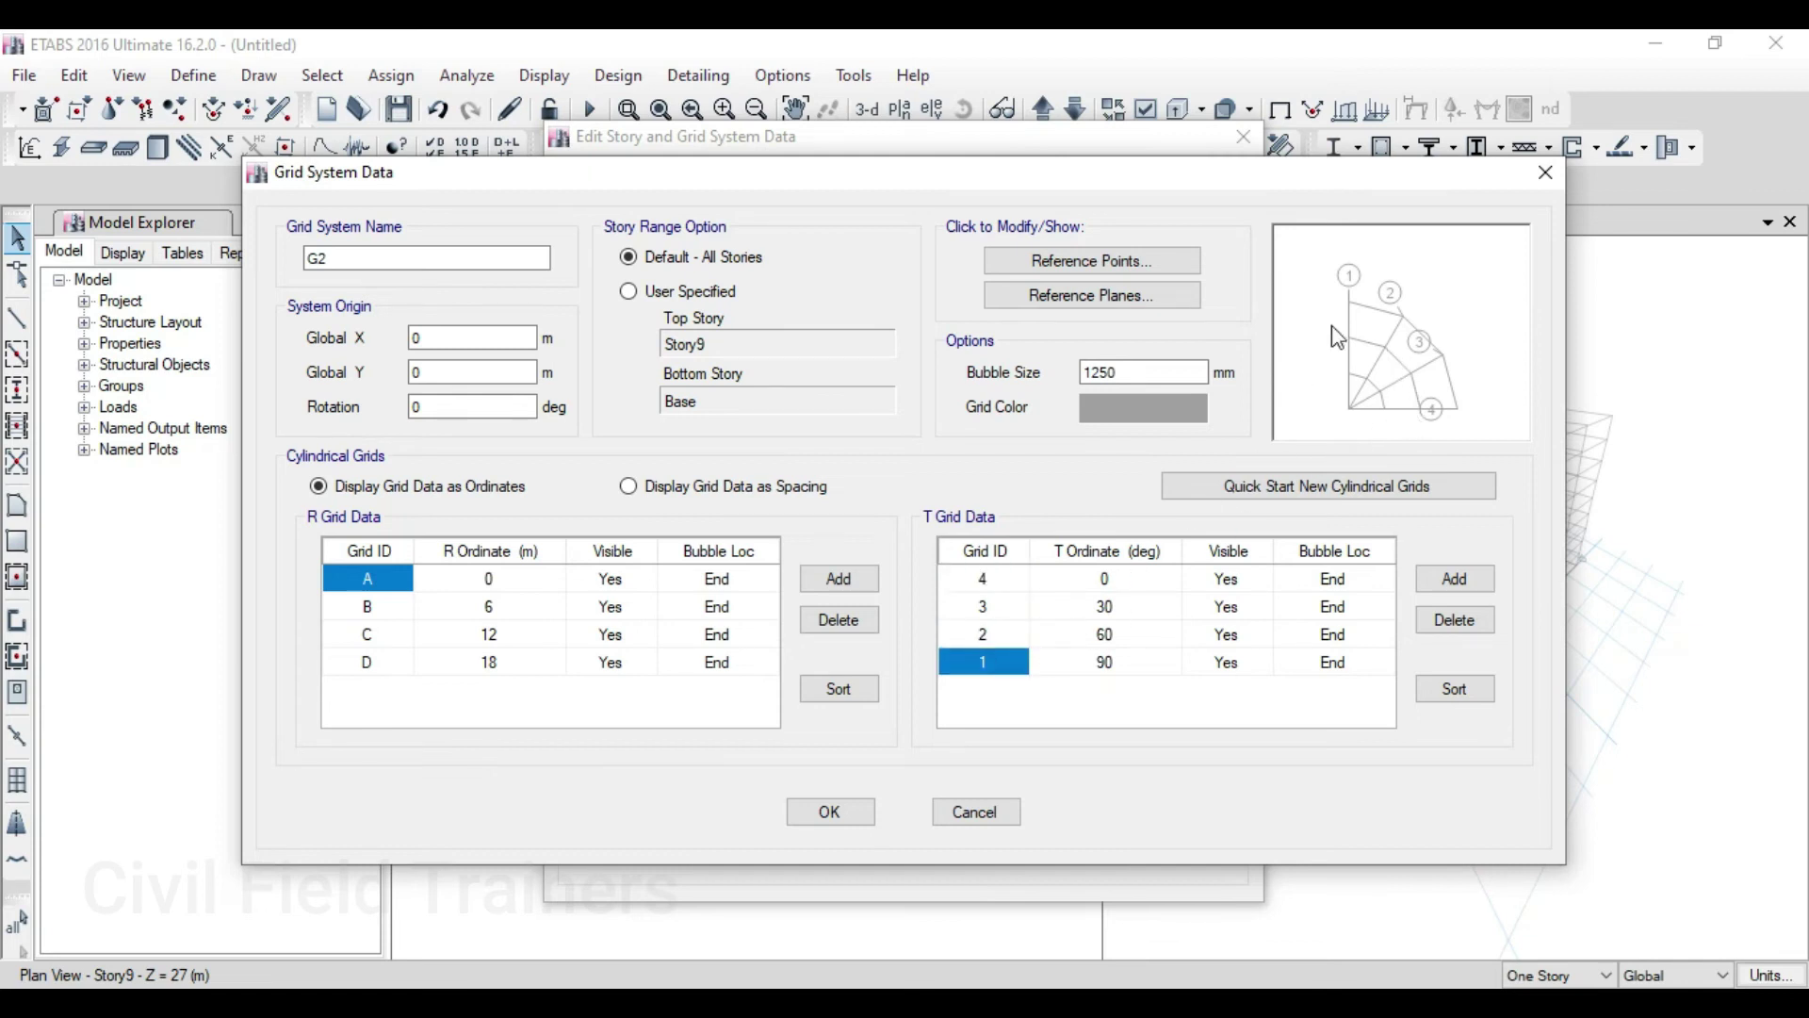
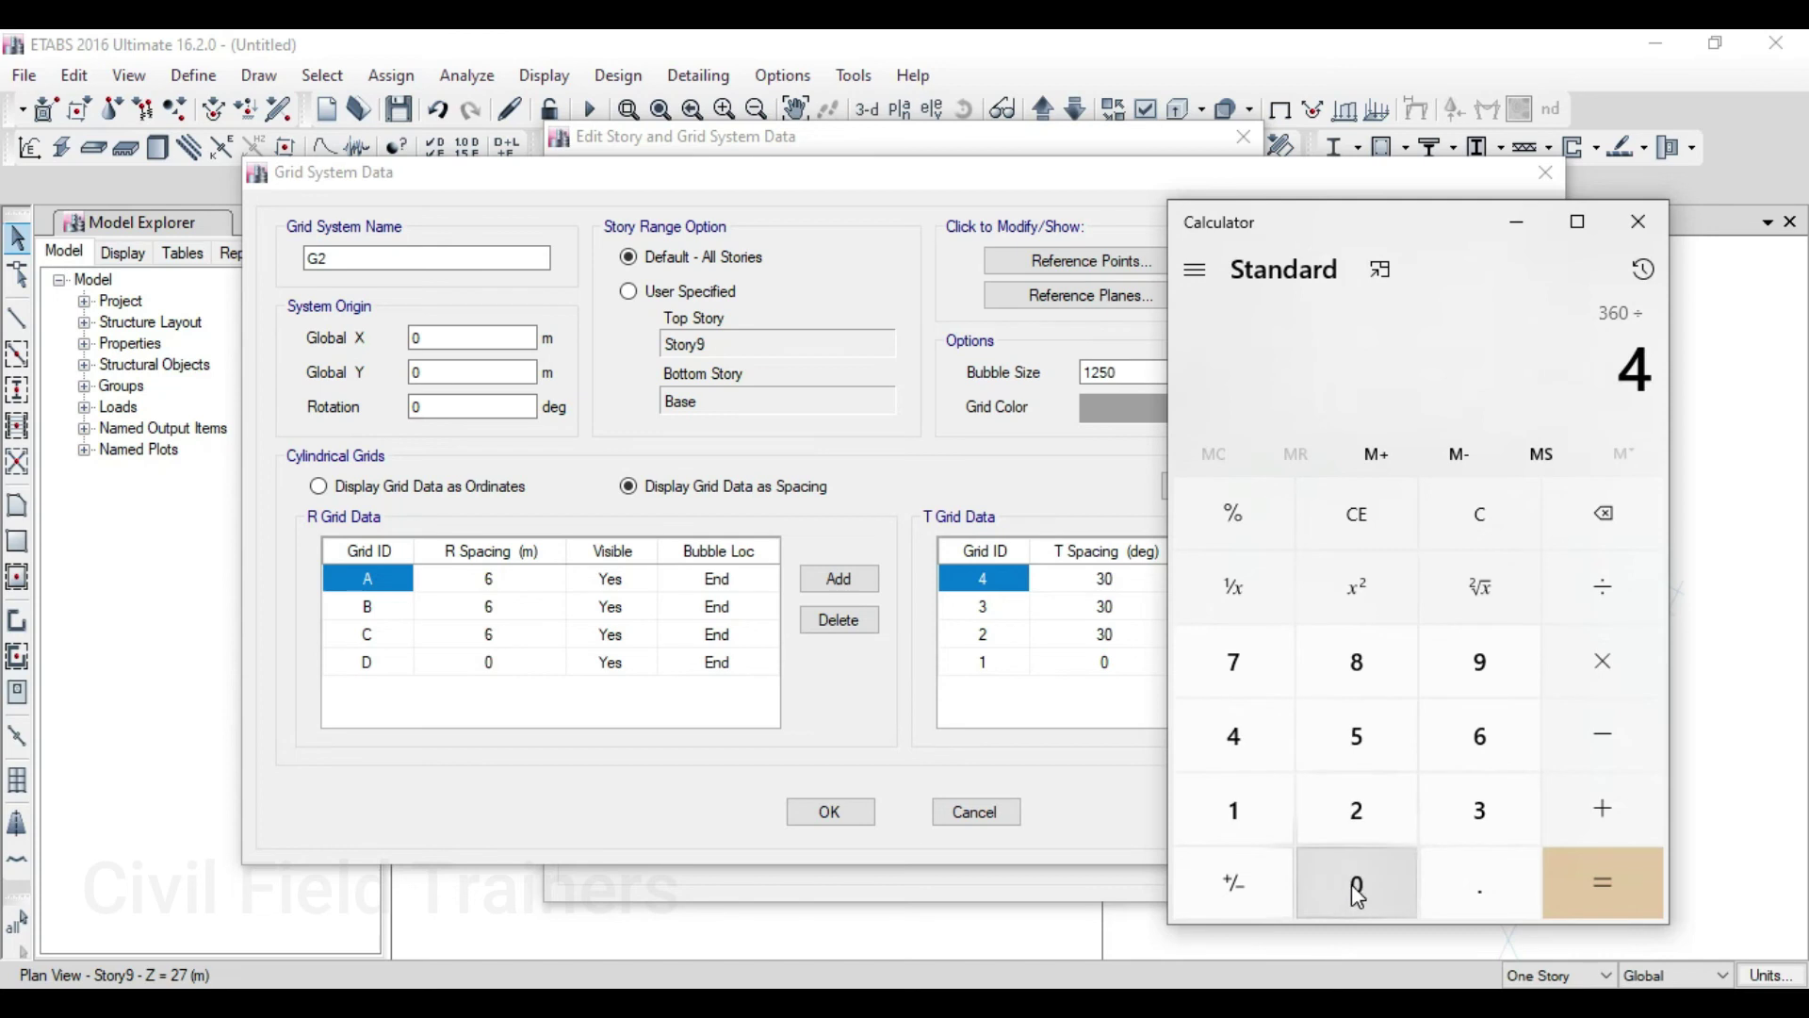
Calculate 360 ÷ 40 in Calculator and add five T grid lines to G2, making nine in total
click(1644, 881)
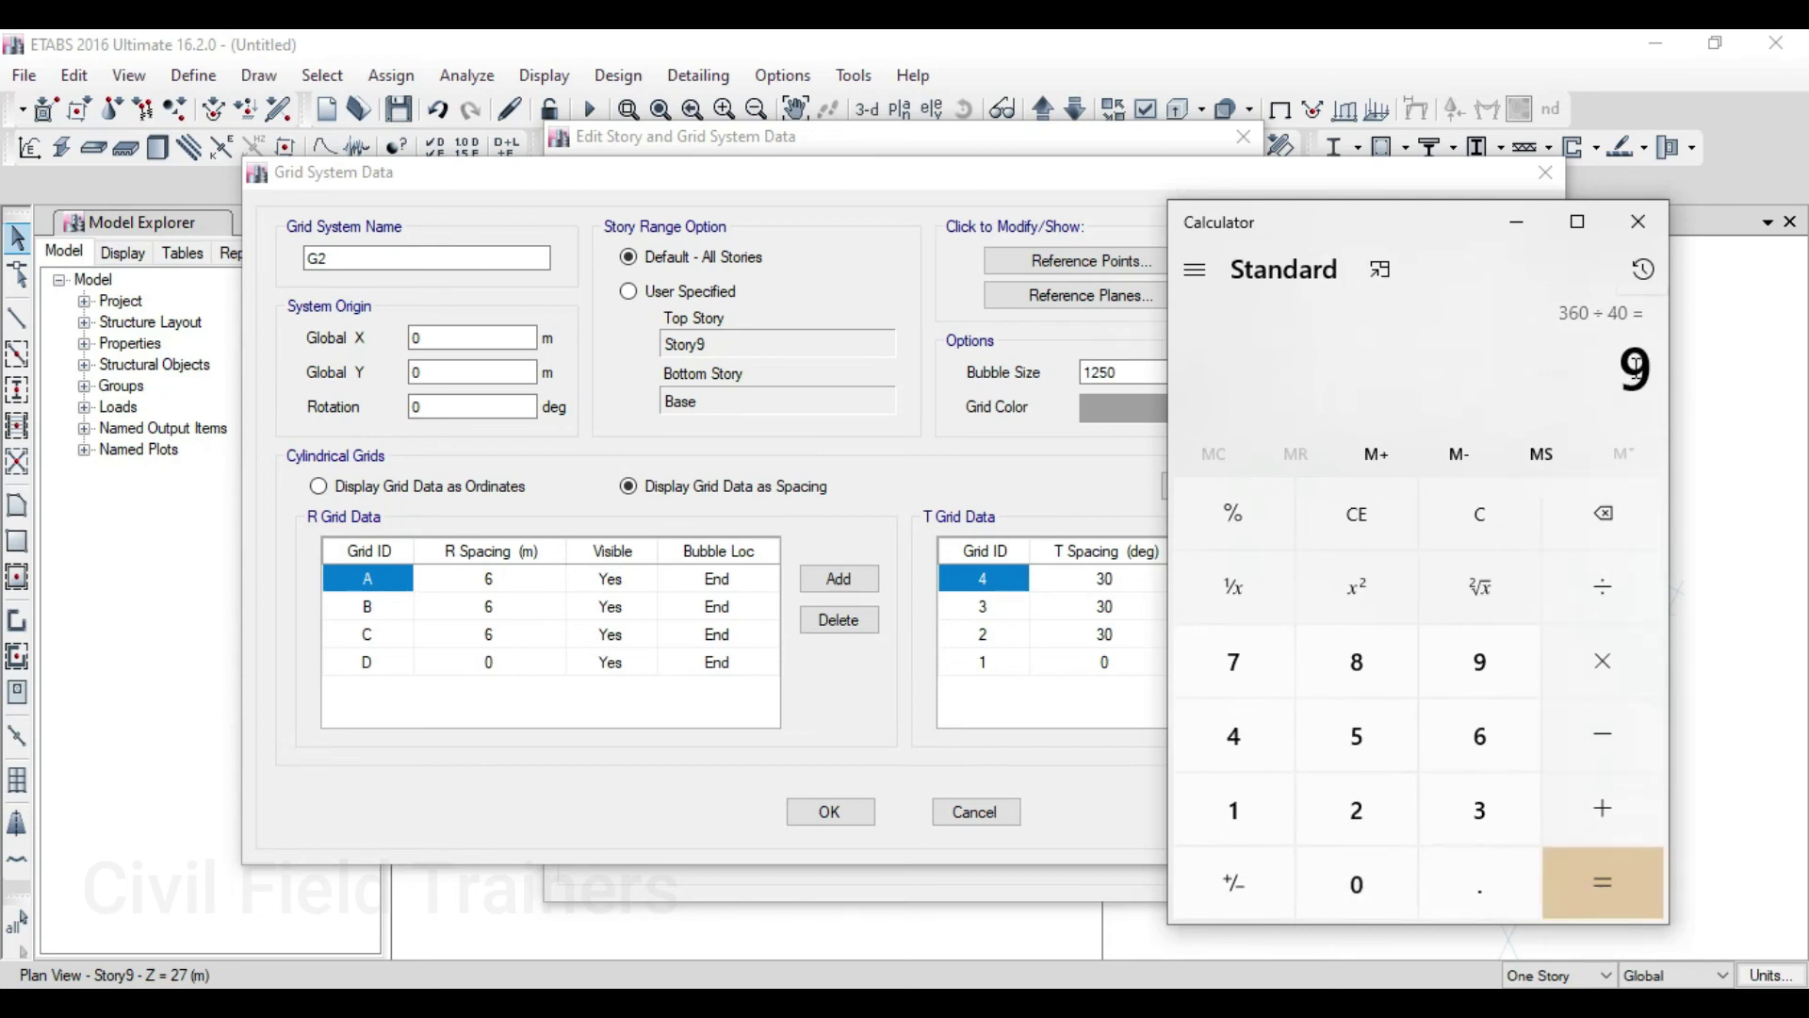
click(1521, 228)
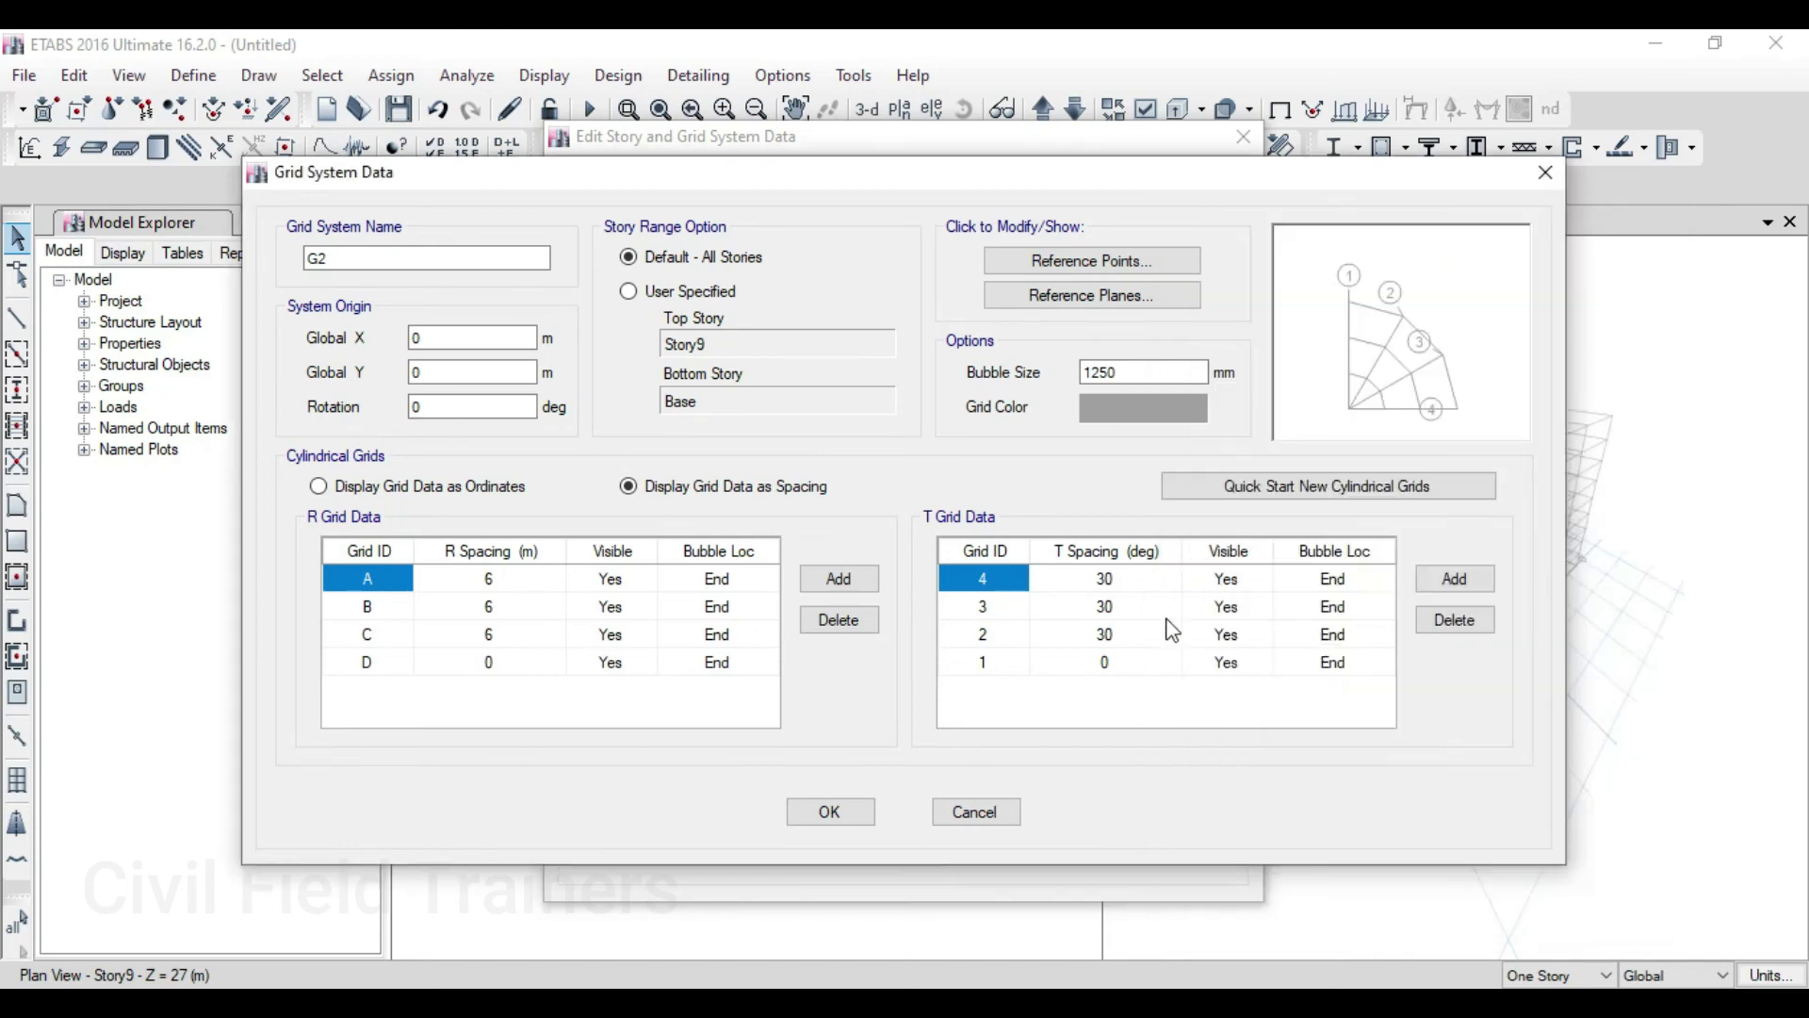
click(1442, 583)
click(1441, 582)
click(1442, 583)
click(1441, 580)
click(1441, 580)
click(1441, 581)
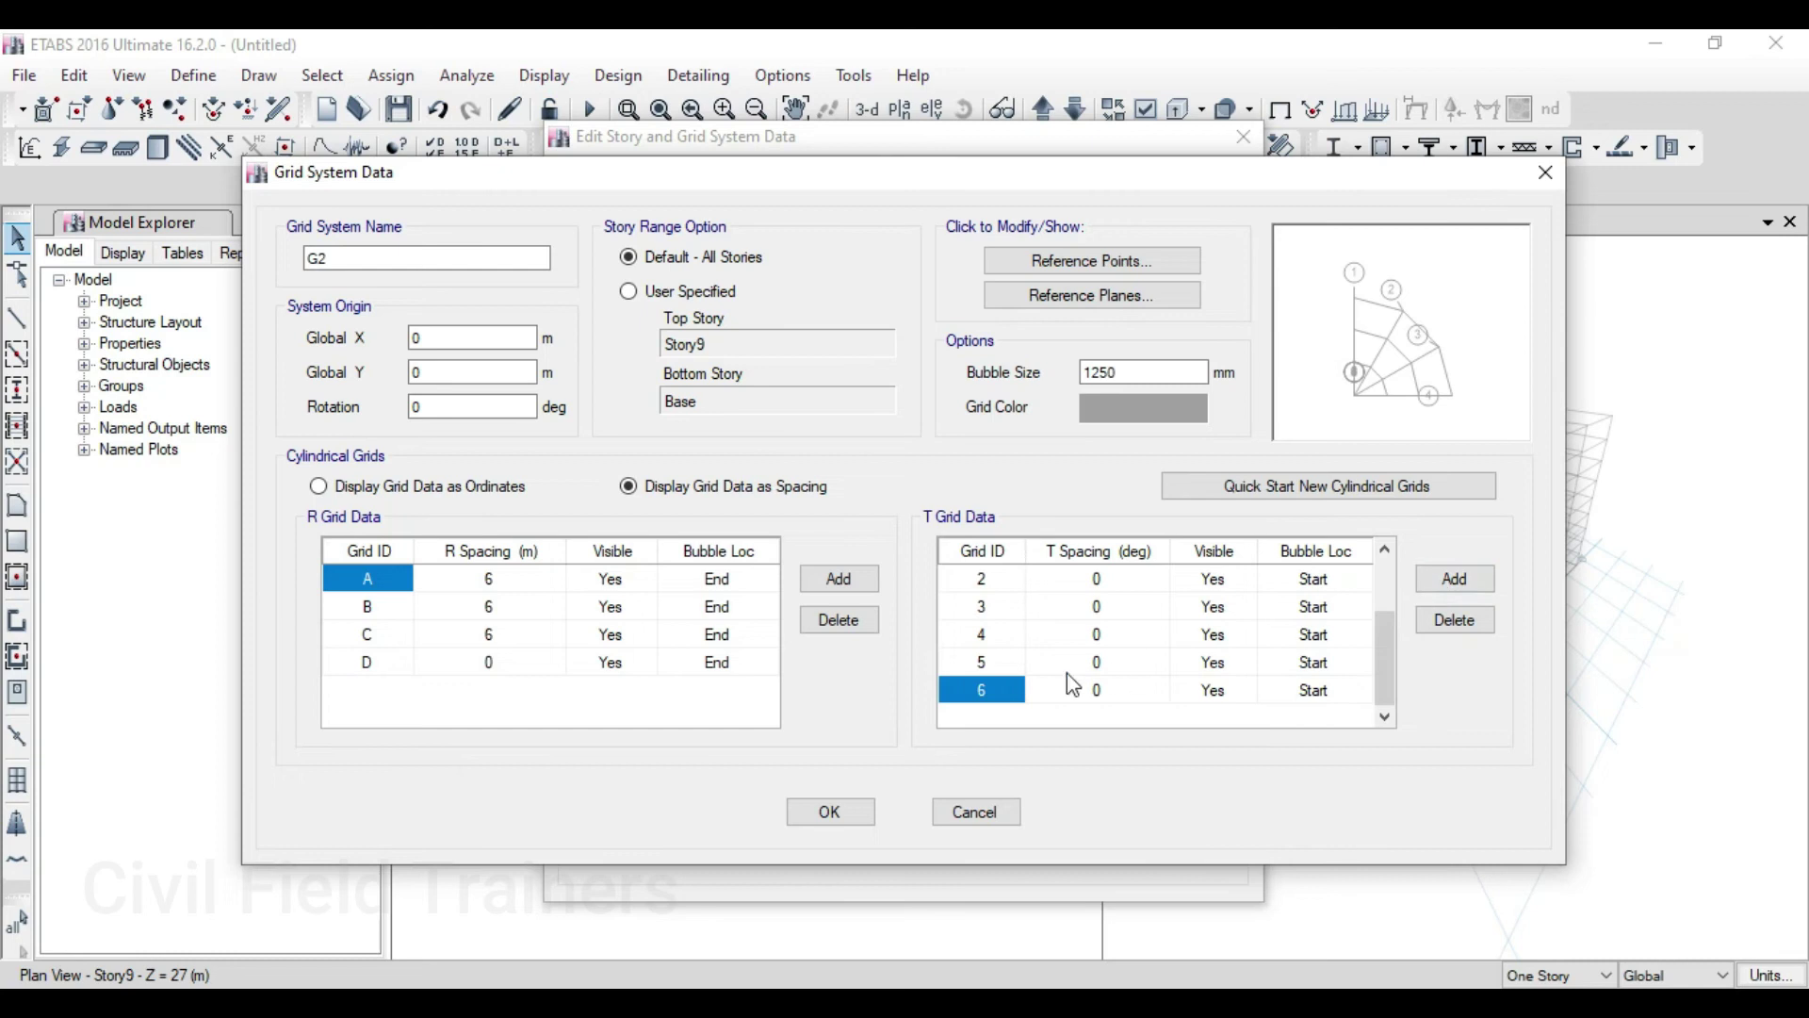
Renumber the IDs of G2's T grid lines in descending order from 9 to 1
text(1)
click(980, 663)
text(2)
click(989, 635)
text(3)
click(994, 605)
text(4)
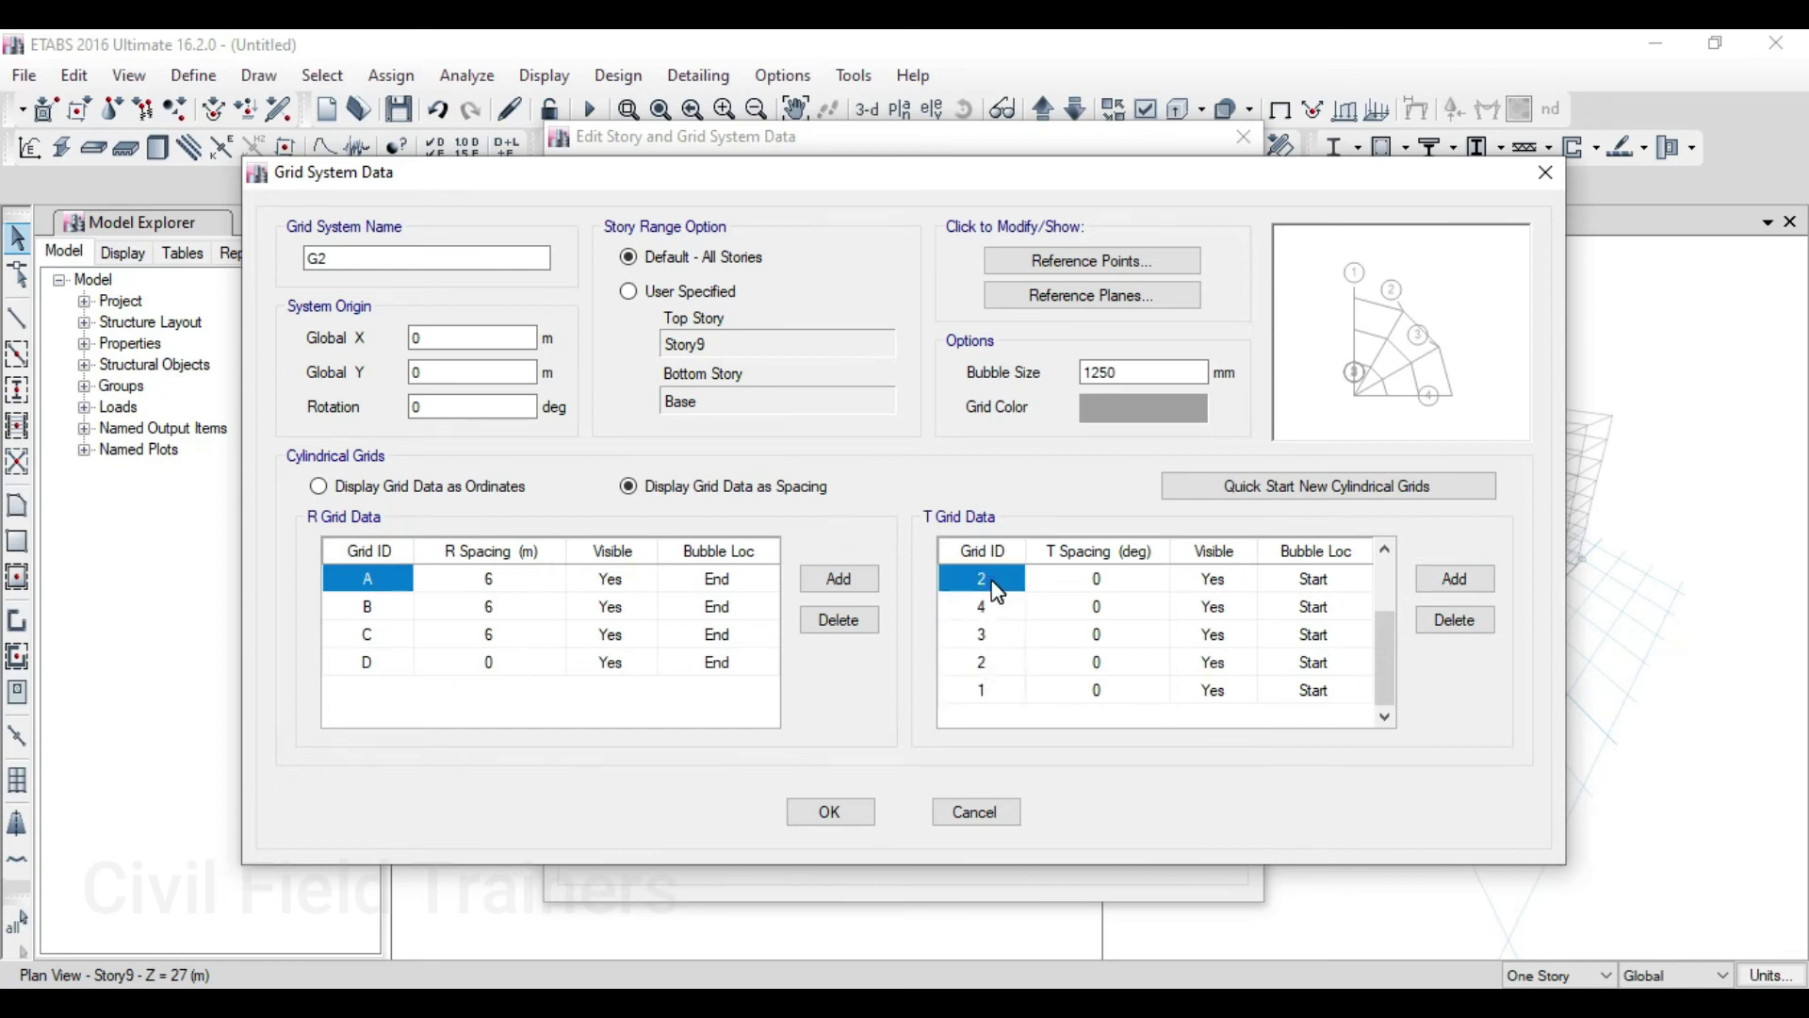
scroll(999, 716, up, 3)
click(1003, 639)
text(6)
text(7)
click(990, 578)
text(8)
scroll(1027, 614, up, 1)
click(1027, 588)
text(9)
Set the T spacing of grid line 9 to 40 degrees
click(1098, 634)
click(1093, 581)
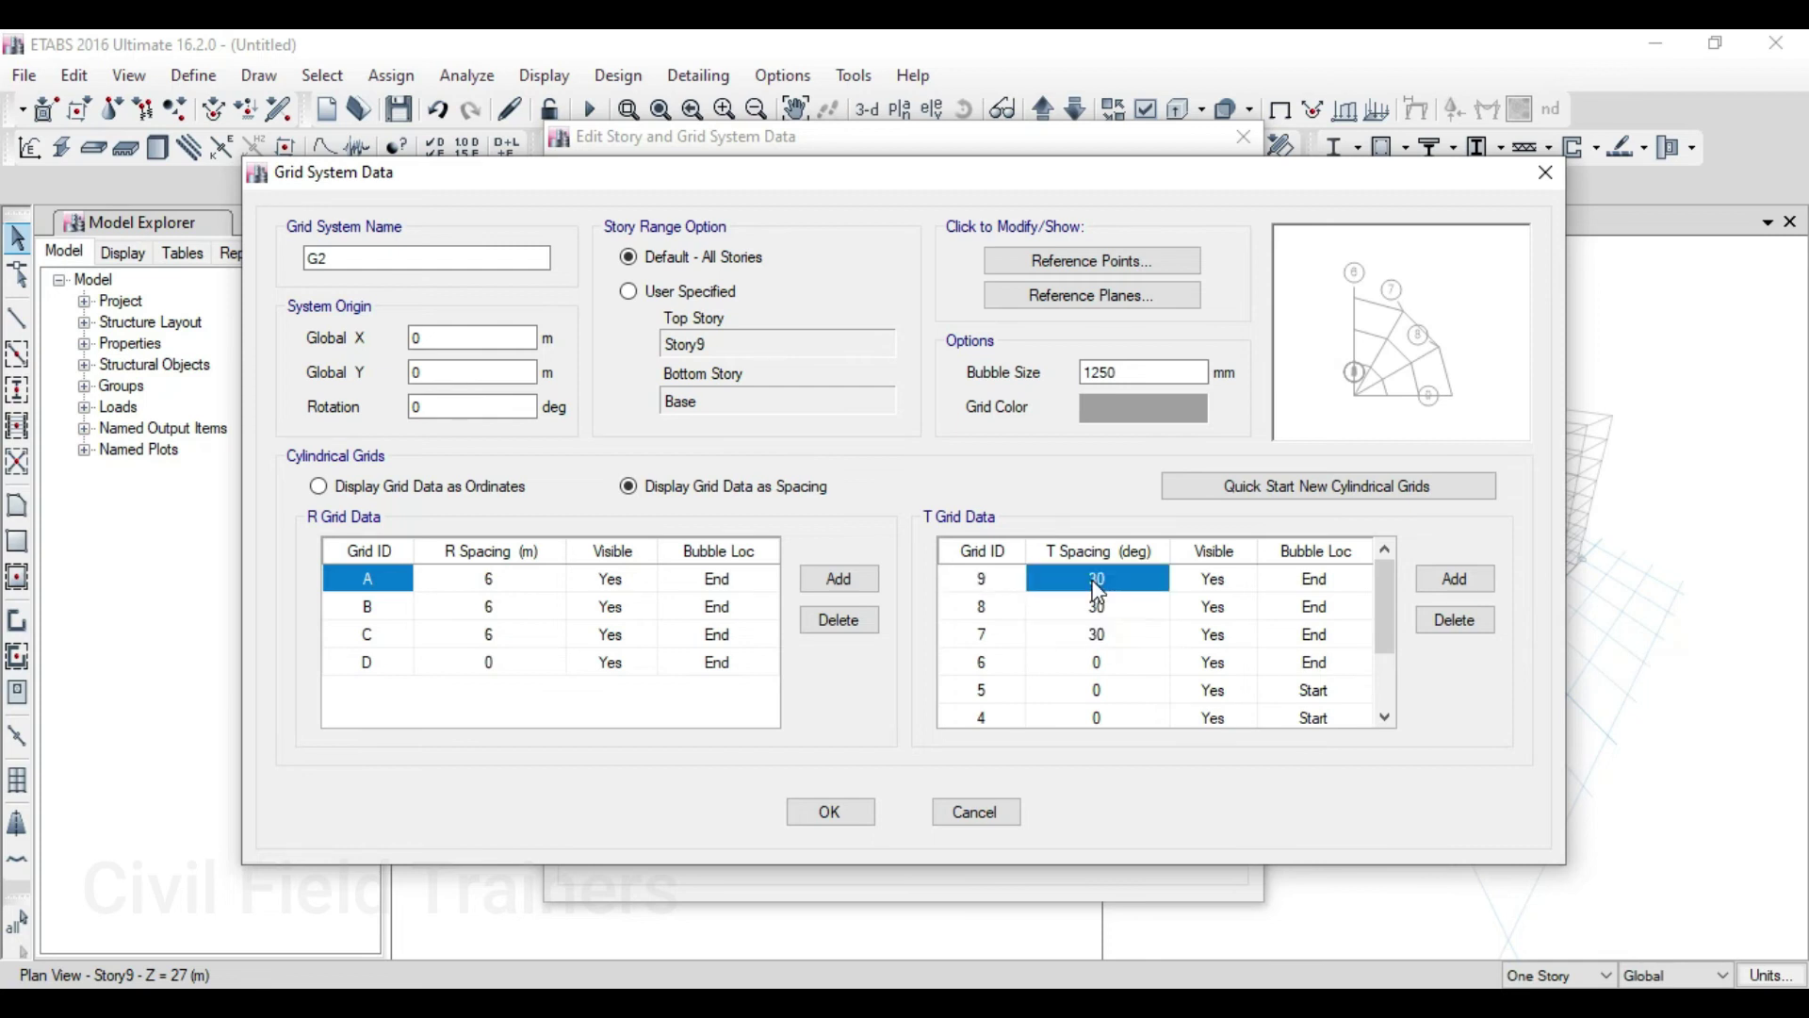
click(1097, 584)
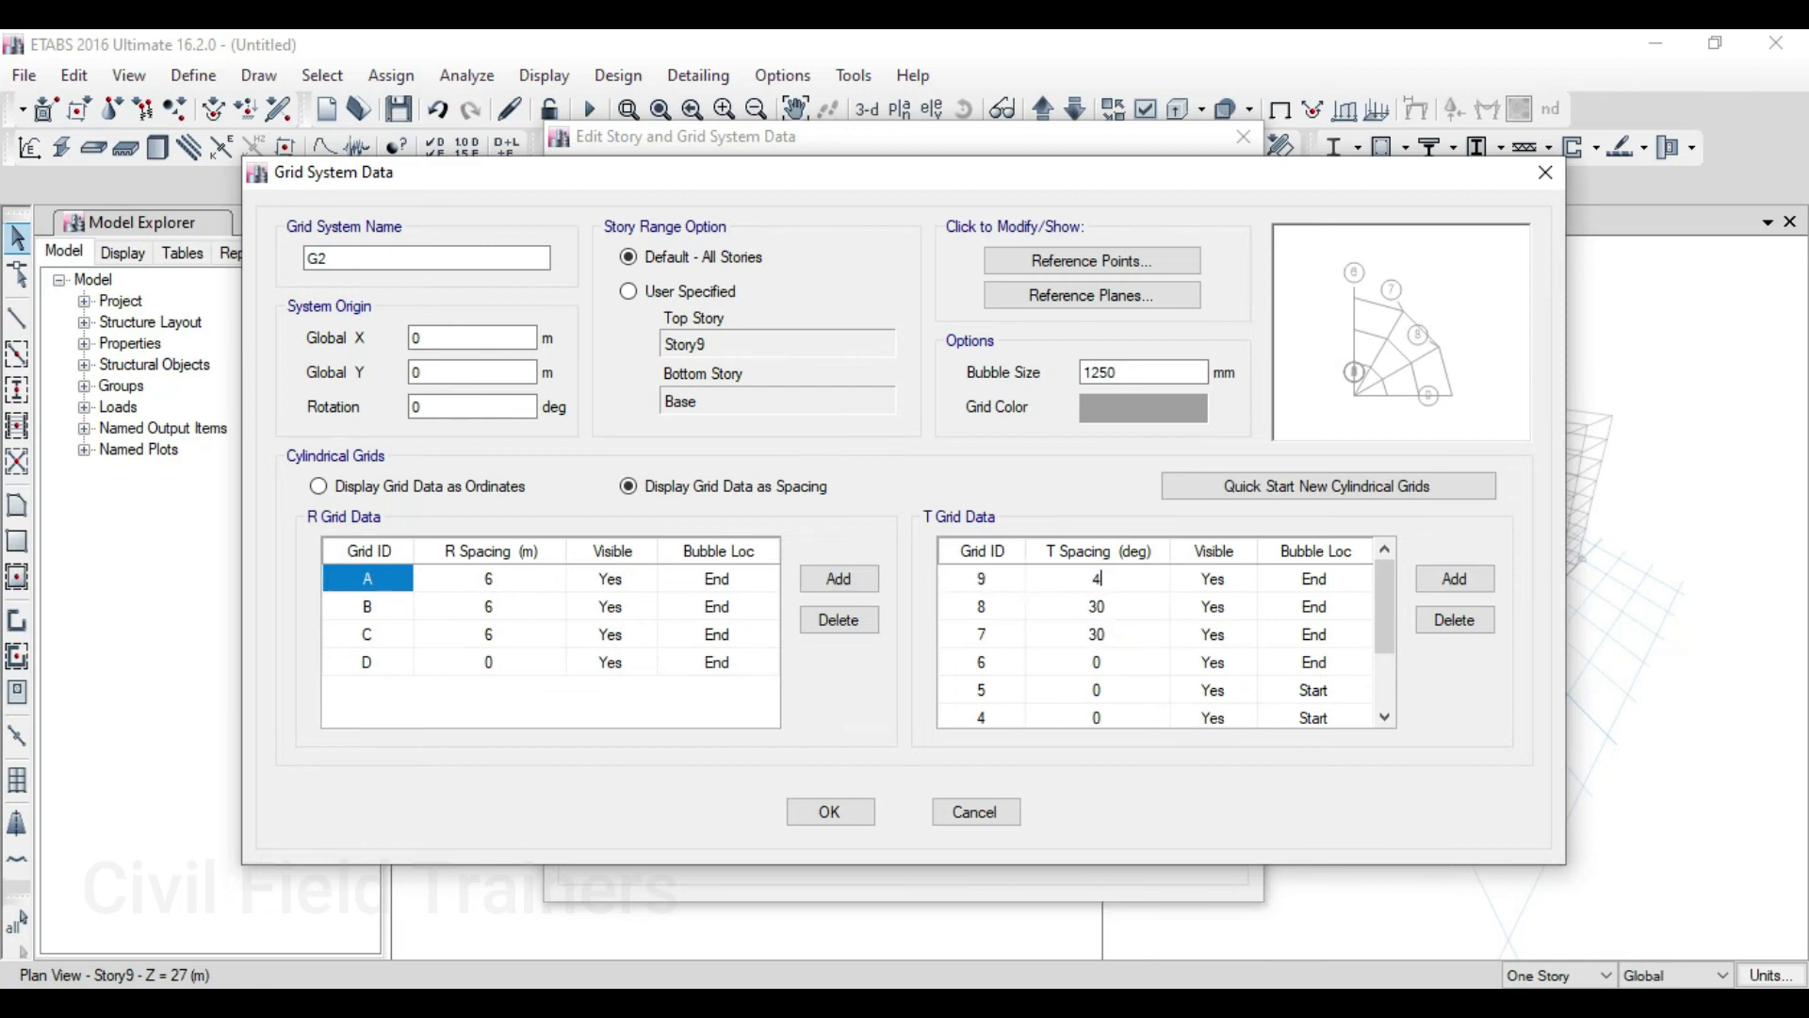
Try to paste the spacing value into the T spacing cells of the remaining grid lines
drag(1090, 577, 1137, 715)
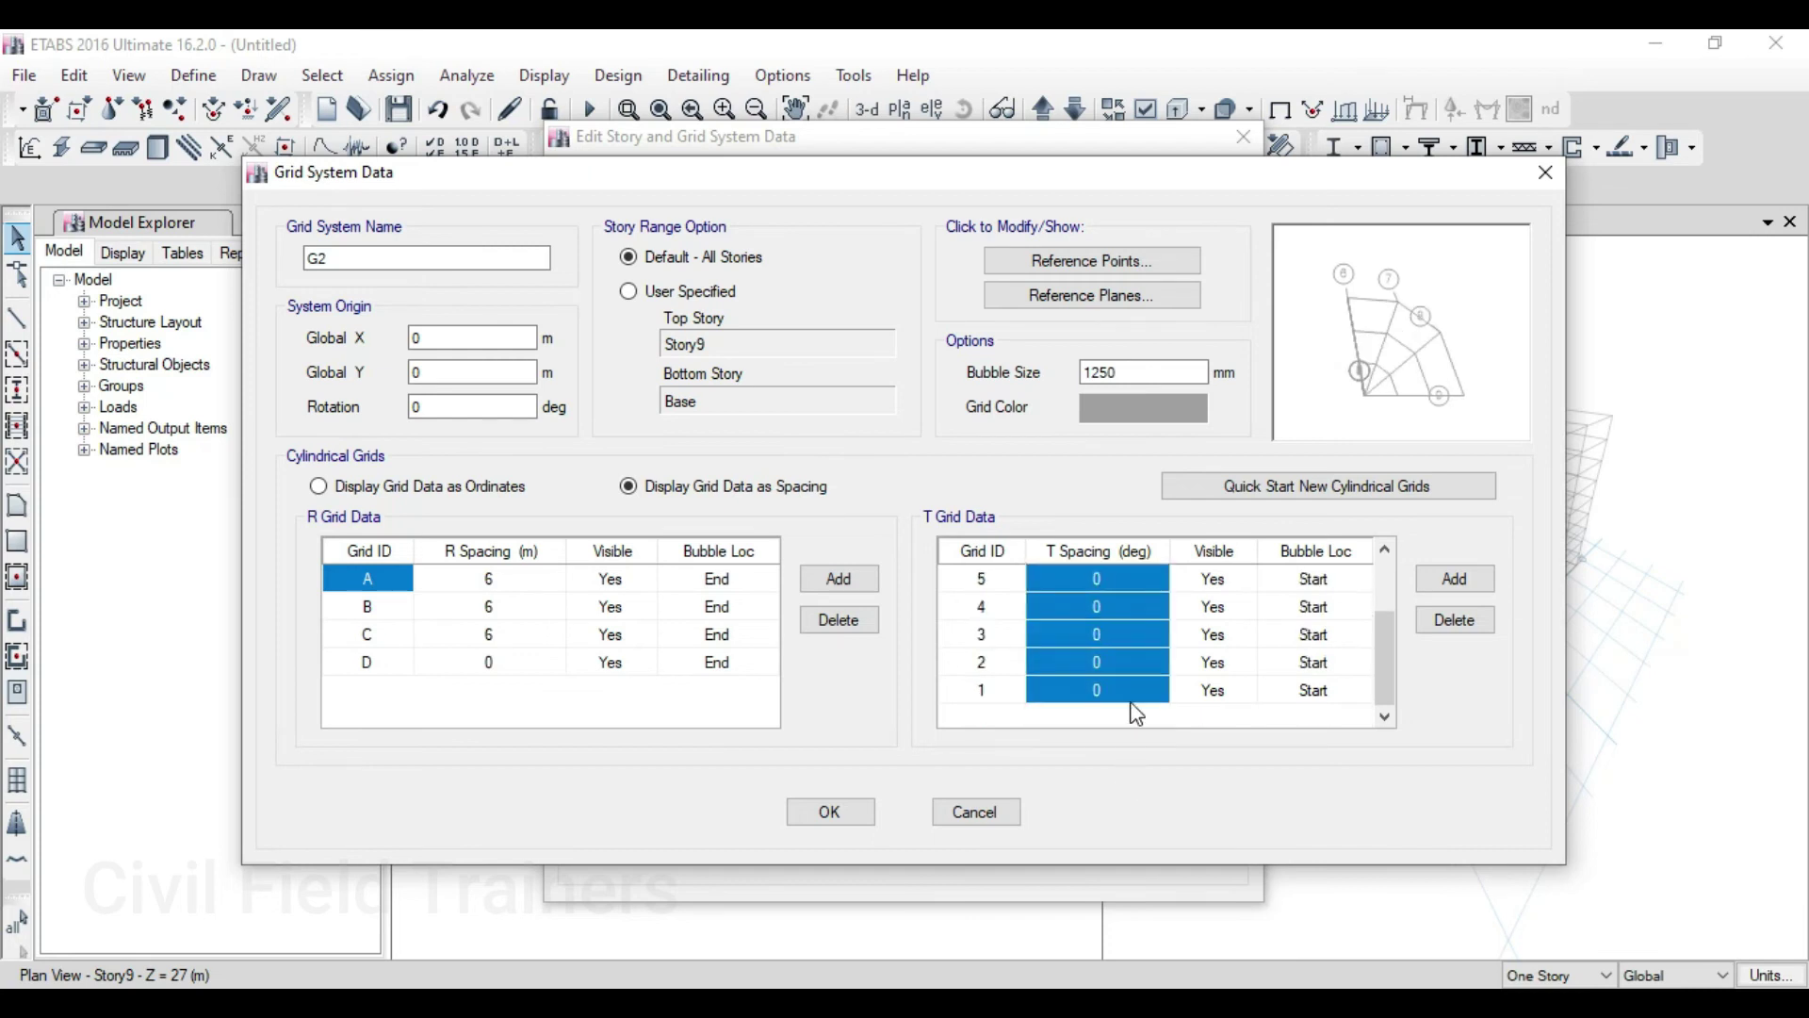
key(ctrl+v)
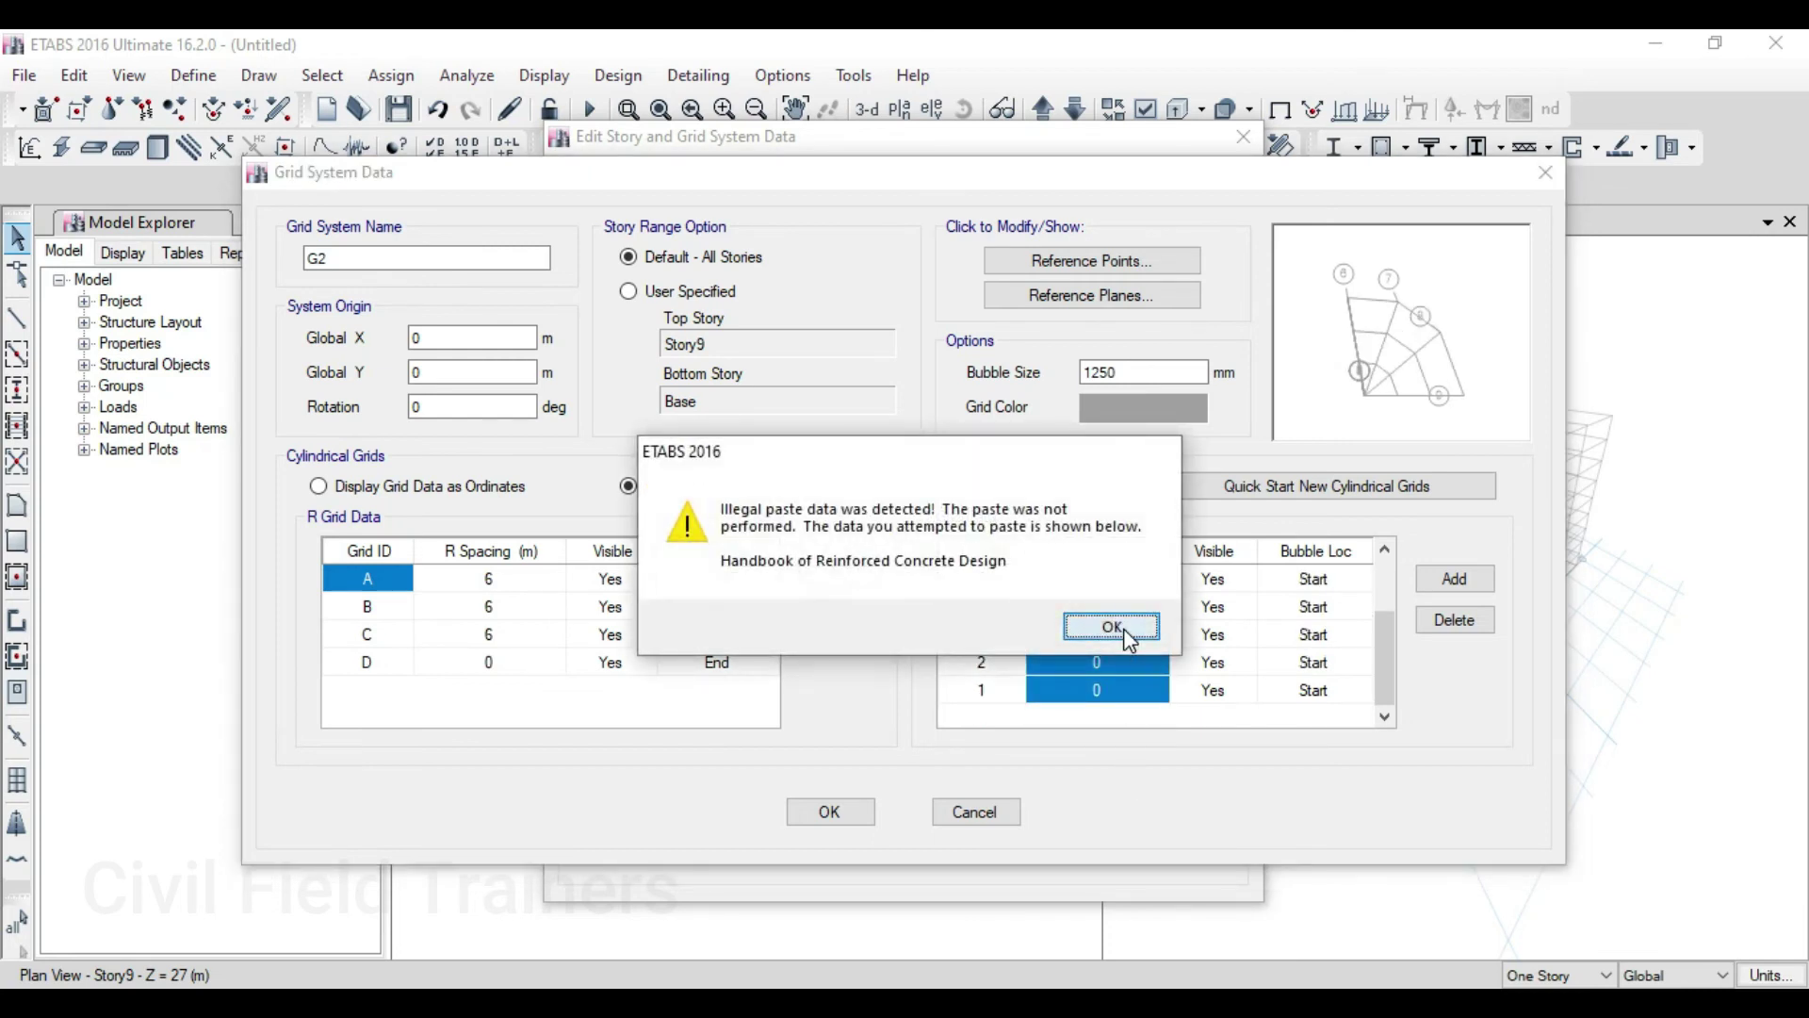
click(1098, 626)
key(ctrl+v)
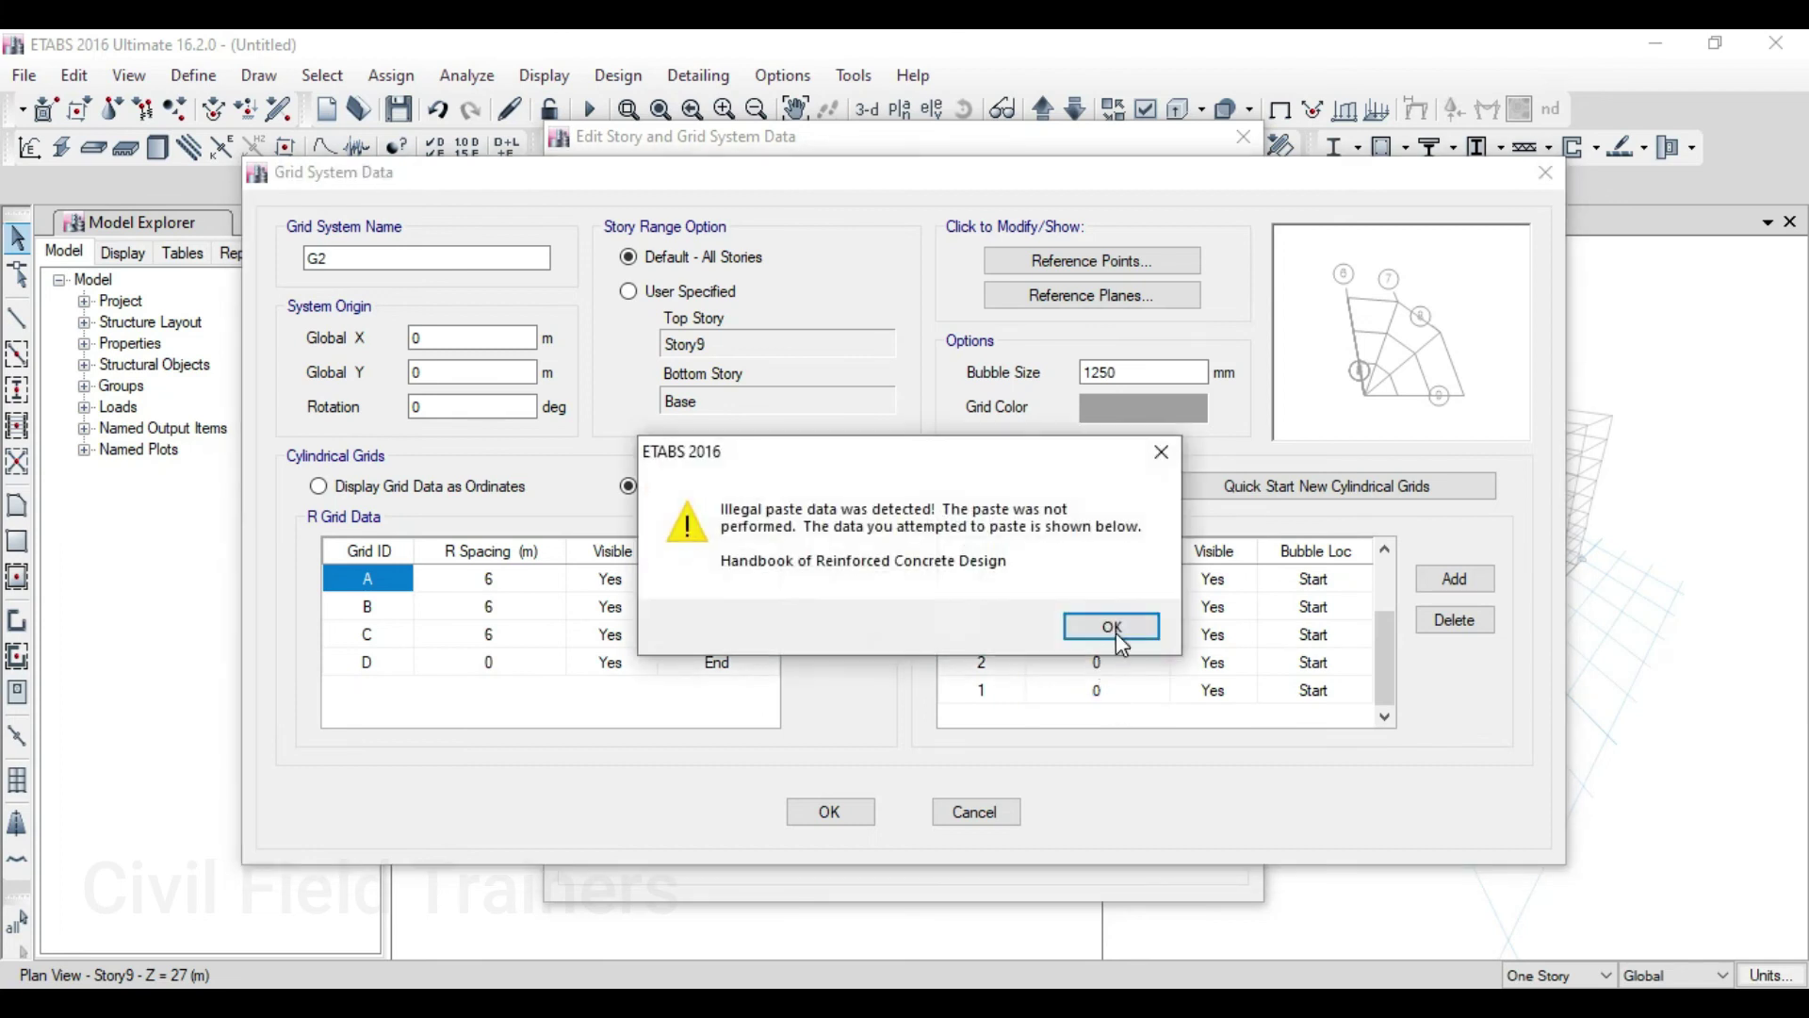
click(1099, 630)
Set the T spacing of grid lines 1, 2, 3 and 4 to 40 degrees
text(40)
click(1122, 667)
text(4)
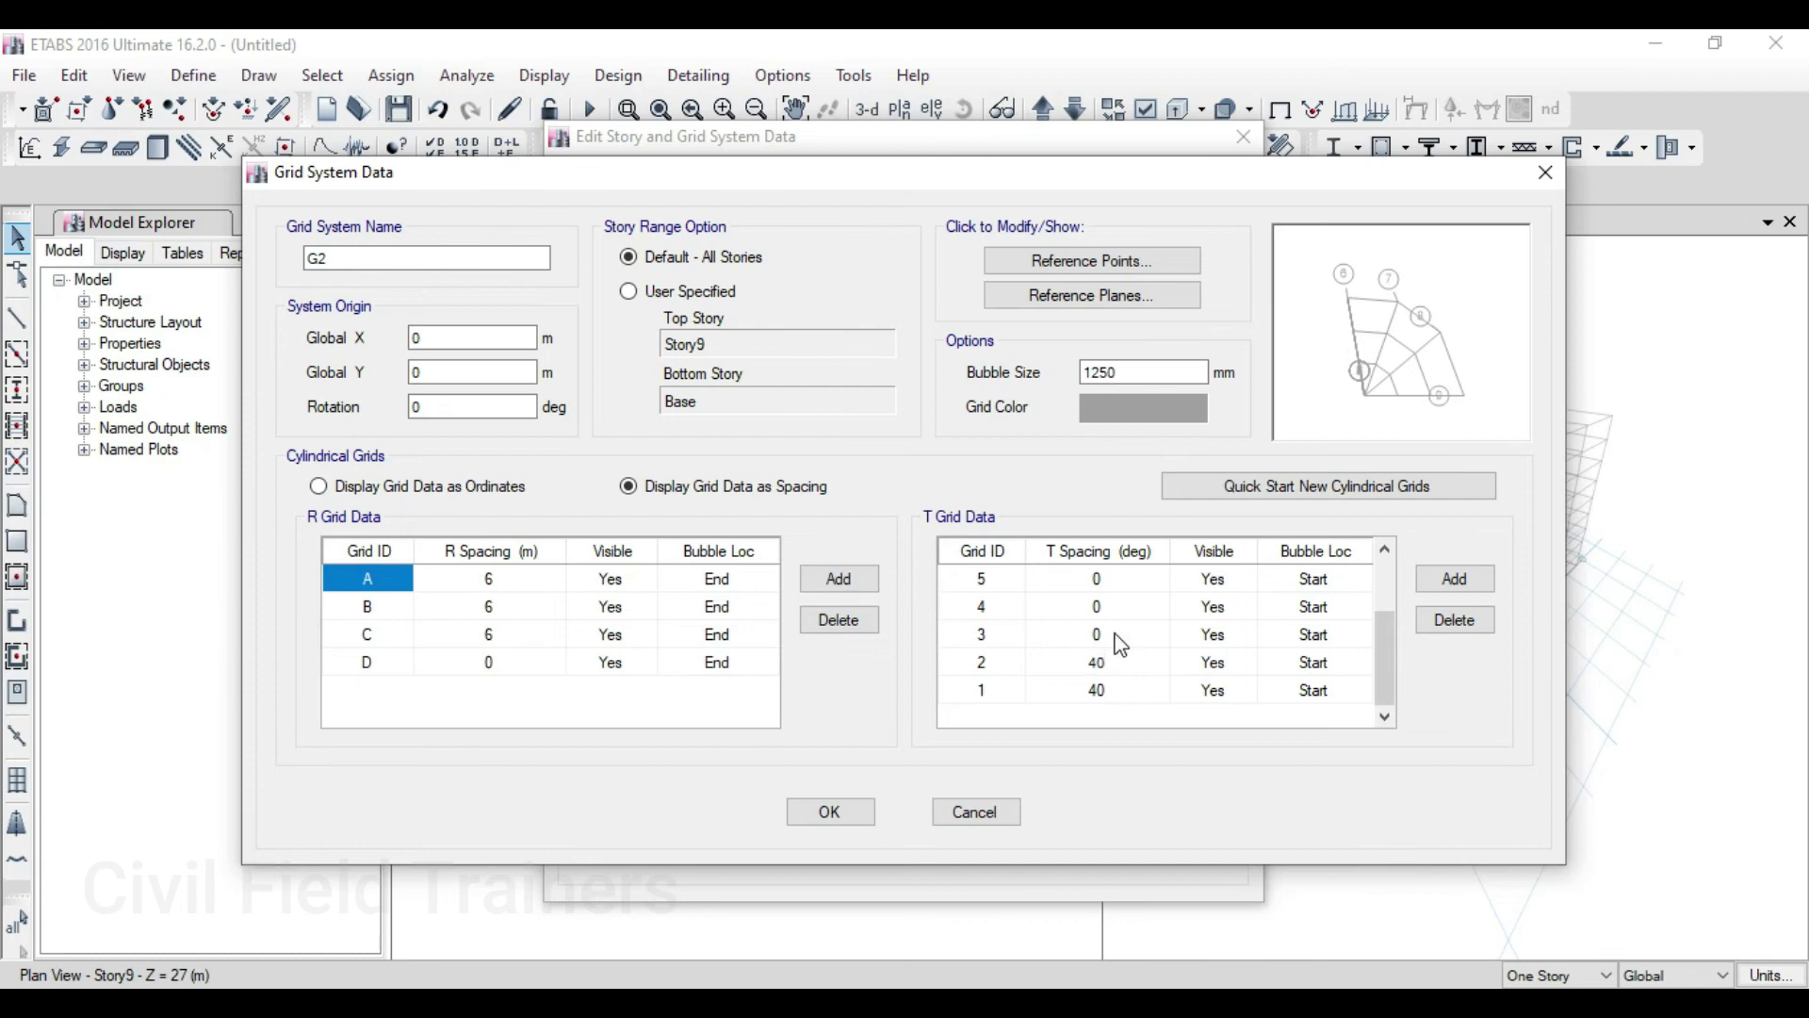
click(1122, 641)
text(4)
click(1106, 603)
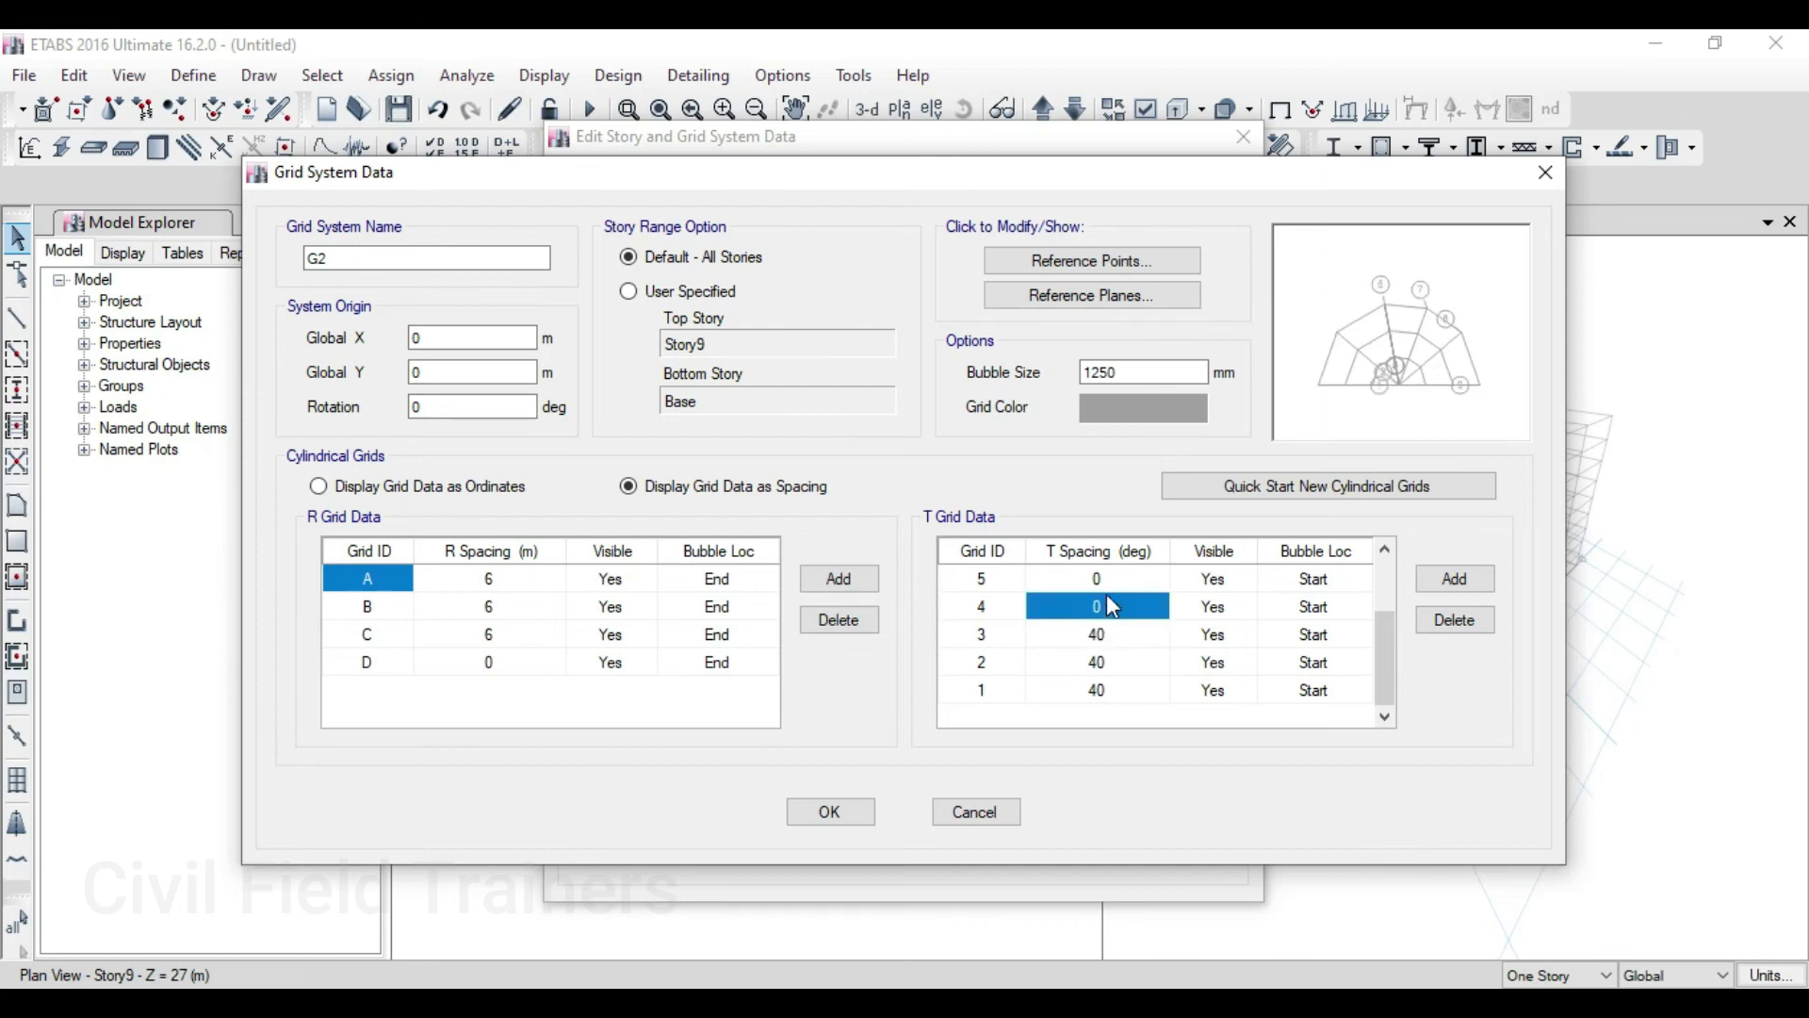
text(40)
Set the T spacing of grid lines 5, 6, 7 and 8 to 40 degrees
scroll(1110, 603, up, 1)
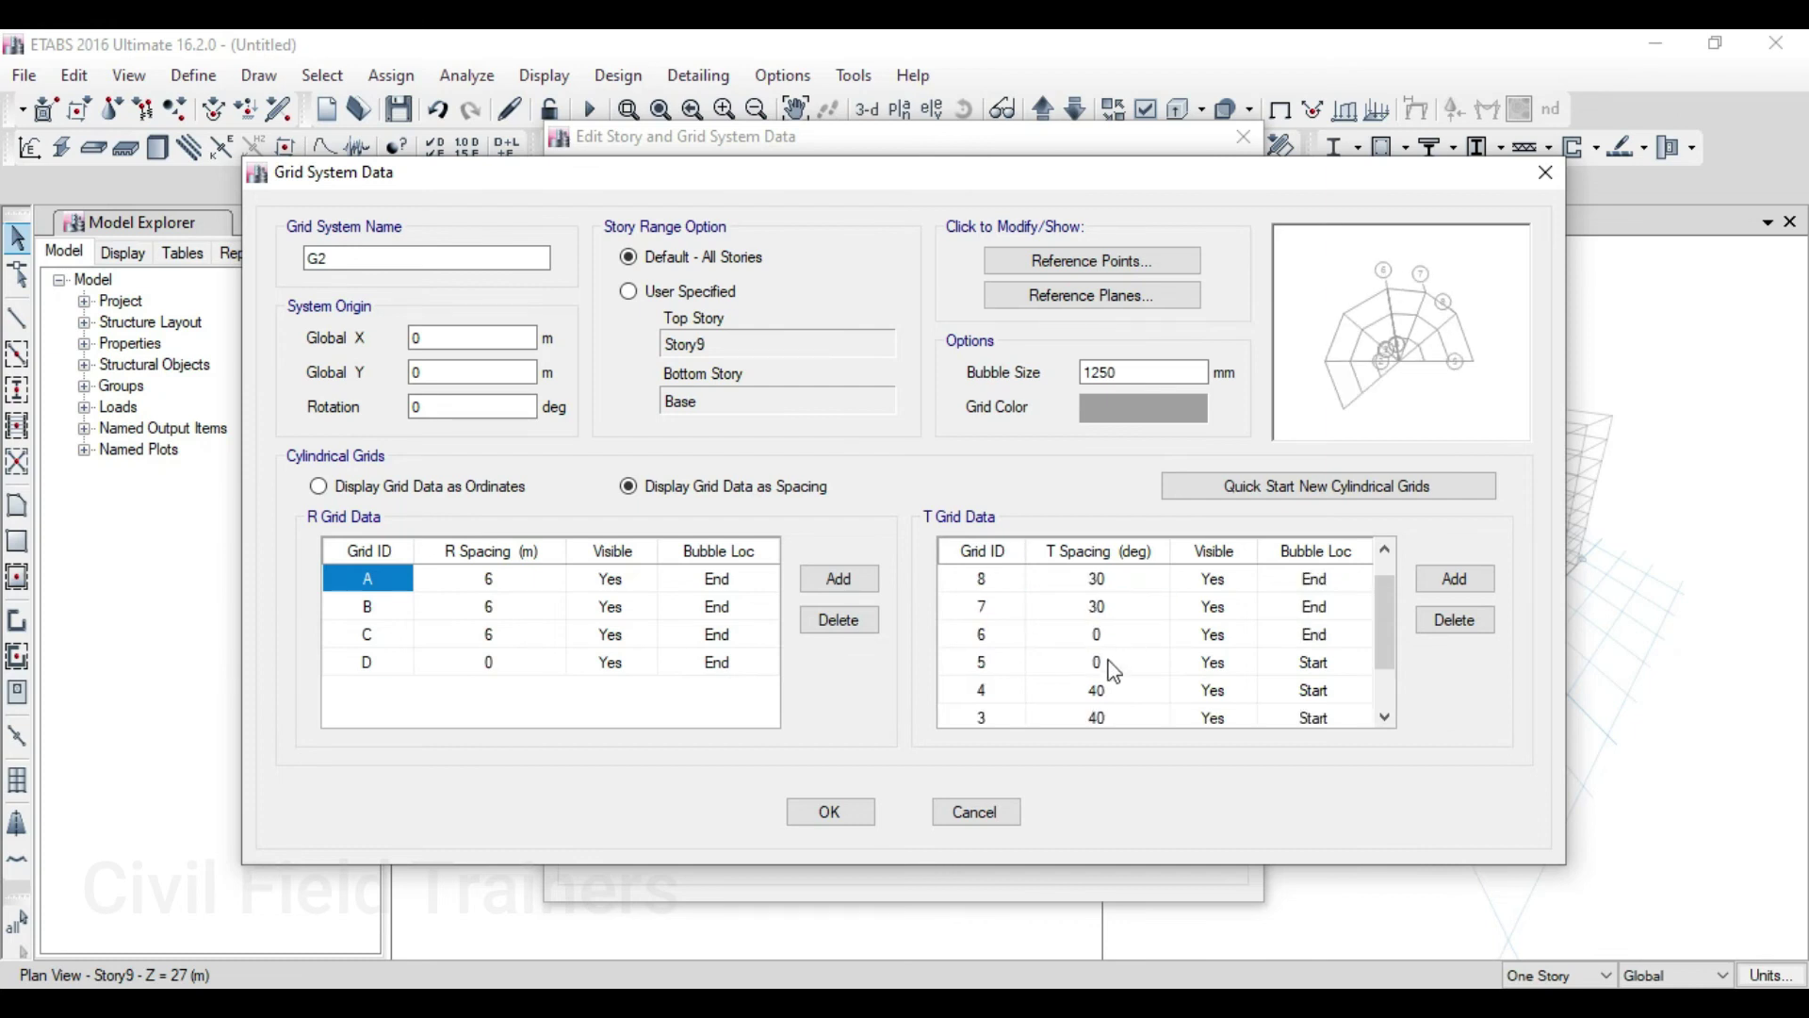
click(1114, 669)
text(40)
click(1114, 638)
text(40)
click(1111, 610)
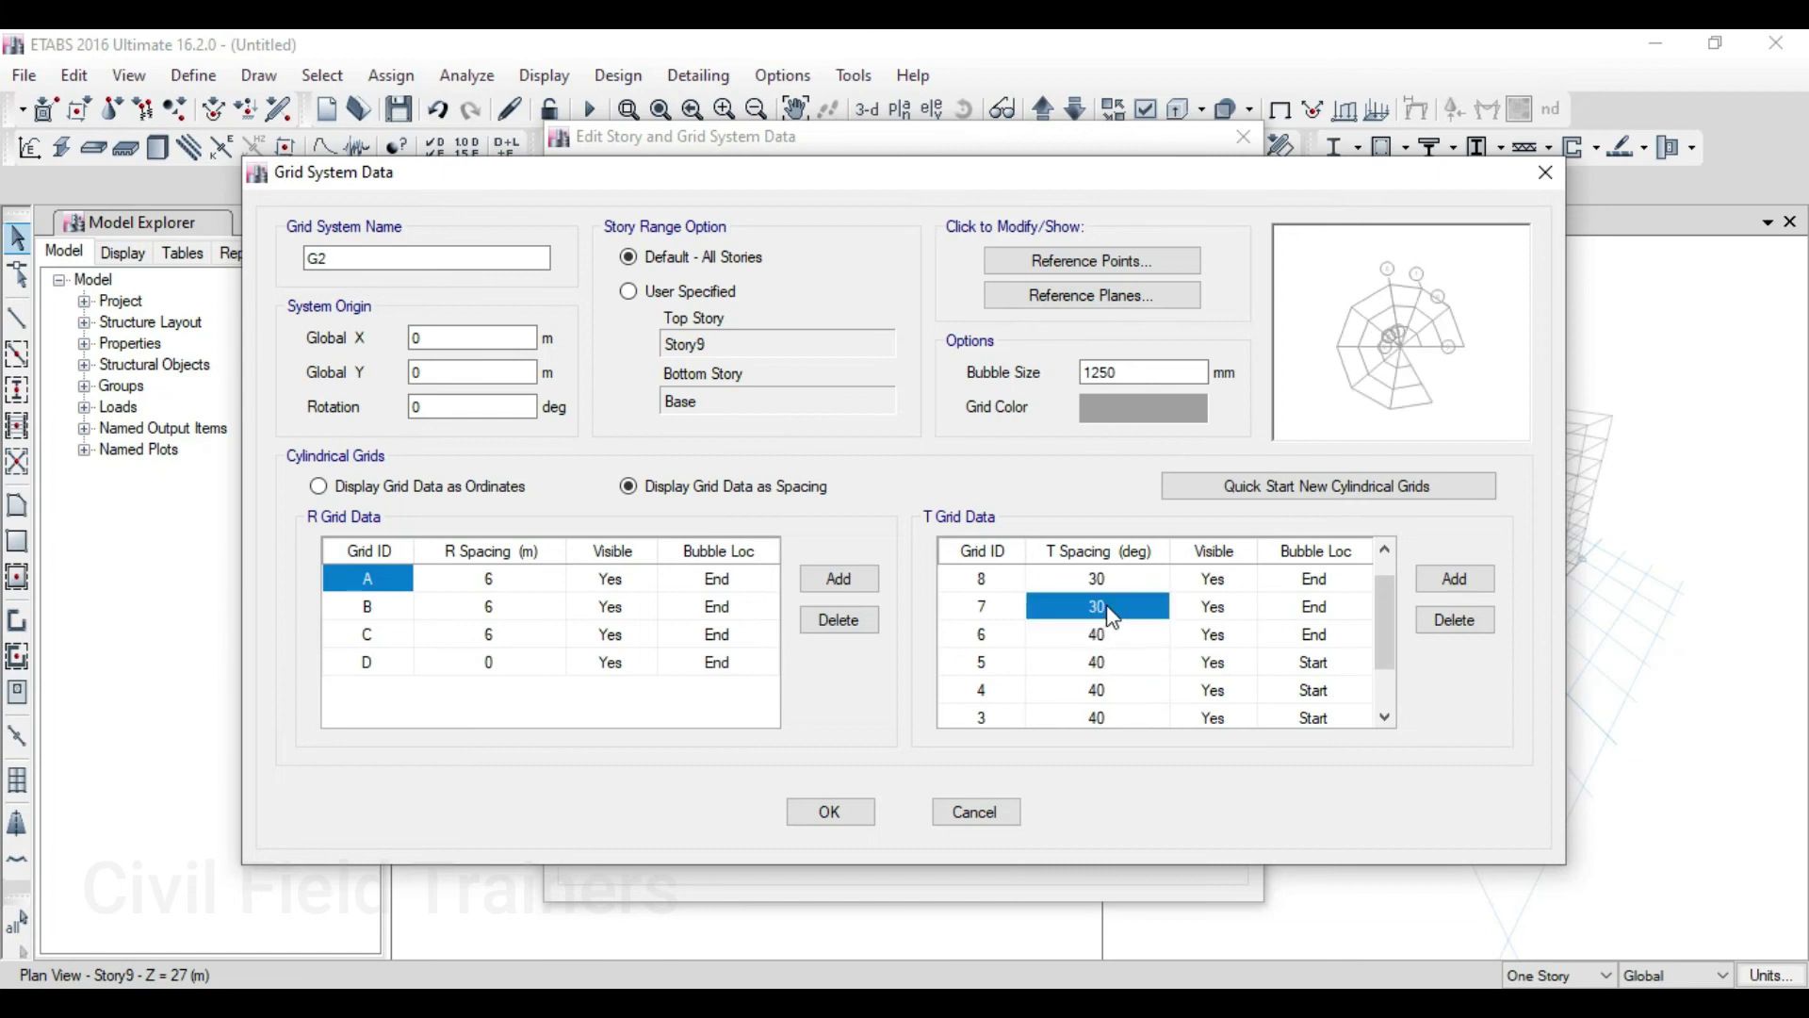
text(40)
scroll(1114, 618, up, 1)
click(1115, 611)
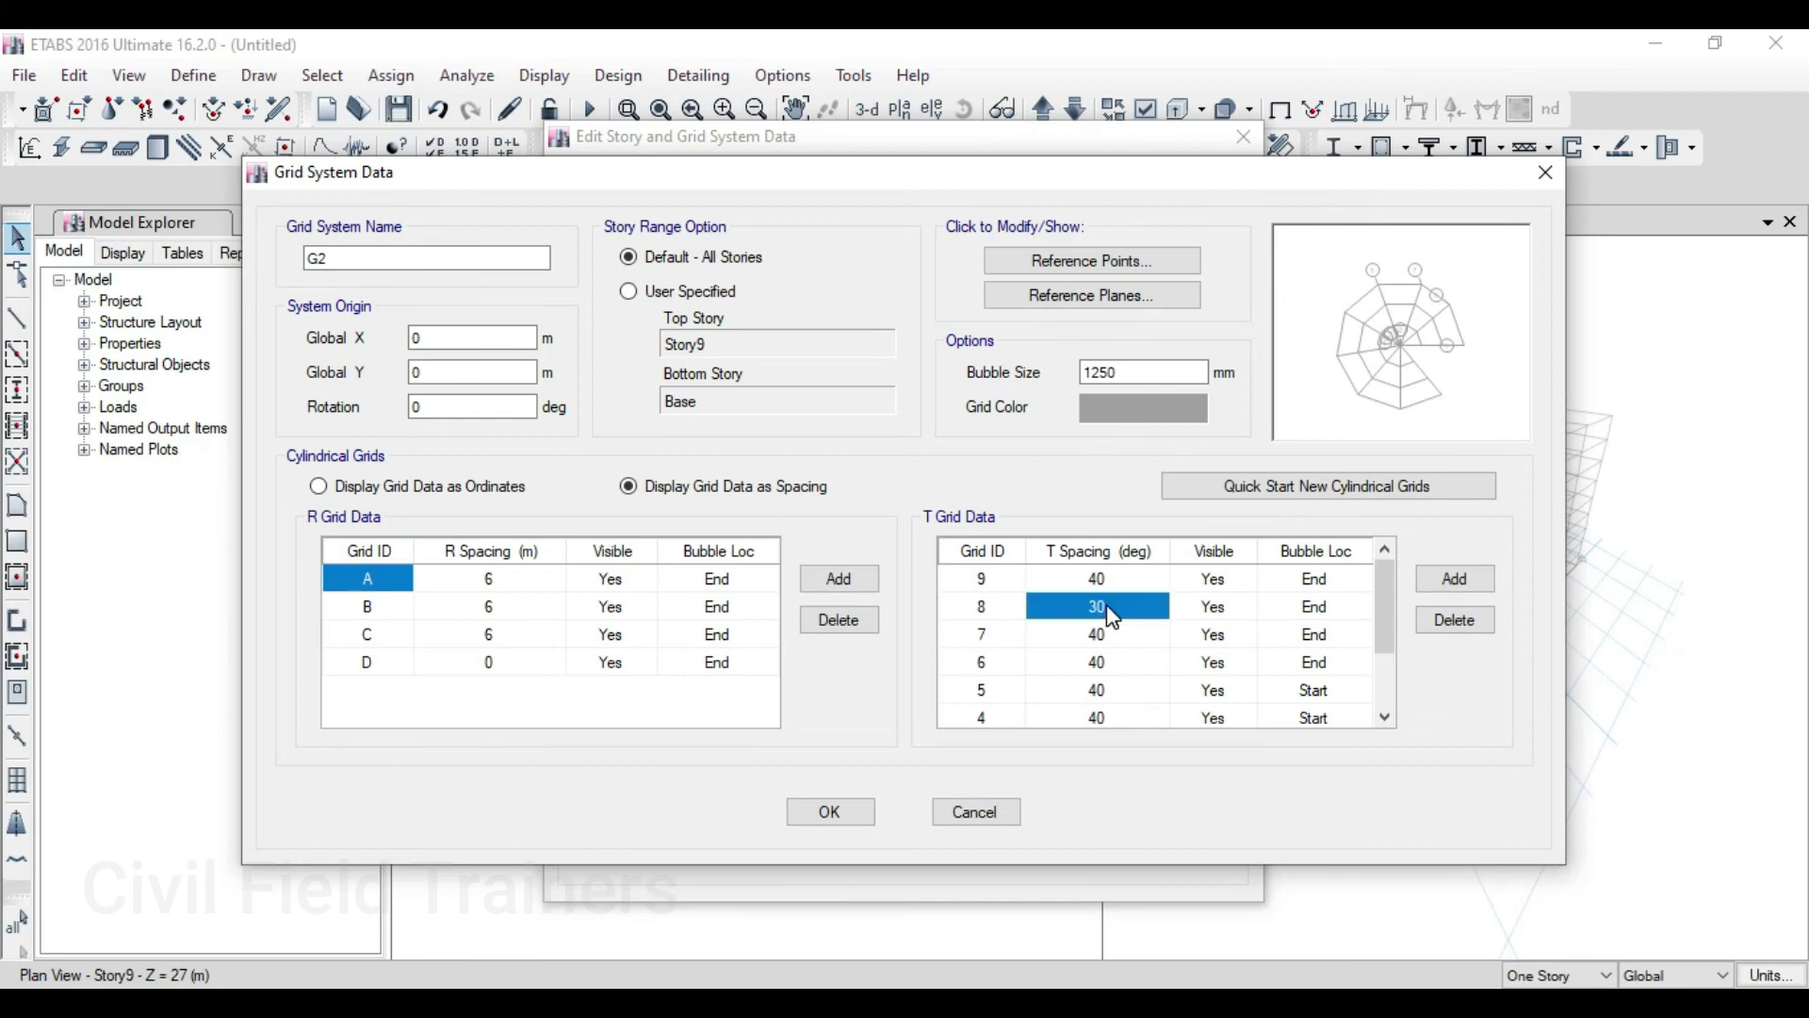
text(40)
key(Up)
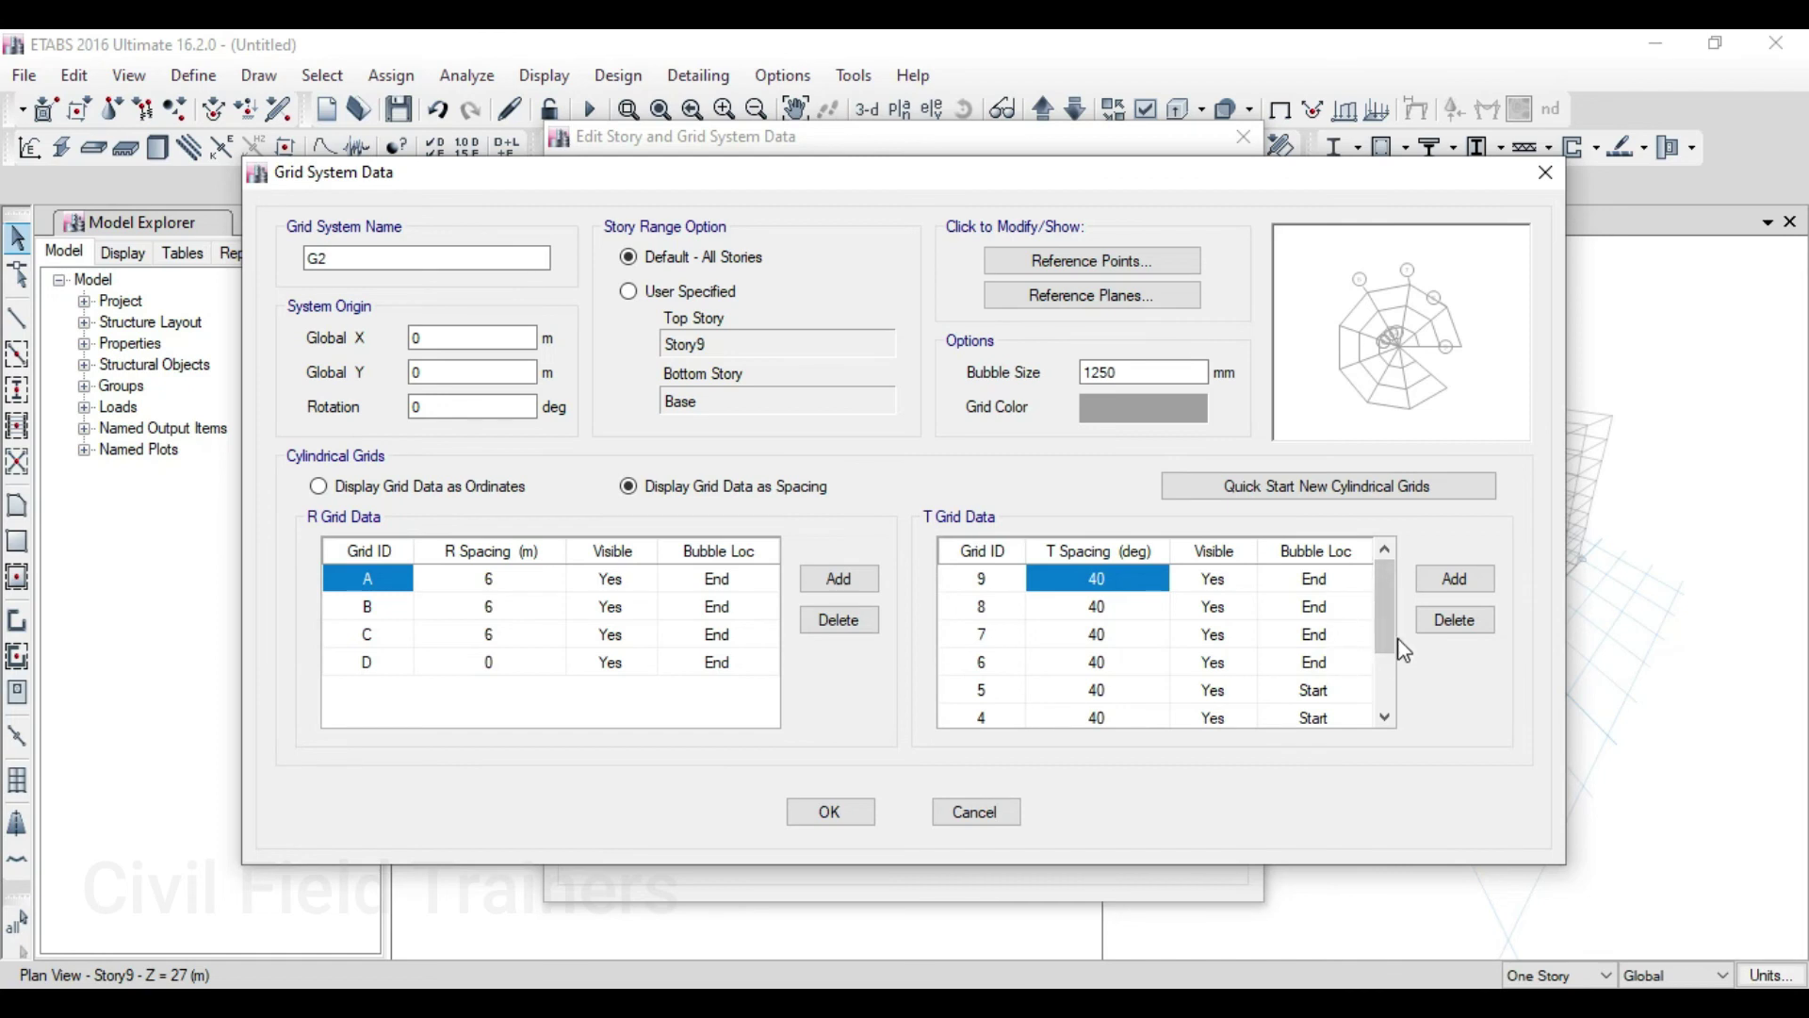
Change the bubble location of T grid lines 1, 2 and 3 to End
scroll(1400, 650, down, 2)
click(1341, 689)
click(1342, 732)
click(1319, 662)
click(1365, 660)
click(1310, 685)
click(1319, 635)
click(1360, 635)
click(1331, 694)
Change the bubble location of T grid lines 4 and 5 to End
click(1348, 607)
click(1360, 605)
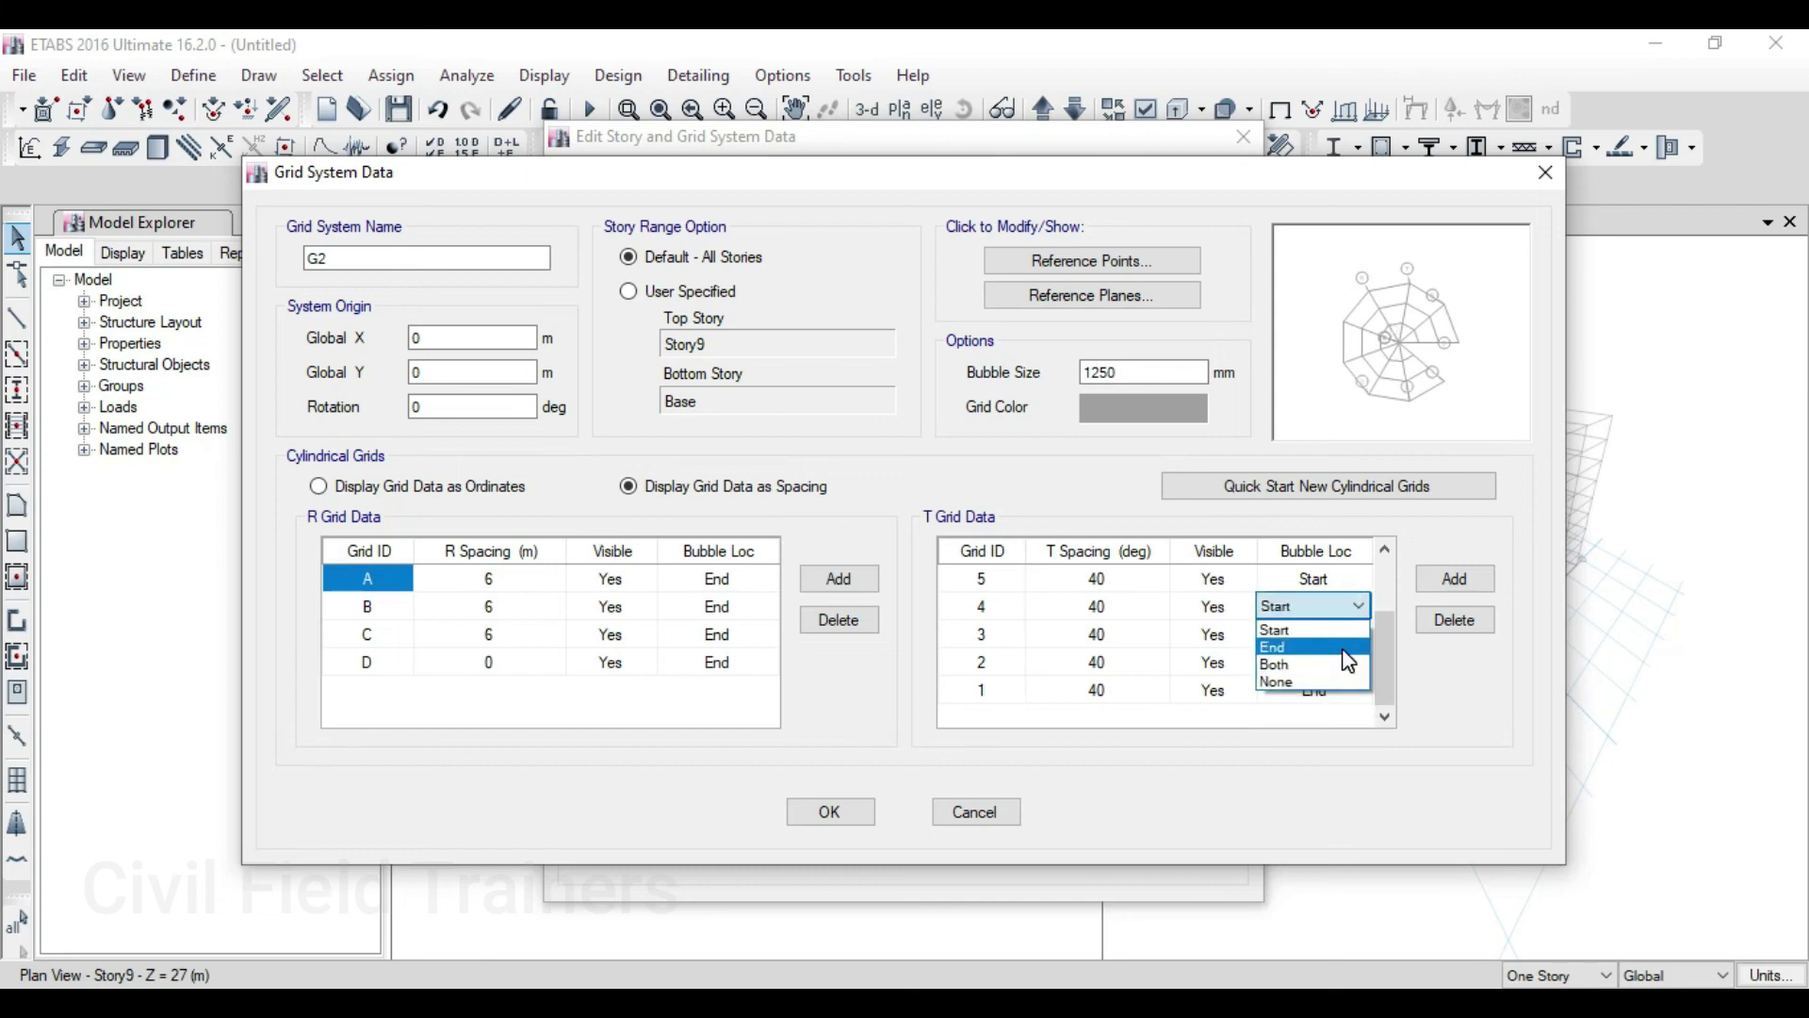
click(1347, 650)
click(1354, 582)
click(1354, 582)
click(1328, 620)
drag(1393, 668, 1298, 751)
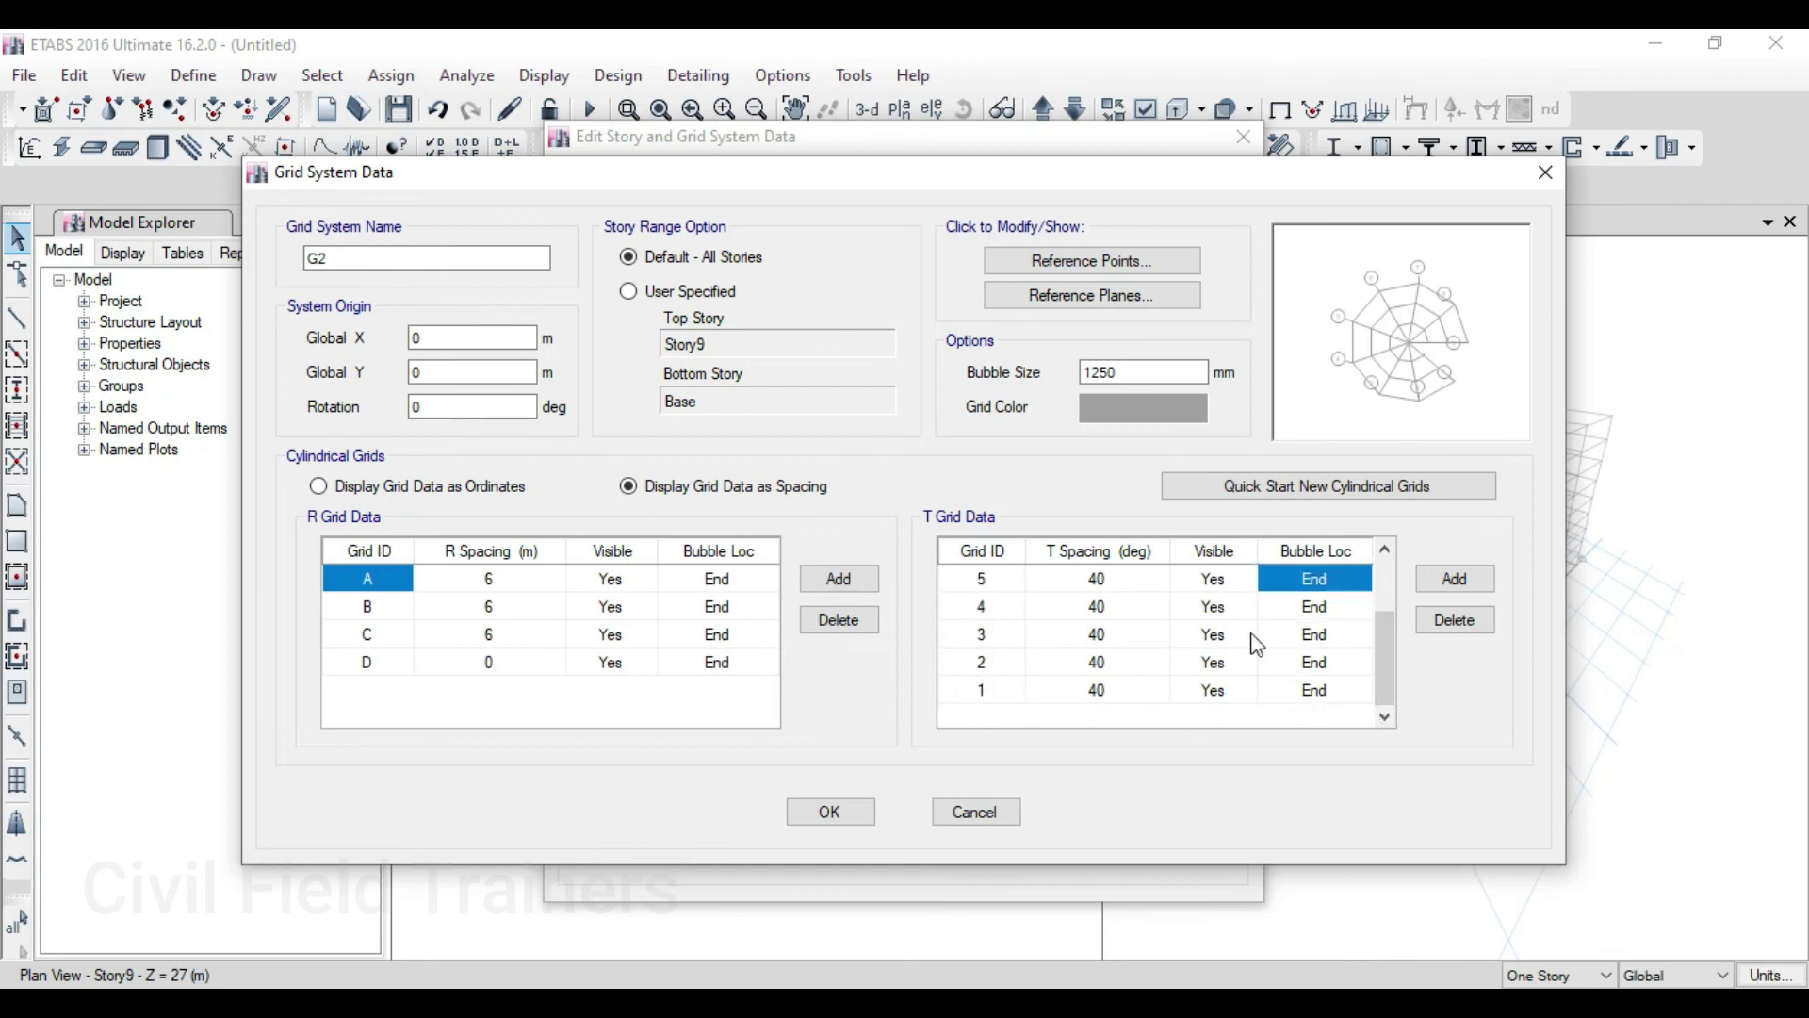
Try a T spacing of 0 degrees for grid line 9 and set it back to 40 degrees
scroll(1220, 695, up, 2)
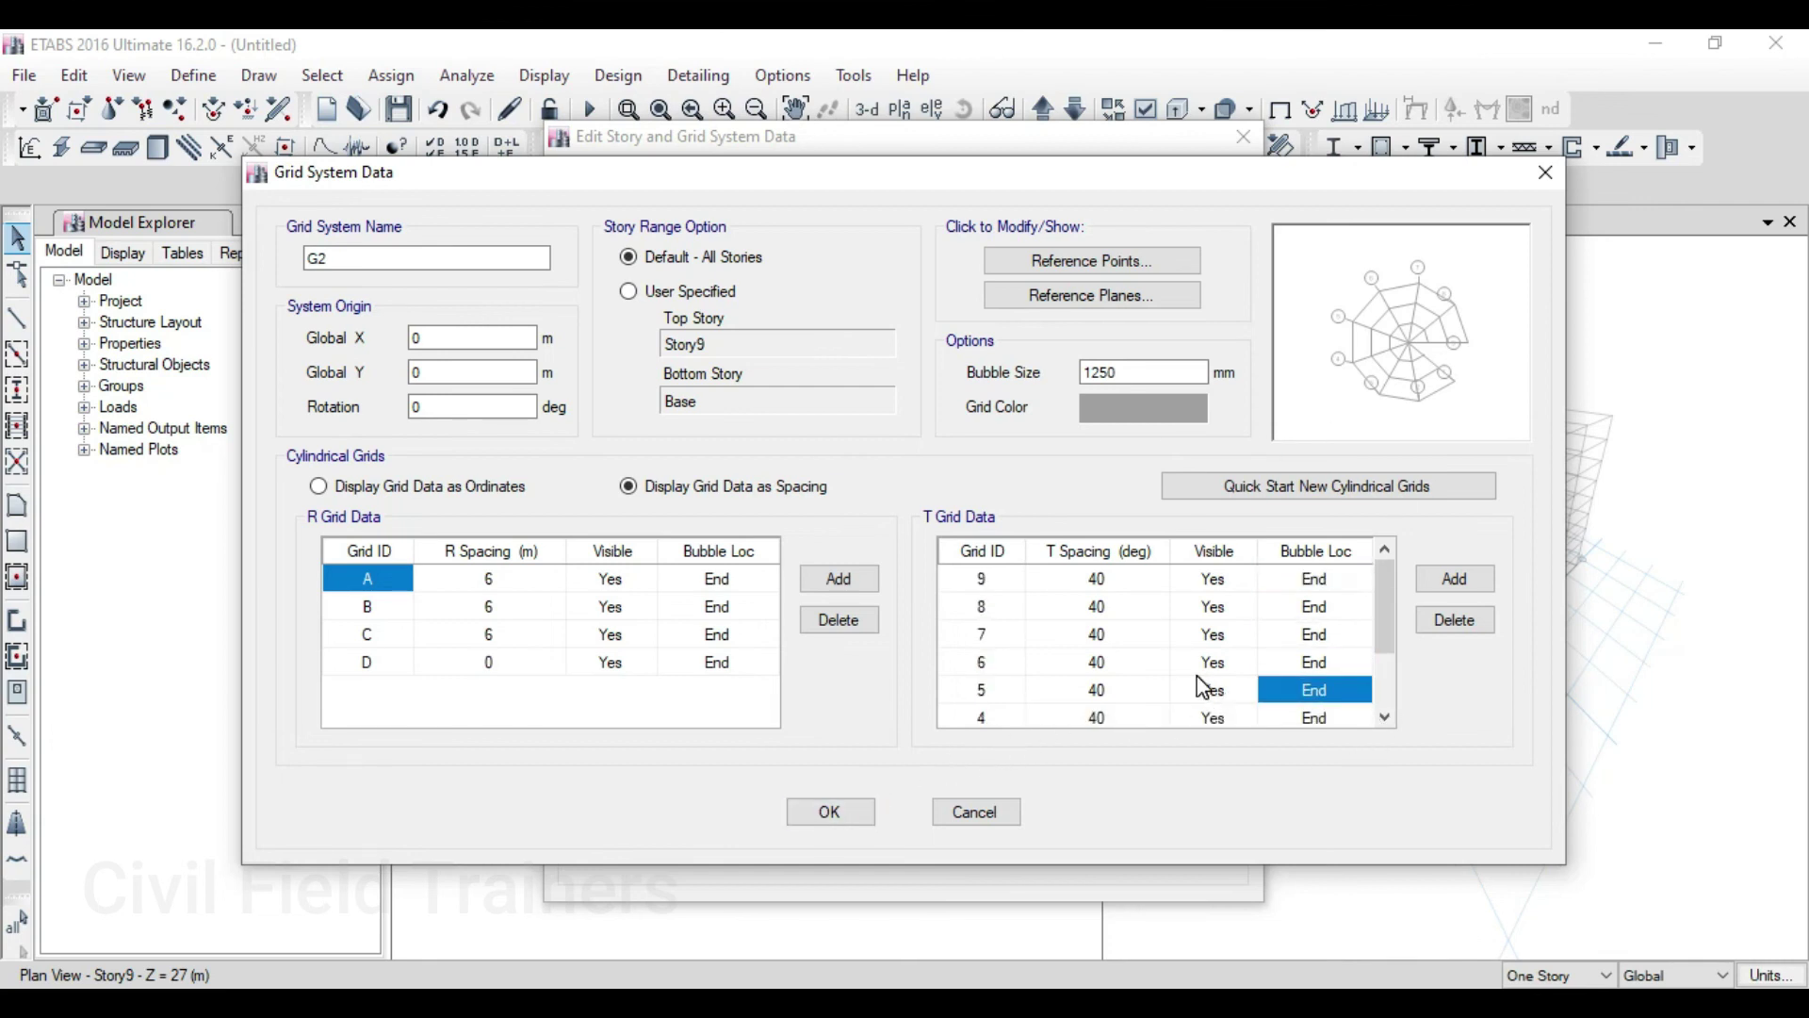
click(1115, 586)
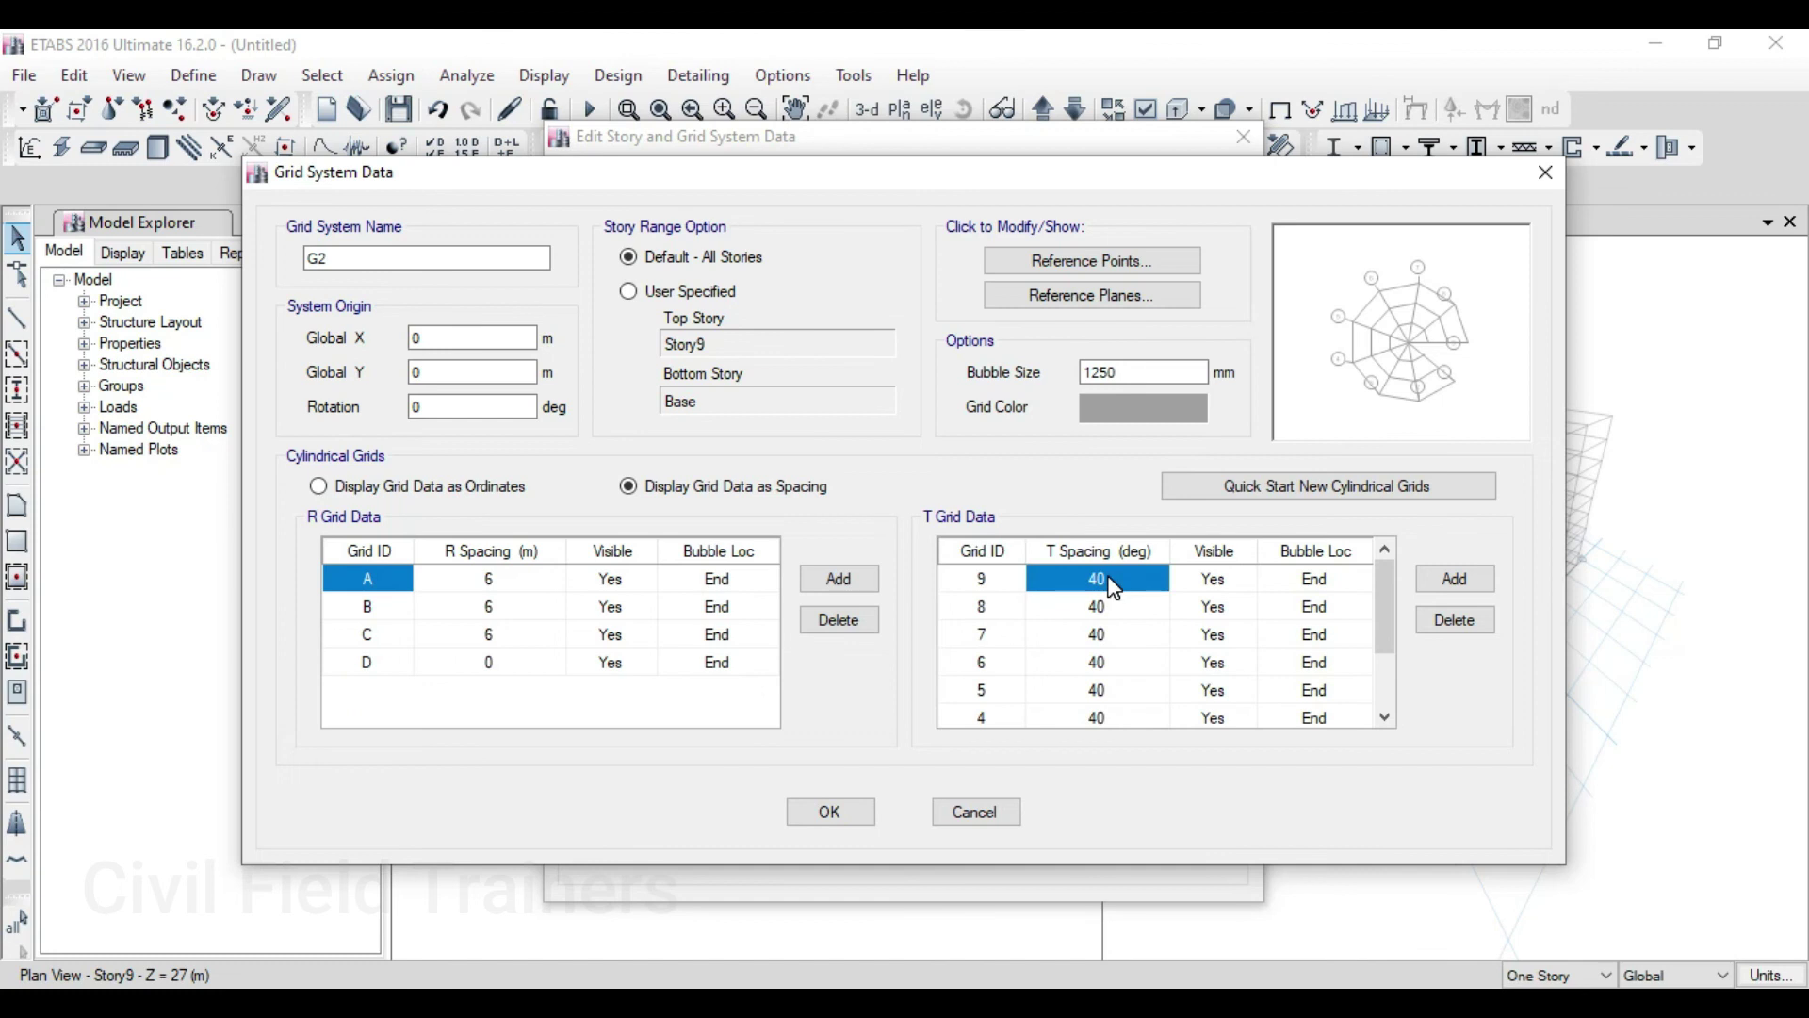
text(0)
click(1128, 614)
click(1131, 580)
text(40)
click(1133, 611)
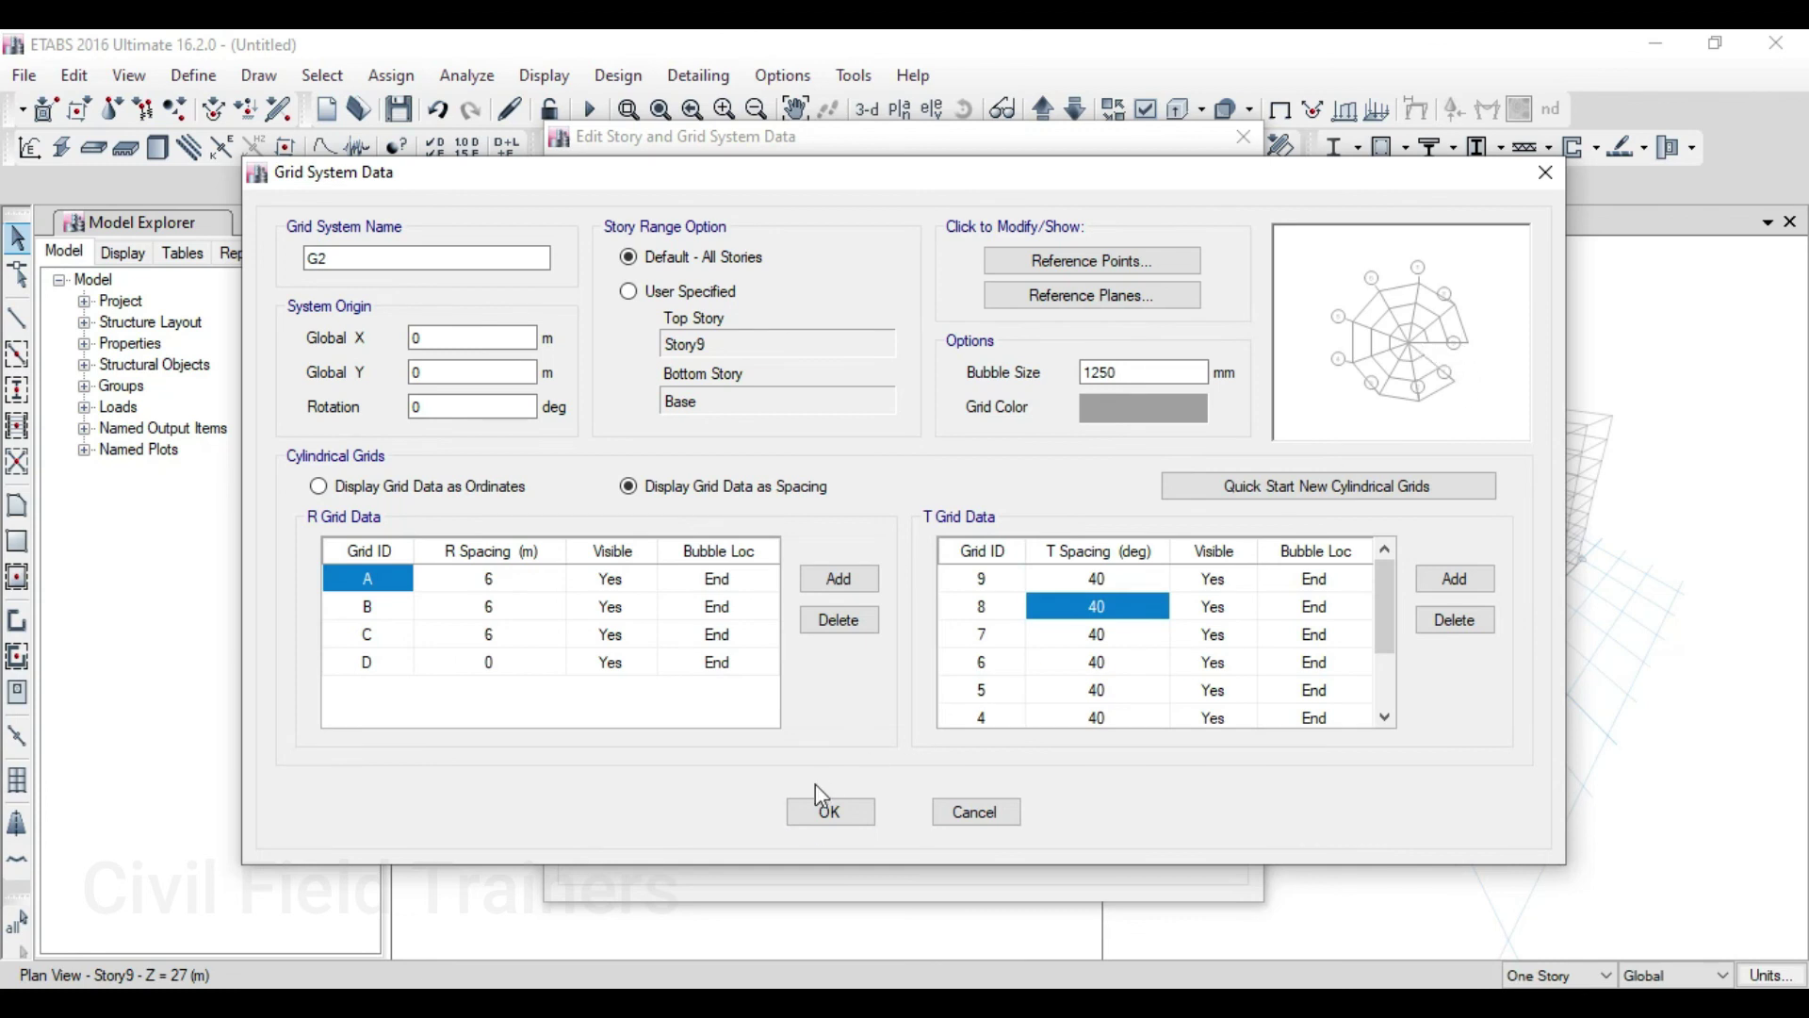
Apply the G2 grid changes to the model and inspect the cylindrical grid in the plan view
click(818, 829)
click(812, 845)
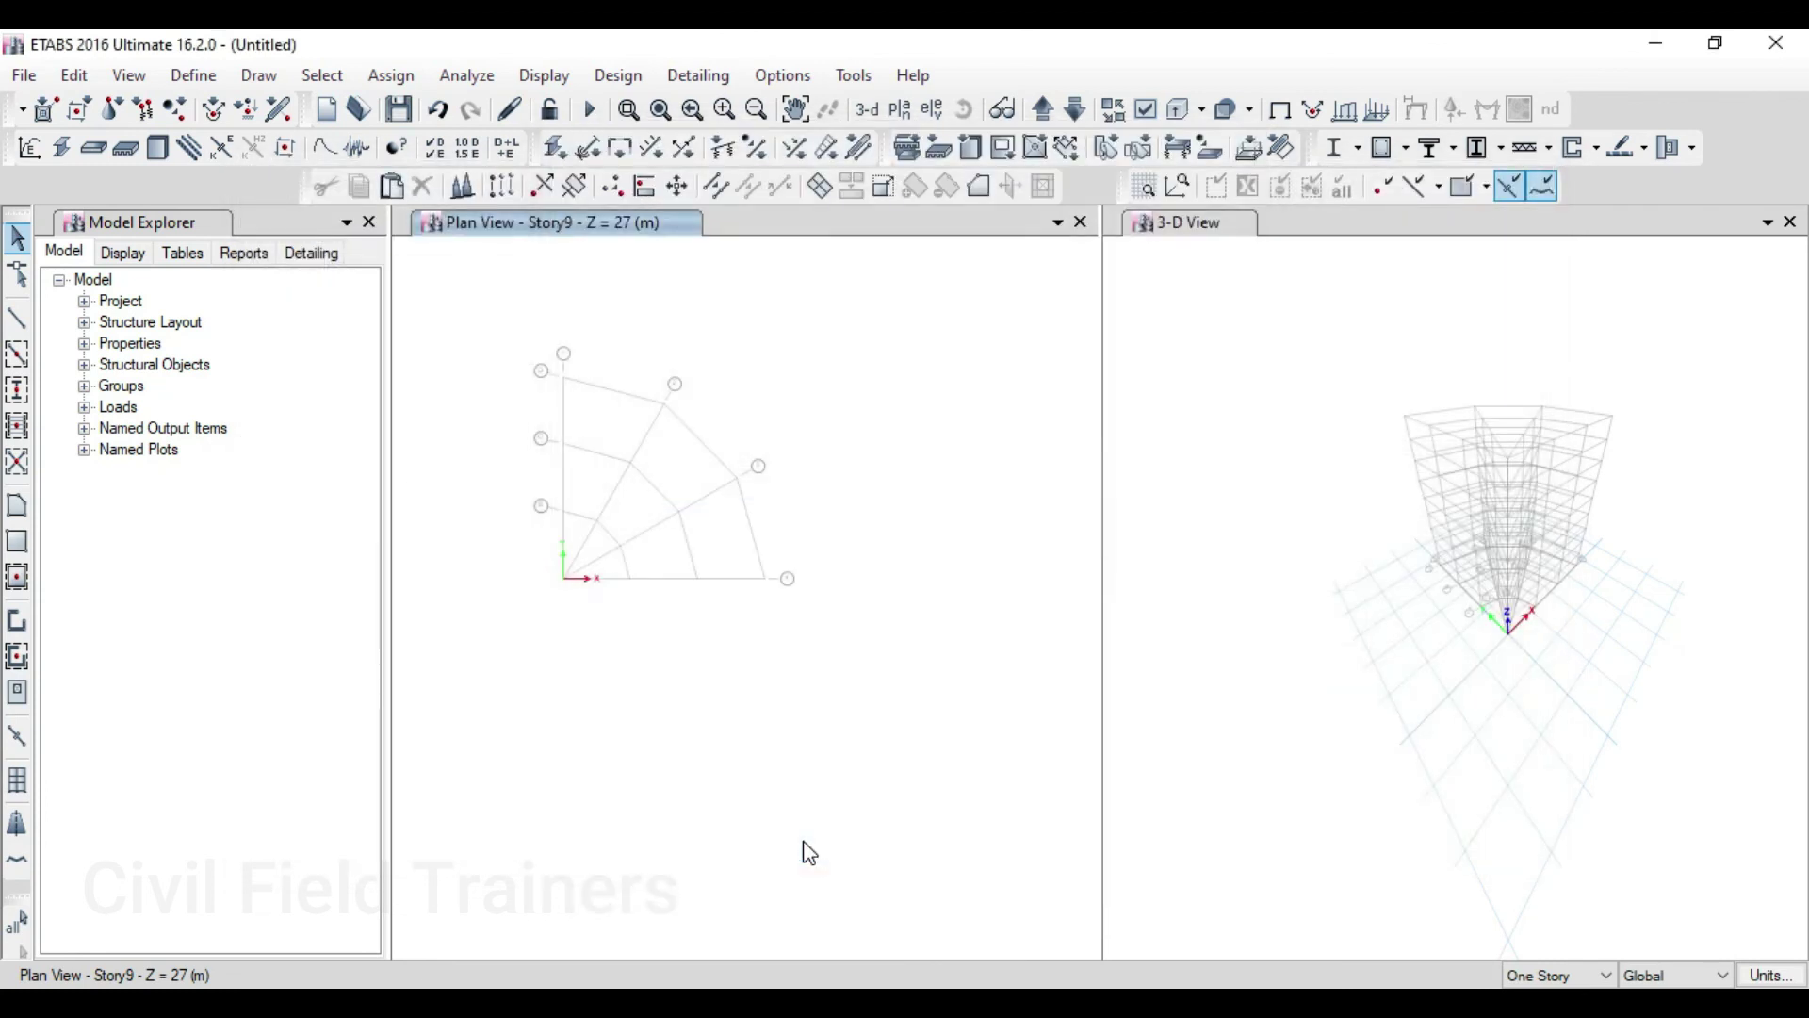
scroll(699, 492, down, 2)
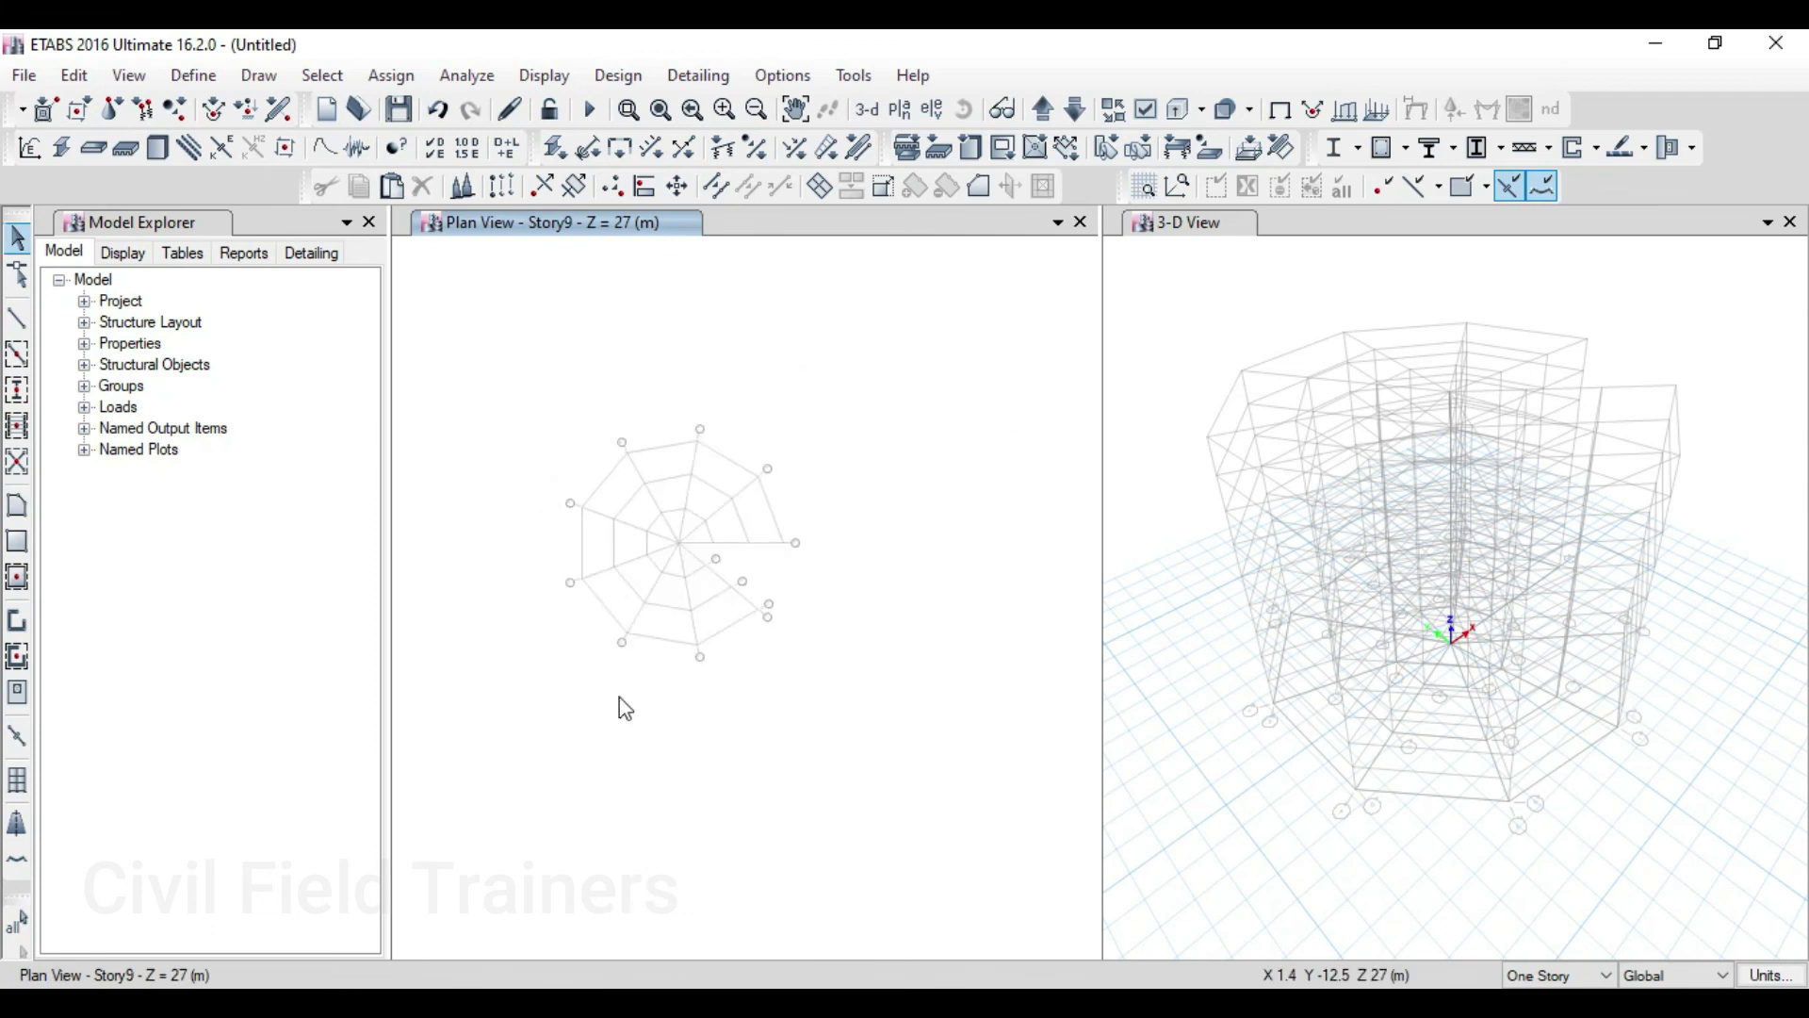
scroll(575, 527, up, 2)
scroll(697, 537, down, 2)
scroll(710, 537, up, 3)
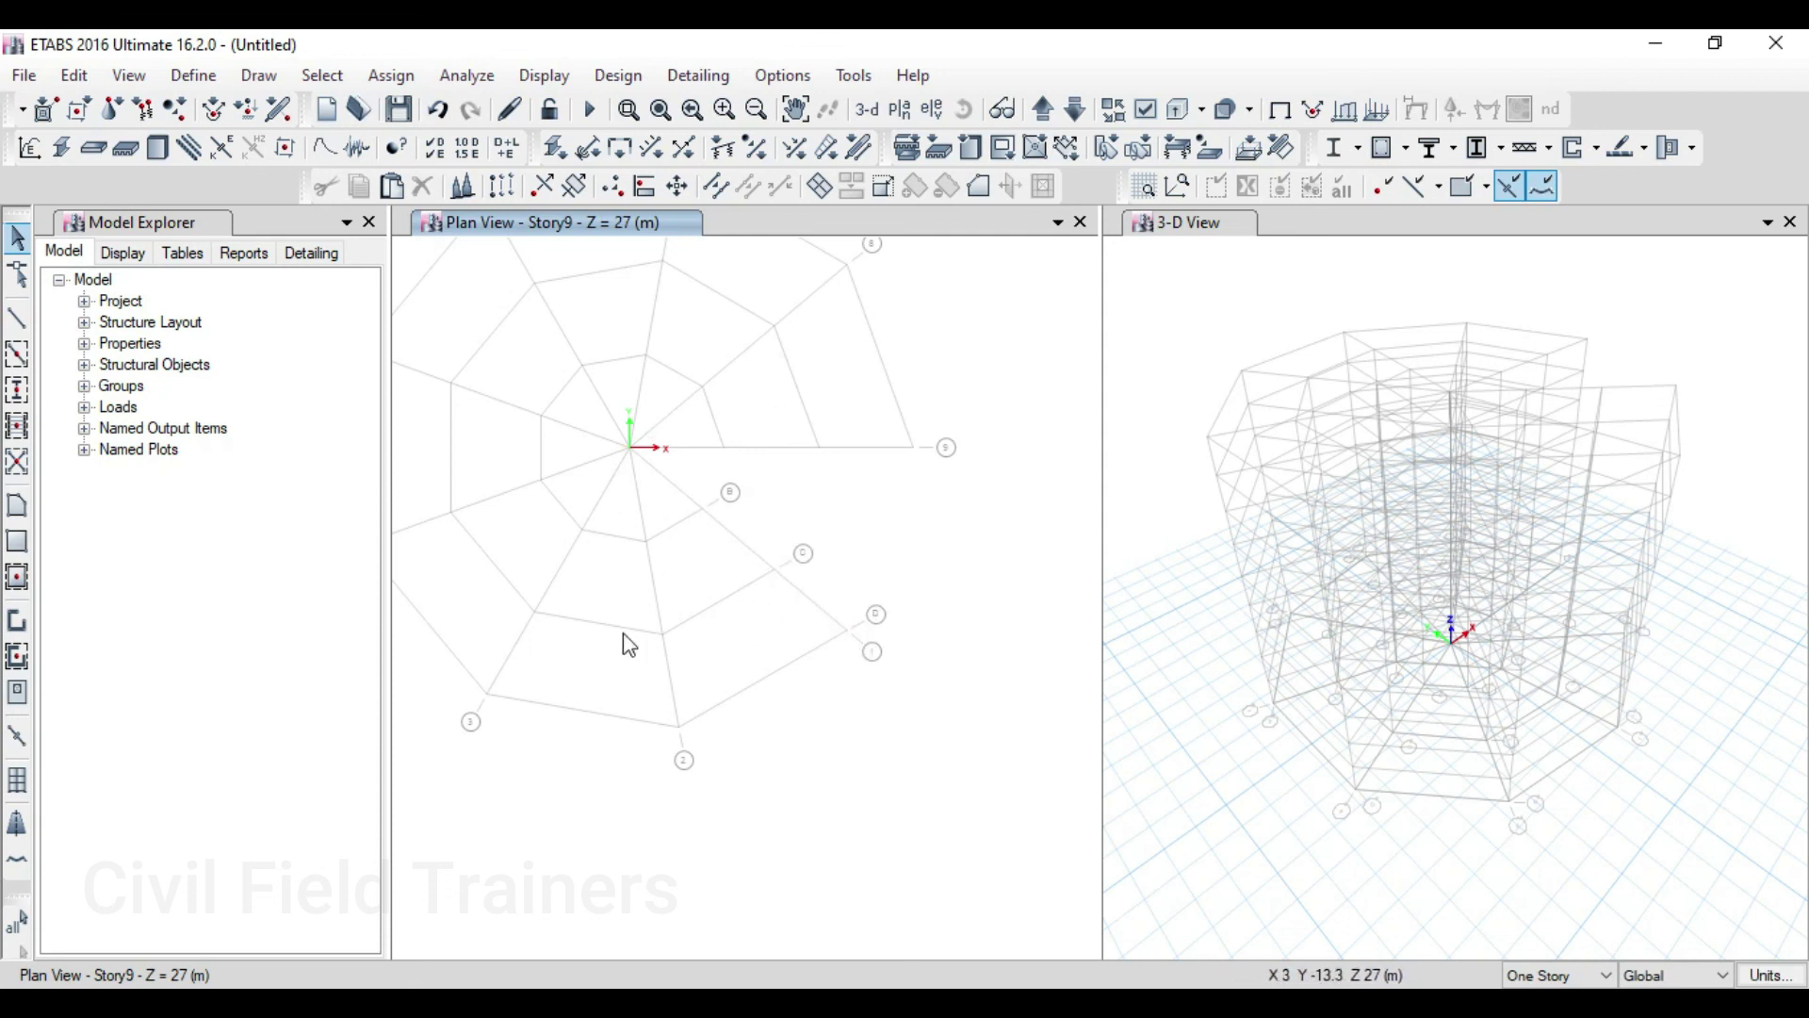
Reopen G2 with its data displayed as spacing, adding an R grid line and setting line D's R spacing to 6 m
click(75, 75)
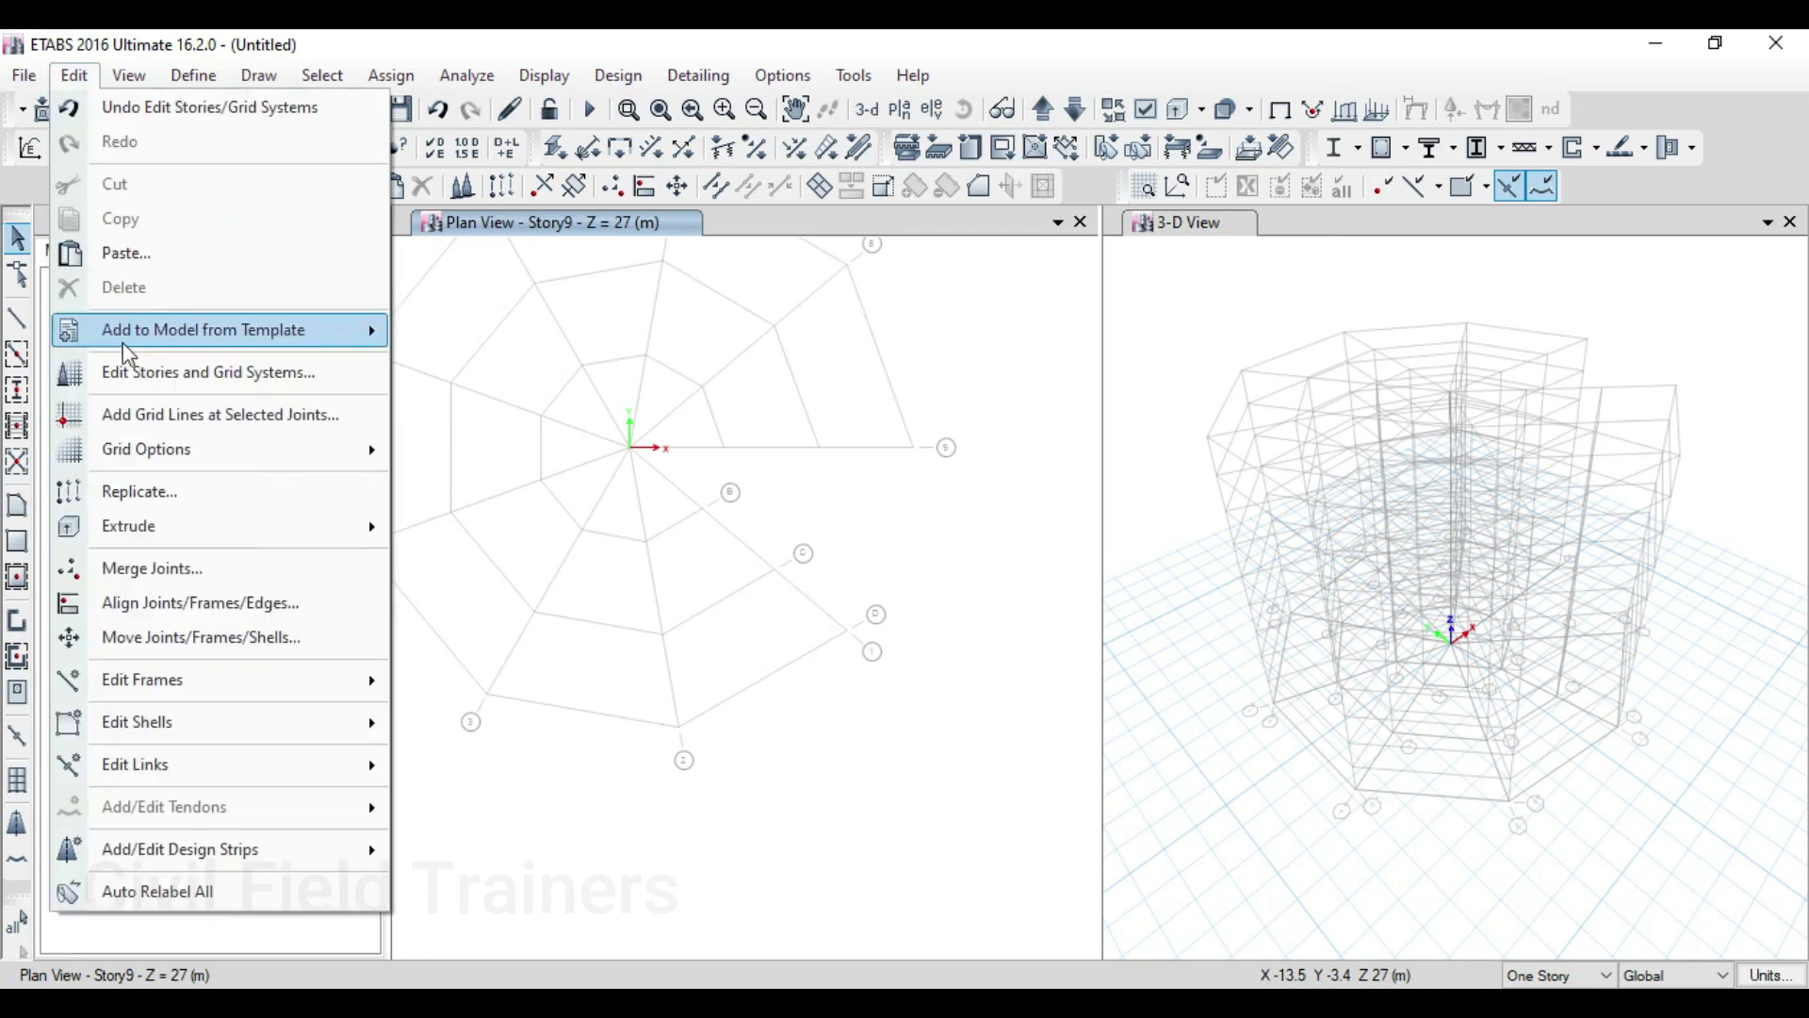
click(177, 375)
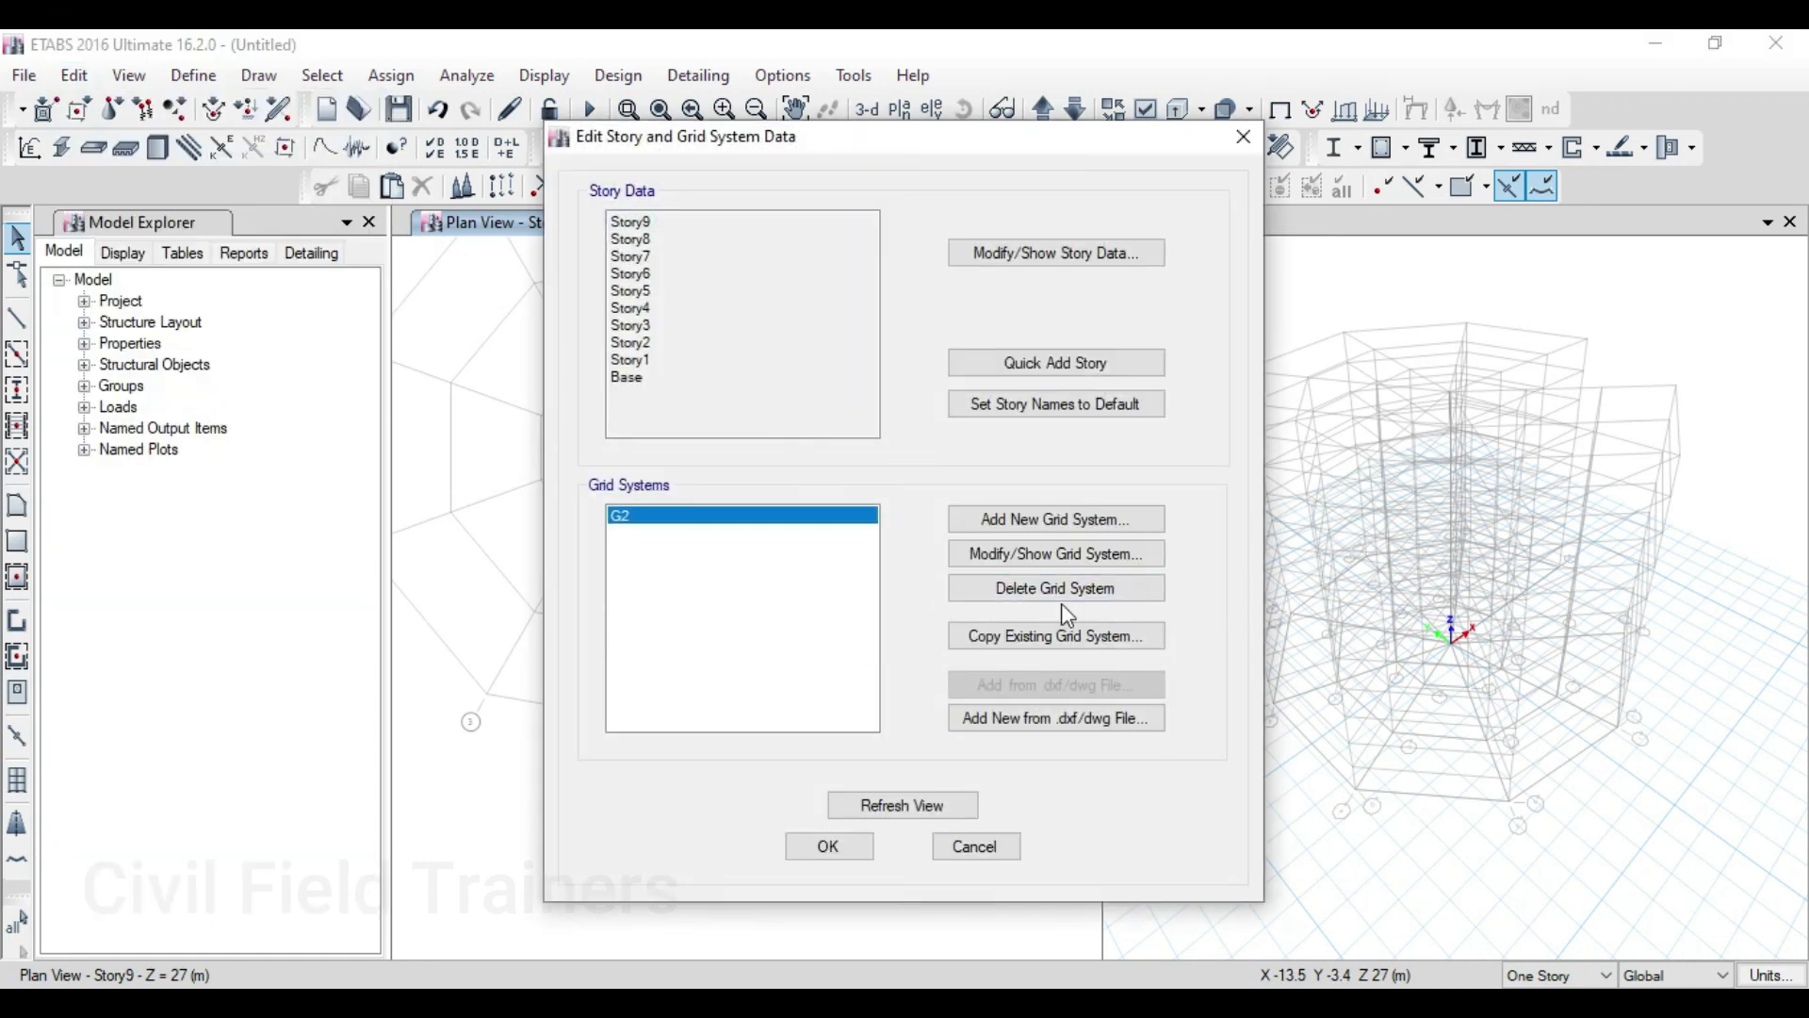
click(1083, 565)
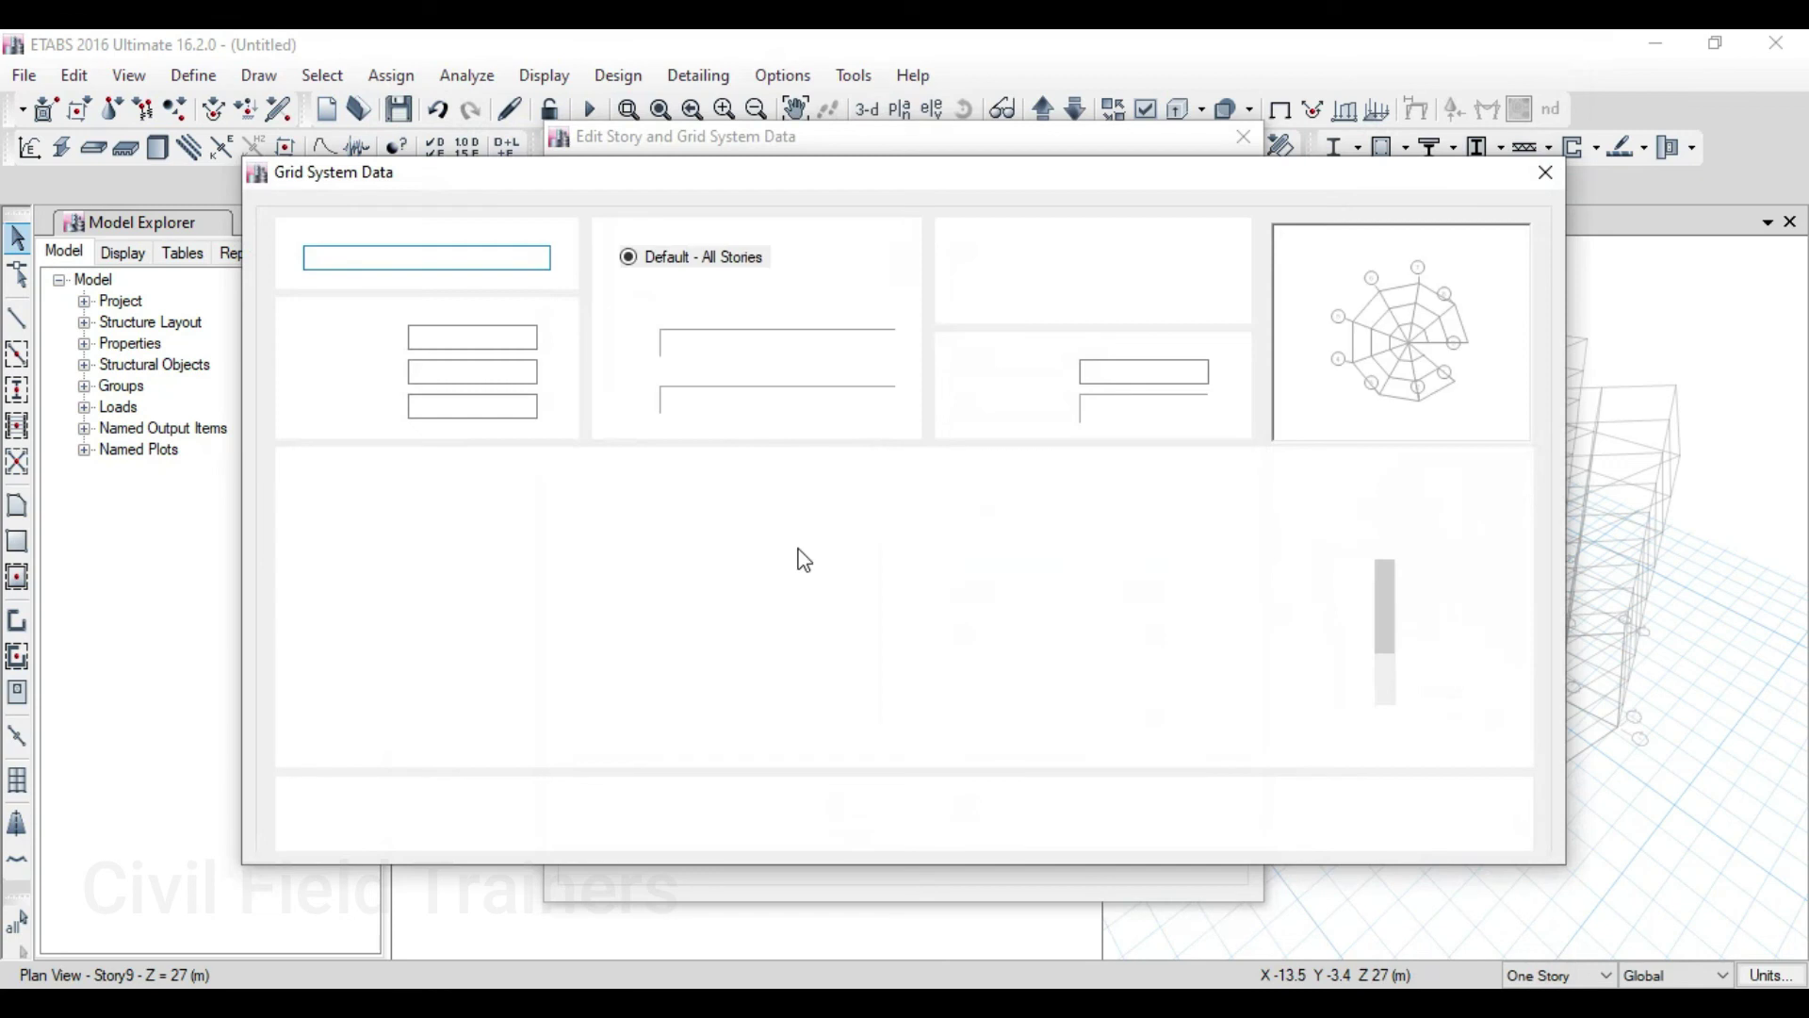
click(710, 493)
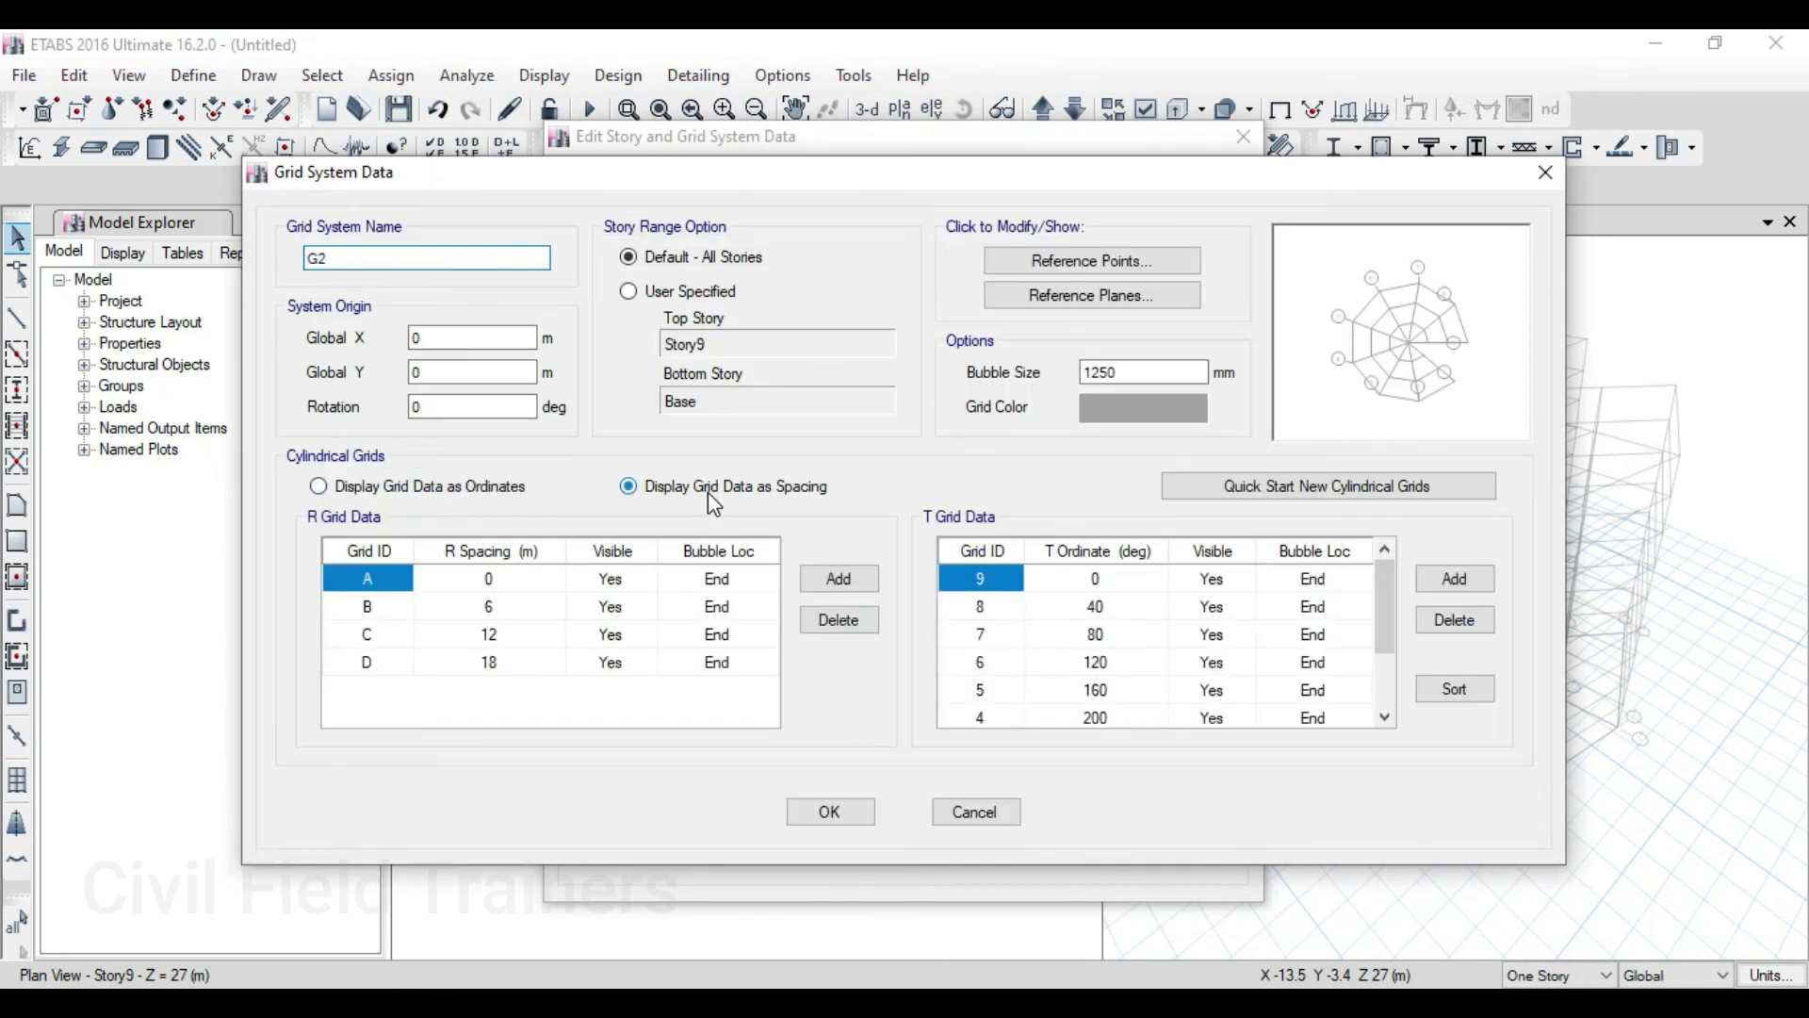
click(834, 591)
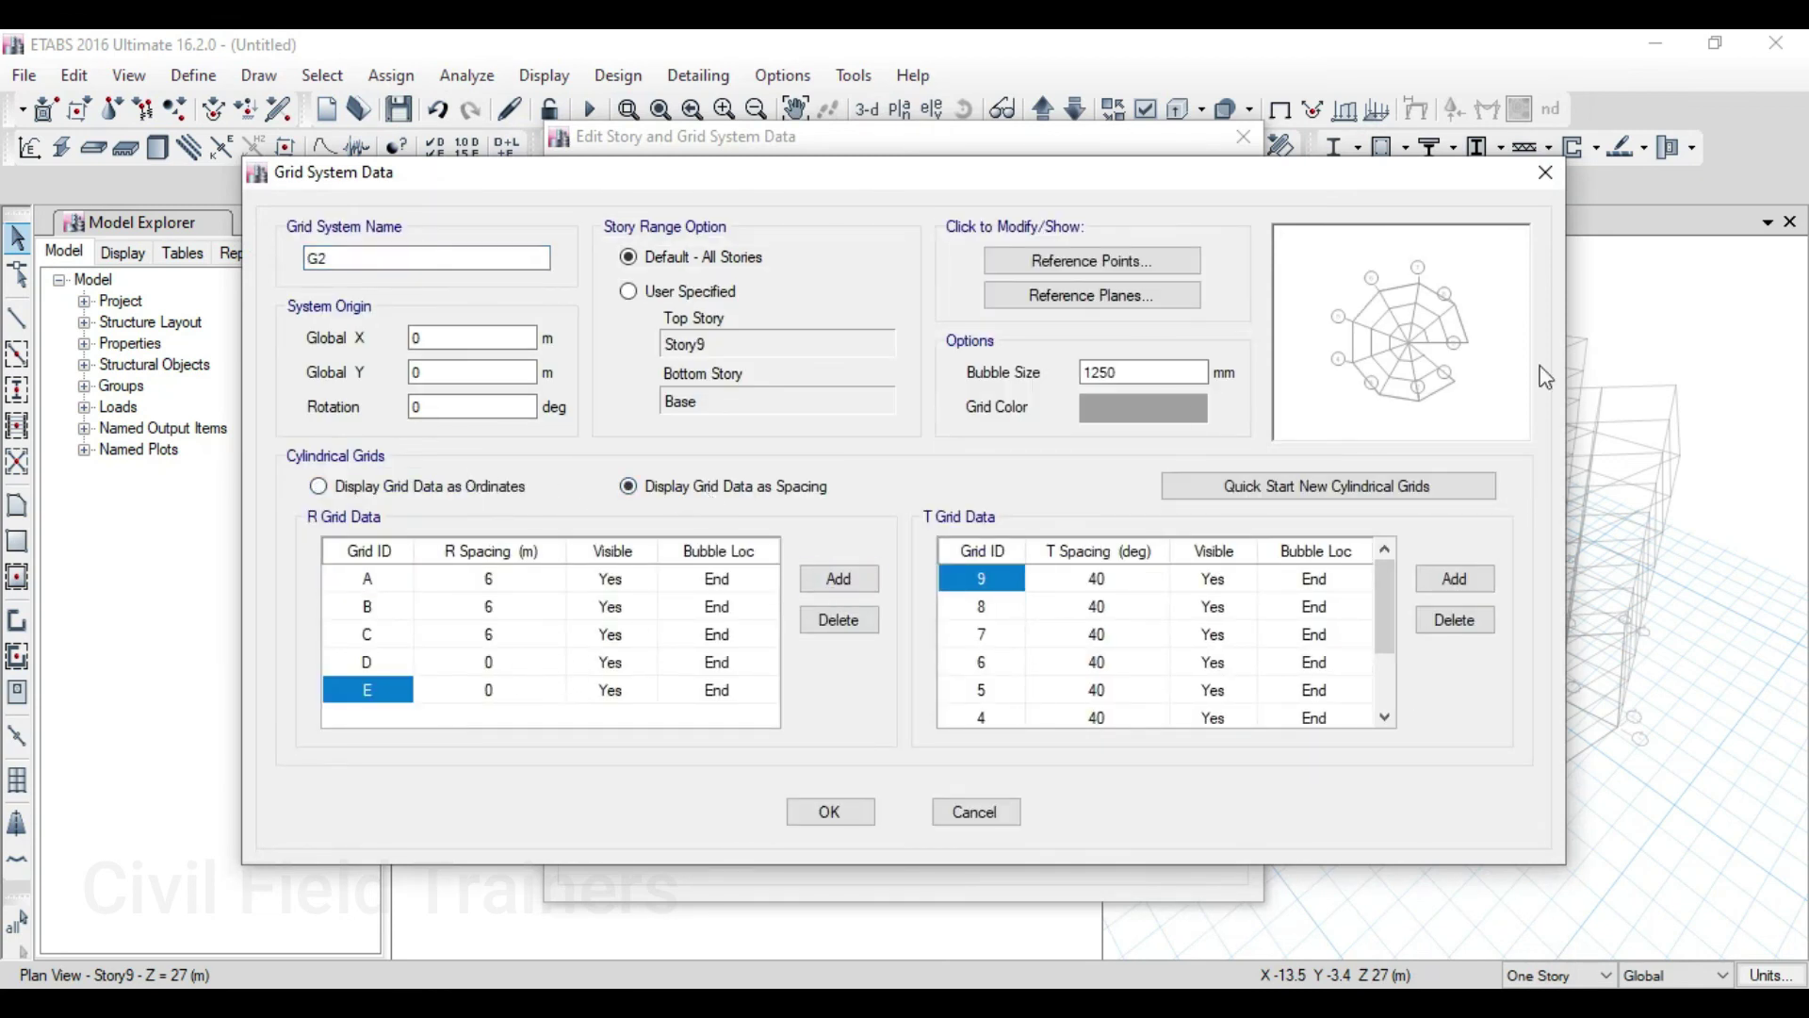
click(530, 666)
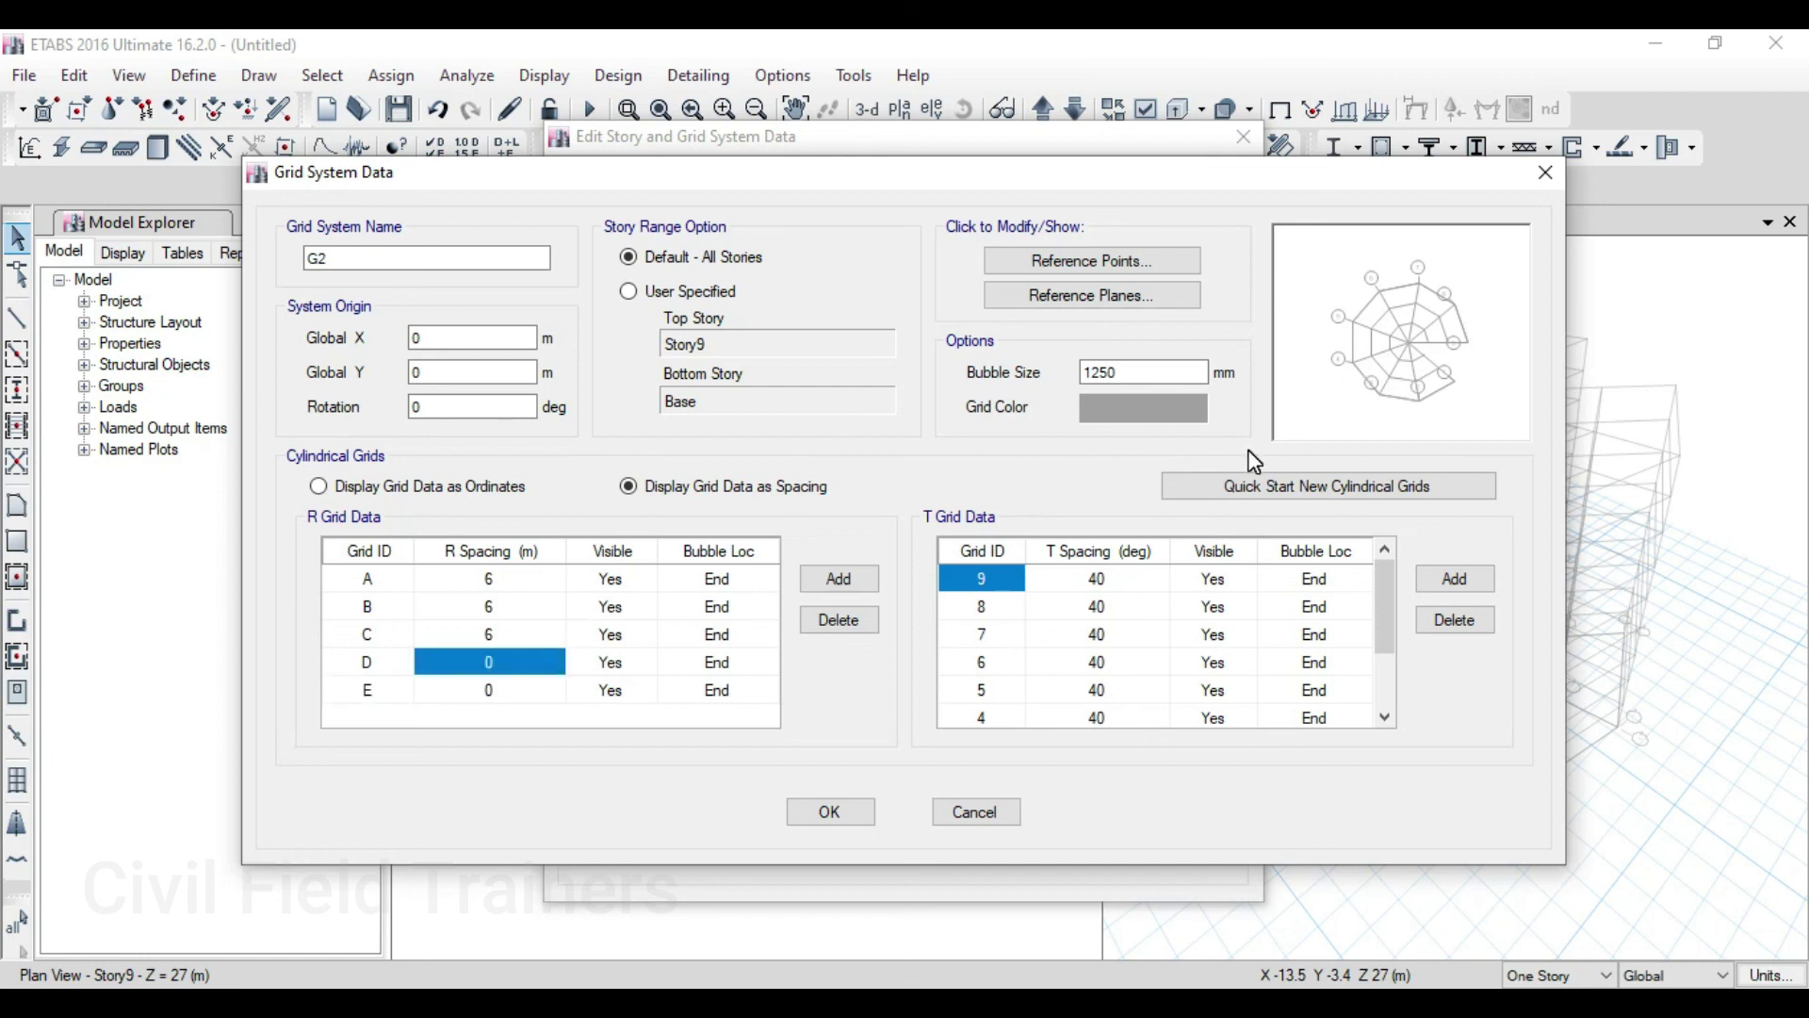
text(6)
Set the R spacing of grid line B to 4 m and of grid line D to 3 m
click(565, 620)
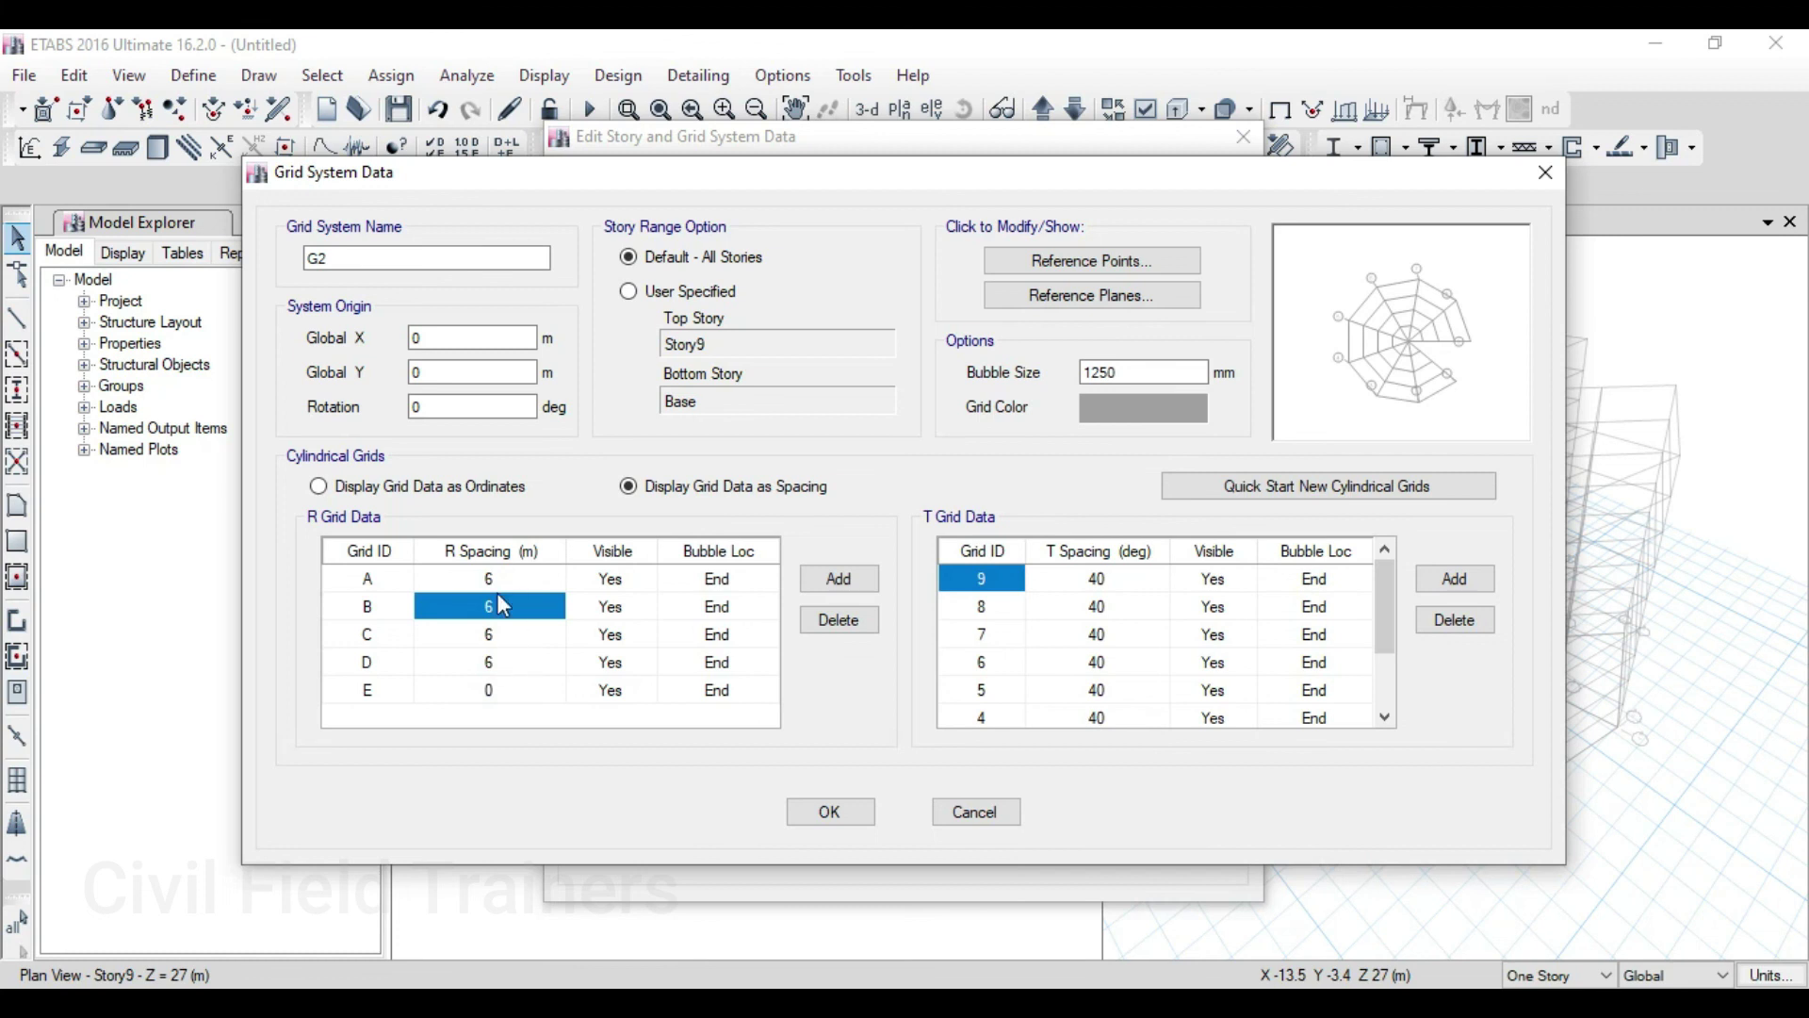
text(4)
click(504, 664)
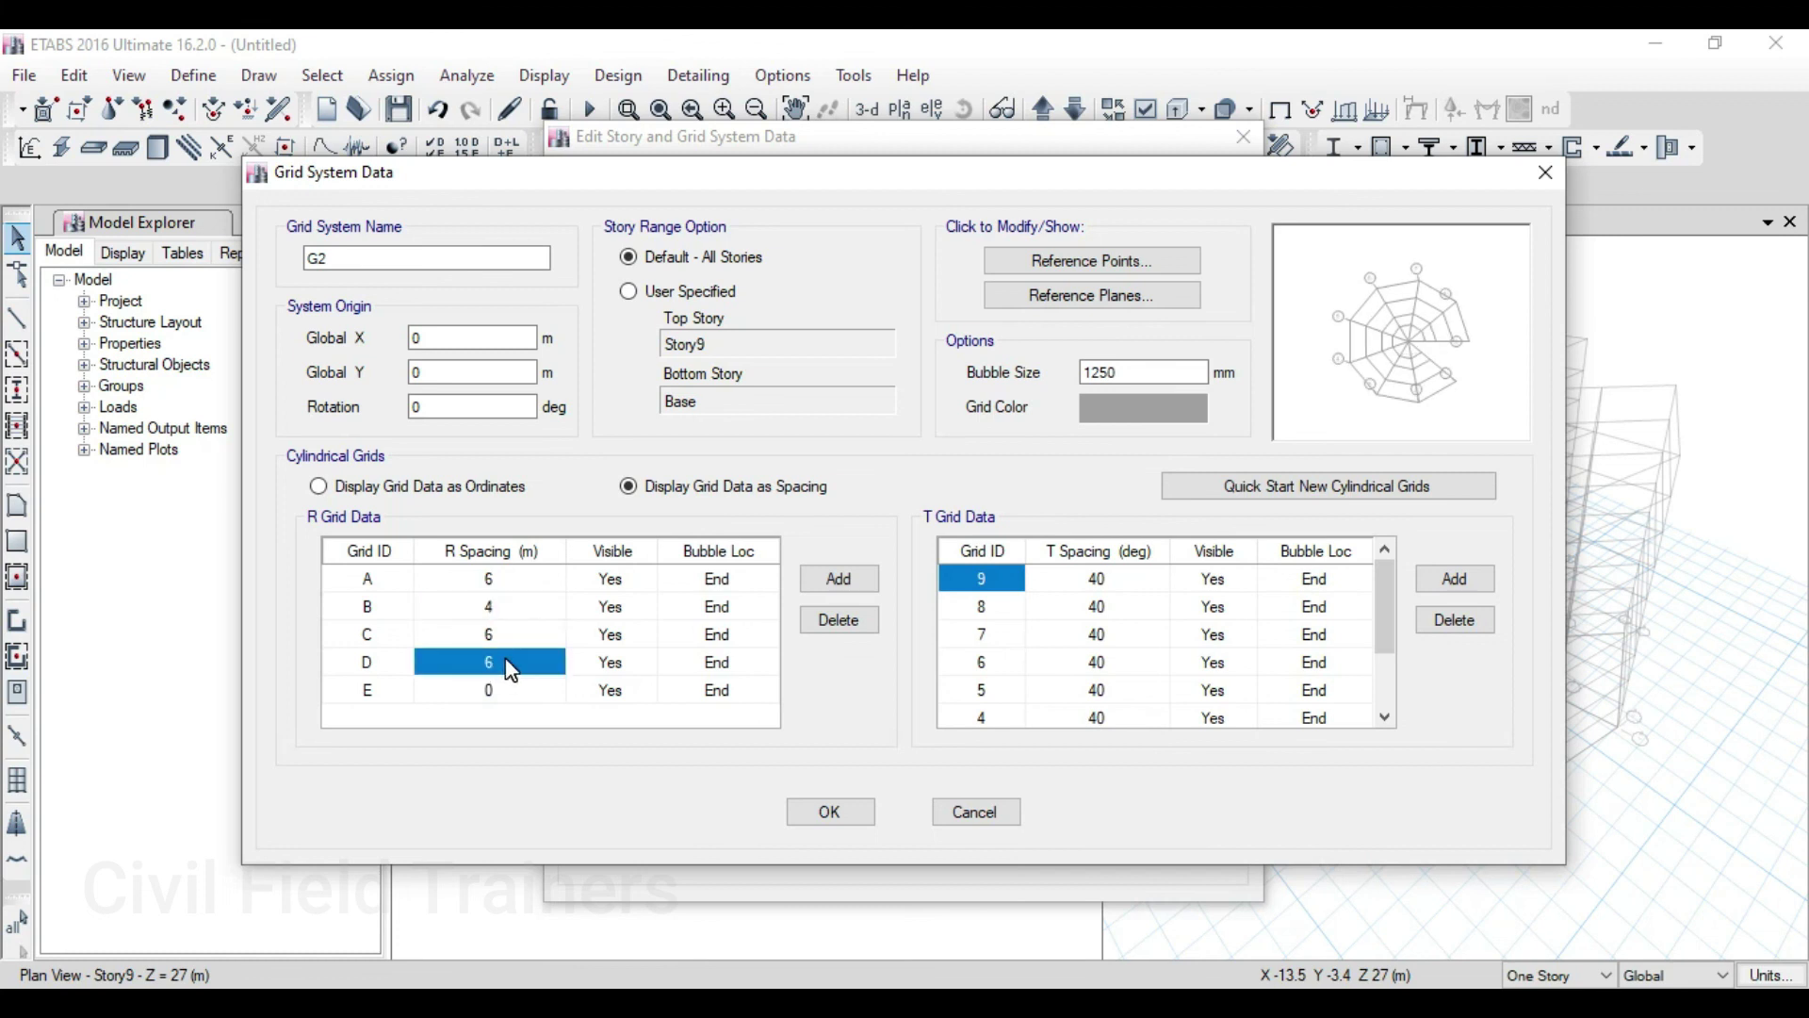
text(3)
click(533, 608)
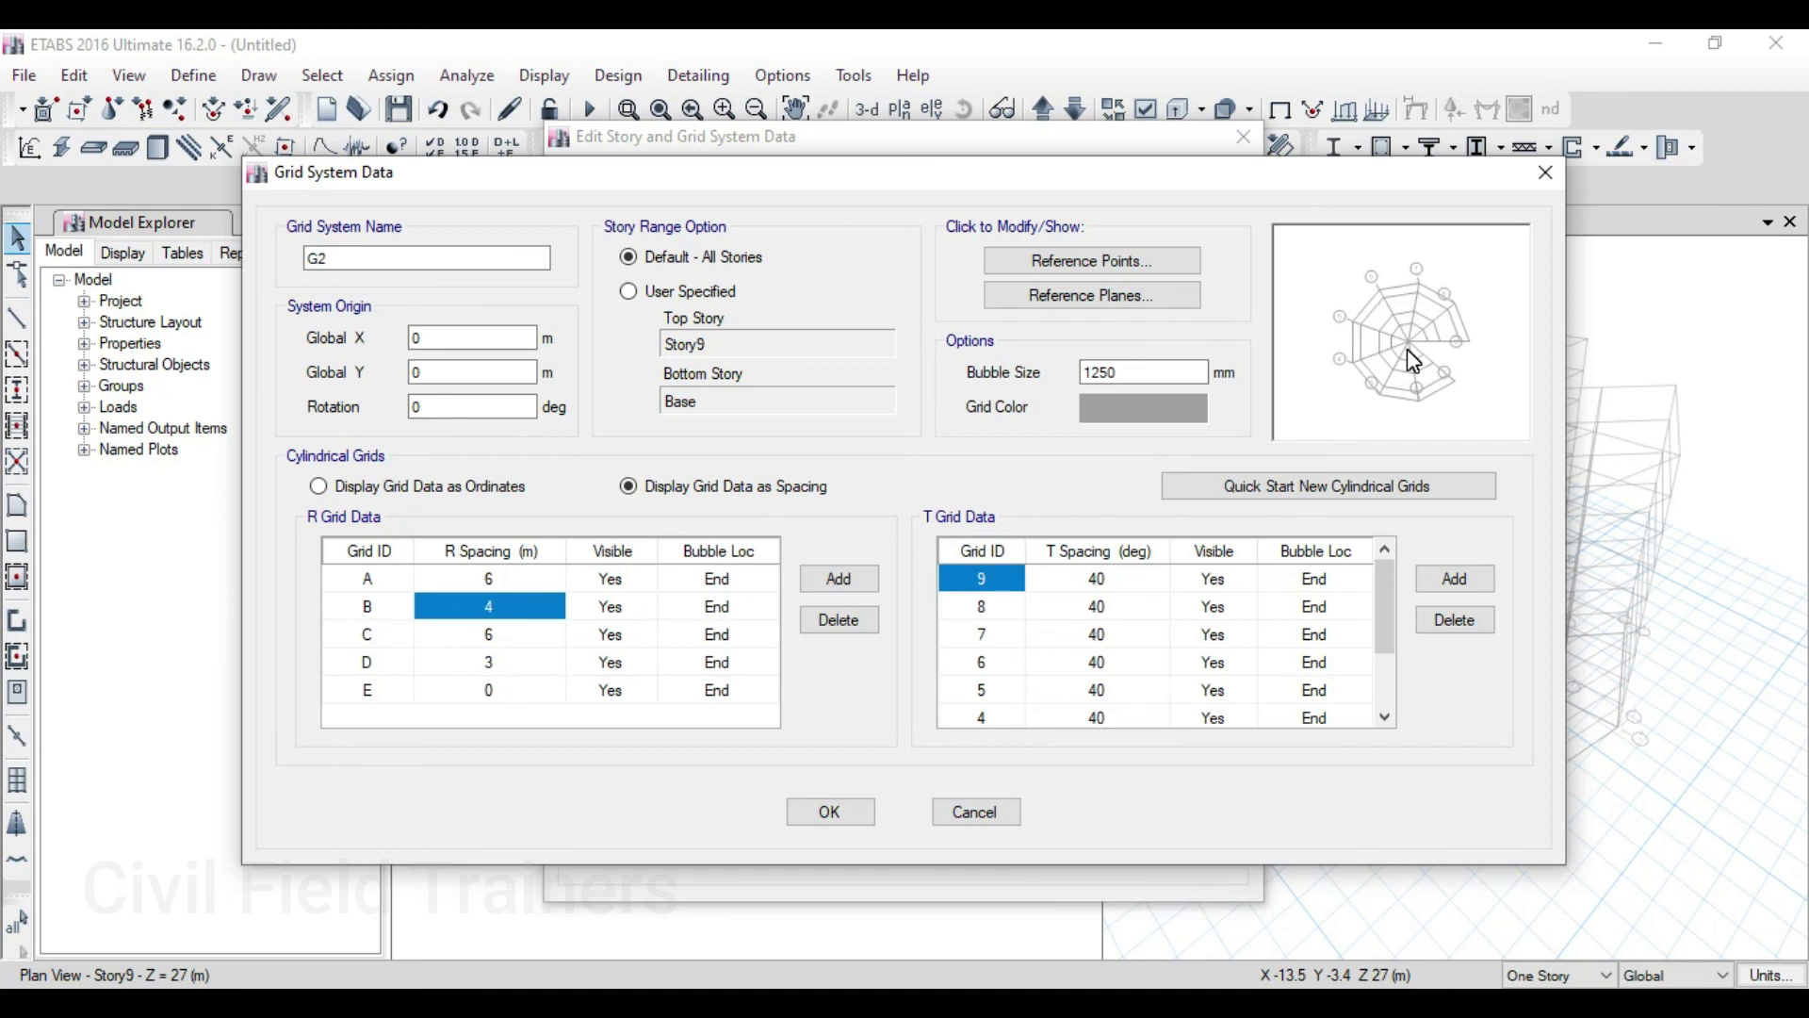
Apply the revised R spacings to the model and inspect the rings in the plan view
click(830, 811)
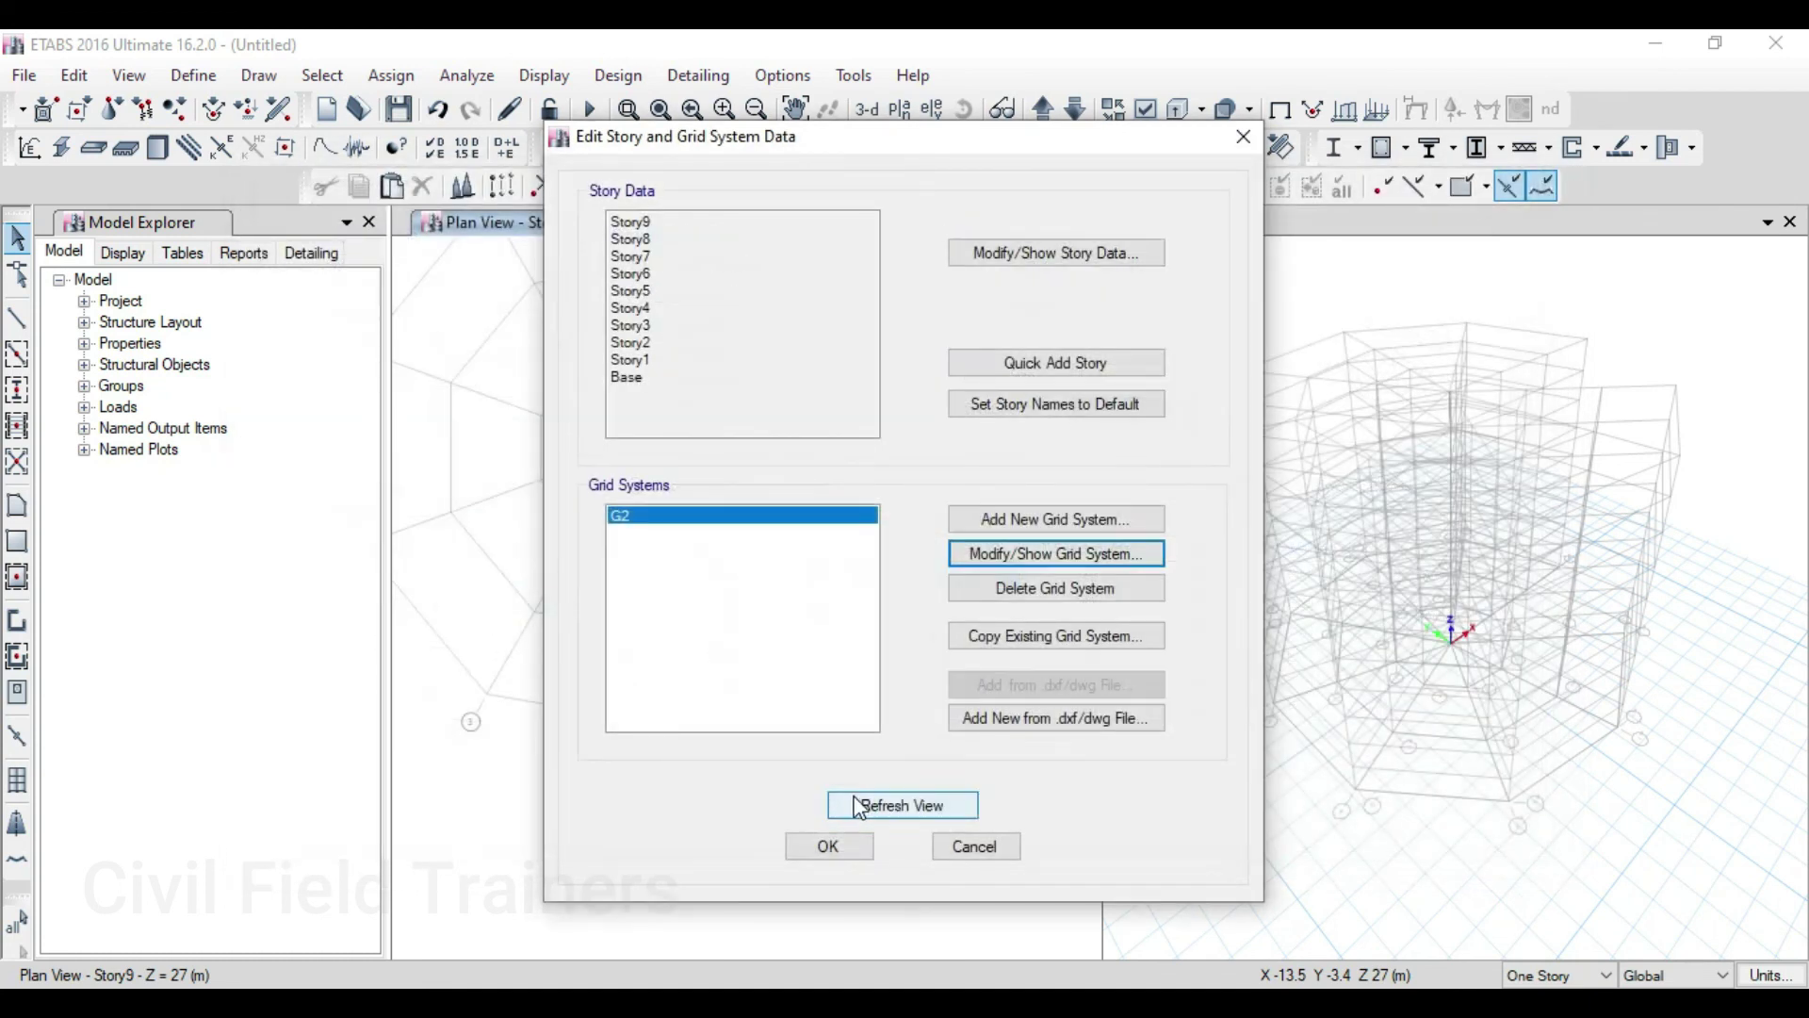
click(827, 840)
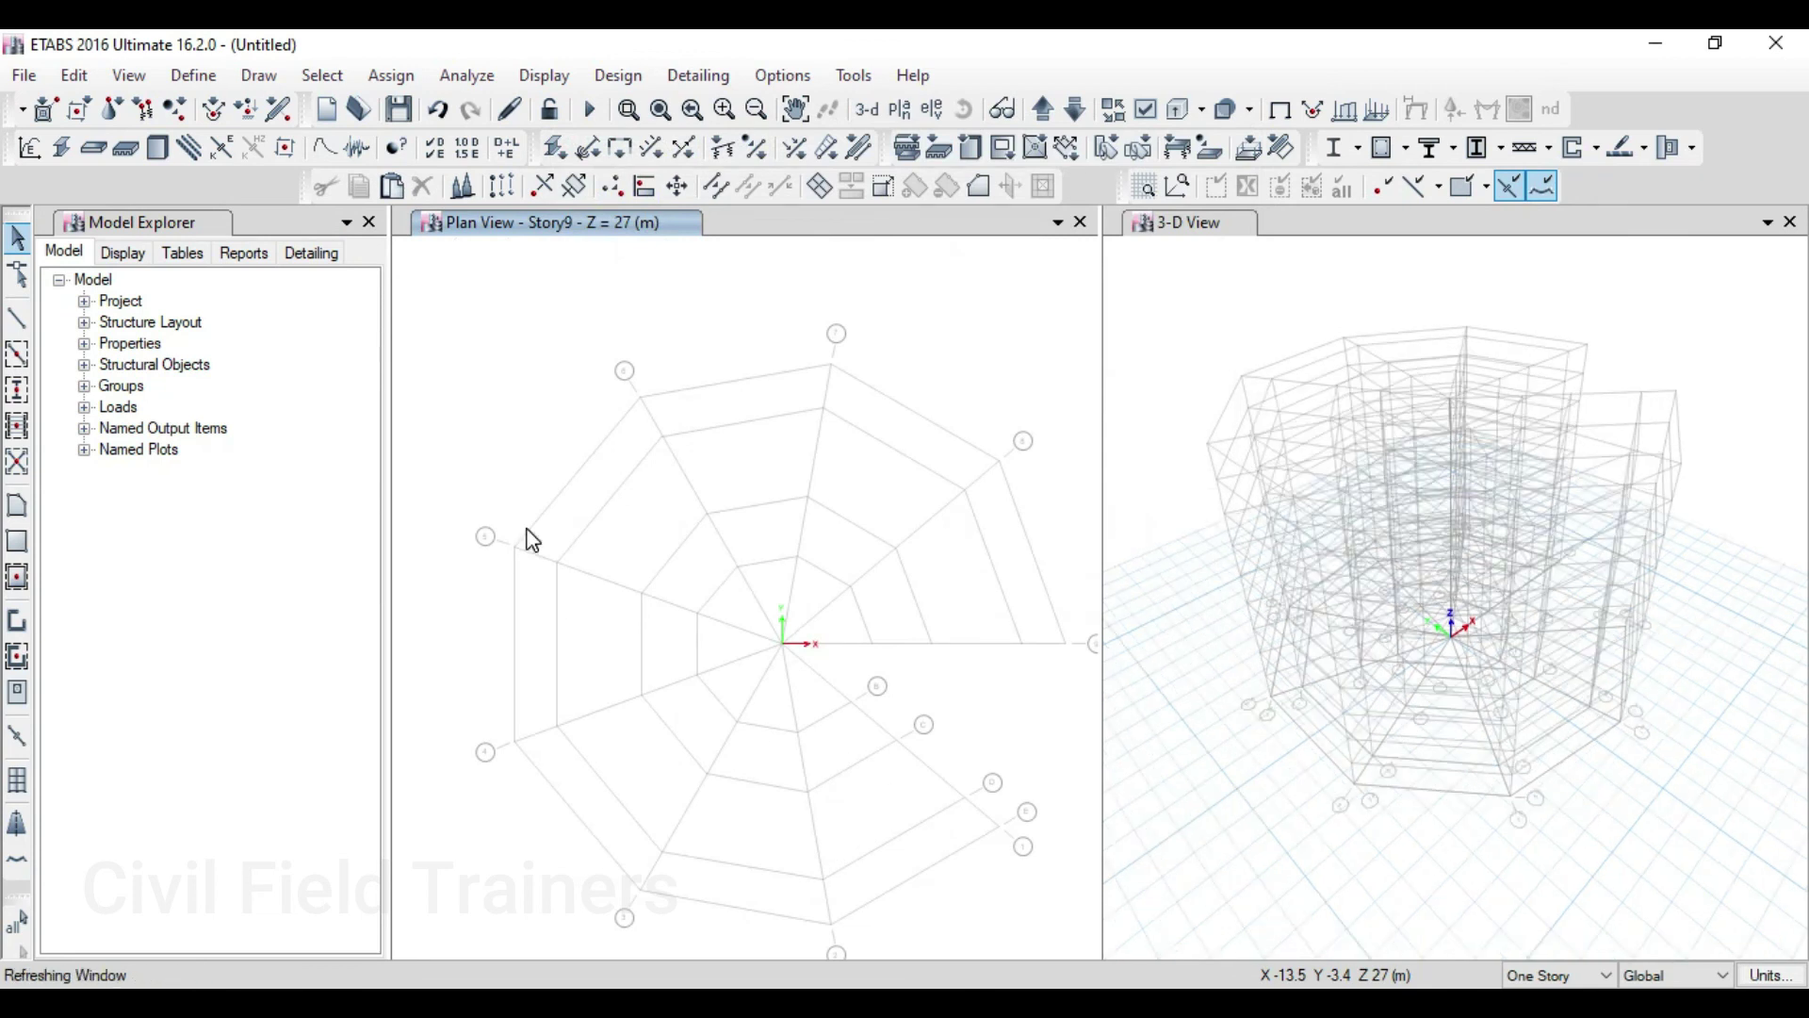
scroll(608, 592, up, 3)
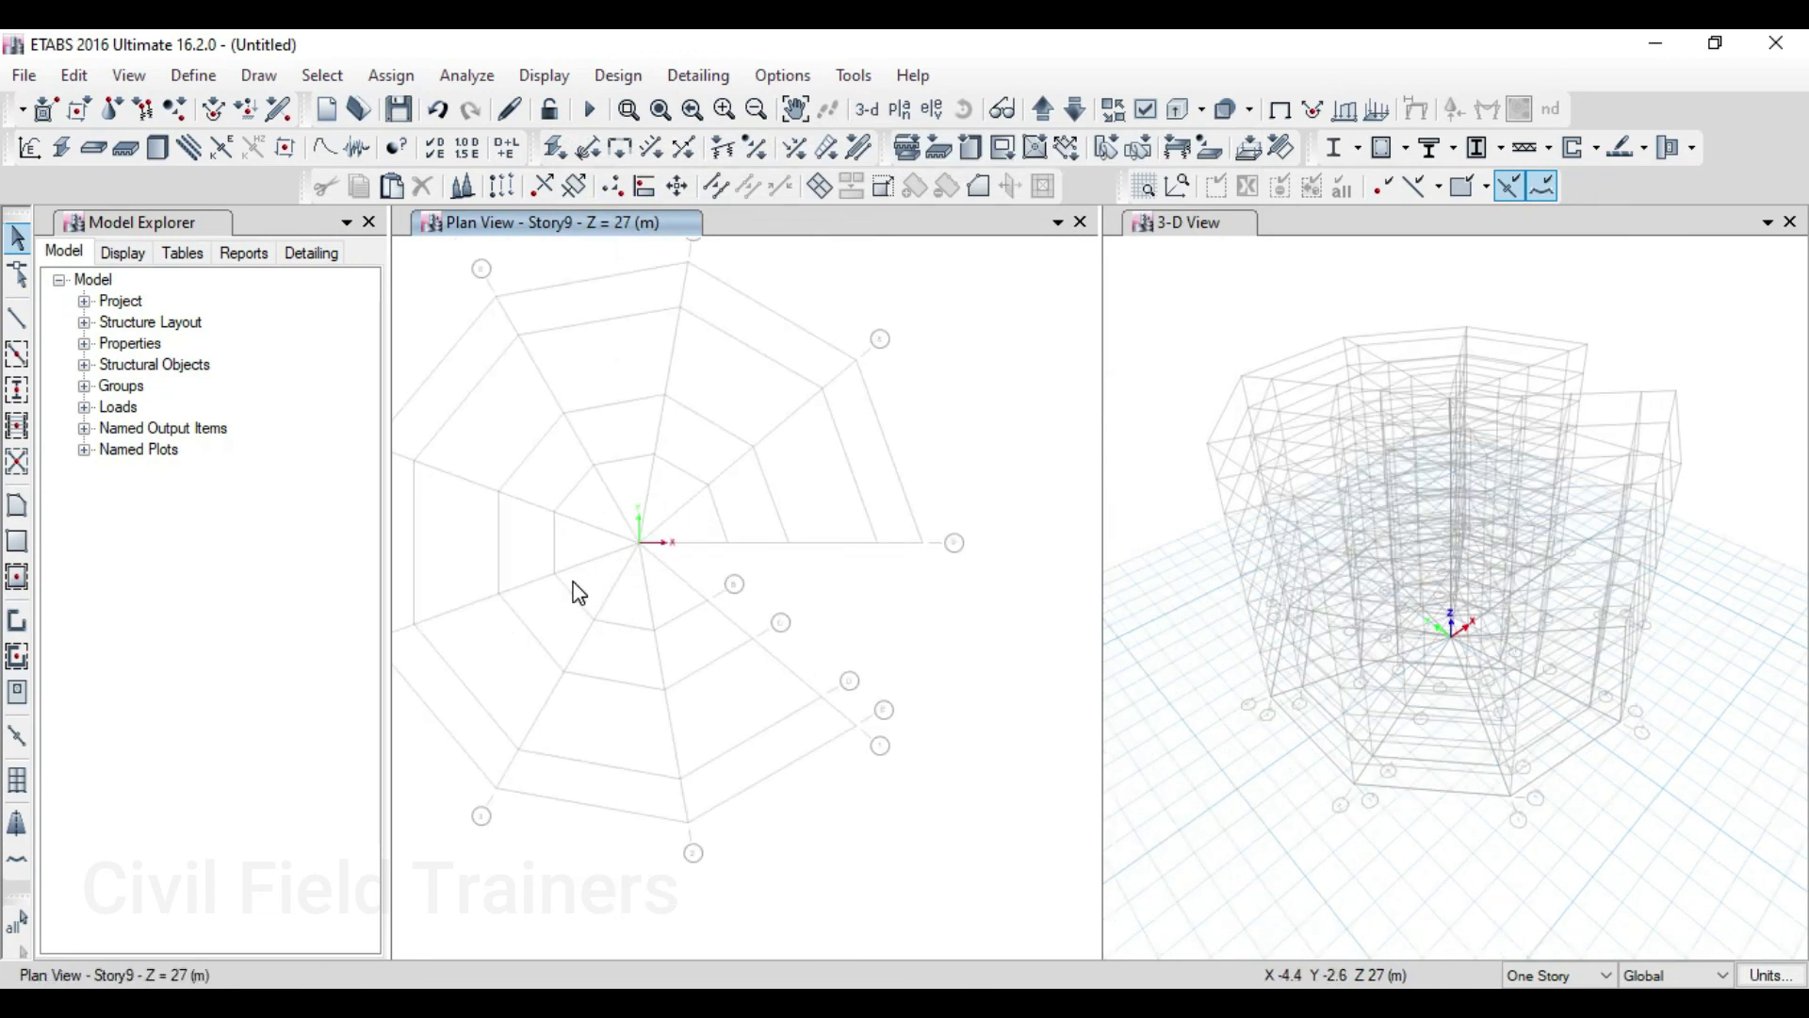
scroll(771, 578, down, 3)
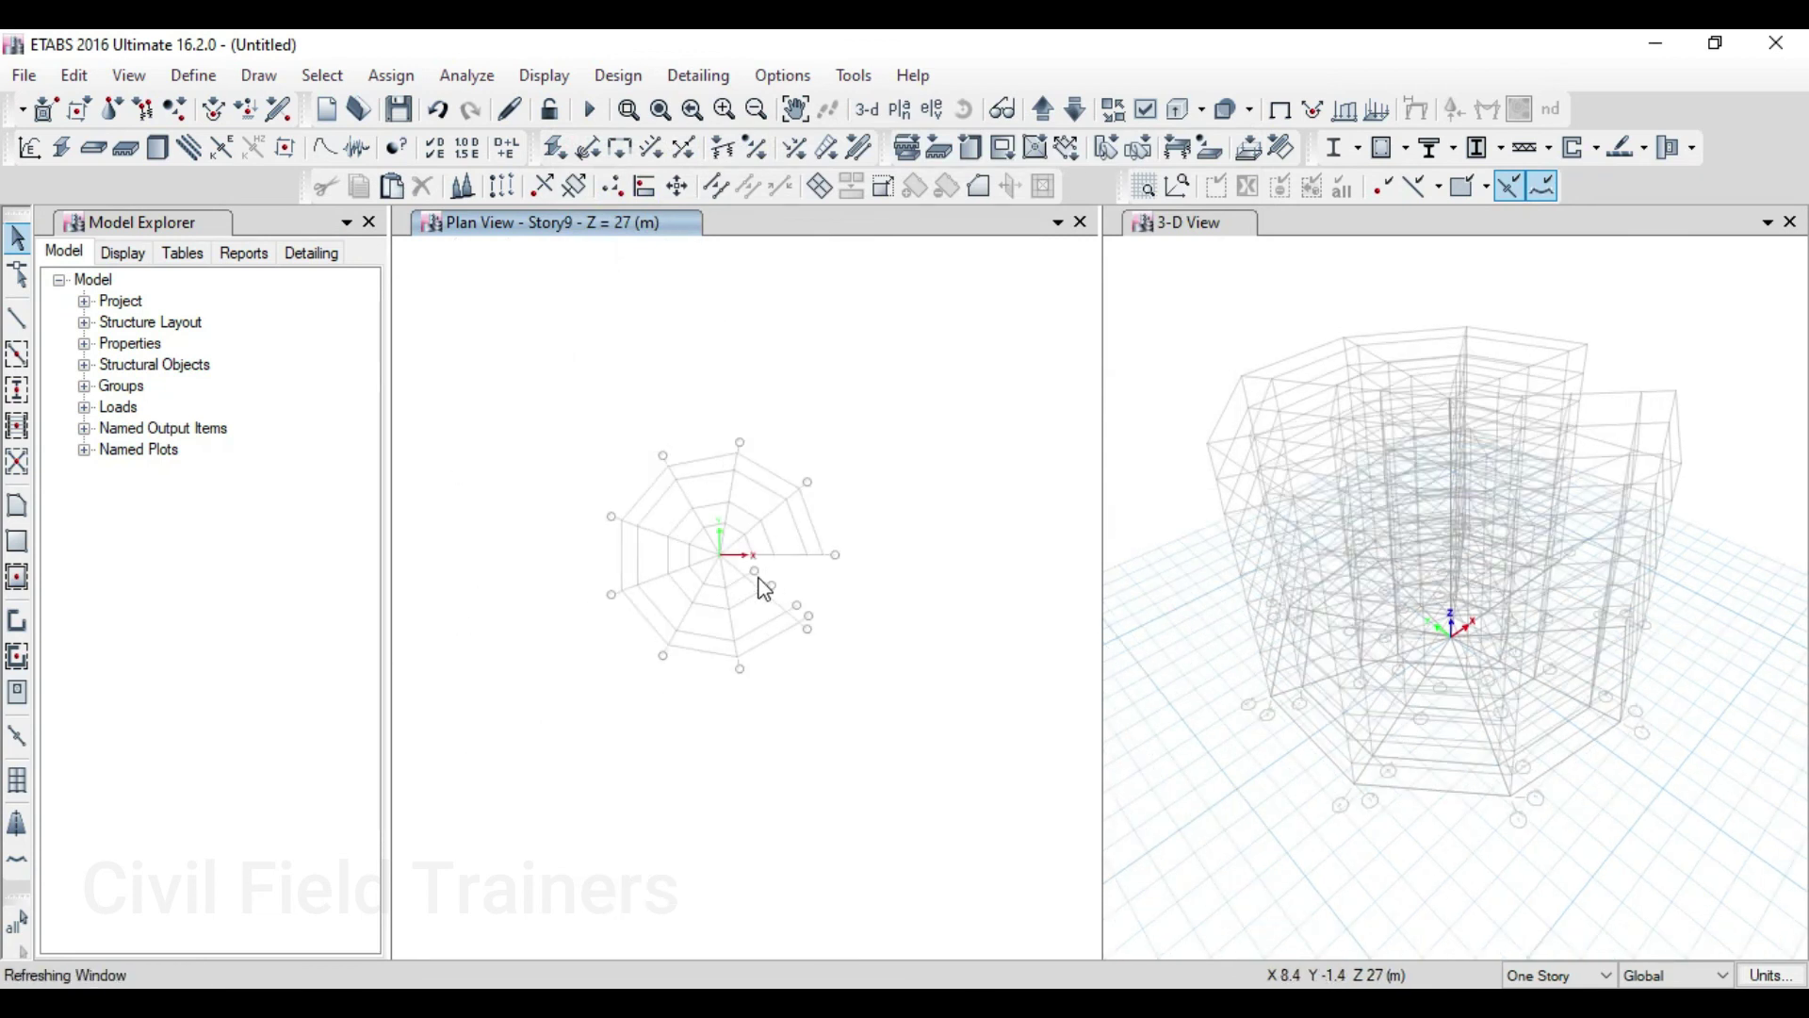